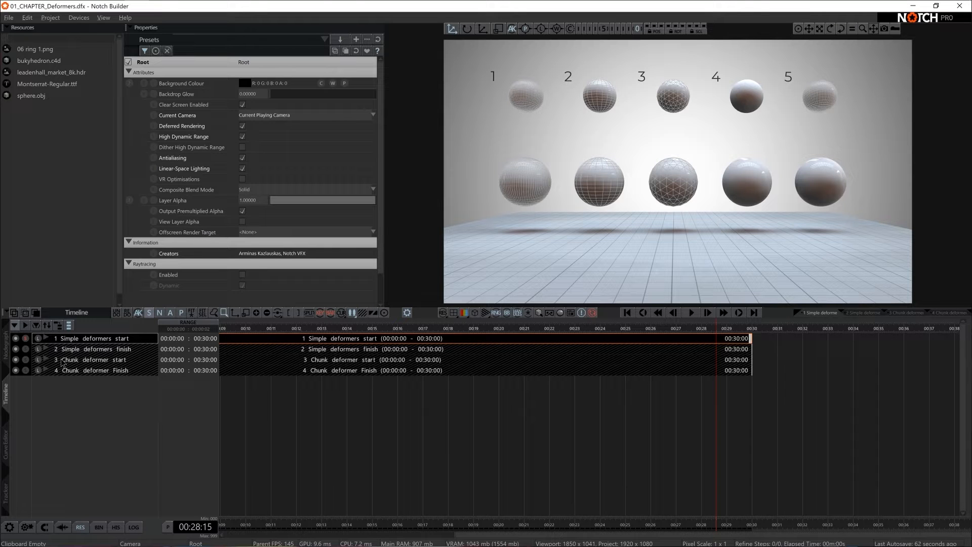
# - Preview the Simple deformers finish layer, then return to Simple deformers start and show its node graph
pyautogui.click(25, 349)
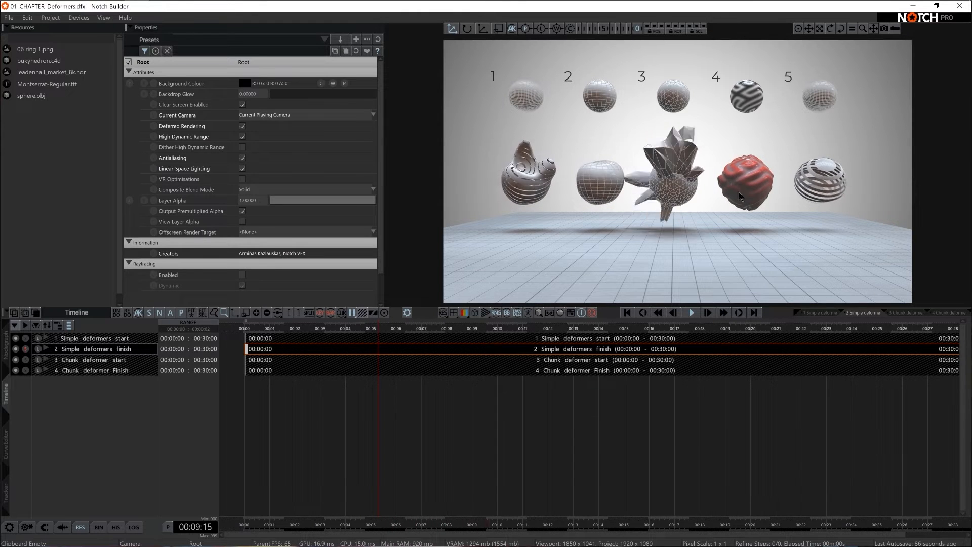
pyautogui.click(26, 342)
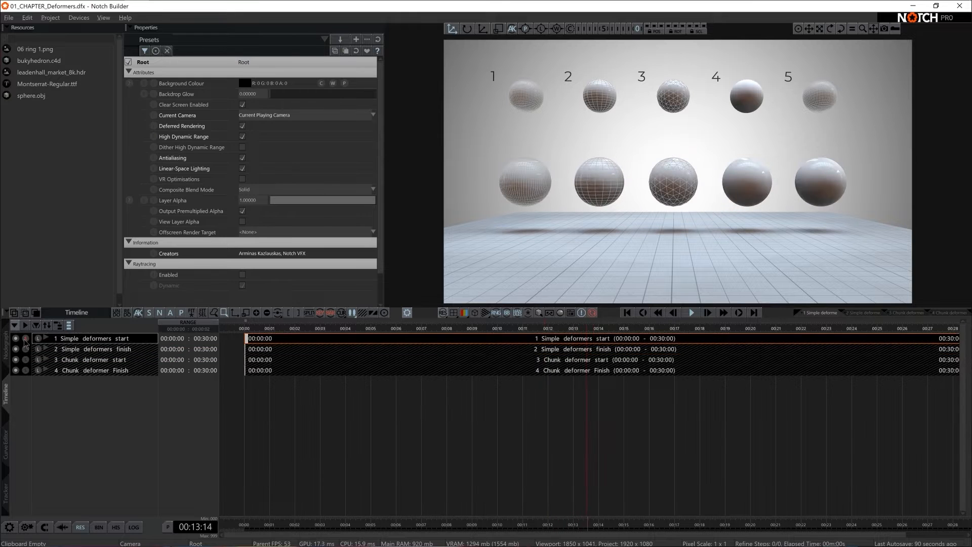
pyautogui.click(6, 346)
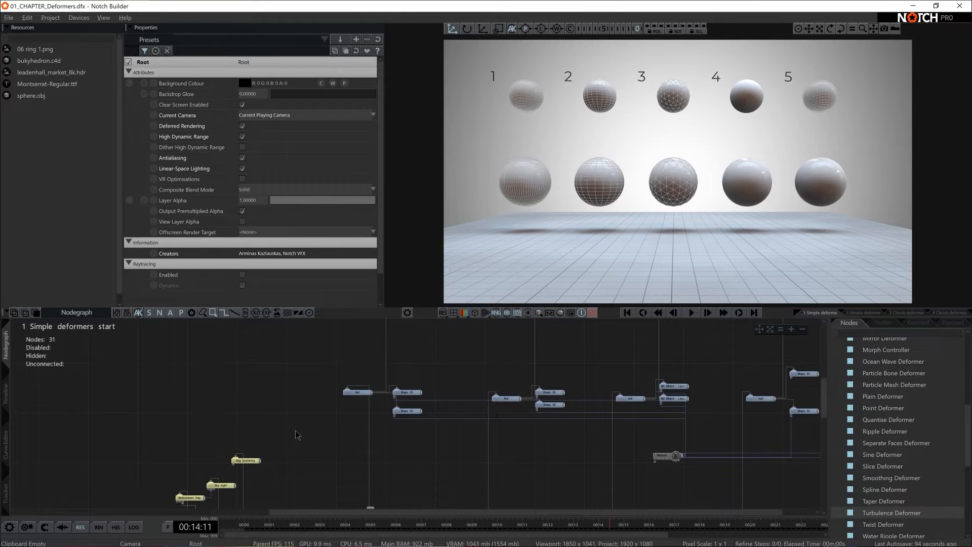
# - Inspect the Fog Scattering node and the floor's Grid node, briefly previewing the grid image in the viewport
pyautogui.moveTo(312, 441); pyautogui.dragTo(355, 377, button='middle')
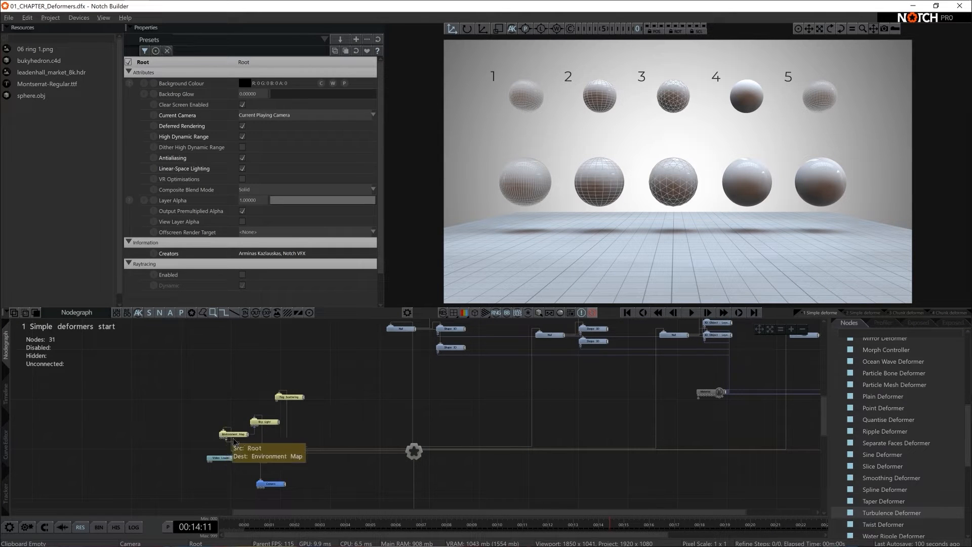
pyautogui.click(300, 399)
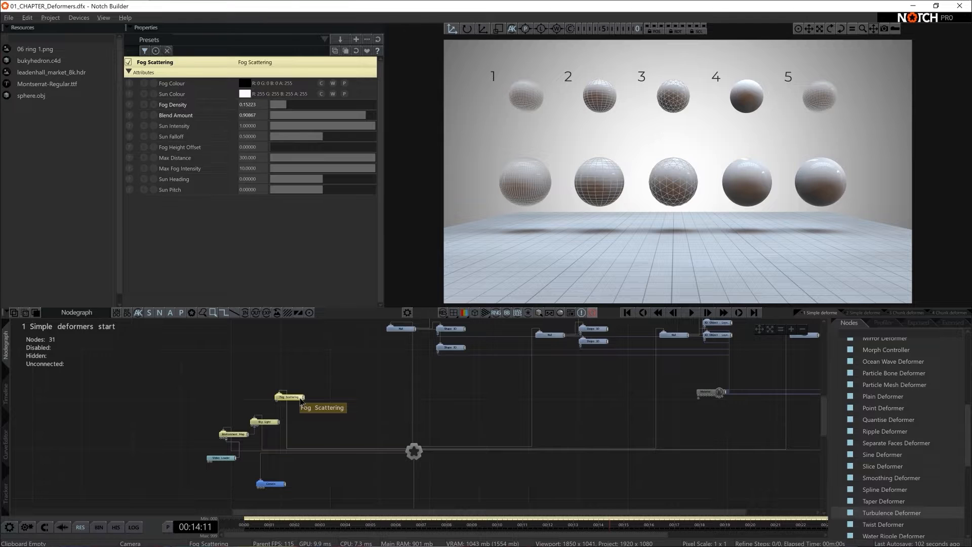
pyautogui.scroll(-2, 549, 453)
pyautogui.moveTo(554, 460); pyautogui.dragTo(552, 348, button='middle')
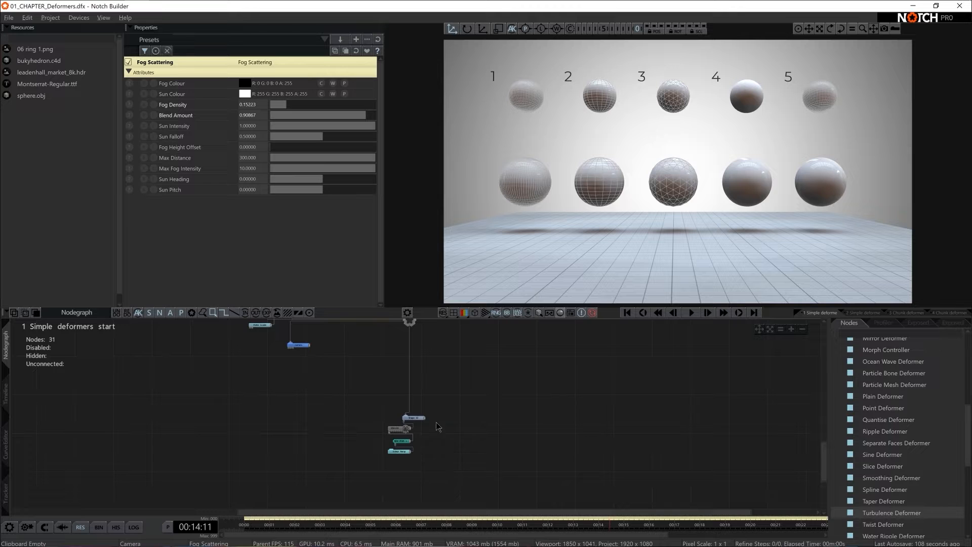
pyautogui.click(408, 431)
pyautogui.click(242, 212)
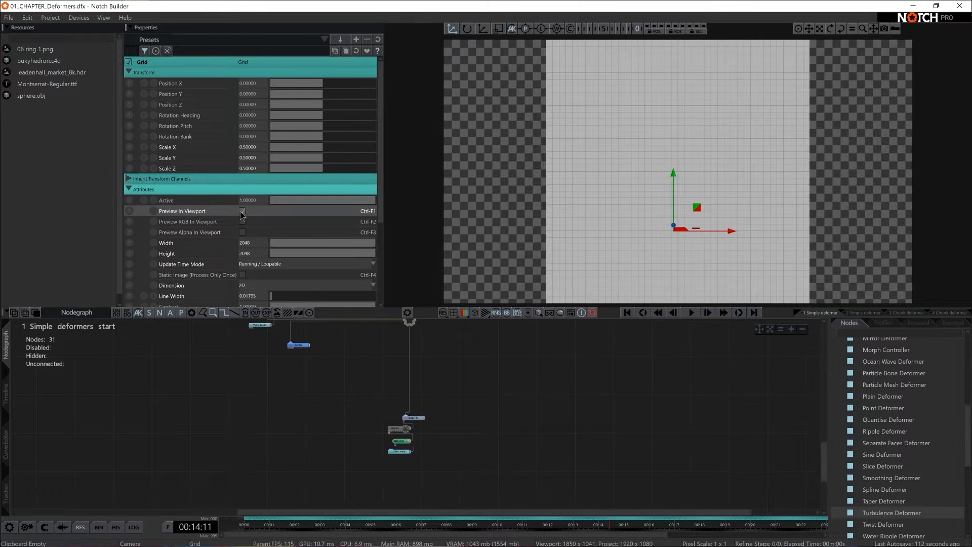
pyautogui.click(242, 211)
# - Inspect the first sphere set's number Text node, Null node and upper Shape 3D node
pyautogui.click(431, 384)
pyautogui.moveTo(431, 384); pyautogui.dragTo(368, 482, button='middle')
pyautogui.moveTo(481, 400); pyautogui.dragTo(390, 487, button='middle')
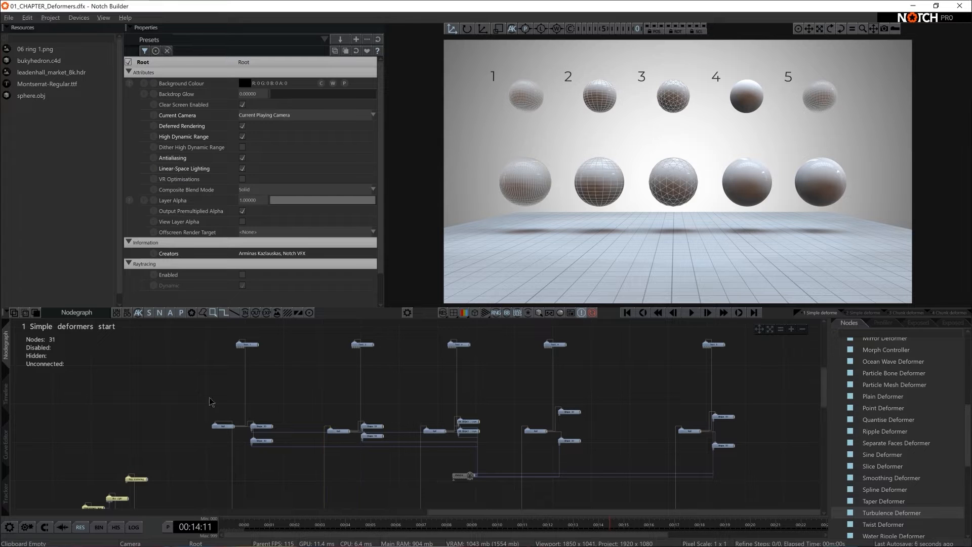
pyautogui.click(243, 344)
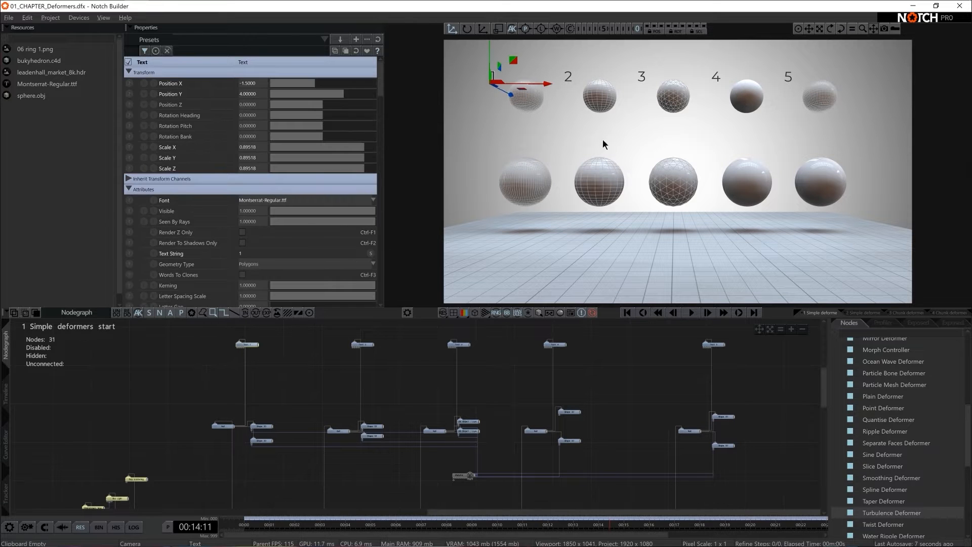
pyautogui.click(223, 418)
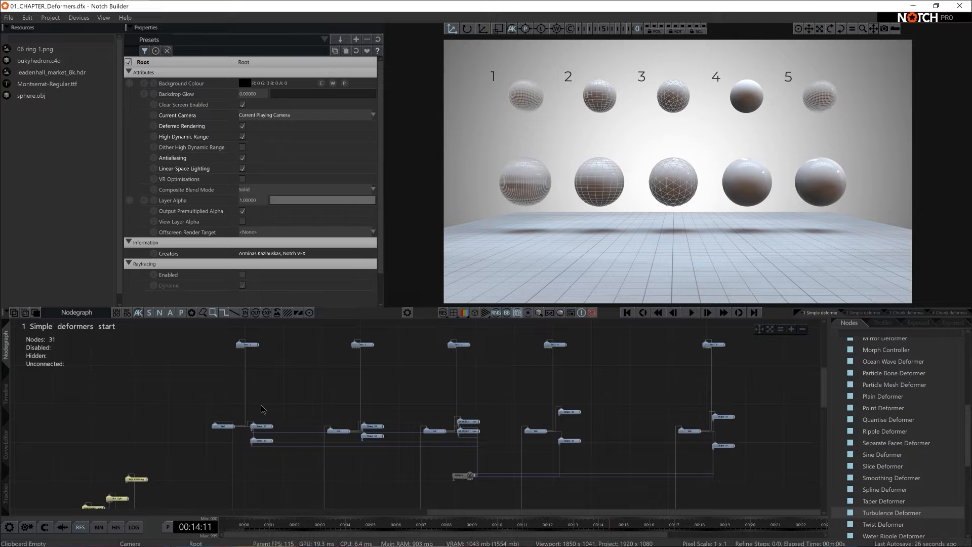
pyautogui.click(261, 426)
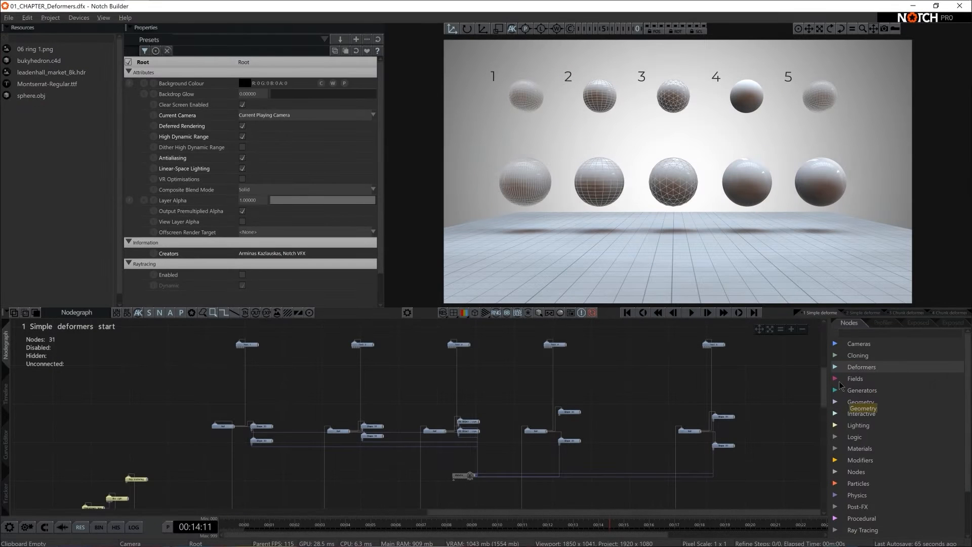
# - Browse the available deformers and add a Turbulence Deformer node beside the first sphere set's nodes
pyautogui.click(835, 366)
pyautogui.scroll(-8, 873, 377)
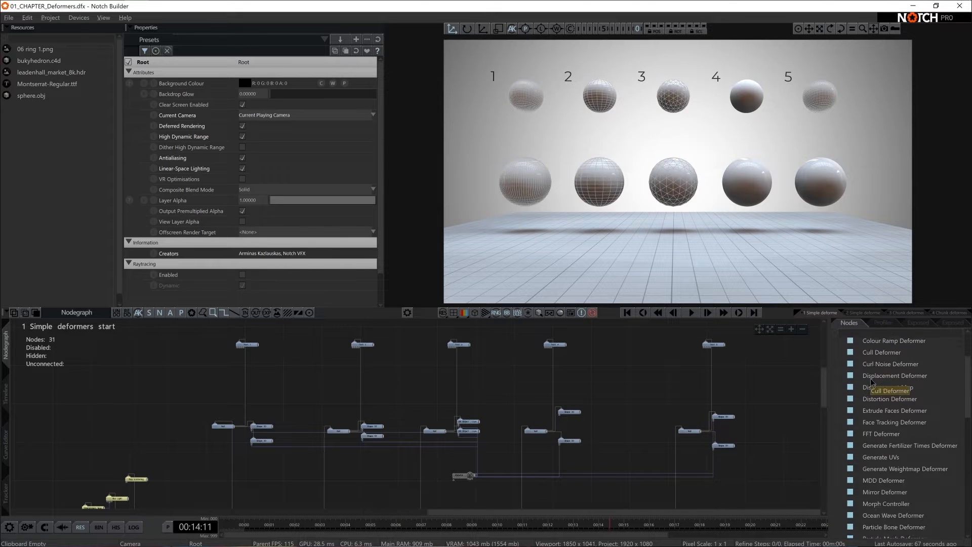
pyautogui.scroll(-5, 870, 379)
pyautogui.scroll(5, 870, 378)
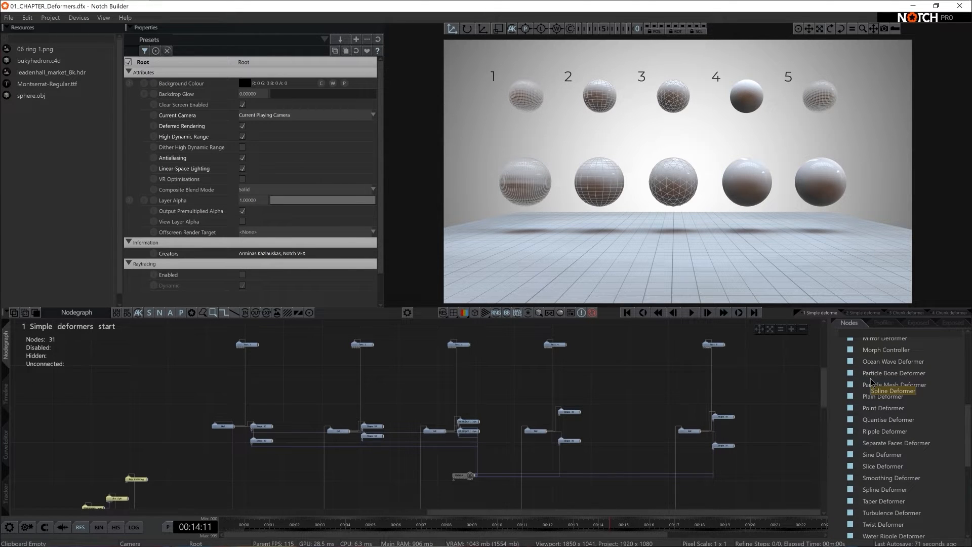
pyautogui.scroll(3, 870, 378)
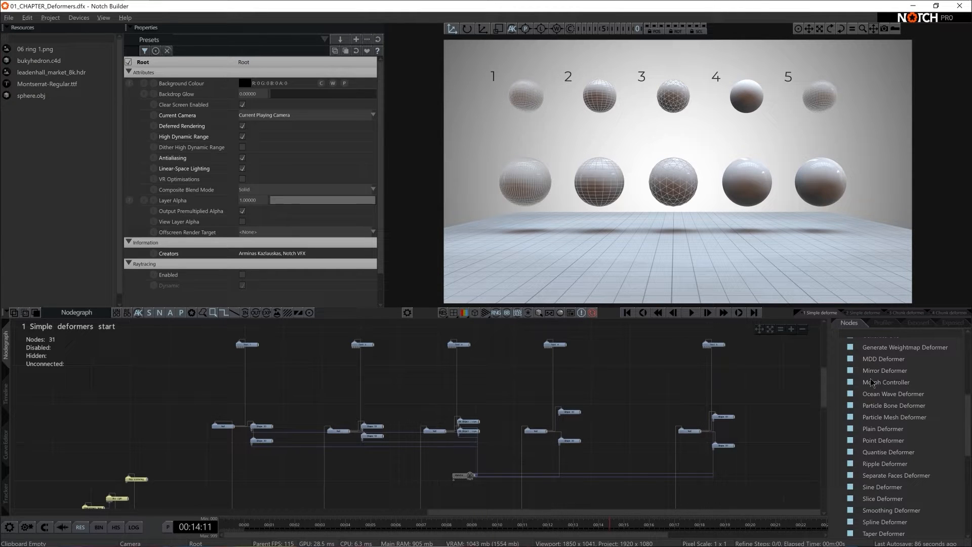
pyautogui.scroll(4, 870, 380)
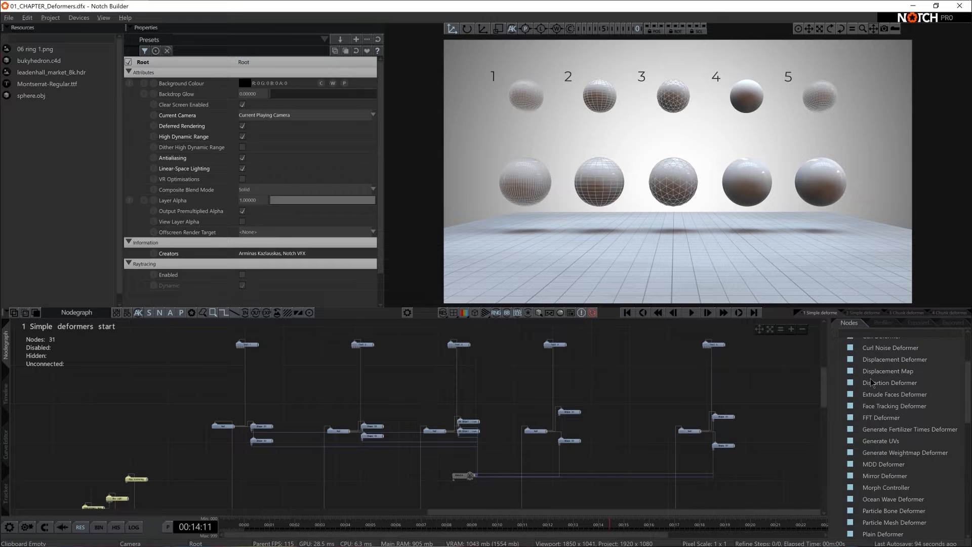
pyautogui.scroll(-6, 870, 378)
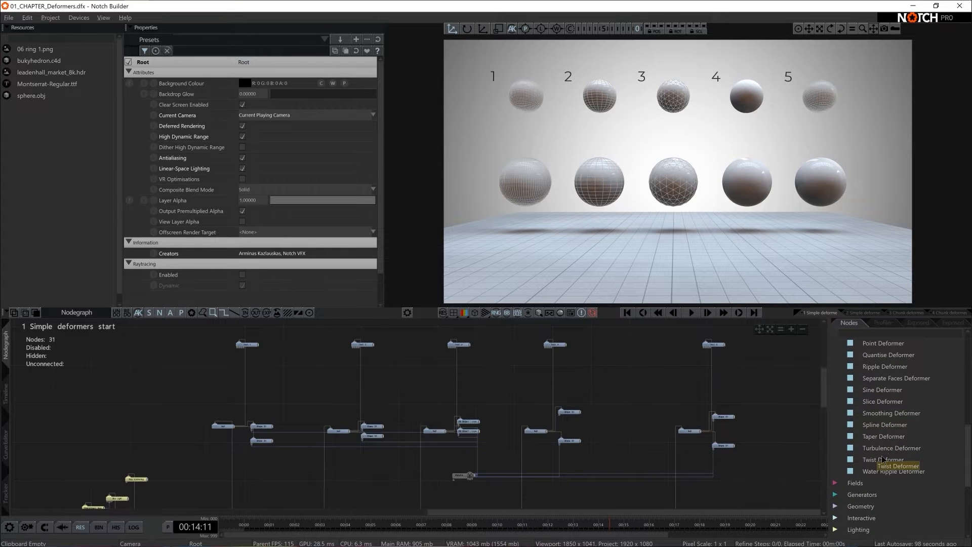
pyautogui.moveTo(290, 400); pyautogui.dragTo(291, 405)
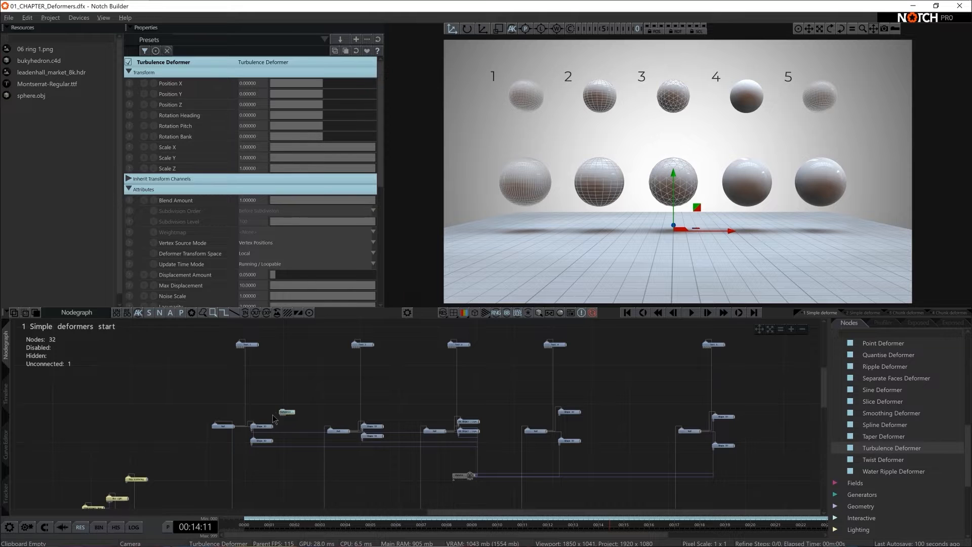
# - Connect the Turbulence Deformer to the first set's lower Shape 3D node and raise its Displacement Amount to about 0.33
pyautogui.scroll(5, 276, 431)
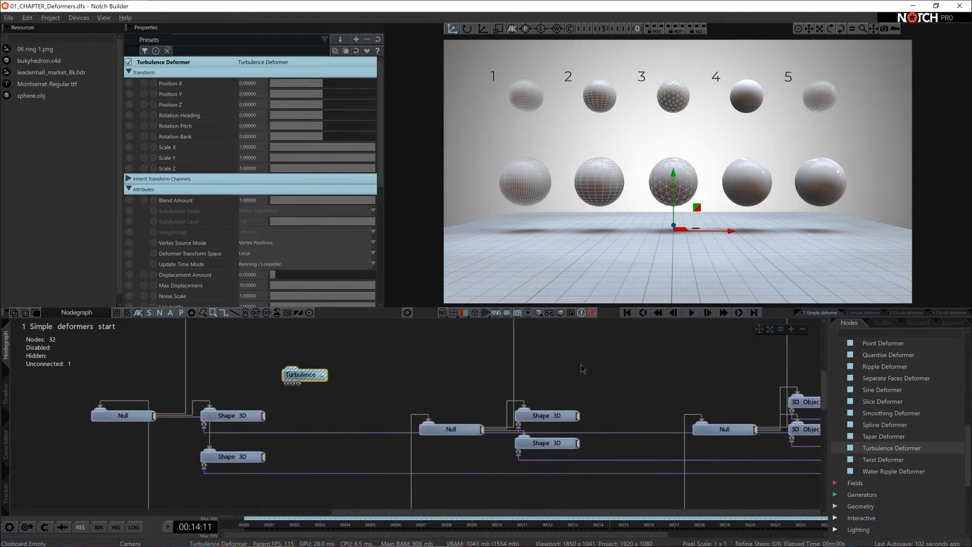
pyautogui.moveTo(581, 364); pyautogui.dragTo(632, 360, button='middle')
pyautogui.moveTo(348, 371); pyautogui.dragTo(354, 466)
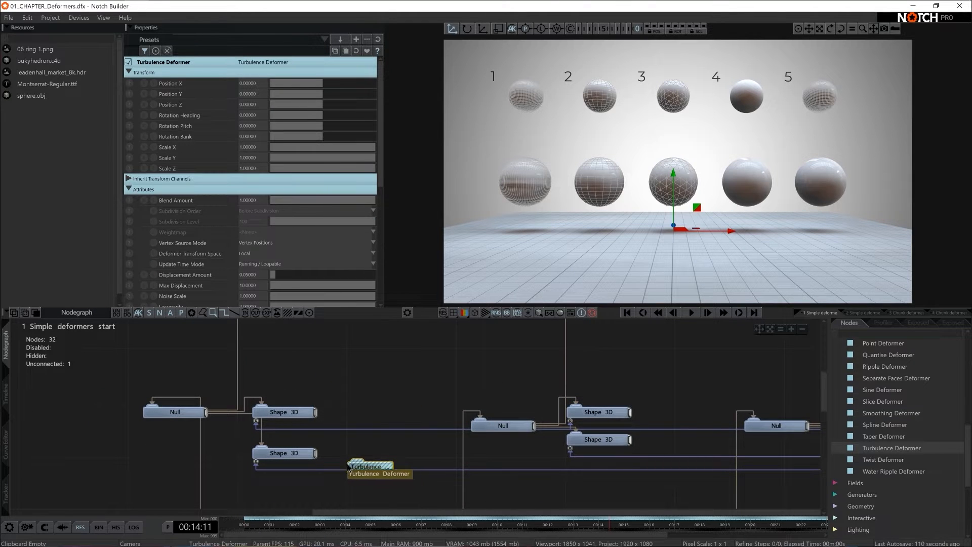
pyautogui.click(299, 455)
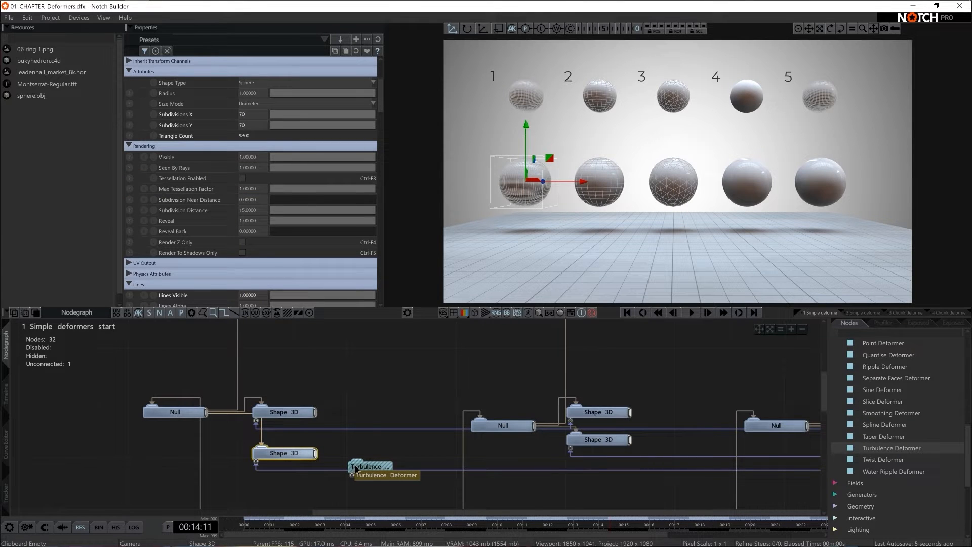
pyautogui.moveTo(356, 468); pyautogui.dragTo(381, 453)
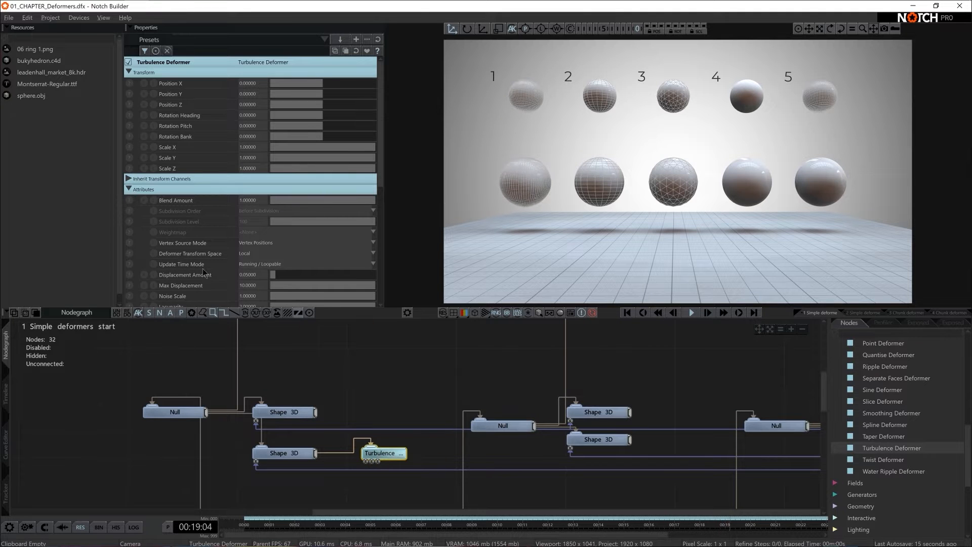
pyautogui.moveTo(280, 274); pyautogui.dragTo(305, 274)
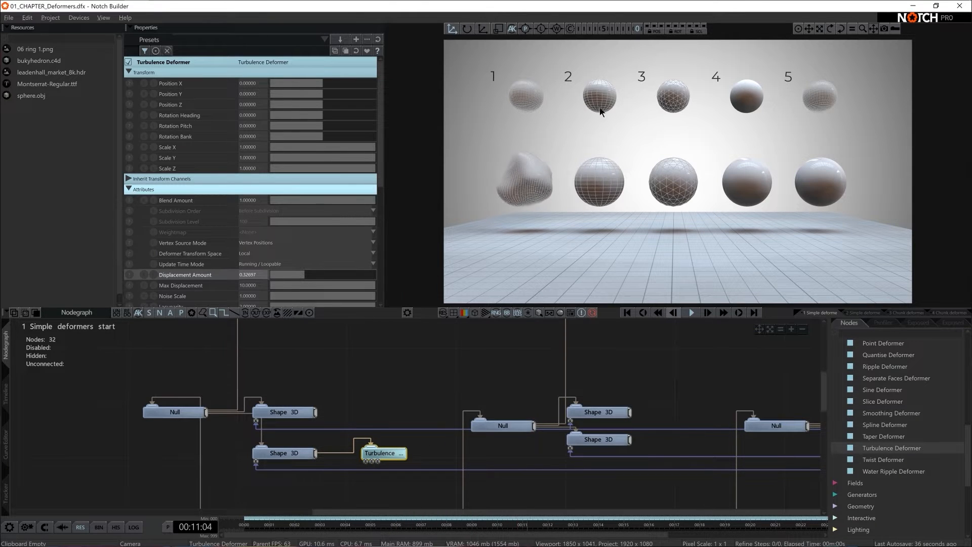
# - Connect the second set's lower Shape 3D node to the same Turbulence Deformer and move the deformer slightly lower
pyautogui.click(609, 440)
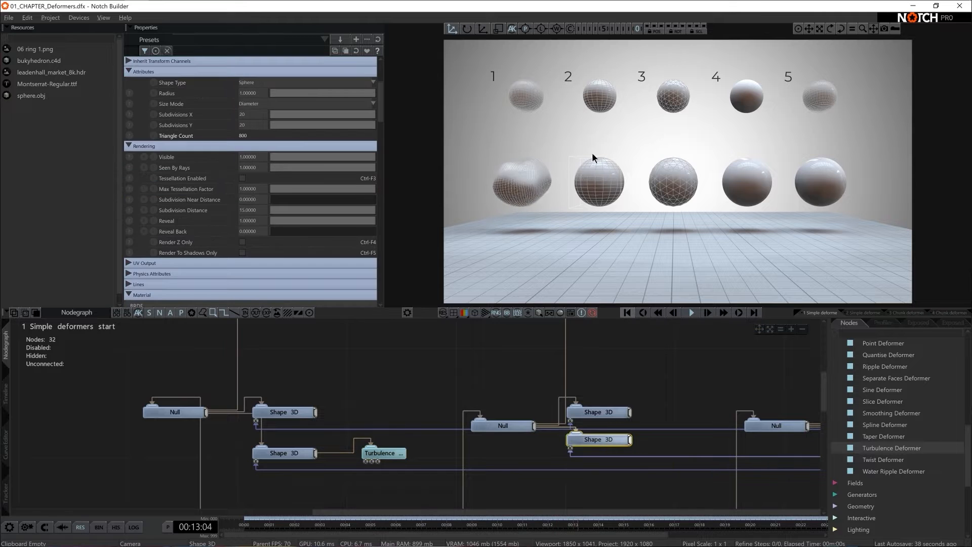
pyautogui.moveTo(629, 439); pyautogui.dragTo(379, 453)
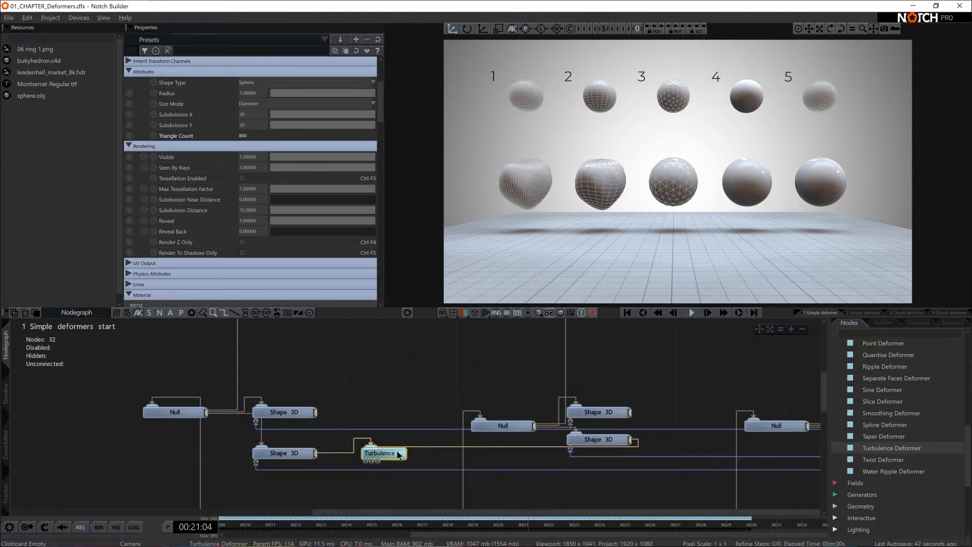
pyautogui.moveTo(383, 452); pyautogui.dragTo(383, 466)
# - Raise the Turbulence Deformer's Displacement Amount to about 0.54 and deselect the node
pyautogui.moveTo(305, 275); pyautogui.dragTo(326, 275)
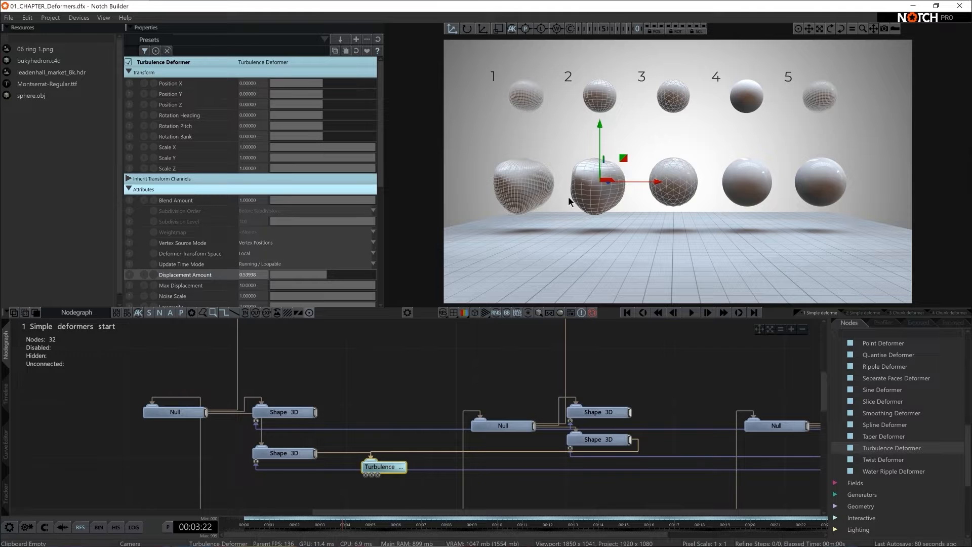
pyautogui.click(573, 181)
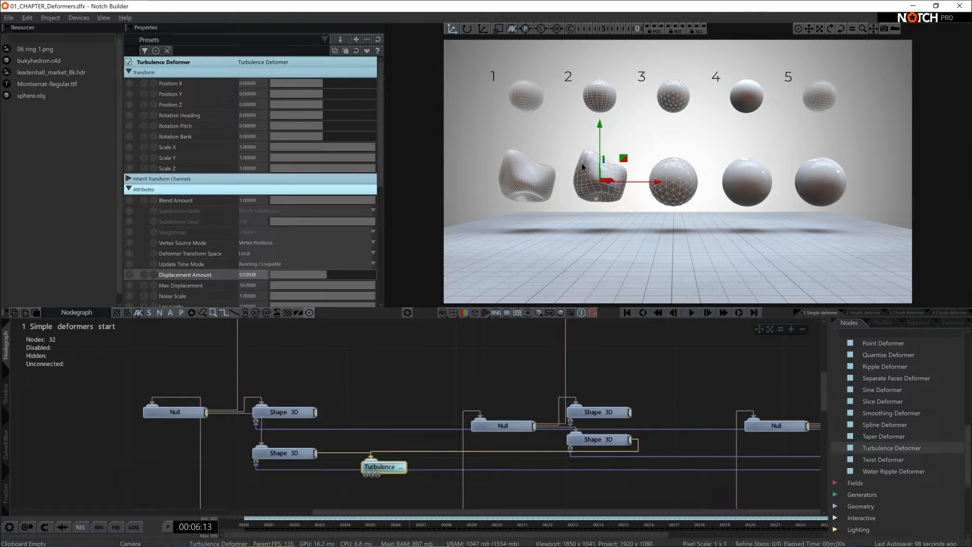
pyautogui.click(412, 356)
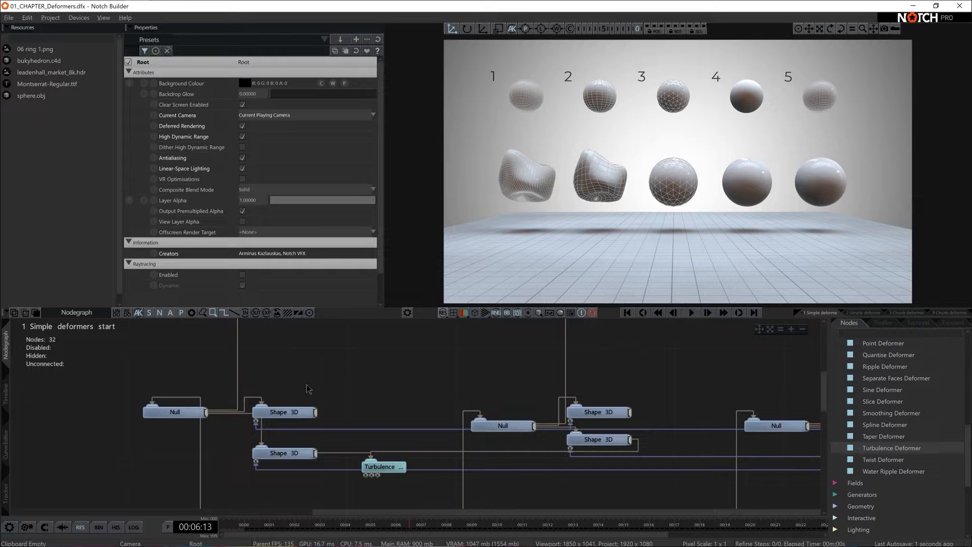
# - Compare the subdivision settings of the upper Shape 3D nodes in the first and second sphere sets
pyautogui.click(283, 412)
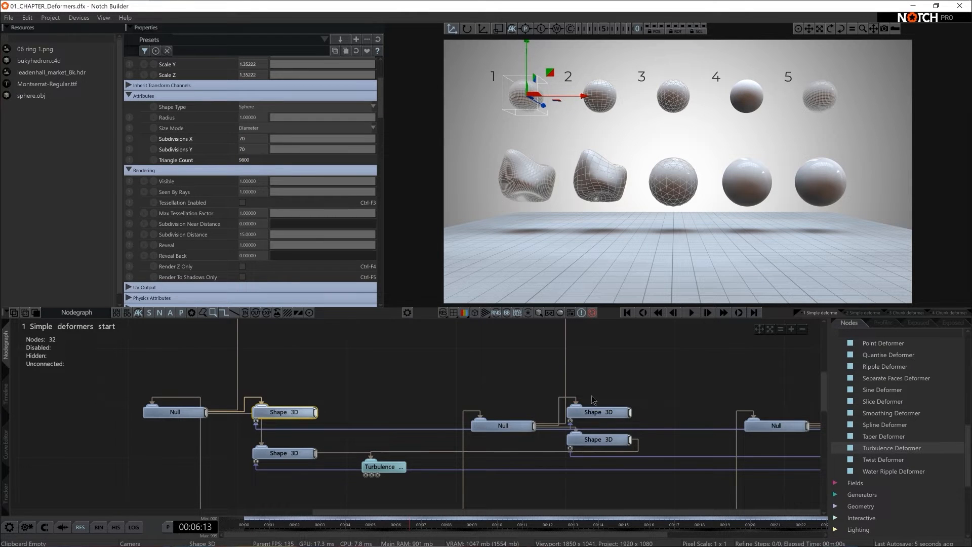
pyautogui.click(595, 411)
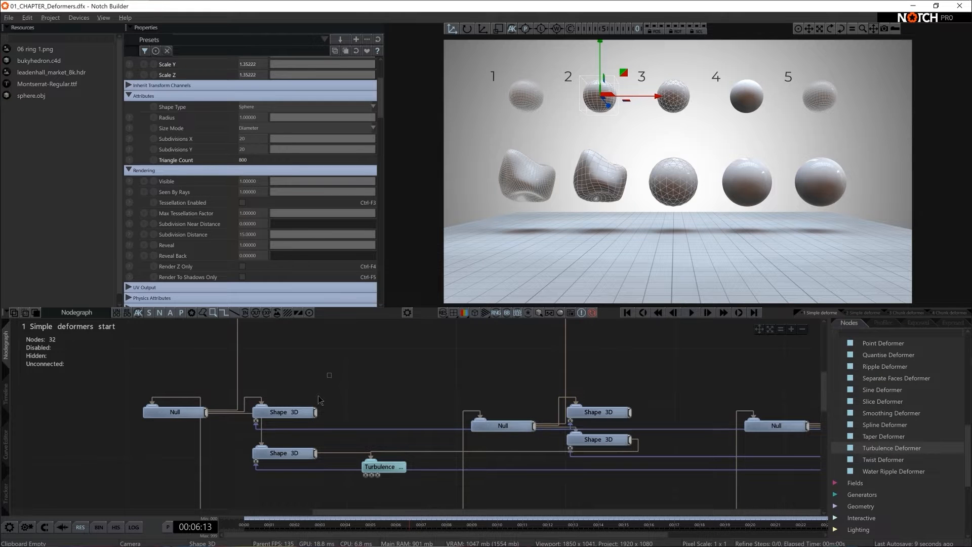
pyautogui.click(284, 412)
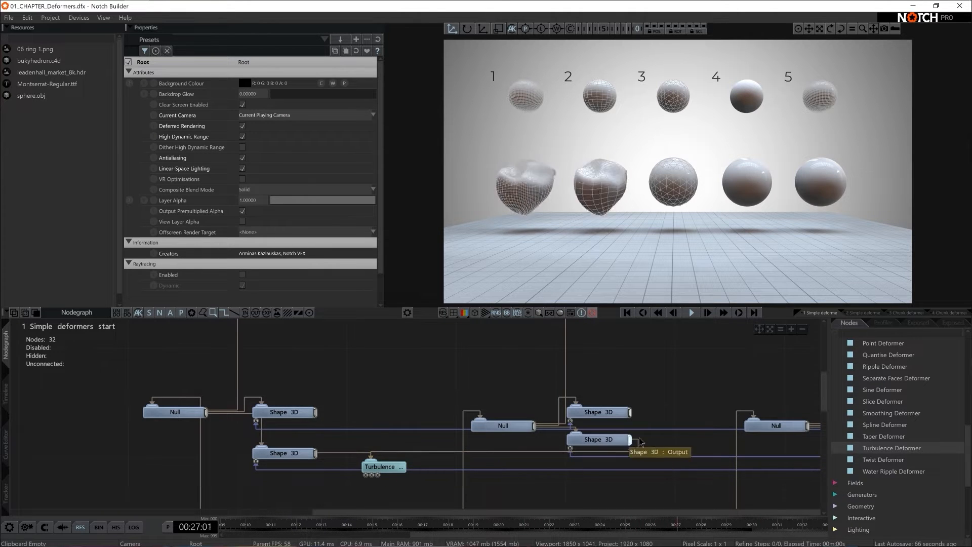
# - Disconnect the second set's sphere from the Turbulence Deformer and set the deformer's Animation Rate to 0.2
pyautogui.click(379, 466)
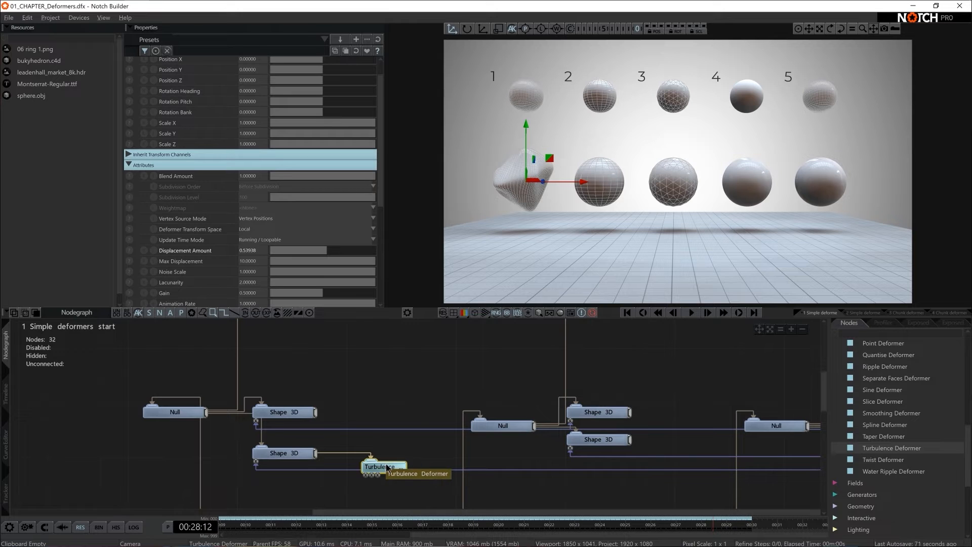
pyautogui.scroll(2, 272, 144)
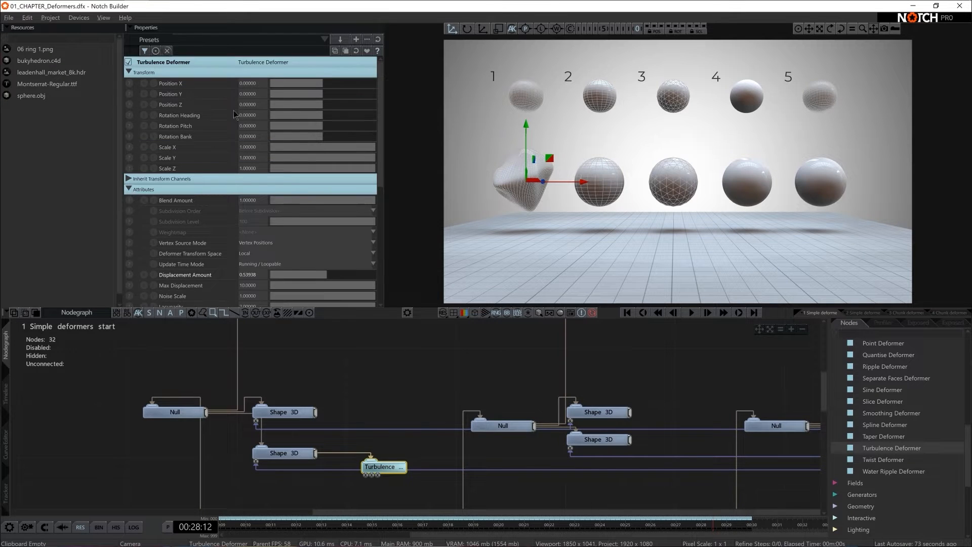
pyautogui.scroll(-4, 232, 113)
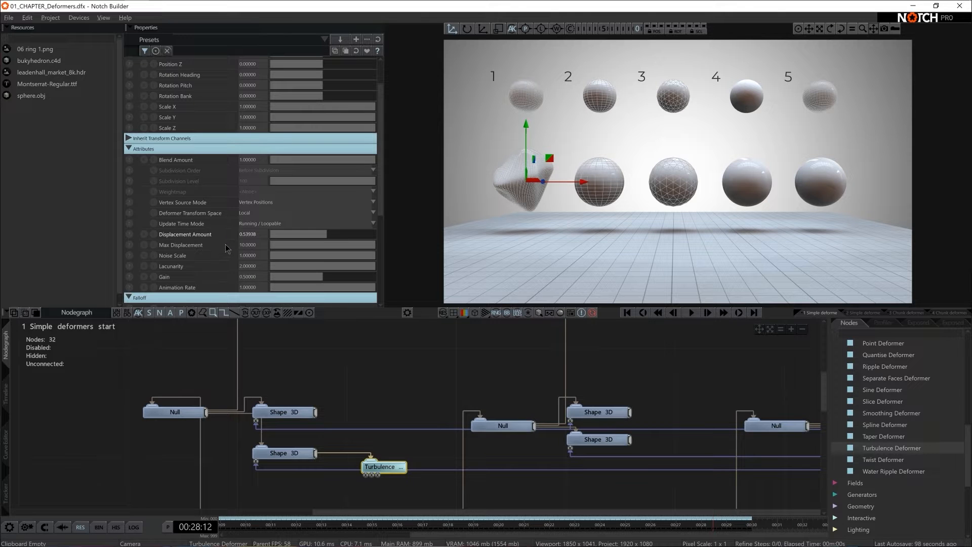
pyautogui.click(292, 288)
pyautogui.doubleClick(249, 287)
pyautogui.write('0.2')
pyautogui.press('Return')
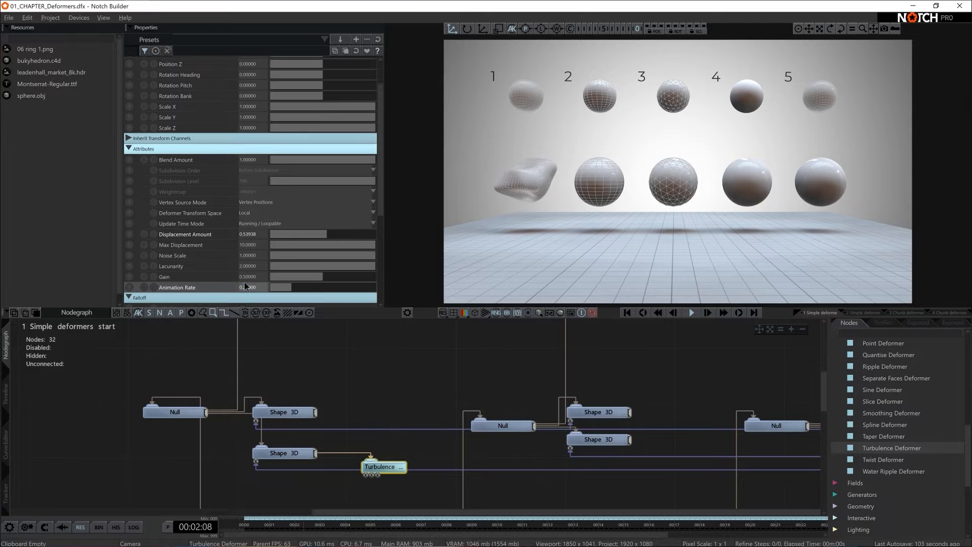
# - Set the Turbulence Deformer's Displacement Amount to 0.5 and enable its falloff
pyautogui.doubleClick(247, 236)
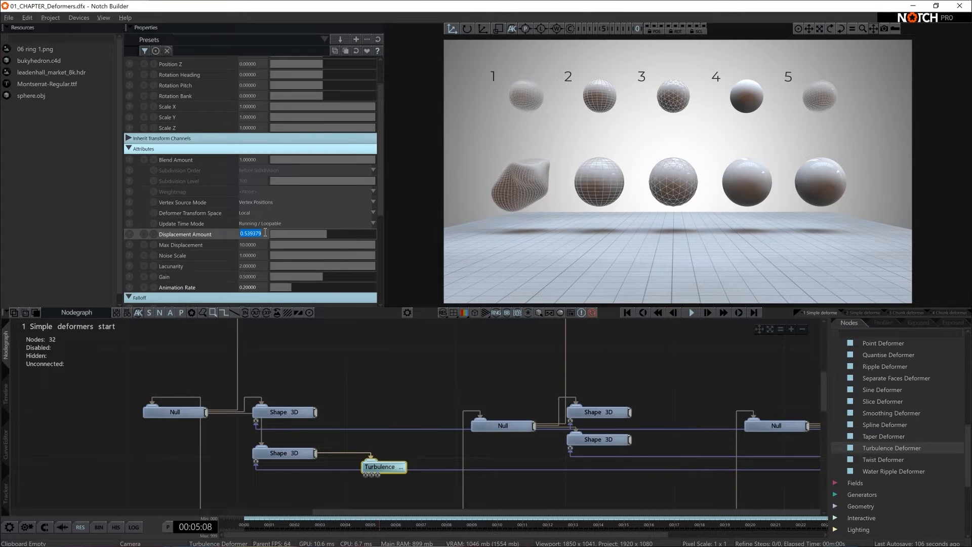
pyautogui.write('0.5')
pyautogui.press('Return')
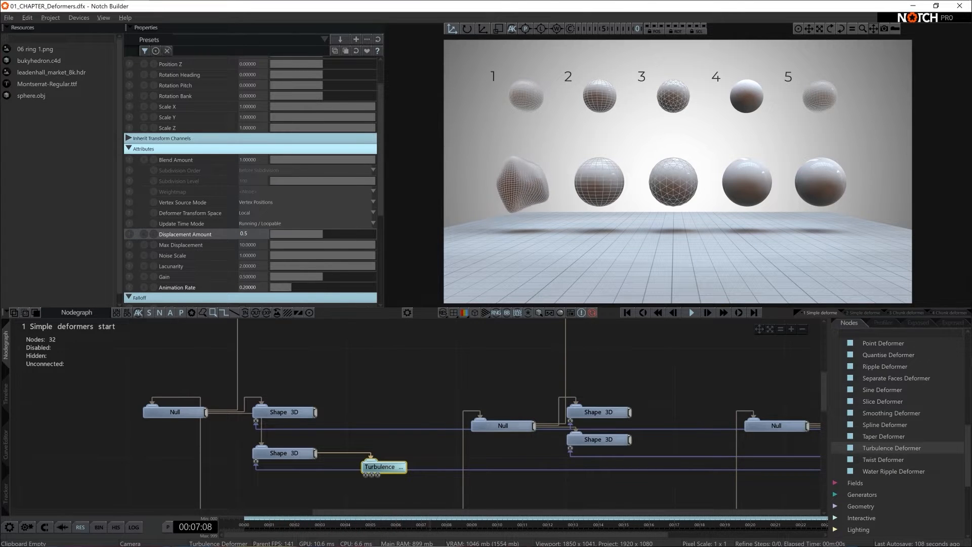
pyautogui.scroll(-5, 266, 235)
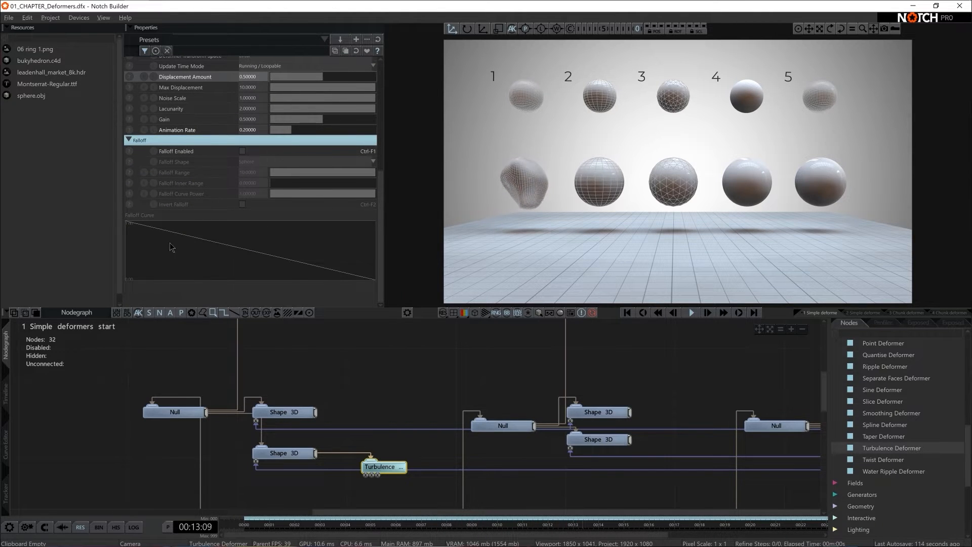
pyautogui.click(243, 152)
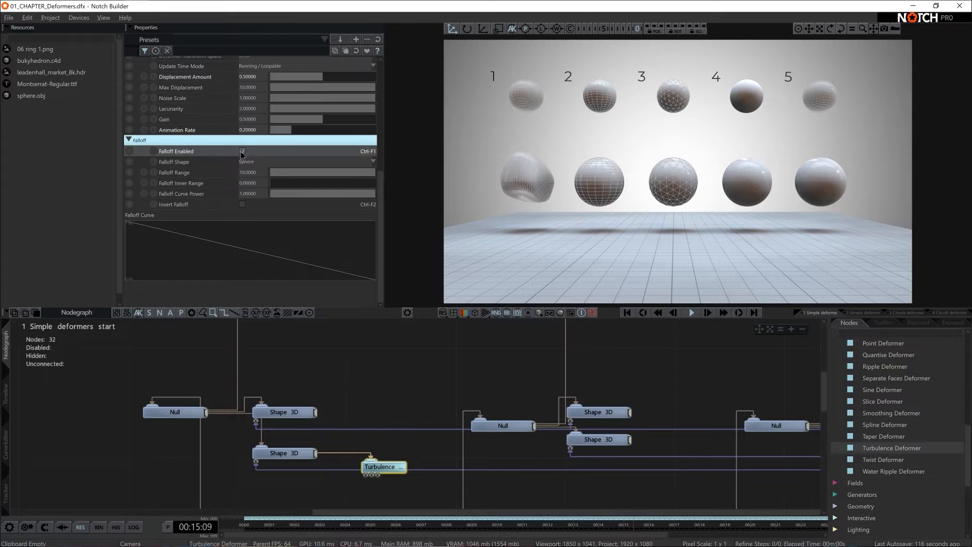
# - Inspect the falloff sphere from an orbiting view, set the Falloff Range to 2, and return to the camera view
pyautogui.press('5')
pyautogui.moveTo(725, 188); pyautogui.dragTo(698, 128, button='middle')
pyautogui.moveTo(697, 215); pyautogui.dragTo(610, 133, button='middle')
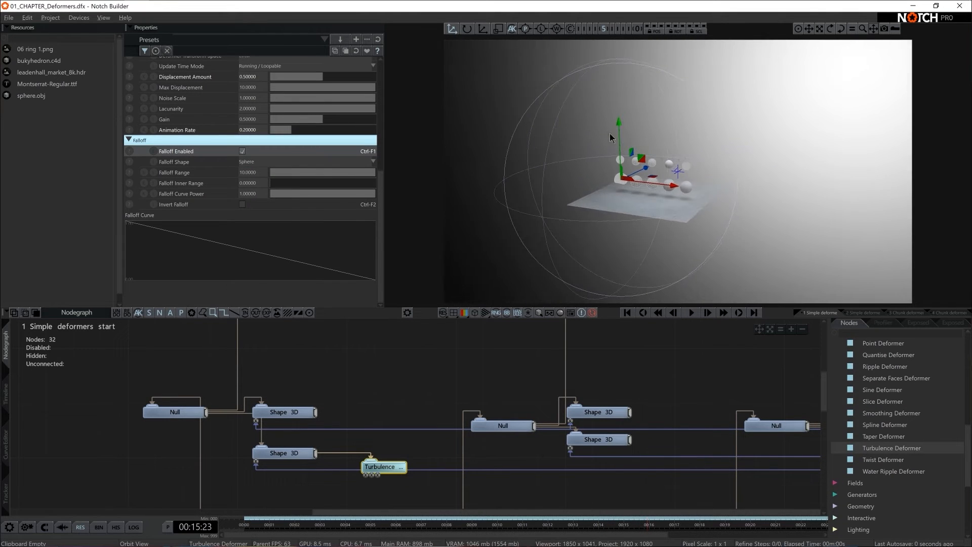
pyautogui.moveTo(357, 173); pyautogui.dragTo(312, 185)
pyautogui.doubleClick(257, 172)
pyautogui.write('2')
pyautogui.press('Return')
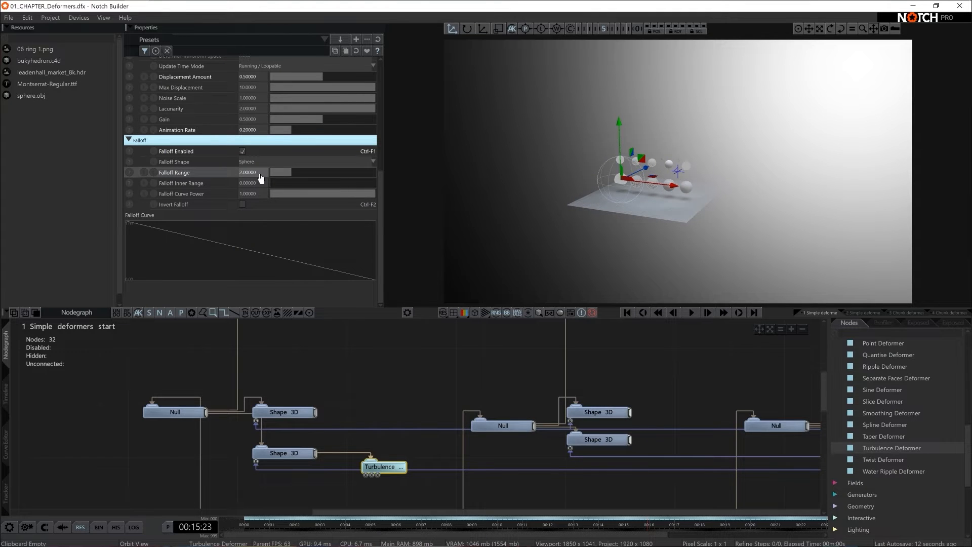
pyautogui.press('0')
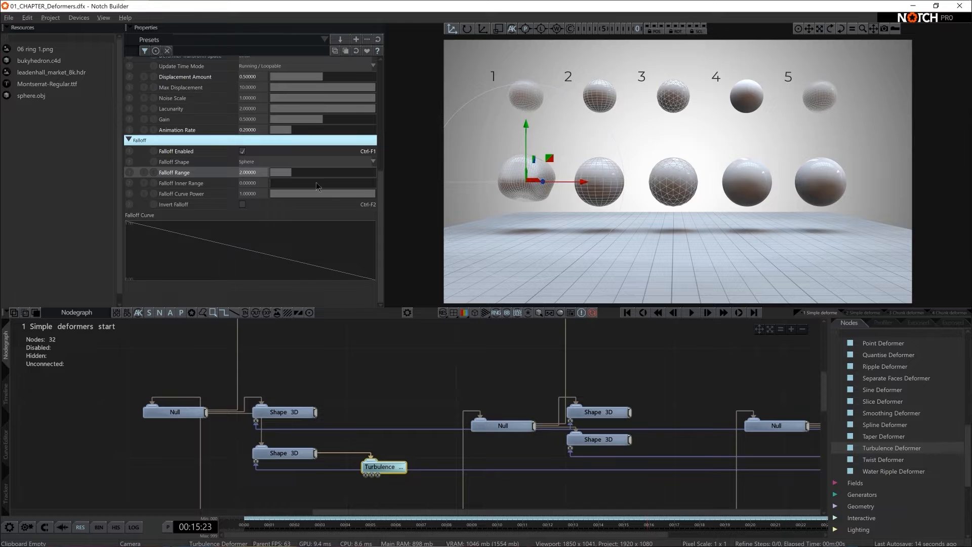
# - Set the Turbulence Deformer's Falloff Range to 0.7 and its Falloff Inner Range to 0.5
pyautogui.moveTo(291, 175); pyautogui.dragTo(279, 175)
pyautogui.click(260, 172)
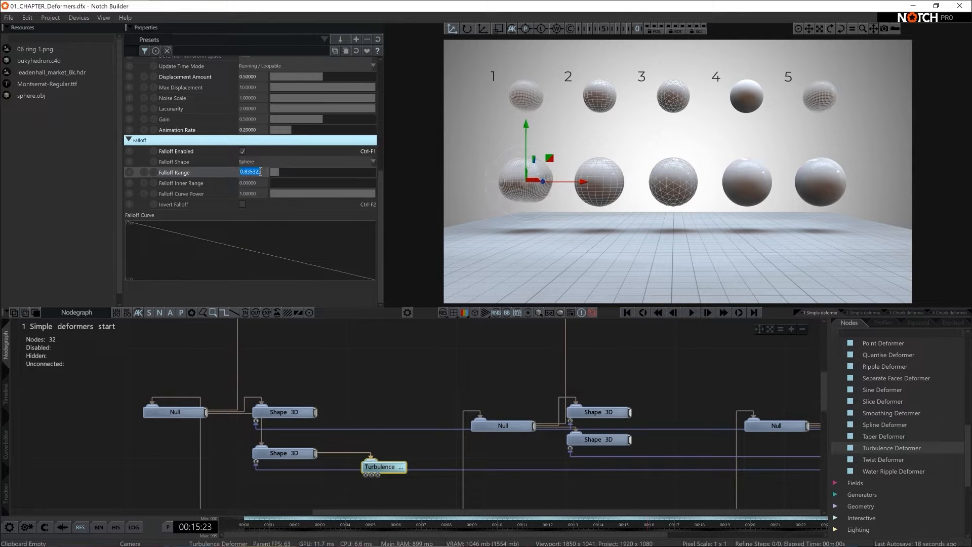
pyautogui.write('0.7')
pyautogui.press('Return')
pyautogui.moveTo(272, 184); pyautogui.dragTo(320, 184)
pyautogui.doubleClick(252, 182)
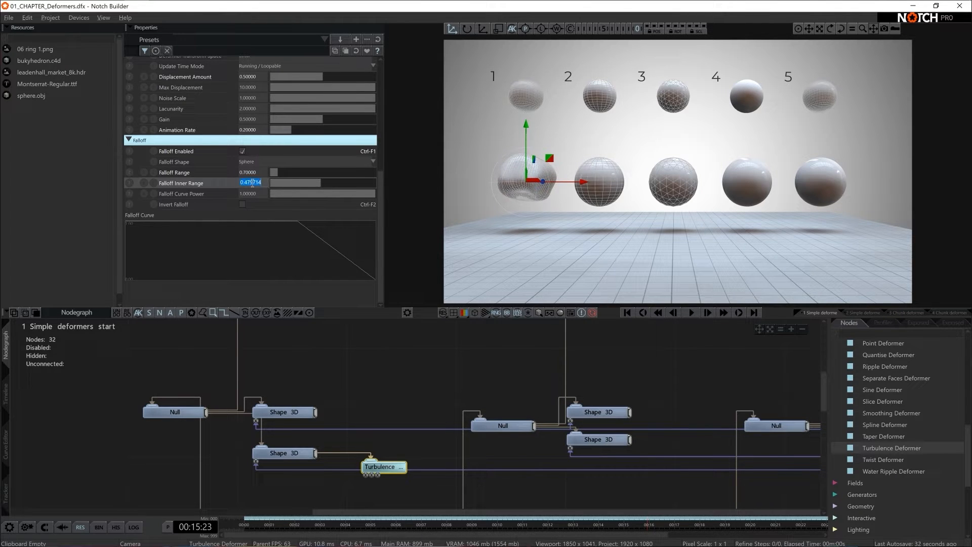
pyautogui.write('0.5')
pyautogui.press('Return')
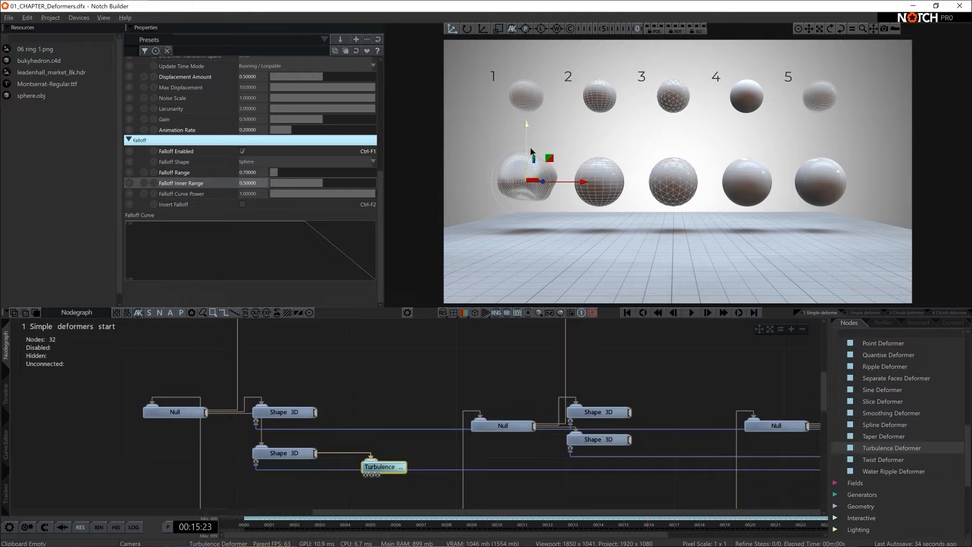
# - Move the Turbulence Deformer down to a Position Y of about -0.31 so it affects the first sphere's lower part
pyautogui.moveTo(528, 148); pyautogui.dragTo(543, 176)
pyautogui.scroll(5, 306, 172)
pyautogui.moveTo(323, 92); pyautogui.dragTo(319, 103)
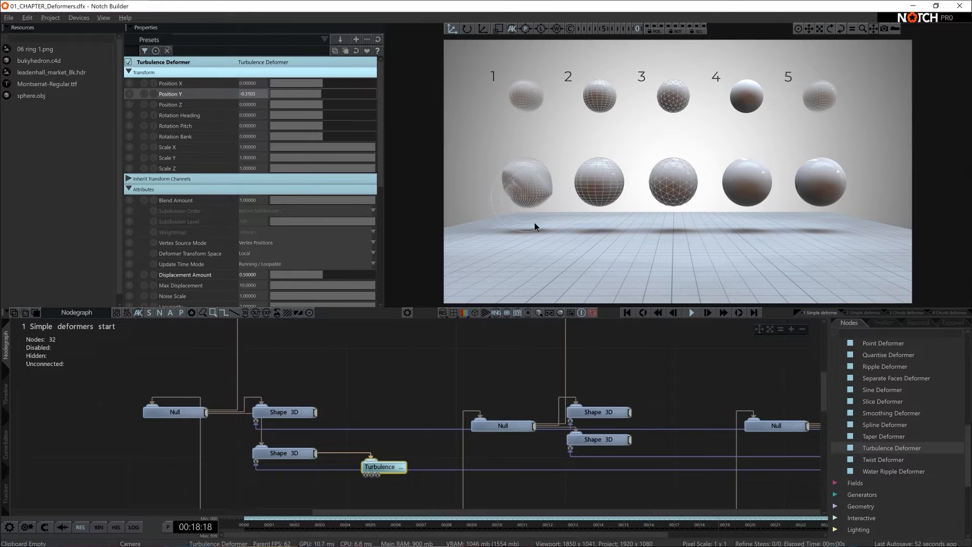
pyautogui.scroll(-6, 288, 135)
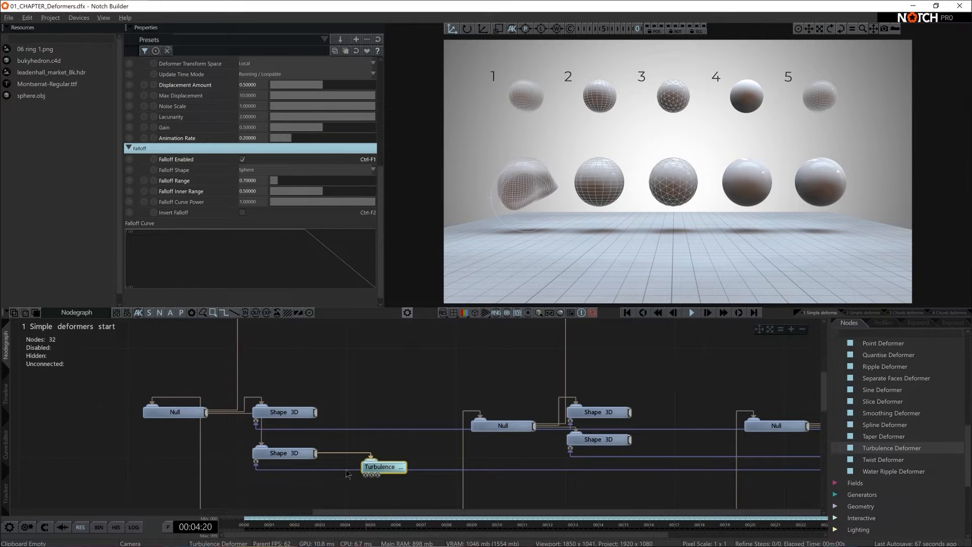
pyautogui.click(385, 466)
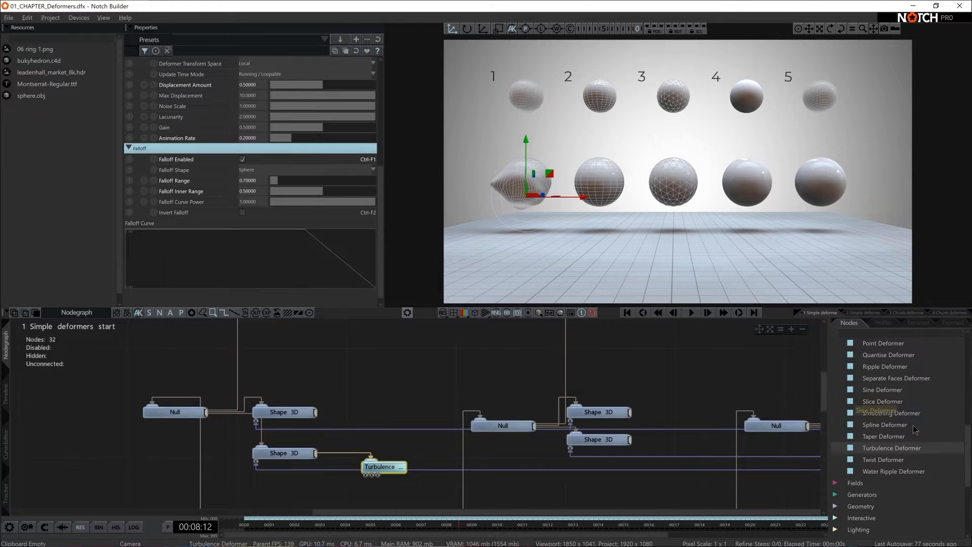
# - Add a Twist Deformer to the first set's lower Shape 3D node and raise its Displacement Amount to about 0.64
pyautogui.scroll(5, 917, 458)
pyautogui.scroll(-5, 917, 458)
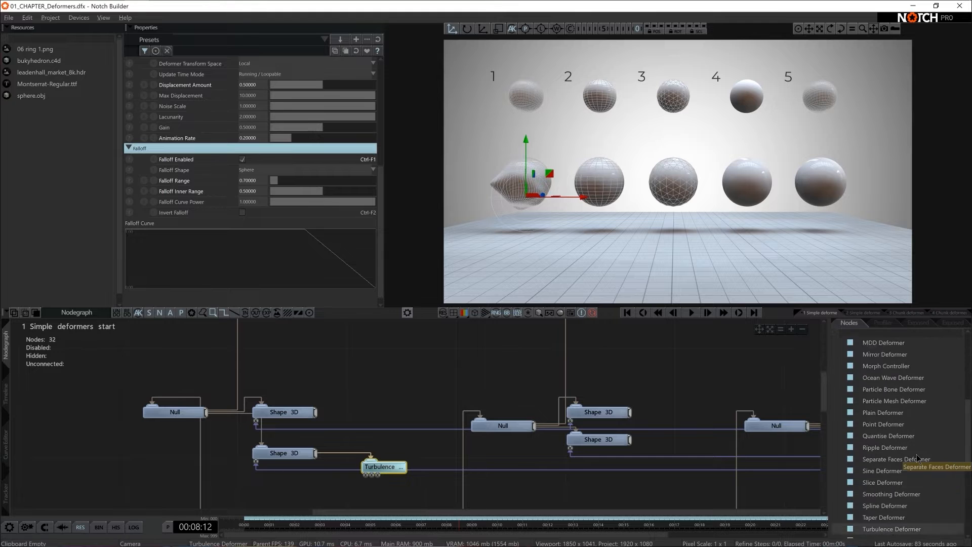
pyautogui.moveTo(883, 475); pyautogui.dragTo(417, 395)
pyautogui.moveTo(357, 431); pyautogui.dragTo(390, 445)
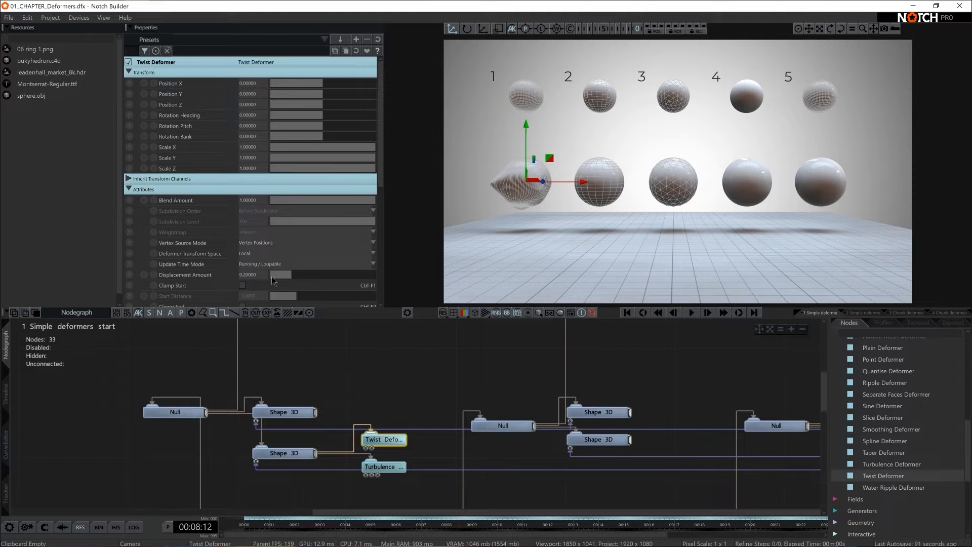
pyautogui.moveTo(293, 275); pyautogui.dragTo(326, 276)
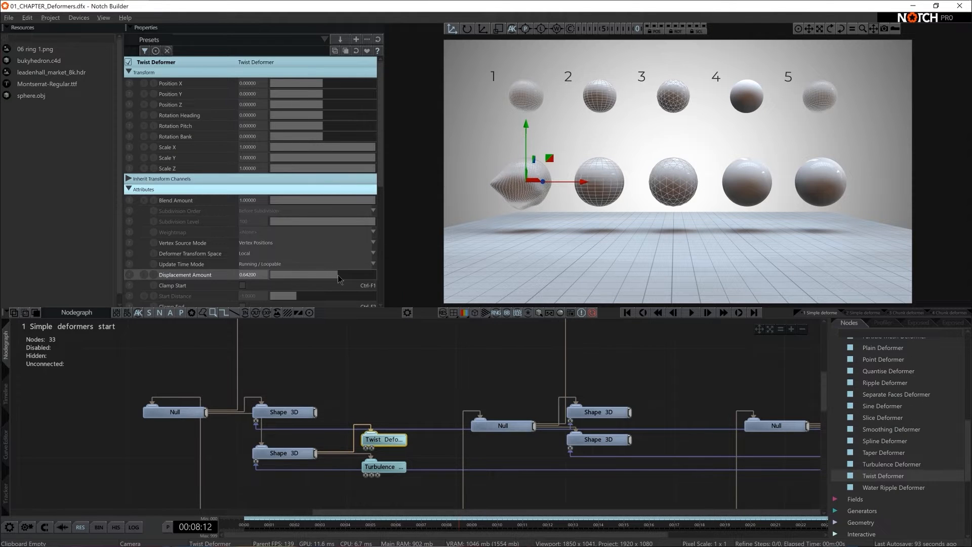
# - Move the Twist Deformer to about X -0.26, Y -1.46, Z 0.98 and enable its falloff
pyautogui.moveTo(326, 105); pyautogui.dragTo(322, 82)
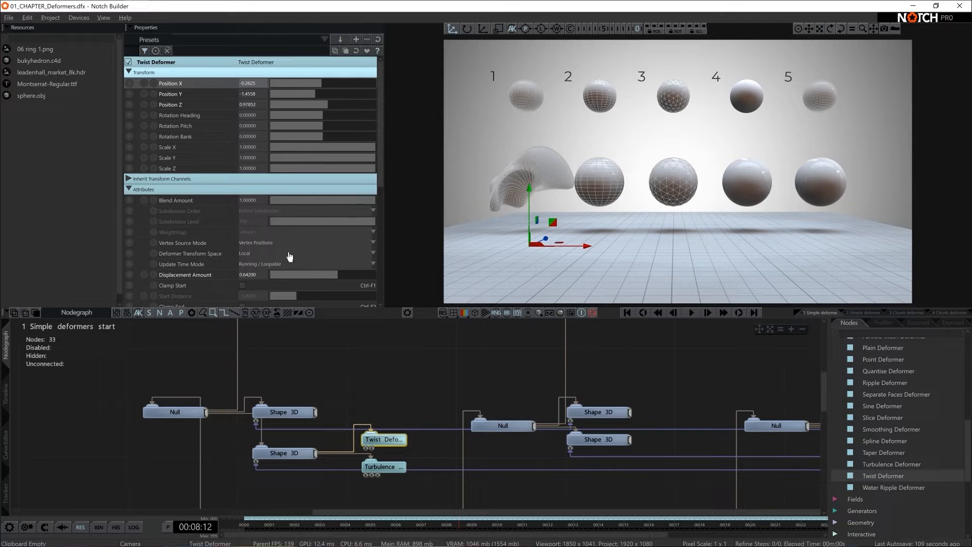
pyautogui.scroll(-5, 298, 220)
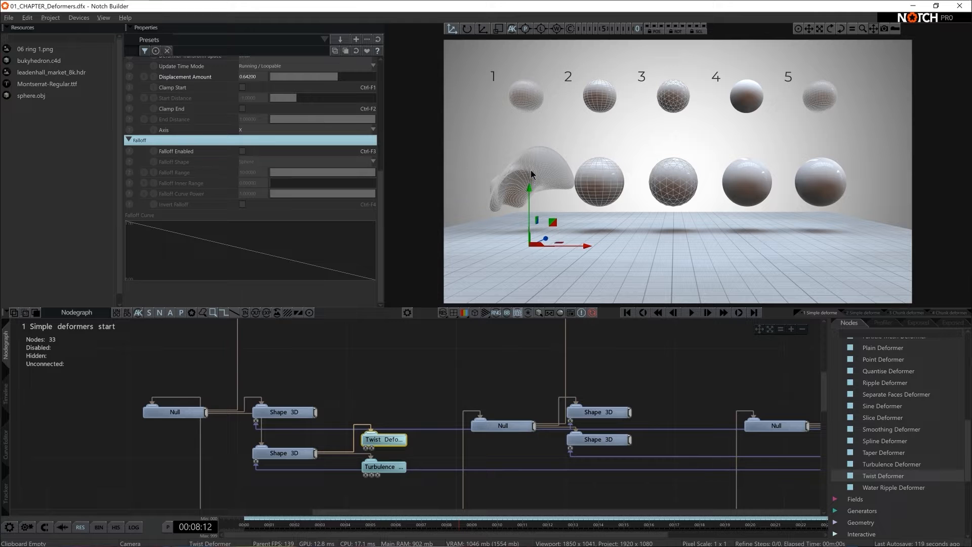
pyautogui.click(242, 151)
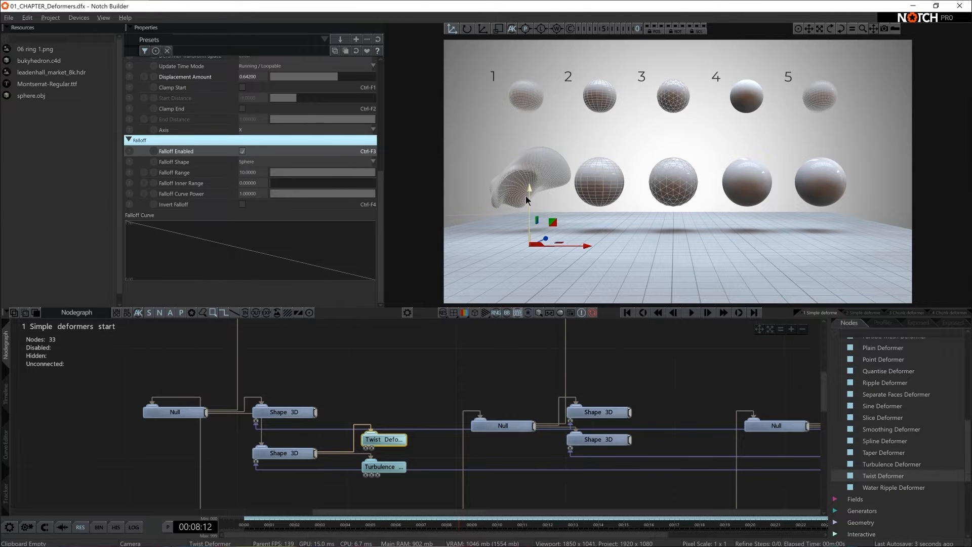
# - Reduce the Twist Deformer's Falloff Range to about 1.17 and set its Falloff Inner Range to 1
pyautogui.press('c')
pyautogui.moveTo(630, 208)
pyautogui.mouseDown(button='right')
pyautogui.moveTo(653, 198)
pyautogui.moveTo(598, 206)
pyautogui.moveTo(624, 204)
pyautogui.mouseUp(button='right')
pyautogui.press('c')
pyautogui.moveTo(371, 177)
pyautogui.mouseDown()
pyautogui.moveTo(296, 182)
pyautogui.moveTo(377, 182)
pyautogui.mouseUp()
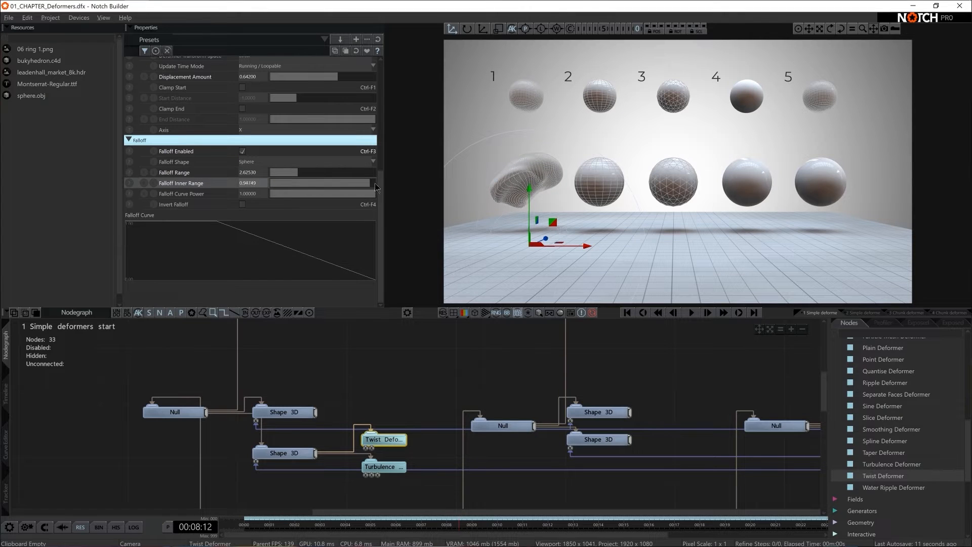
pyautogui.moveTo(296, 172); pyautogui.dragTo(280, 175)
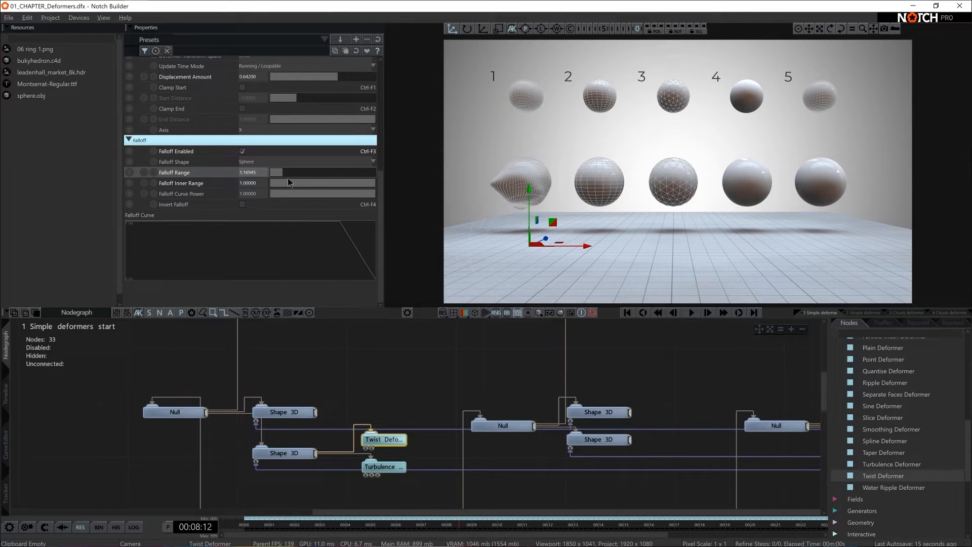
# - Move the Twist Deformer up to the first sphere's upper part, with Falloff Range just under 1 and Inner Range about 0.47
pyautogui.moveTo(527, 199); pyautogui.dragTo(533, 112)
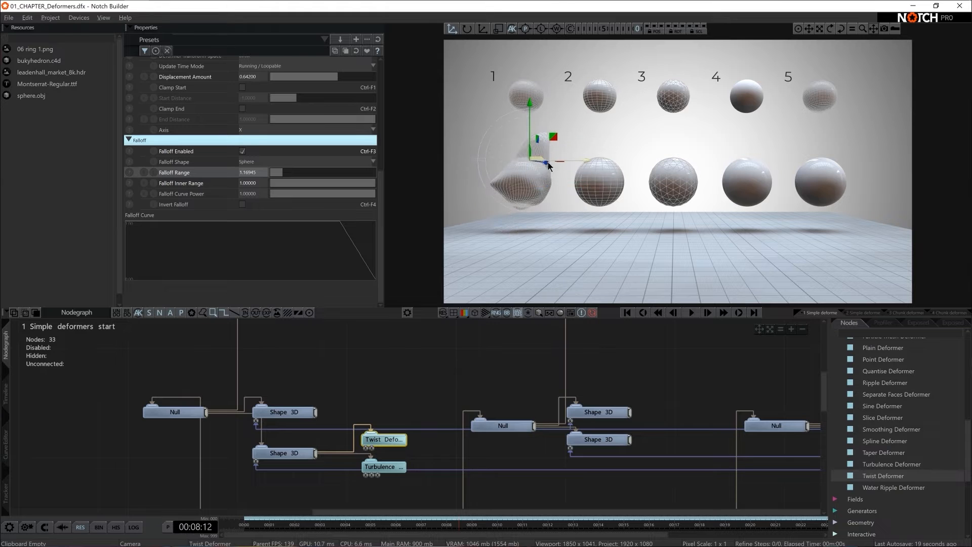
pyautogui.moveTo(548, 165); pyautogui.dragTo(520, 126)
pyautogui.moveTo(275, 175)
pyautogui.mouseDown()
pyautogui.moveTo(324, 187)
pyautogui.moveTo(278, 170)
pyautogui.mouseUp()
pyautogui.moveTo(522, 123)
pyautogui.mouseDown()
pyautogui.moveTo(521, 114)
pyautogui.moveTo(521, 132)
pyautogui.mouseUp()
pyautogui.moveTo(298, 172); pyautogui.dragTo(279, 172)
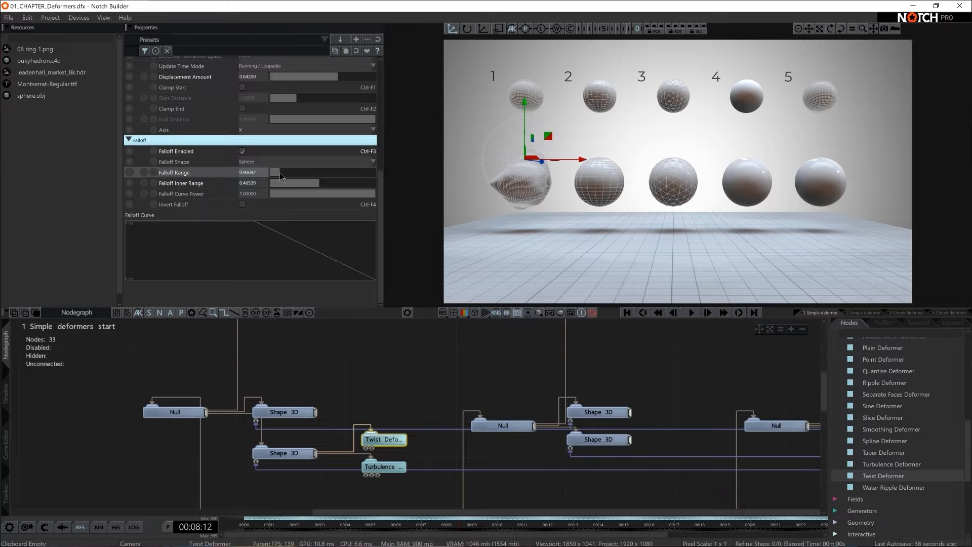
# - Move the Twist Deformer to about X -0.22, Y 0.59, Z 0.32 and raise its Displacement Amount to about 1.99
pyautogui.moveTo(526, 136); pyautogui.dragTo(604, 171)
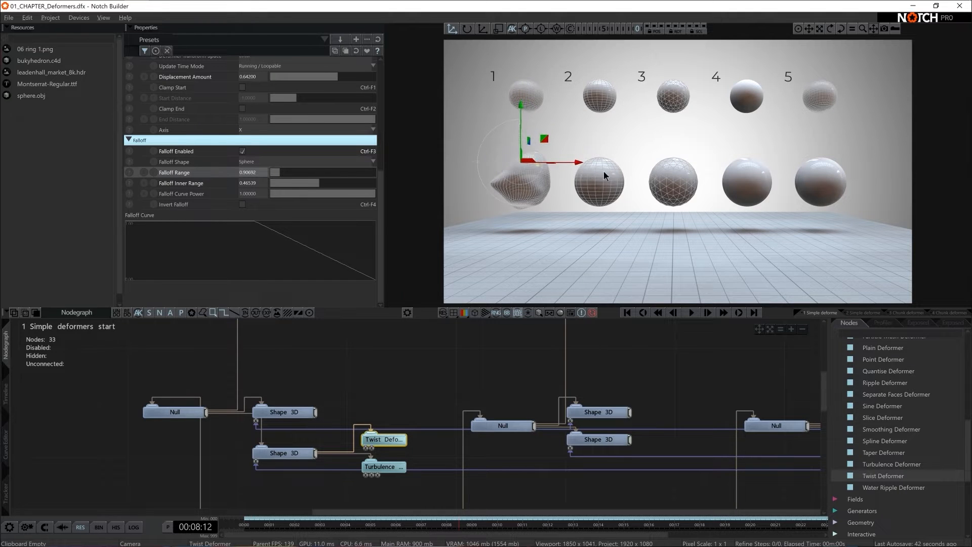
pyautogui.moveTo(520, 139); pyautogui.dragTo(521, 130)
pyautogui.scroll(6, 300, 151)
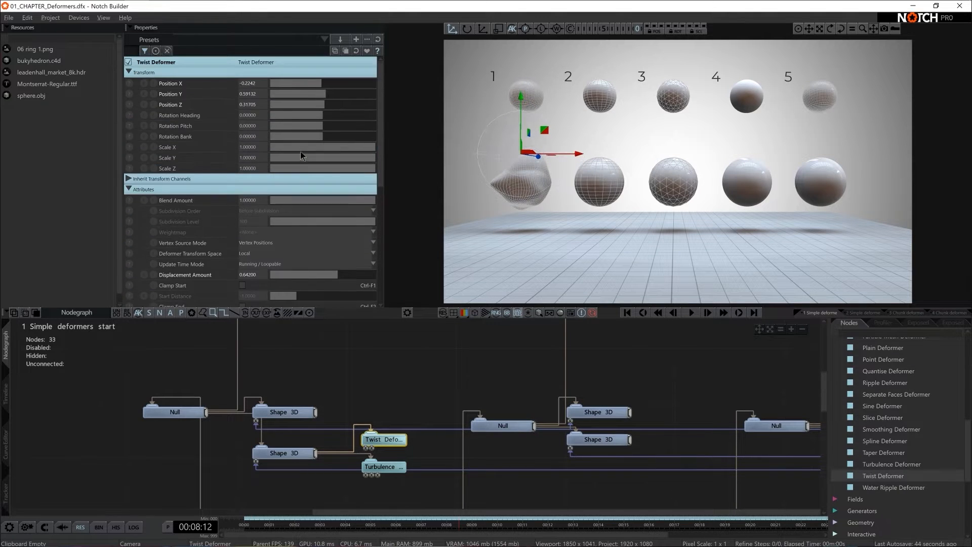
pyautogui.moveTo(329, 93); pyautogui.dragTo(326, 97)
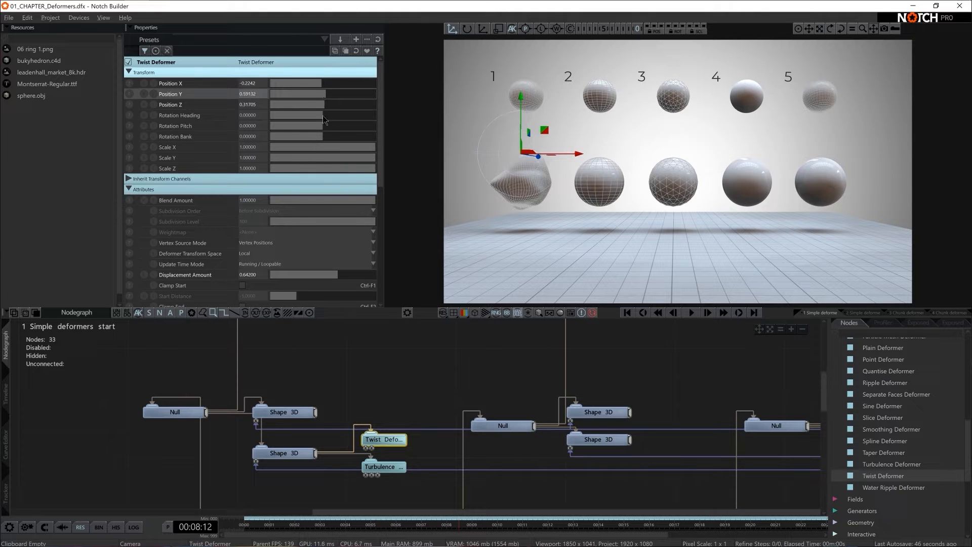
pyautogui.moveTo(339, 274); pyautogui.dragTo(340, 274)
pyautogui.moveTo(377, 280); pyautogui.dragTo(450, 278)
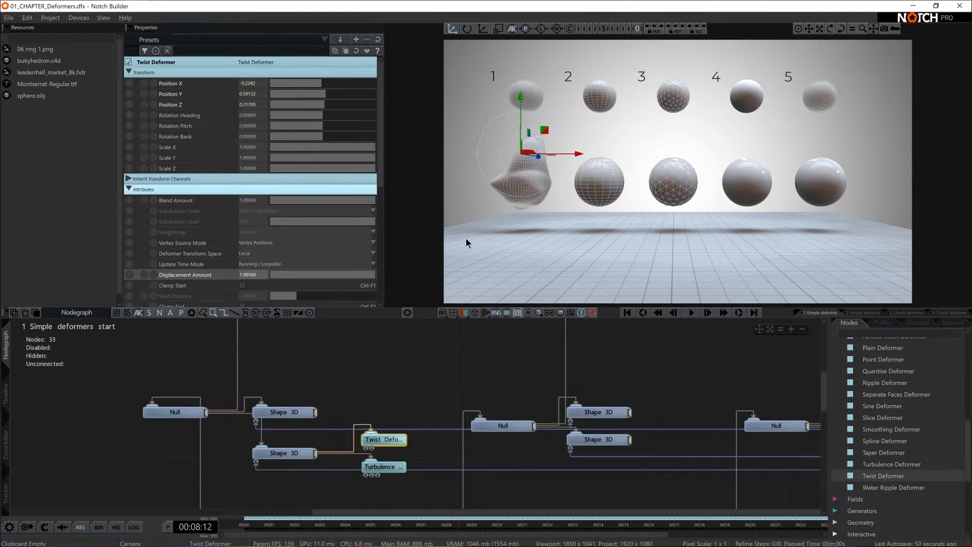
# - Move the Turbulence Deformer slightly lower on the first sphere
pyautogui.click(381, 466)
pyautogui.moveTo(526, 159); pyautogui.dragTo(527, 154)
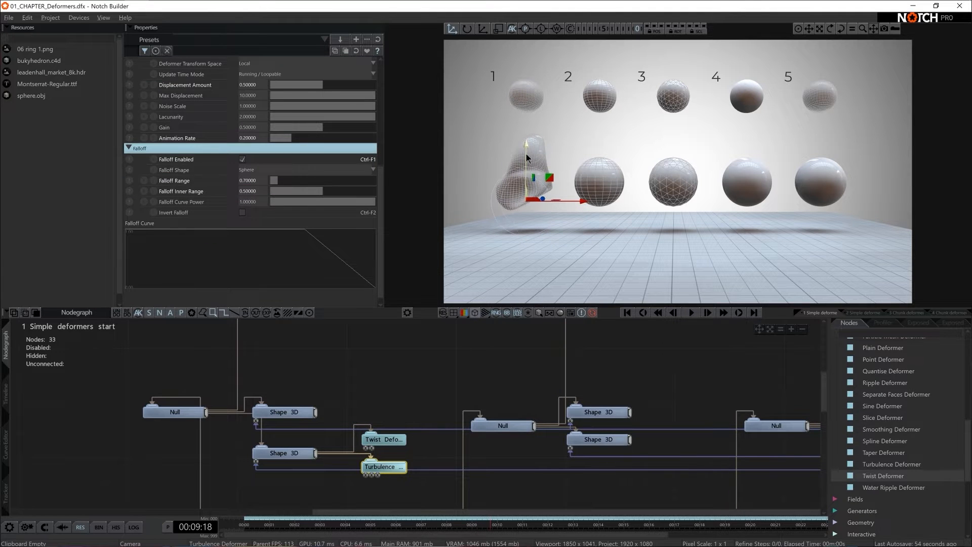
# - Shift the Twist Deformer to about X -0.05, Y 0.53 and set its Rotation Heading to about 64
pyautogui.click(379, 439)
pyautogui.moveTo(522, 107); pyautogui.dragTo(520, 113)
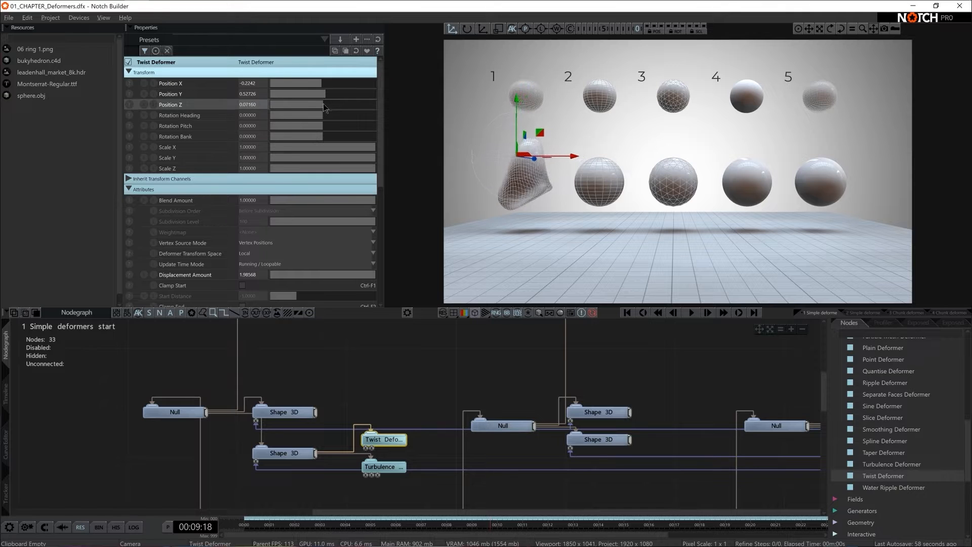
pyautogui.moveTo(323, 114); pyautogui.dragTo(342, 122)
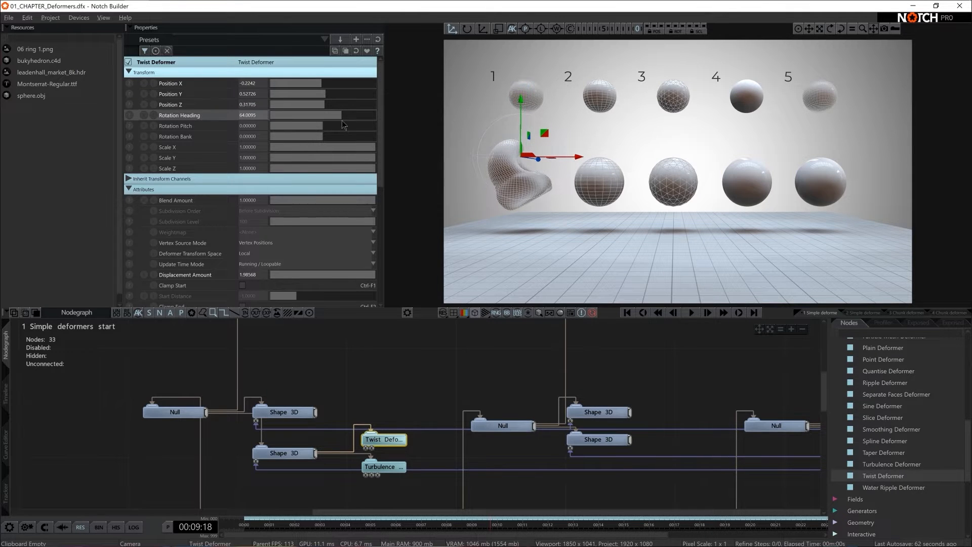
pyautogui.moveTo(550, 158); pyautogui.dragTo(565, 156)
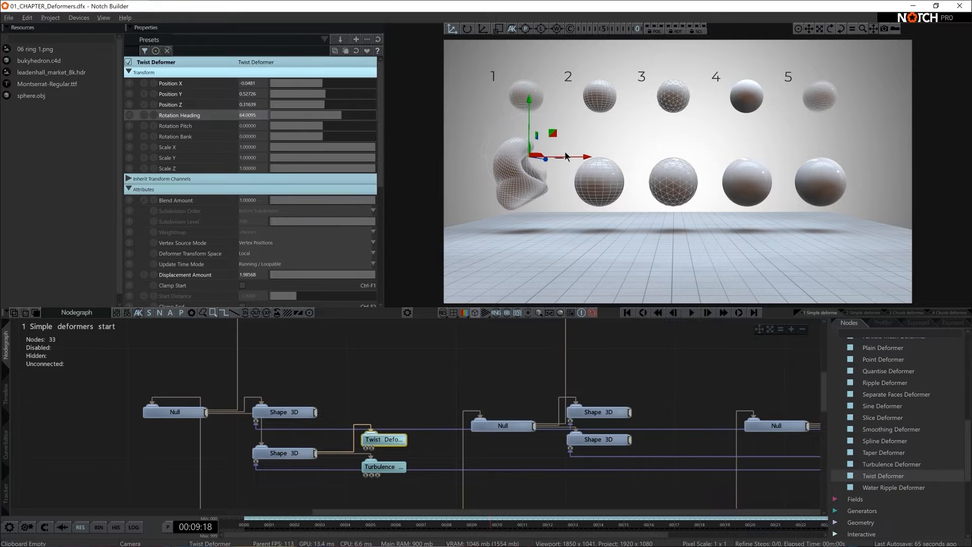
# - Compare the falloff areas of the Turbulence and Twist Deformers on the first sphere
pyautogui.click(380, 467)
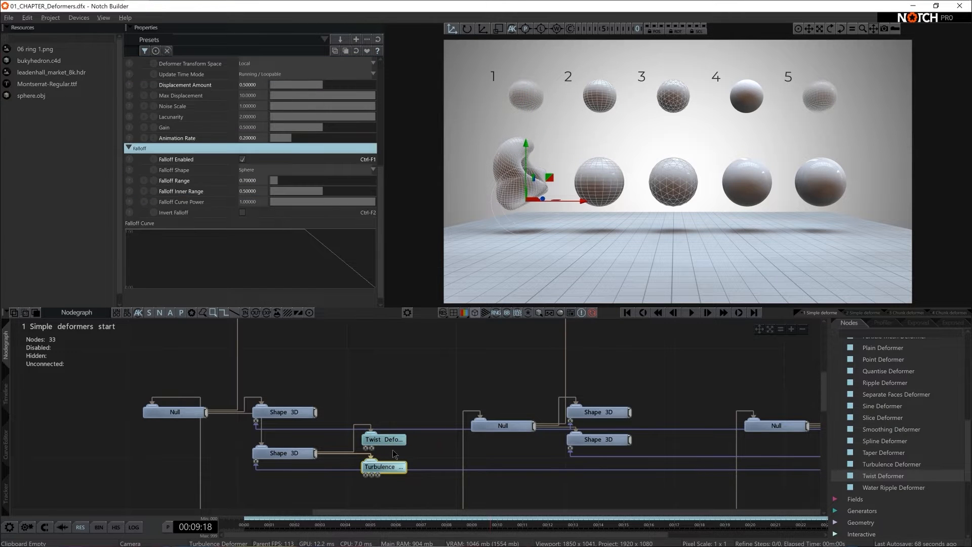
pyautogui.click(383, 439)
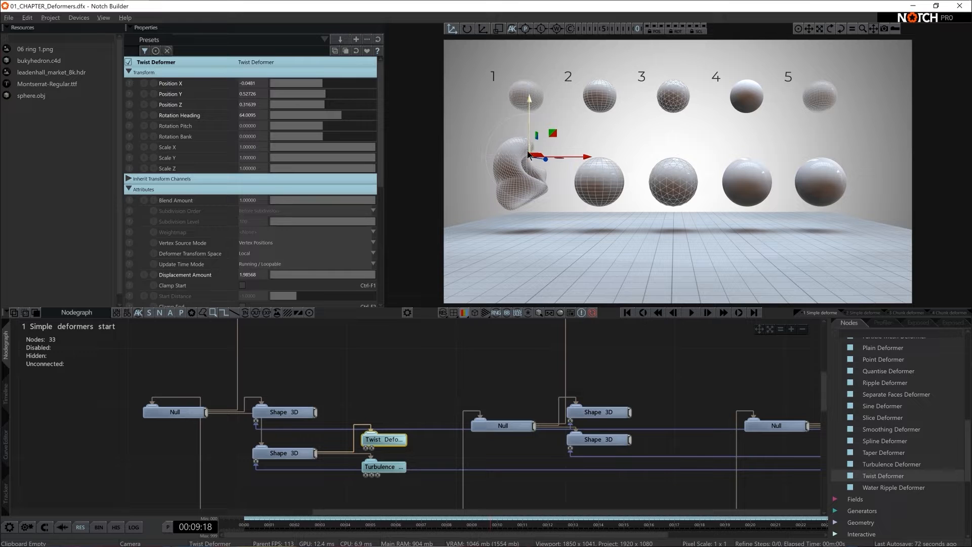
pyautogui.click(504, 145)
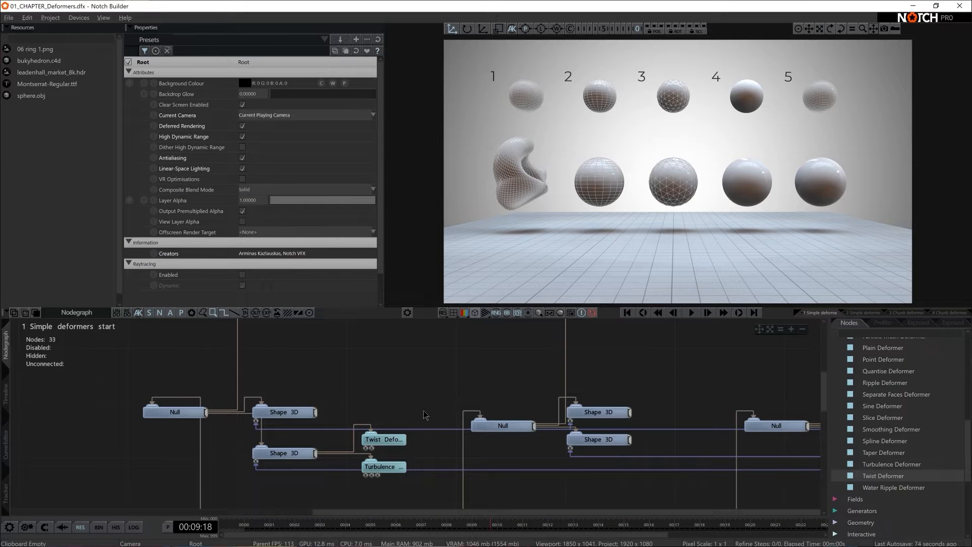
pyautogui.click(388, 444)
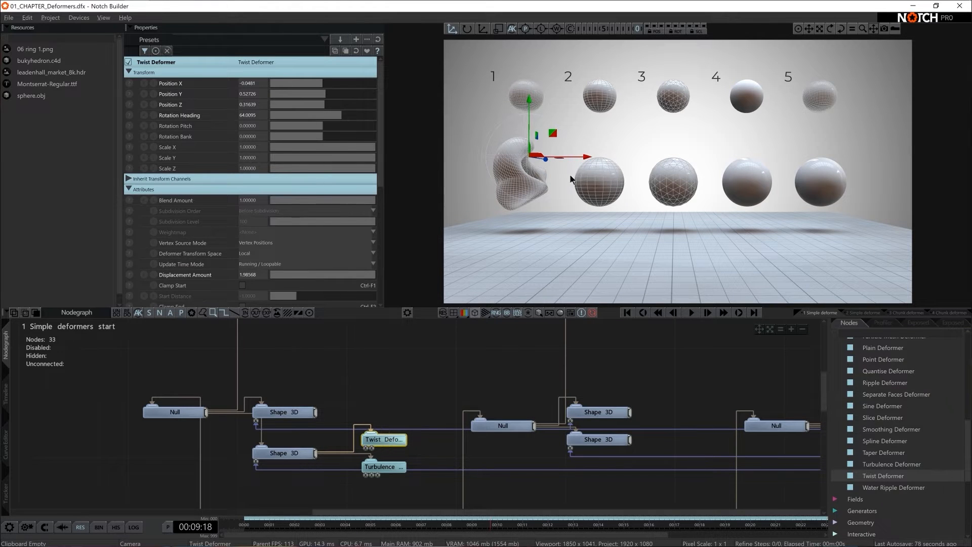
# - Set the Twist Deformer's position to X 0, Y 0.5 and Z 0.3
pyautogui.click(255, 83)
pyautogui.write('0')
pyautogui.press('Return')
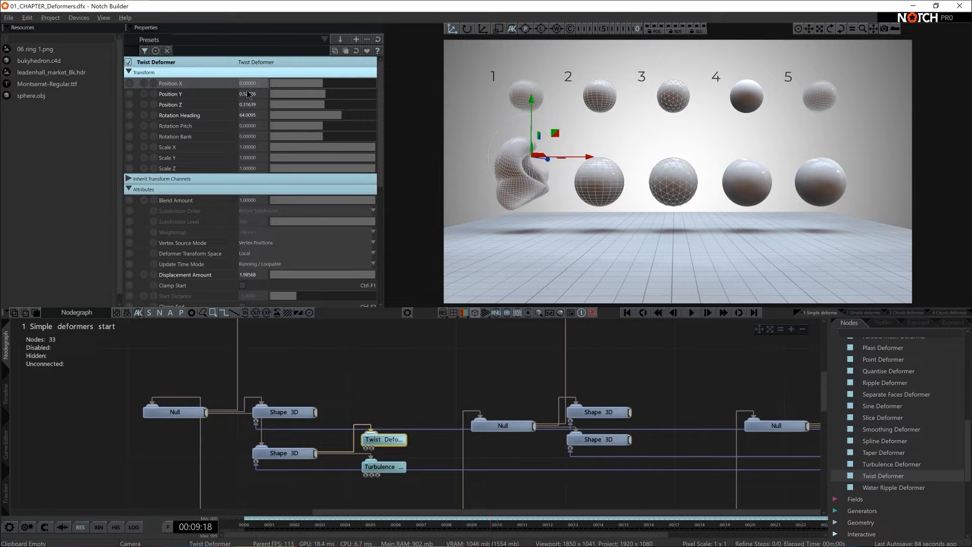
pyautogui.click(248, 94)
pyautogui.write('0.5')
pyautogui.press('Return')
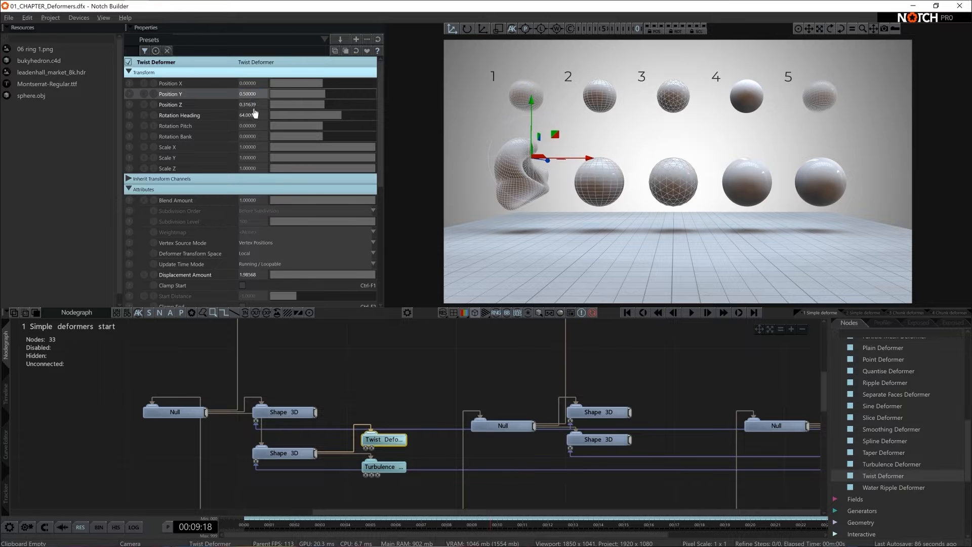
pyautogui.click(251, 105)
pyautogui.write('0.3')
pyautogui.press('Return')
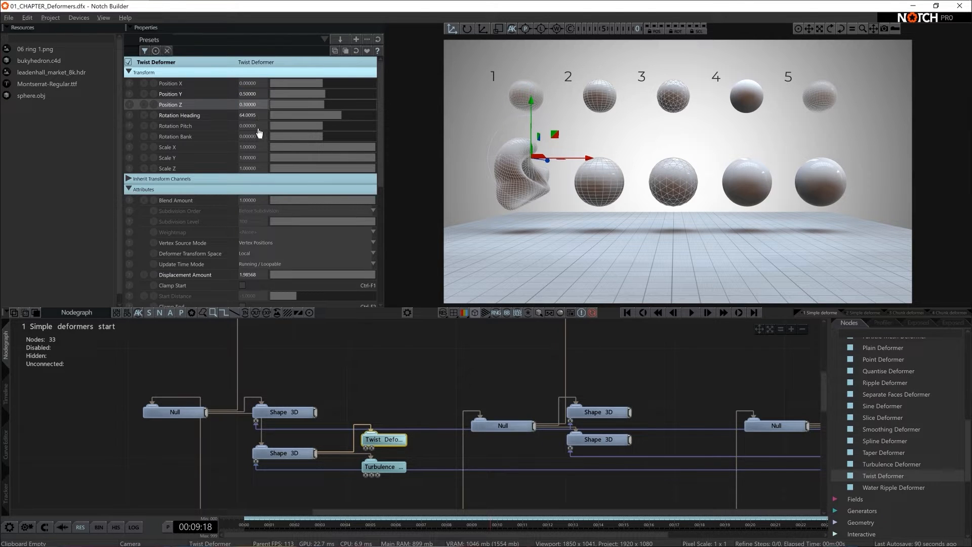
# - Set the Twist Deformer's Rotation Heading to 65 and its Displacement Amount to 2
pyautogui.click(248, 116)
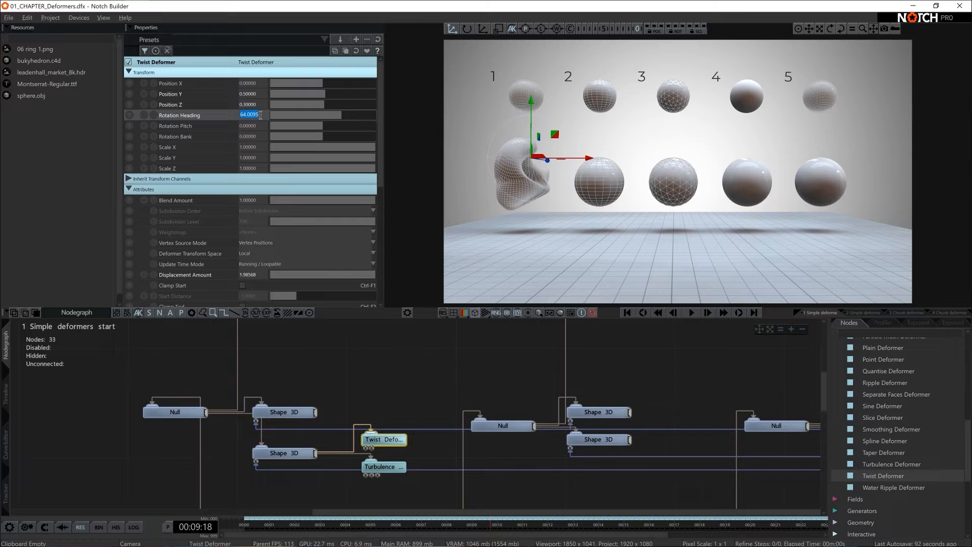
pyautogui.write('65')
pyautogui.press('Return')
pyautogui.scroll(-5, 282, 221)
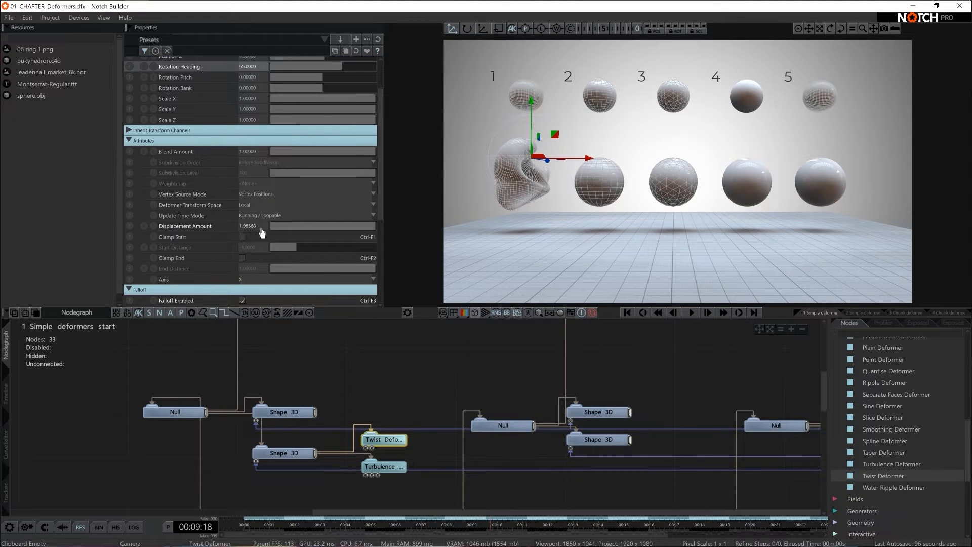
pyautogui.click(262, 227)
pyautogui.write('2')
pyautogui.press('Return')
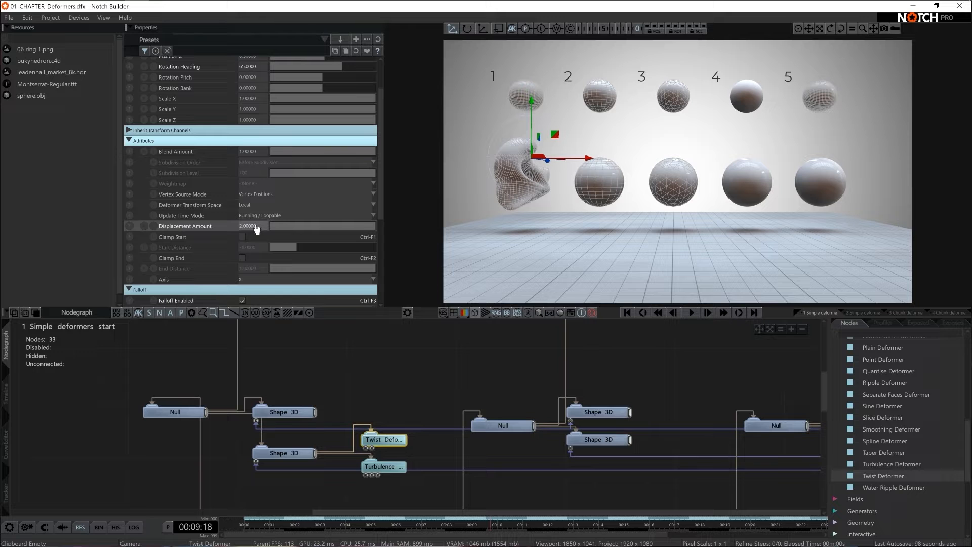
# - Set the Twist Deformer's Falloff Range to 1 and its Falloff Inner Range to 0.5, and deselect the node
pyautogui.scroll(-6, 213, 234)
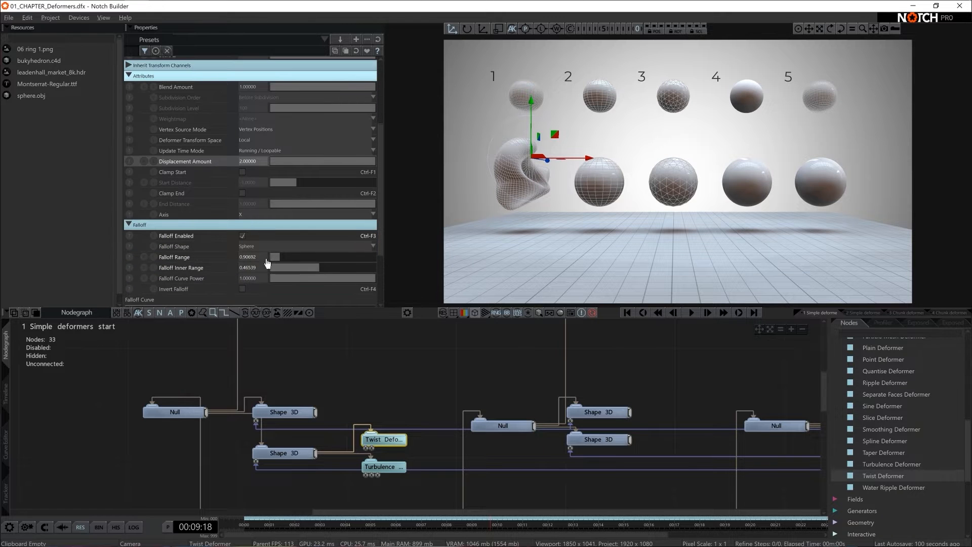
pyautogui.click(248, 257)
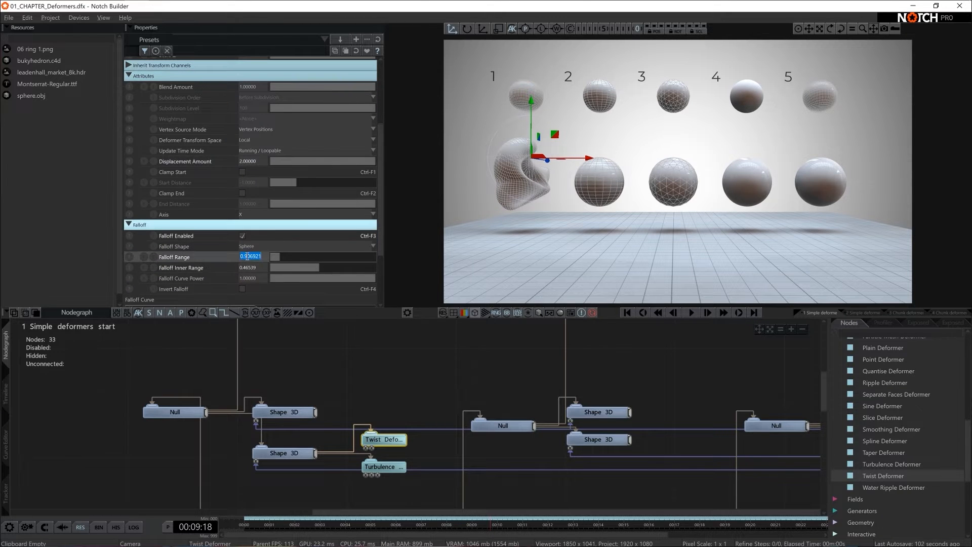
pyautogui.write('1')
pyautogui.press('Return')
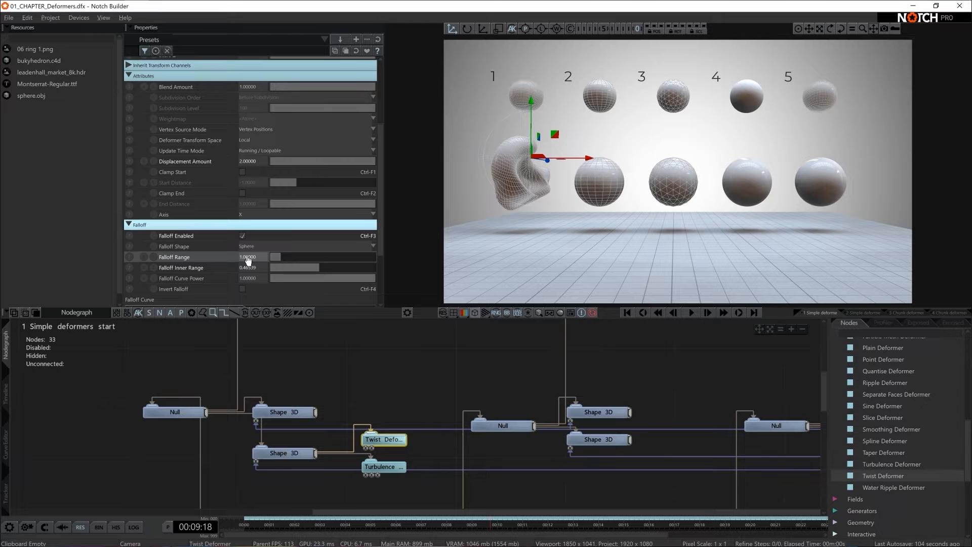
pyautogui.click(246, 271)
pyautogui.write('0.5')
pyautogui.press('Return')
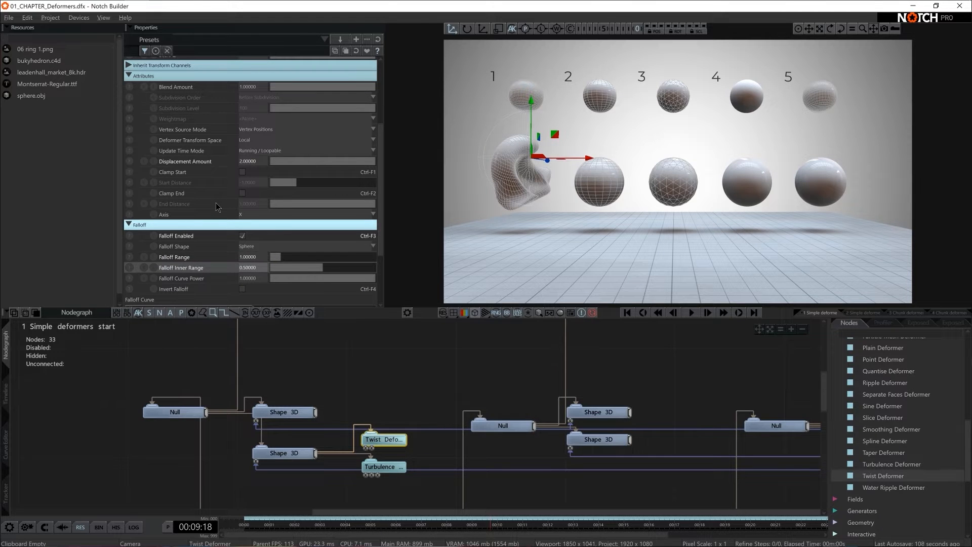
pyautogui.scroll(5, 216, 202)
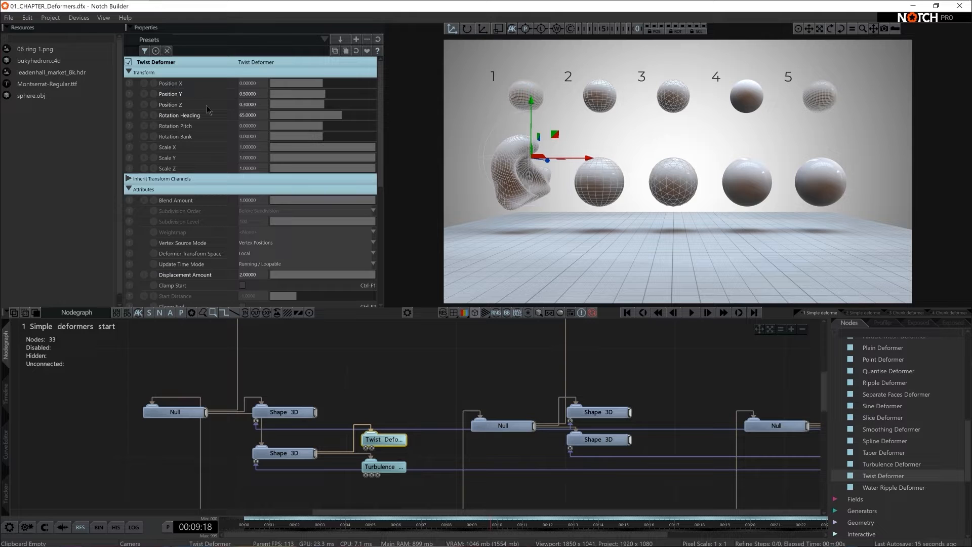
pyautogui.scroll(-5, 197, 121)
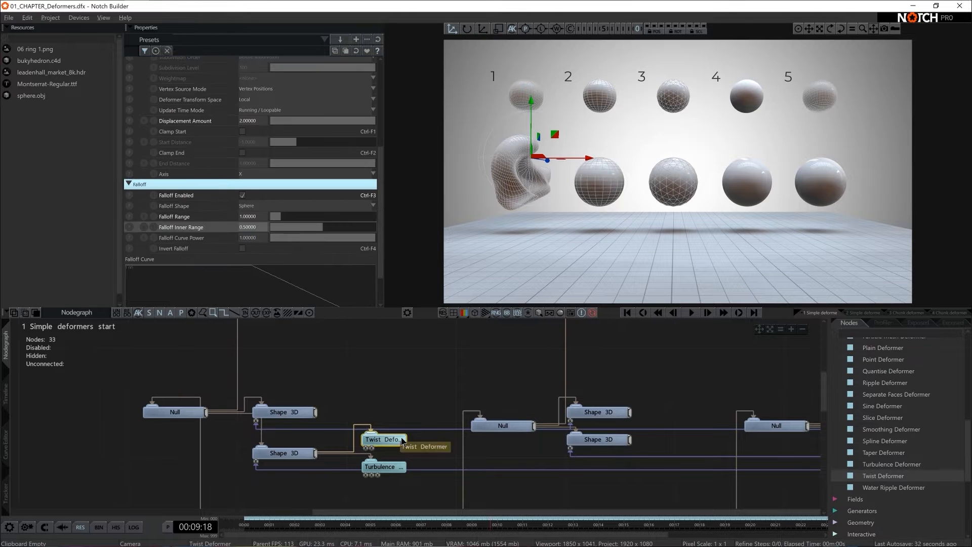
pyautogui.click(413, 403)
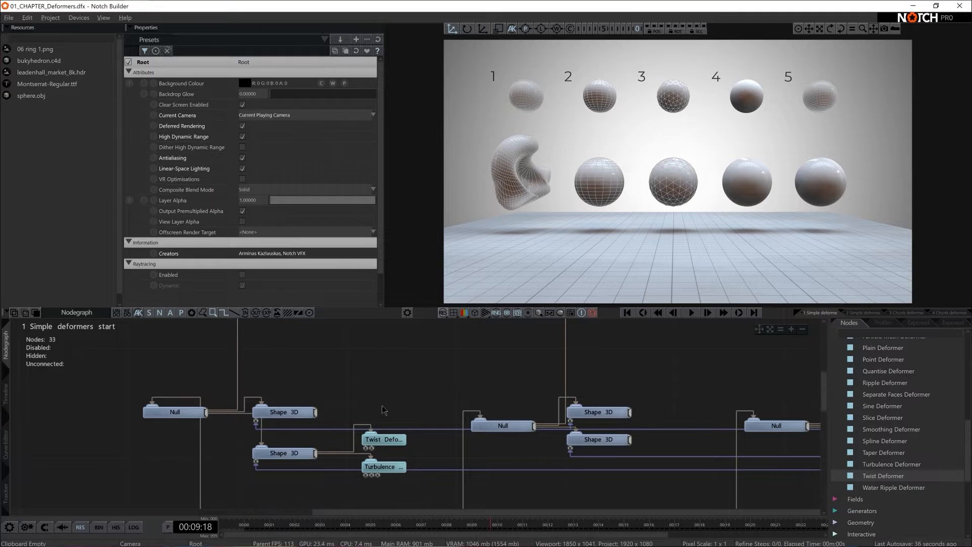
# - Examine the mesh of the first large deformed sphere up close in the orbit view
pyautogui.click(291, 453)
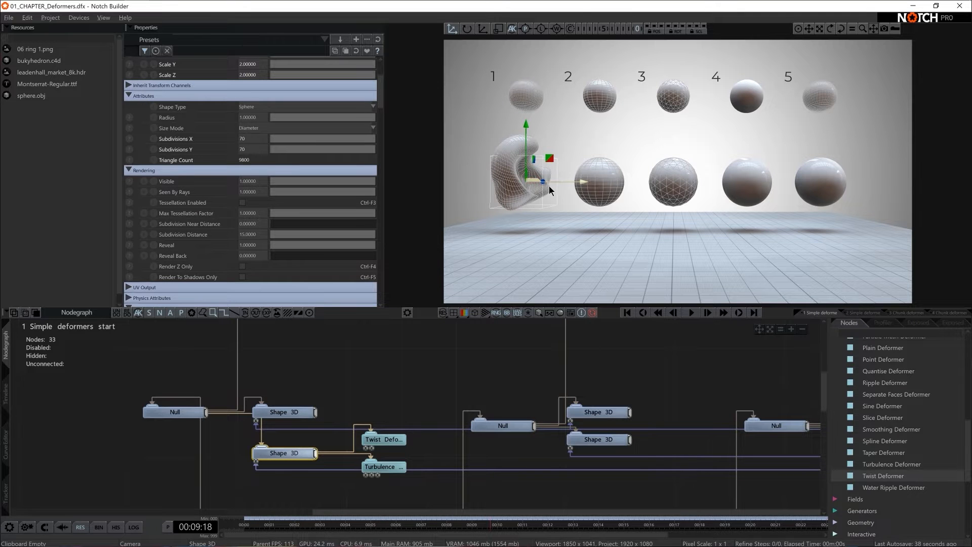
pyautogui.press('Tab')
pyautogui.keyDown('alt'); pyautogui.moveTo(568, 188); pyautogui.dragTo(676, 188); pyautogui.keyUp('alt')
pyautogui.keyDown('alt'); pyautogui.moveTo(676, 188); pyautogui.dragTo(828, 193, button='right'); pyautogui.keyUp('alt')
pyautogui.keyDown('alt'); pyautogui.moveTo(663, 208); pyautogui.dragTo(717, 217, button='middle'); pyautogui.keyUp('alt')
pyautogui.keyDown('alt'); pyautogui.moveTo(721, 217); pyautogui.dragTo(745, 217, button='right'); pyautogui.keyUp('alt')
pyautogui.keyDown('alt'); pyautogui.moveTo(724, 234); pyautogui.dragTo(743, 210, button='middle'); pyautogui.keyUp('alt')
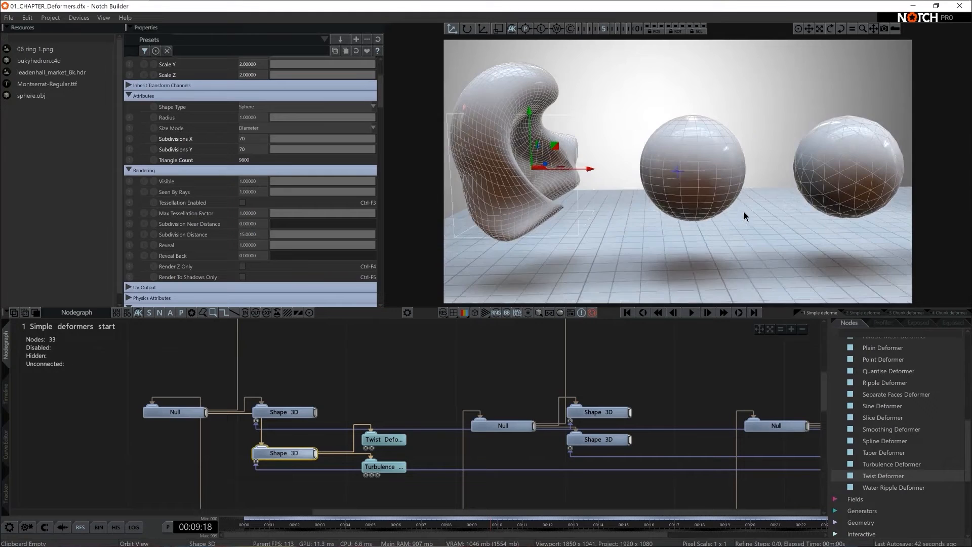
pyautogui.keyDown('alt'); pyautogui.moveTo(743, 211); pyautogui.dragTo(701, 210); pyautogui.keyUp('alt')
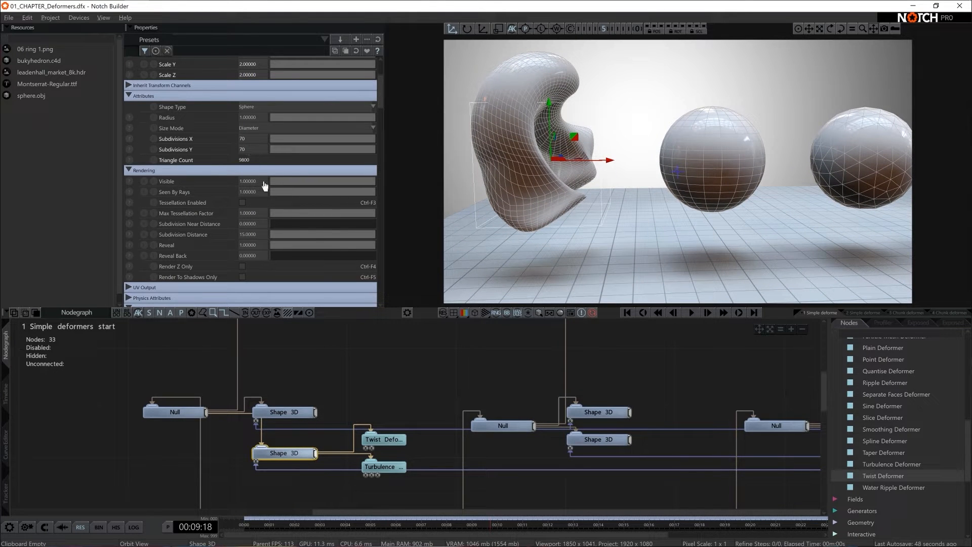
# - Move the Twist and Turbulence nodes up, add a Smoothing Deformer below them and connect it to the first lower Shape 3D
pyautogui.moveTo(423, 436); pyautogui.dragTo(403, 444)
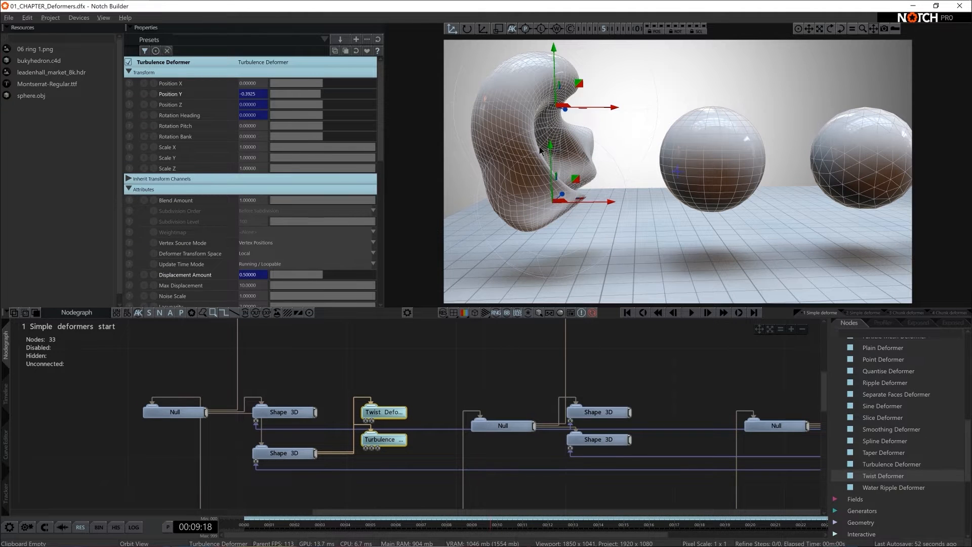
pyautogui.click(869, 331)
pyautogui.write('smoo')
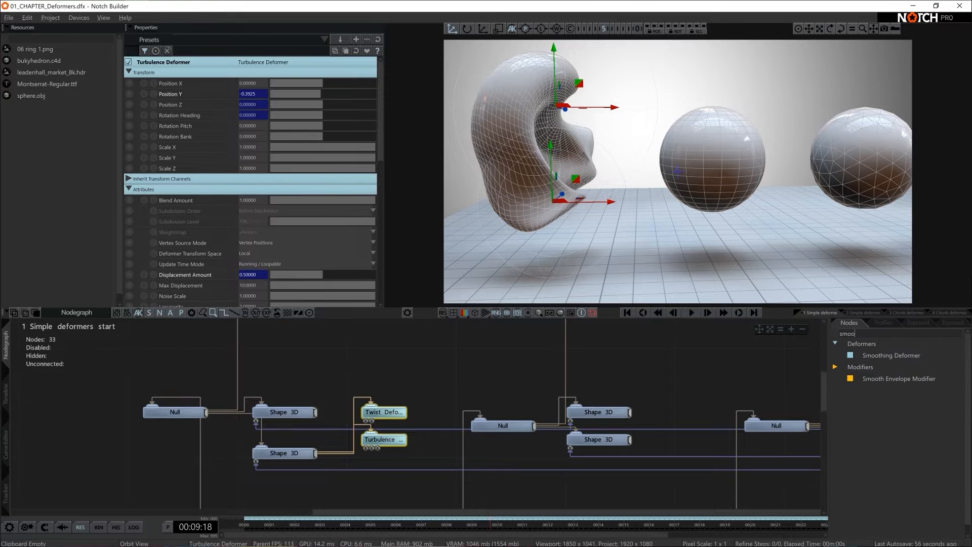
pyautogui.moveTo(891, 354); pyautogui.dragTo(370, 480)
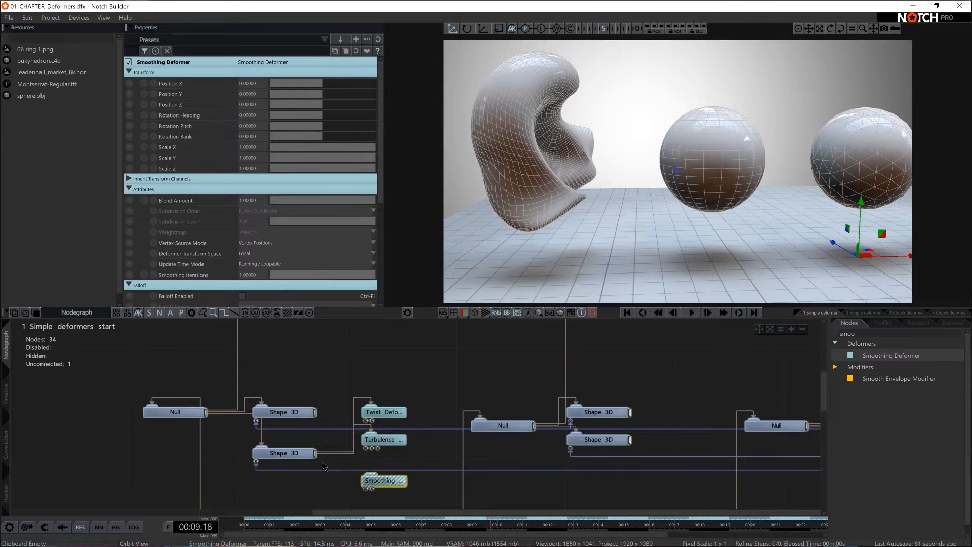
pyautogui.moveTo(314, 455); pyautogui.dragTo(371, 475)
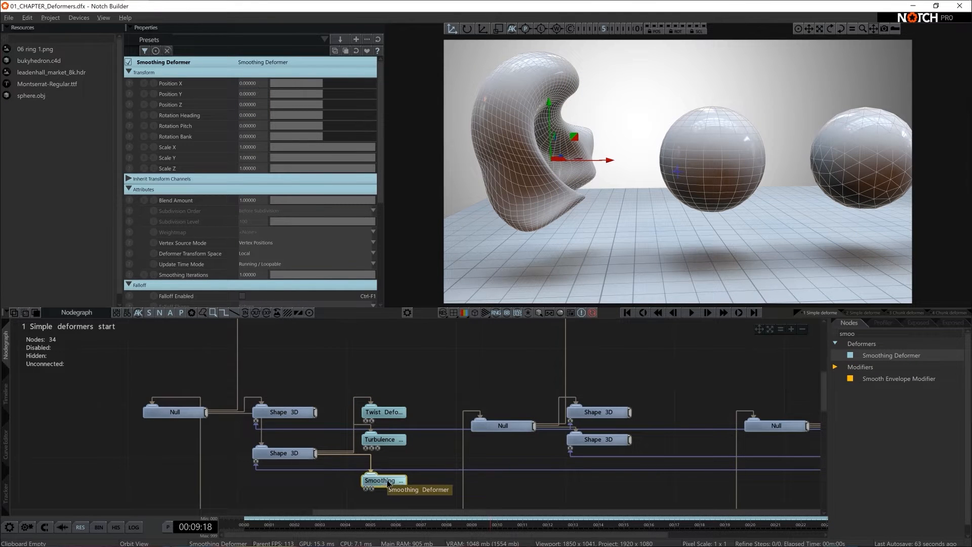
# - Disconnect and reconnect the Smoothing Deformer twice to compare the first lower sphere with and without smoothing
pyautogui.click(370, 461)
pyautogui.press('Delete')
pyautogui.moveTo(315, 453); pyautogui.dragTo(381, 484)
pyautogui.click(368, 455)
pyautogui.press('Delete')
pyautogui.moveTo(319, 455); pyautogui.dragTo(382, 481)
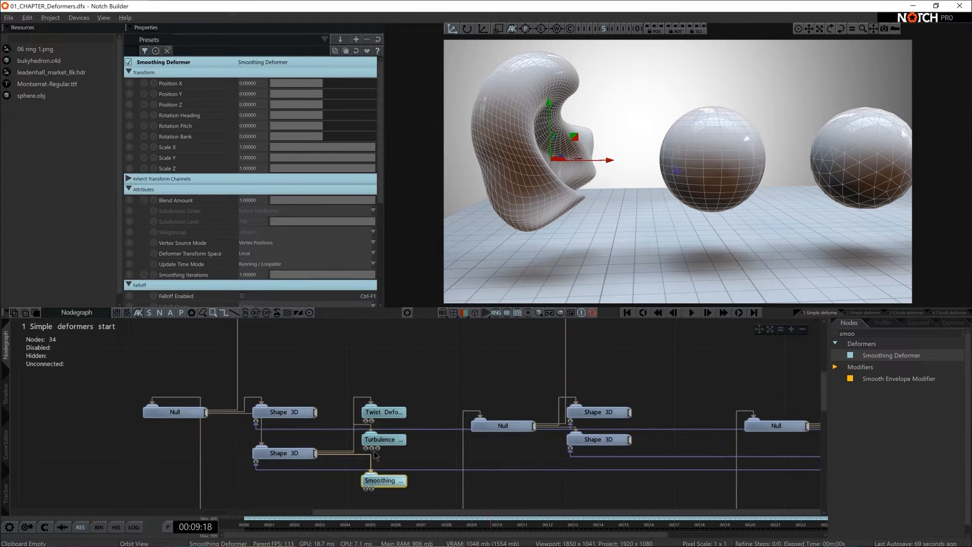
# - Try 5 Smoothing Iterations on the Smoothing Deformer and settle on 8
pyautogui.click(253, 276)
pyautogui.write('5')
pyautogui.press('Return')
pyautogui.click(252, 276)
pyautogui.write('8')
pyautogui.press('Return')
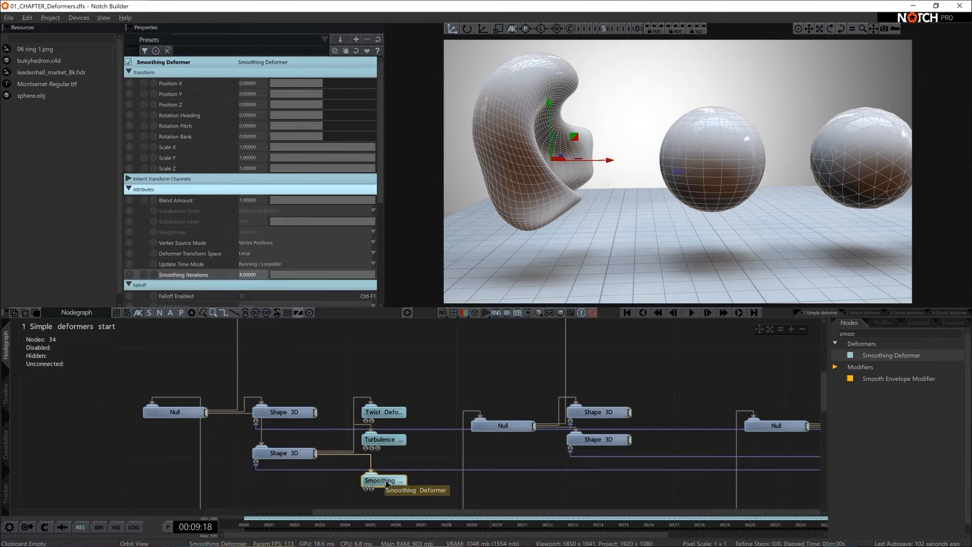
# - Test the Smoothing Deformer above the Twist Deformer in the nodegraph and place it back directly below the Turbulence Deformer
pyautogui.moveTo(388, 484); pyautogui.dragTo(396, 375)
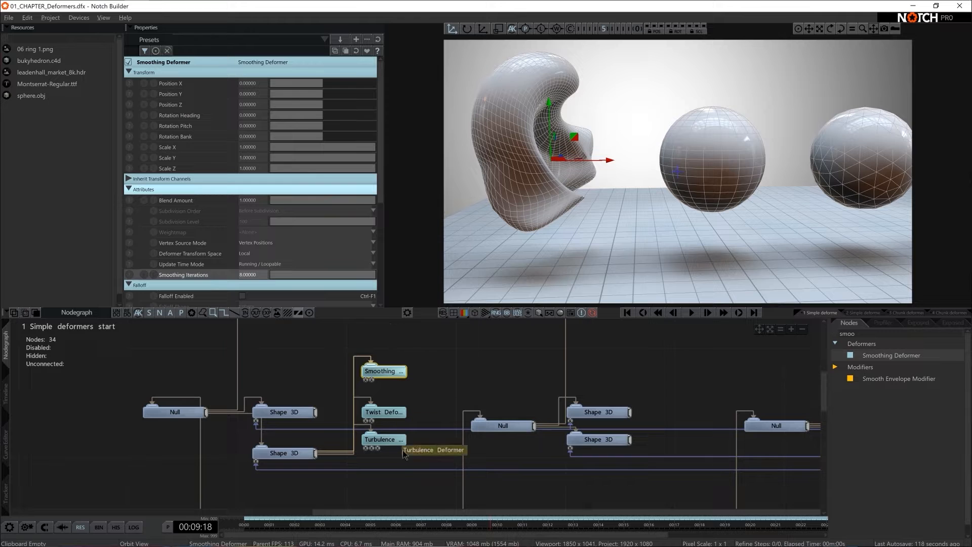
pyautogui.moveTo(386, 377); pyautogui.dragTo(393, 478)
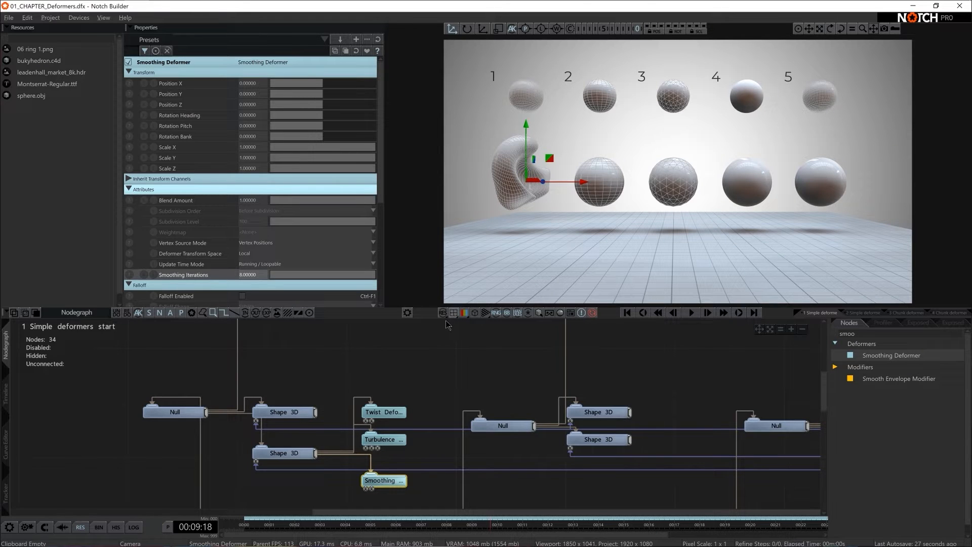
pyautogui.moveTo(382, 484); pyautogui.dragTo(384, 471)
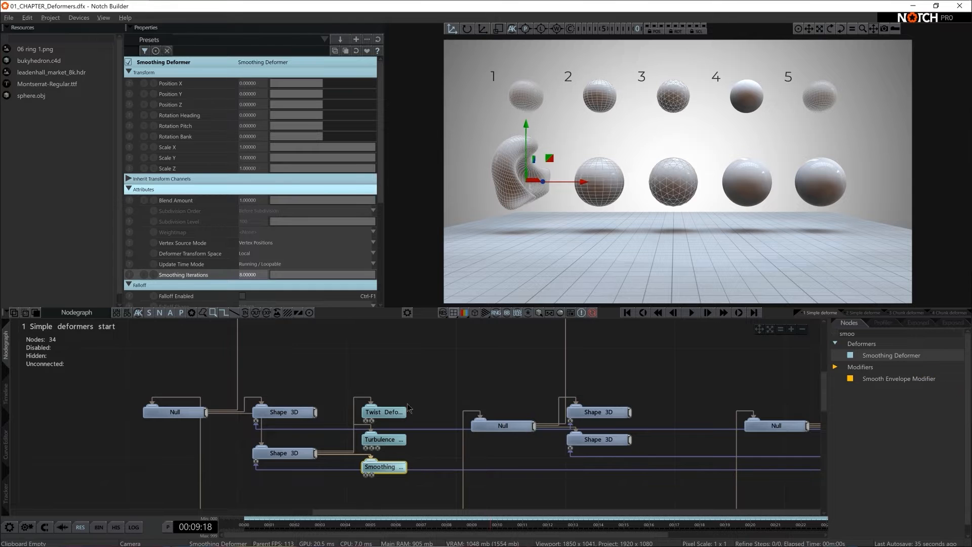
# - Add a Slice Deformer below the Smoothing Deformer and connect it to the first lower Shape 3D
pyautogui.doubleClick(868, 332)
pyautogui.write('slice')
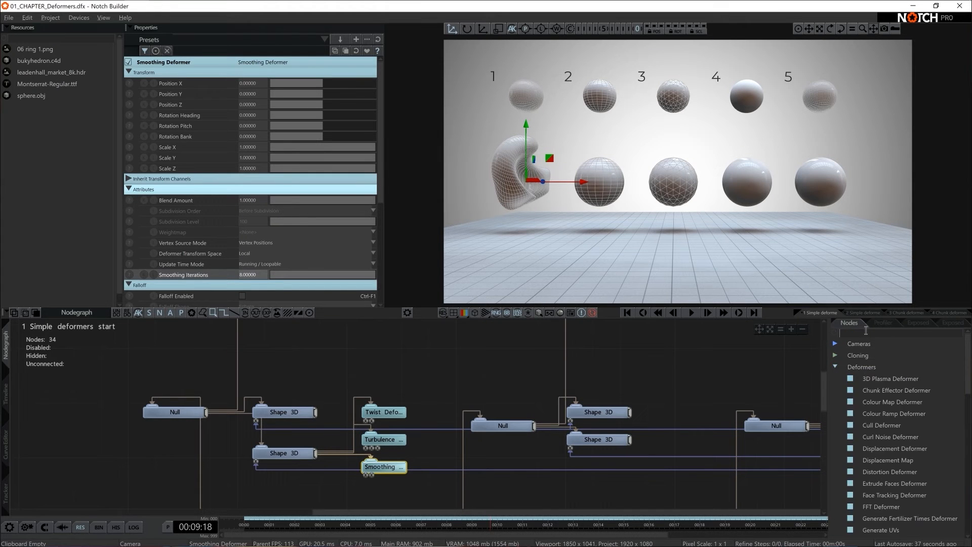
pyautogui.moveTo(881, 355); pyautogui.dragTo(400, 492)
pyautogui.moveTo(397, 449); pyautogui.dragTo(383, 449)
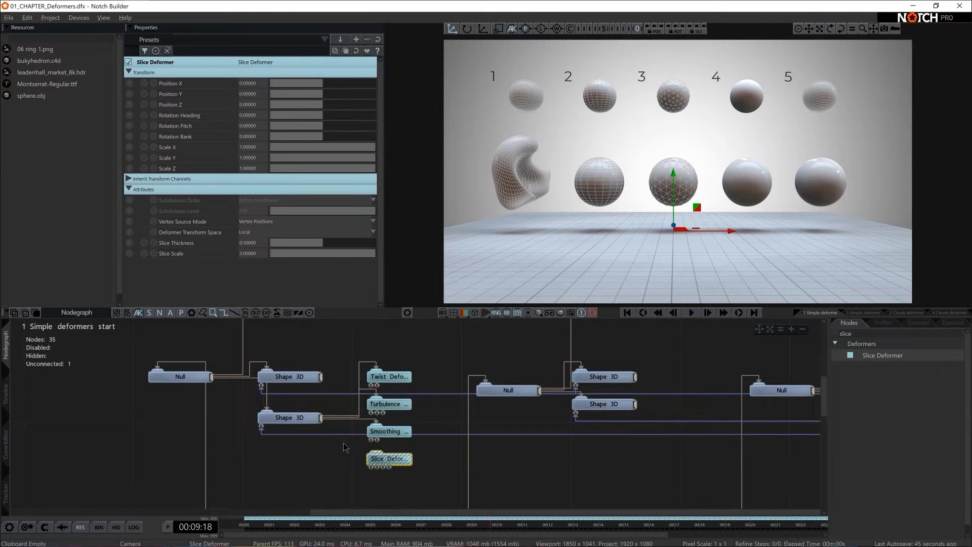
pyautogui.moveTo(321, 418); pyautogui.dragTo(392, 459)
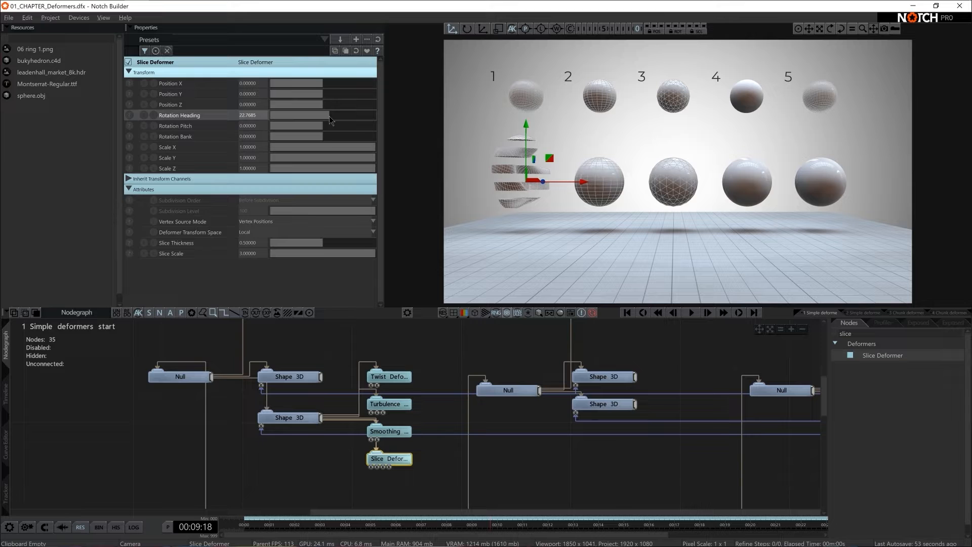
# - Set the Slice Deformer's Rotation Pitch to -45, Slice Thickness to about 0.69 and Slice Scale to about 7.22
pyautogui.moveTo(324, 126)
pyautogui.mouseDown()
pyautogui.moveTo(343, 125)
pyautogui.moveTo(311, 130)
pyautogui.mouseUp()
pyautogui.click(261, 129)
pyautogui.write('-45')
pyautogui.press('Return')
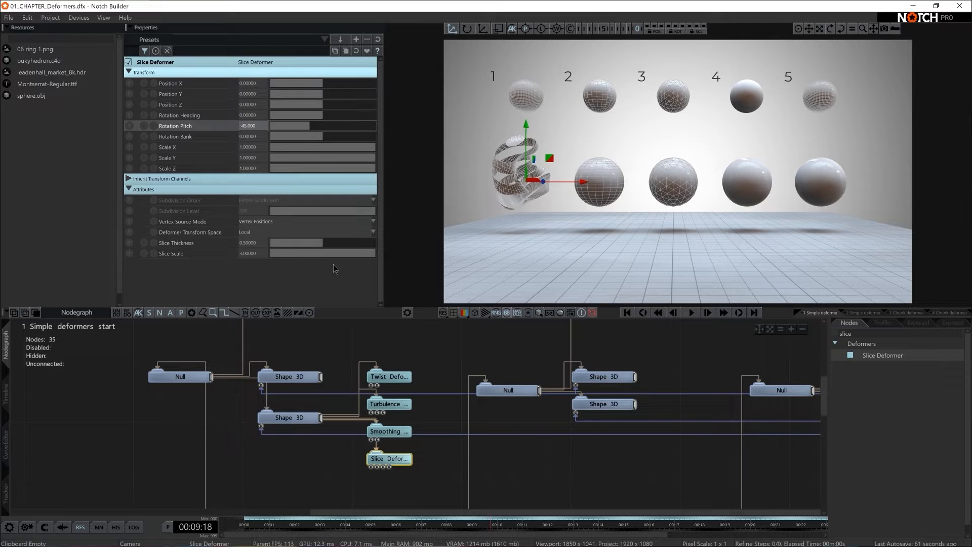
pyautogui.moveTo(308, 243); pyautogui.dragTo(525, 252)
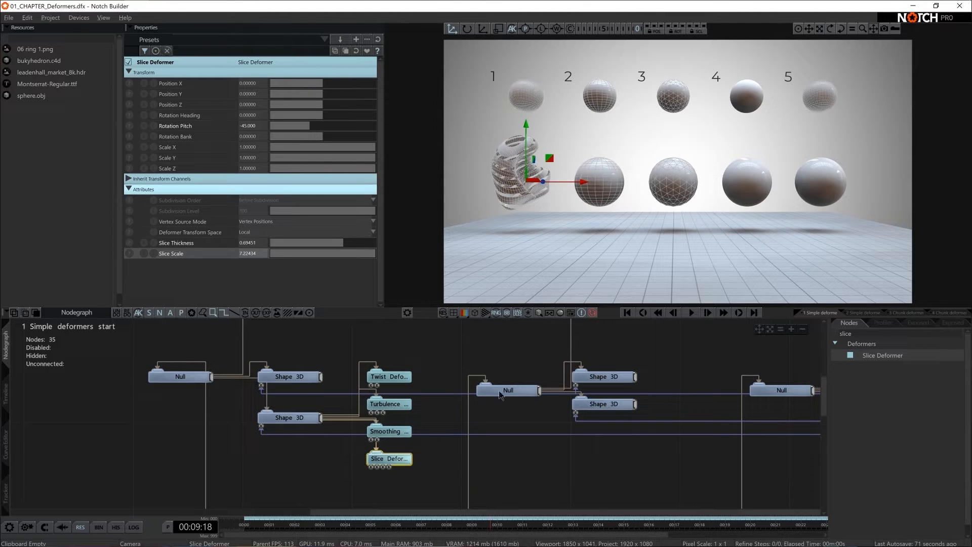
pyautogui.click(458, 356)
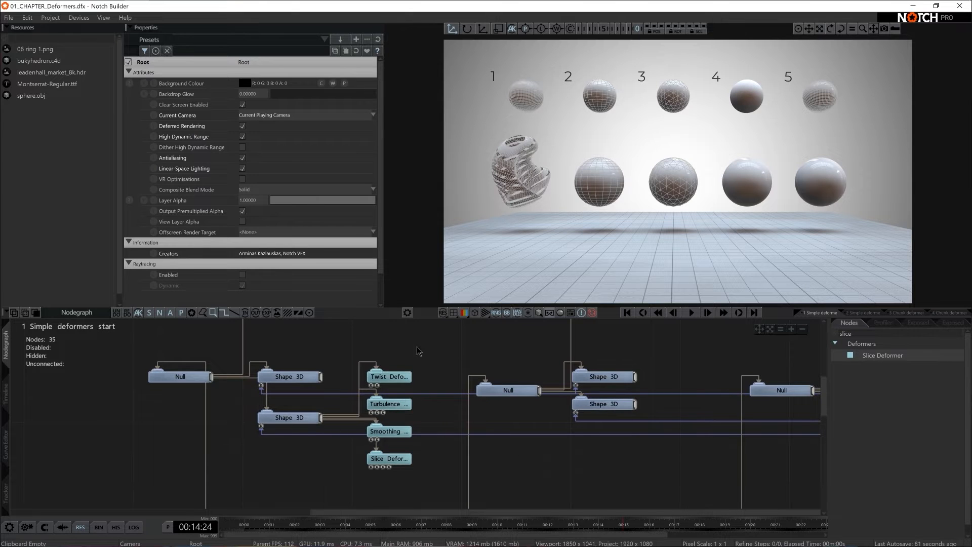
# - Connect all four deformers to the second lower Shape 3D as well, and clear the selection
pyautogui.moveTo(418, 347); pyautogui.dragTo(373, 459)
pyautogui.moveTo(635, 403); pyautogui.dragTo(390, 405)
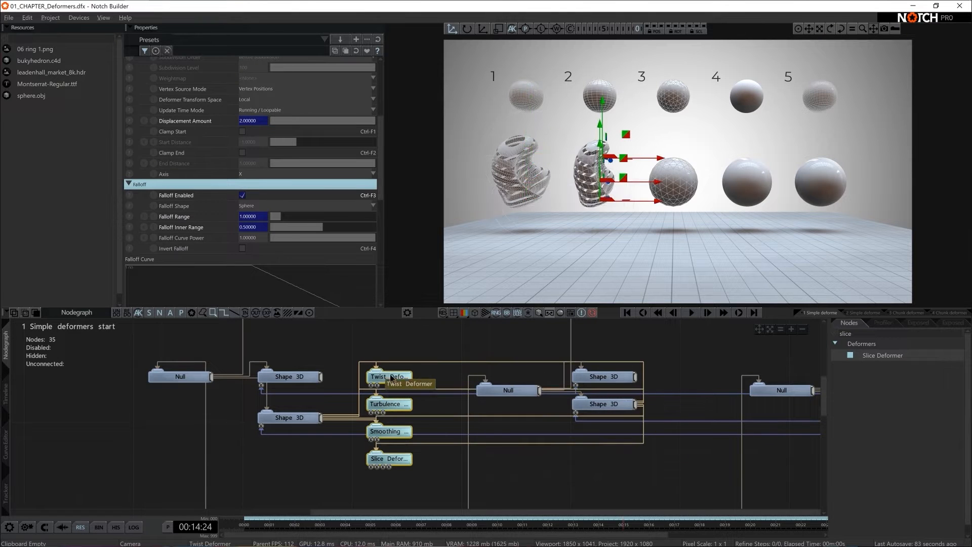
pyautogui.click(509, 335)
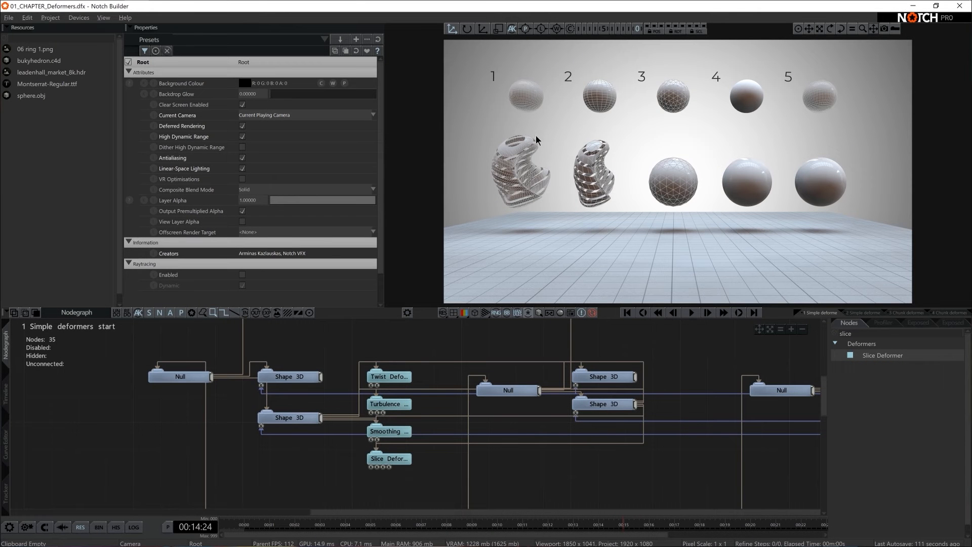
# - Move the four deformer nodes together below the Shape 3D nodes in the nodegraph
pyautogui.moveTo(498, 360); pyautogui.dragTo(371, 347, button='middle')
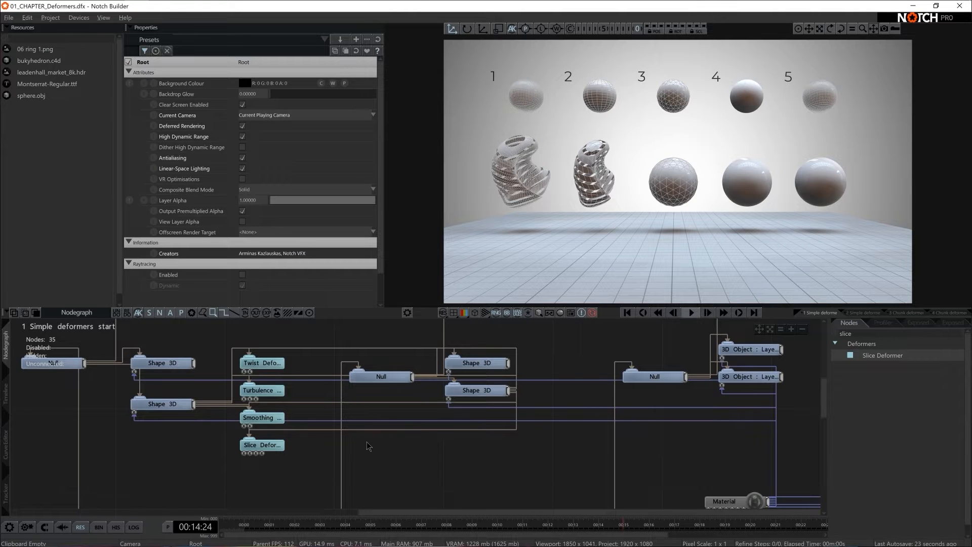
pyautogui.moveTo(254, 461); pyautogui.dragTo(303, 447)
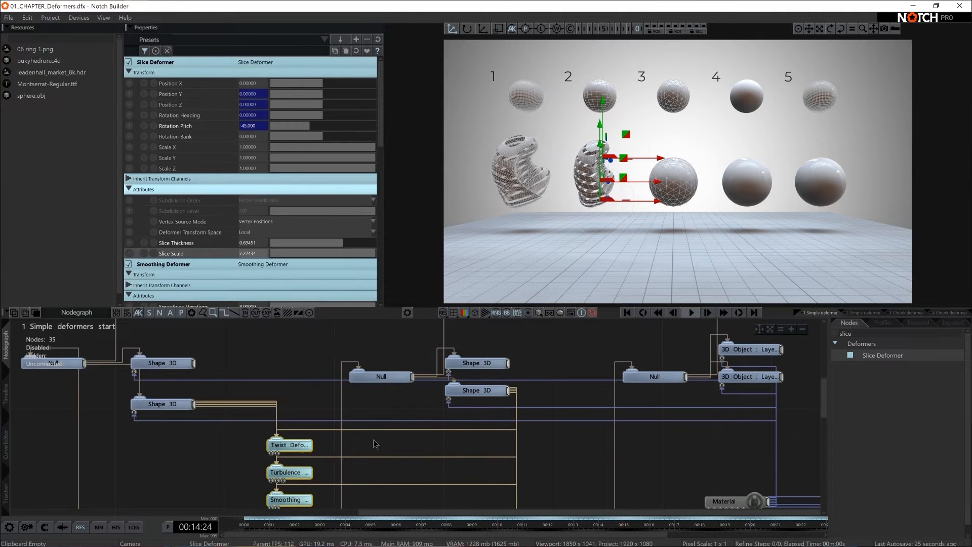
# - Connect the Twist, Turbulence, Smoothing and Slice Deformers to the third sphere's lower 3D Object
pyautogui.moveTo(680, 439); pyautogui.dragTo(679, 412, button='middle')
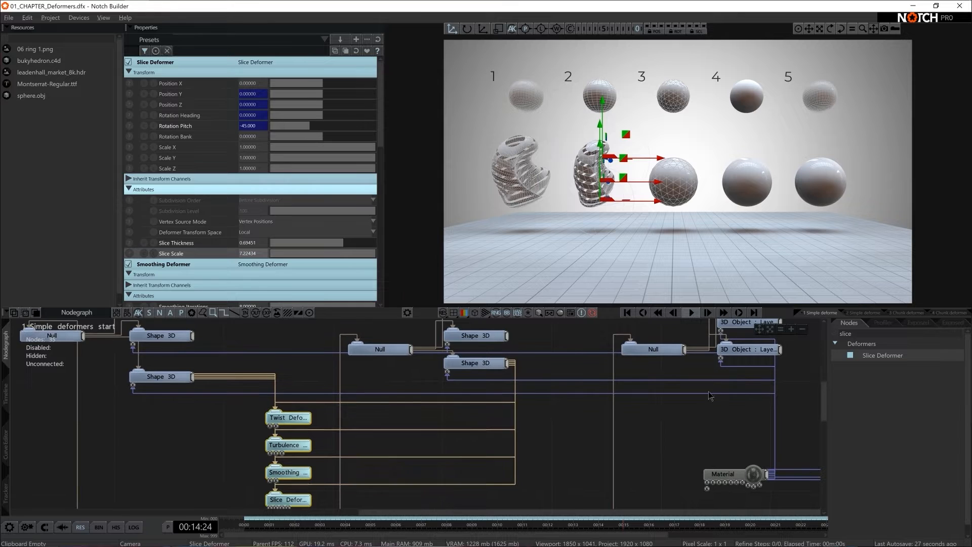
pyautogui.click(743, 350)
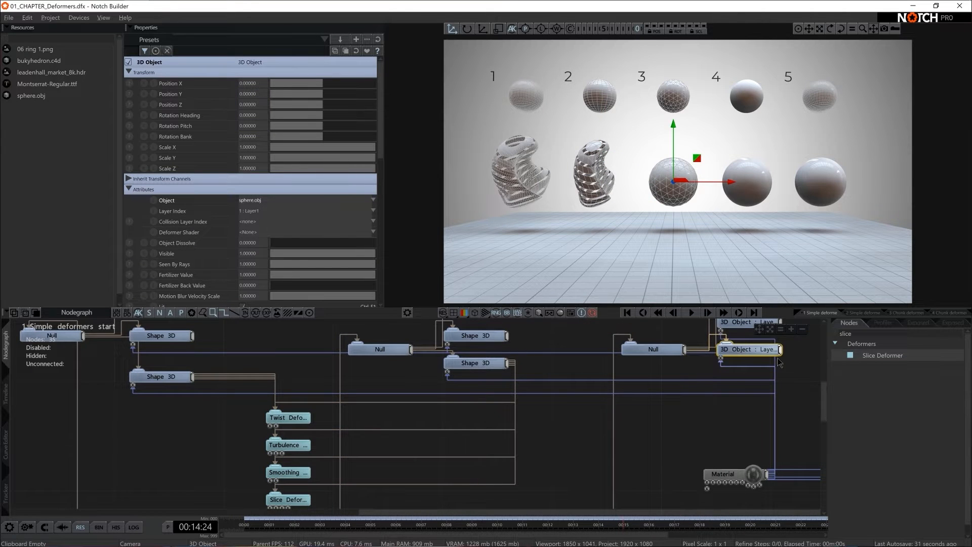
pyautogui.moveTo(780, 349); pyautogui.dragTo(493, 445)
pyautogui.moveTo(229, 423); pyautogui.dragTo(317, 507)
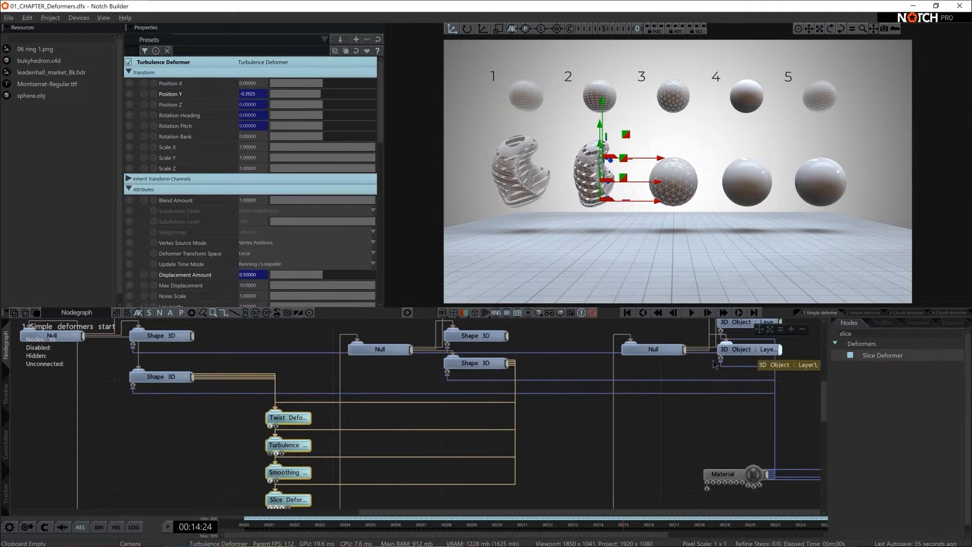
pyautogui.moveTo(287, 419); pyautogui.dragTo(287, 419)
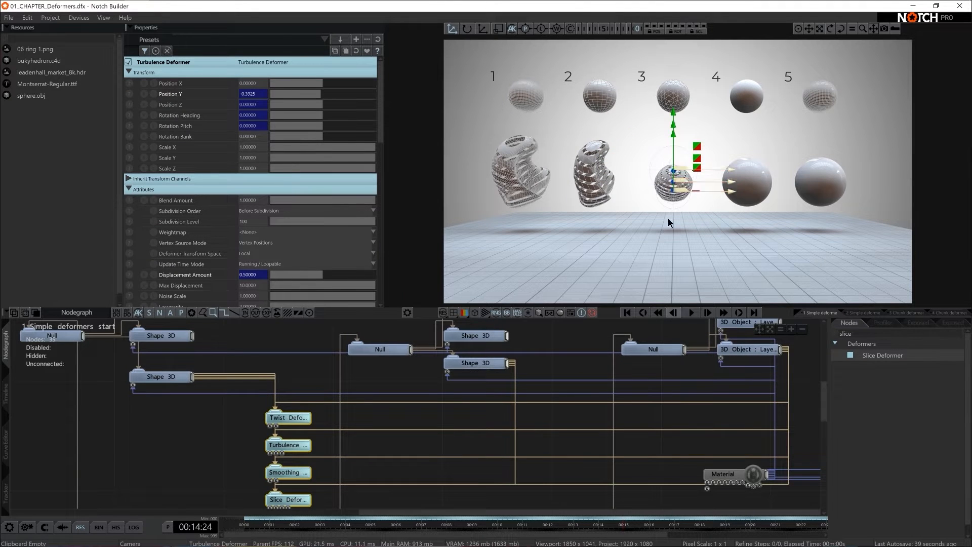
# - Delete the connections between the third sphere's lower 3D Object and the four deformers
pyautogui.click(655, 416)
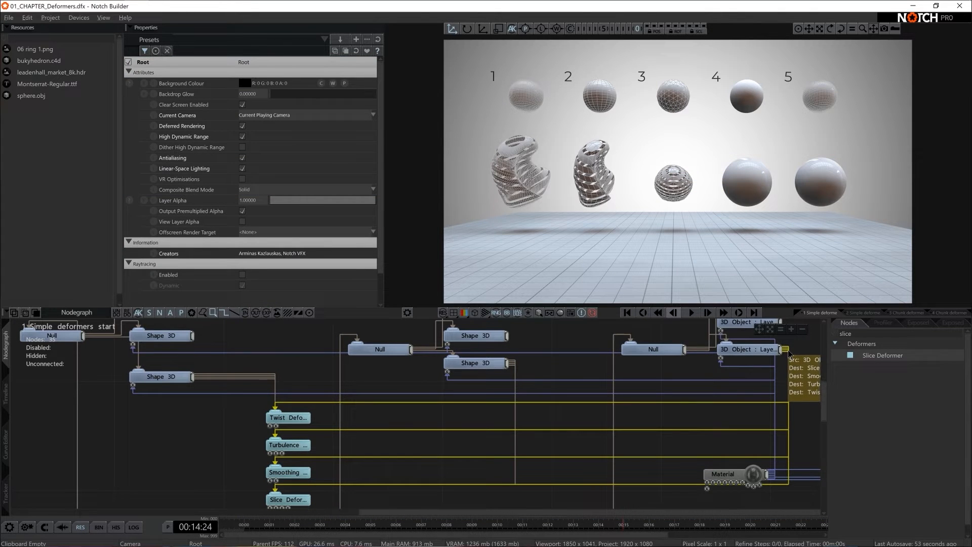
pyautogui.press('Delete')
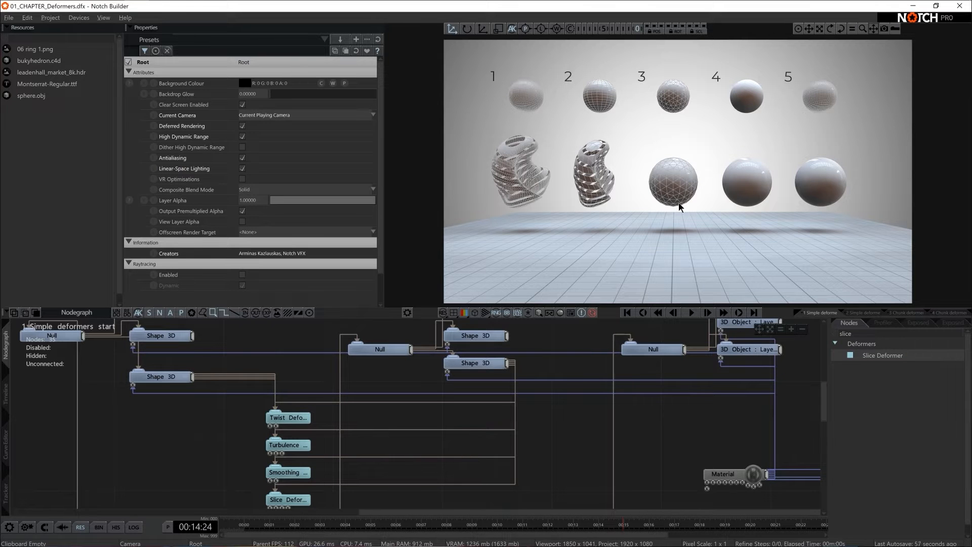
pyautogui.moveTo(670, 409); pyautogui.dragTo(533, 443, button='middle')
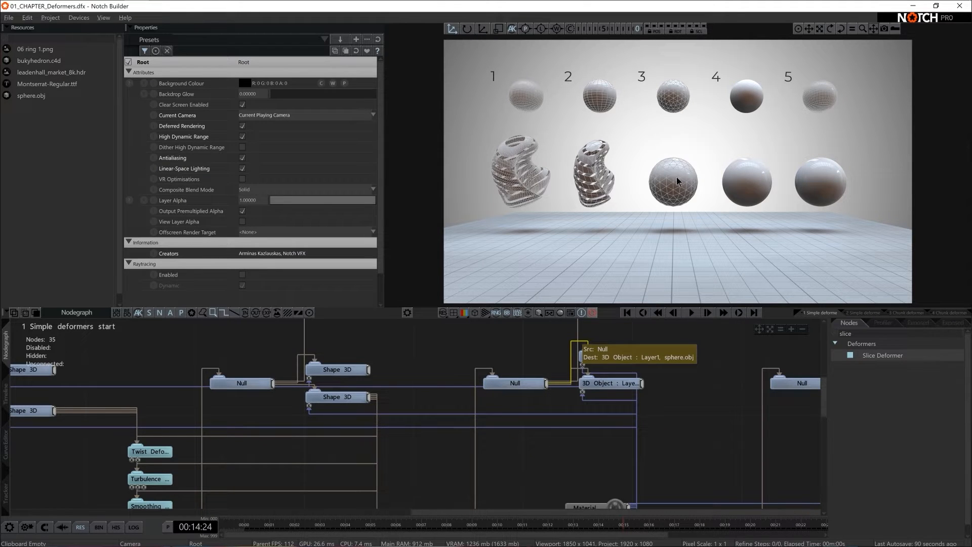
# - Switch to CINEMA 4D, add a Sphere primitive and show the viewport in Gouraud Shading (Lines)
pyautogui.press('super')
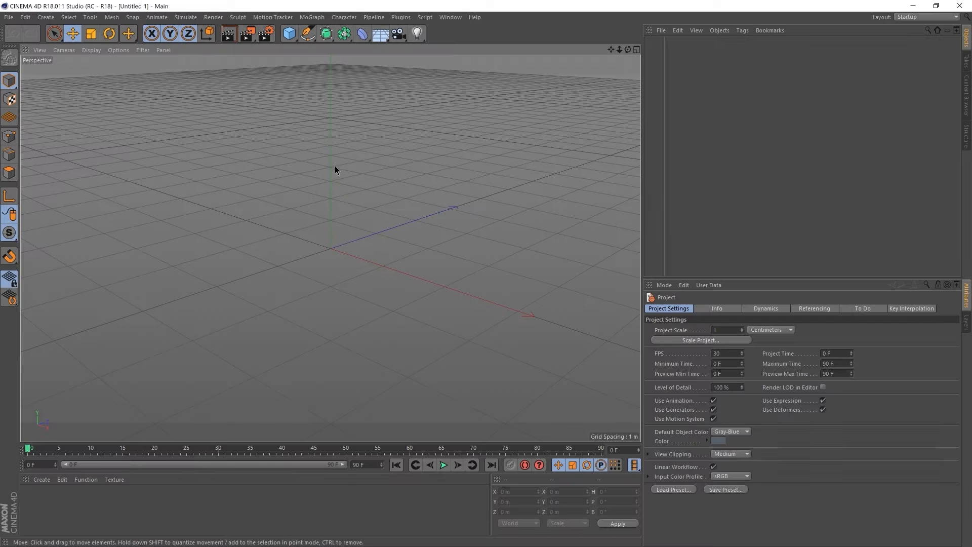
pyautogui.click(290, 35)
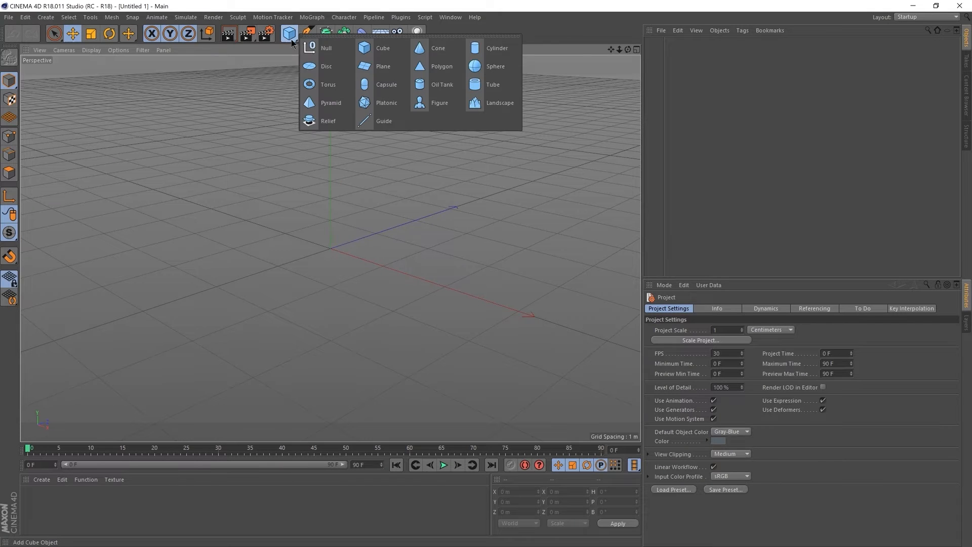
pyautogui.click(489, 74)
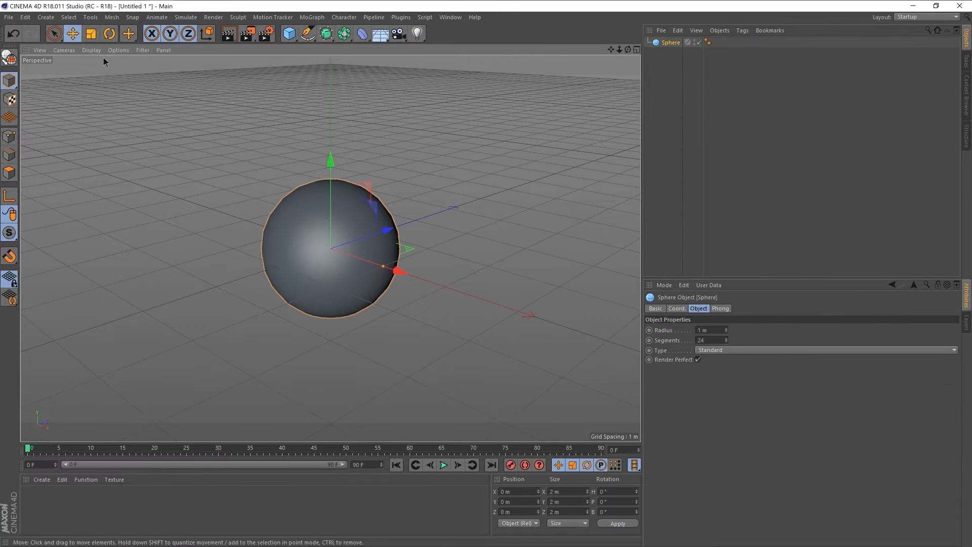
pyautogui.click(91, 50)
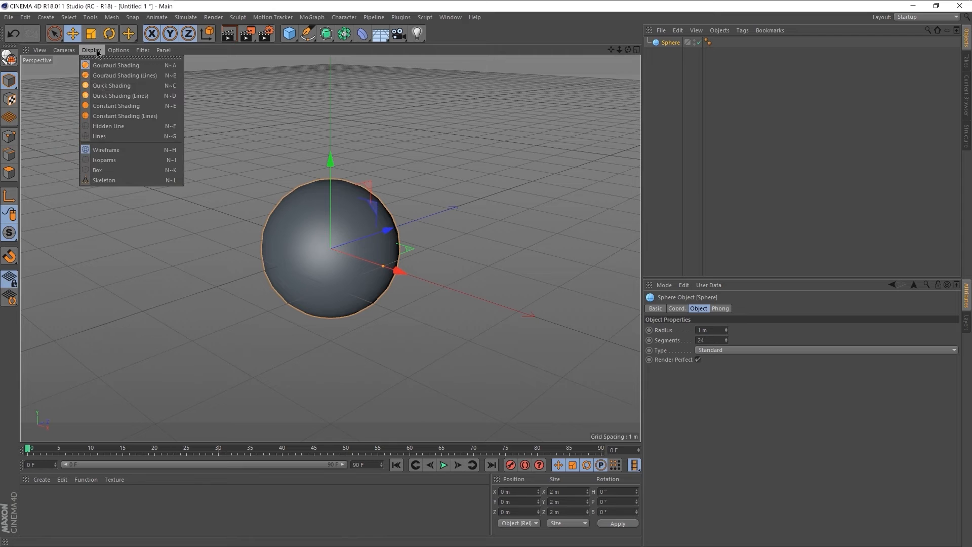
pyautogui.click(110, 75)
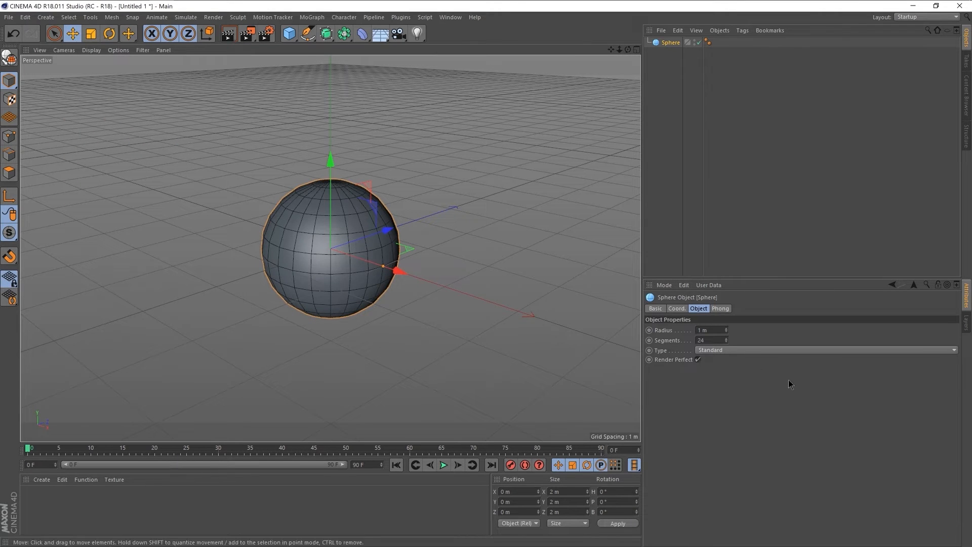
# - Set the sphere's Type to Icosahedron and return to Notch Builder
pyautogui.click(718, 351)
pyautogui.click(729, 401)
pyautogui.click(715, 348)
pyautogui.click(716, 392)
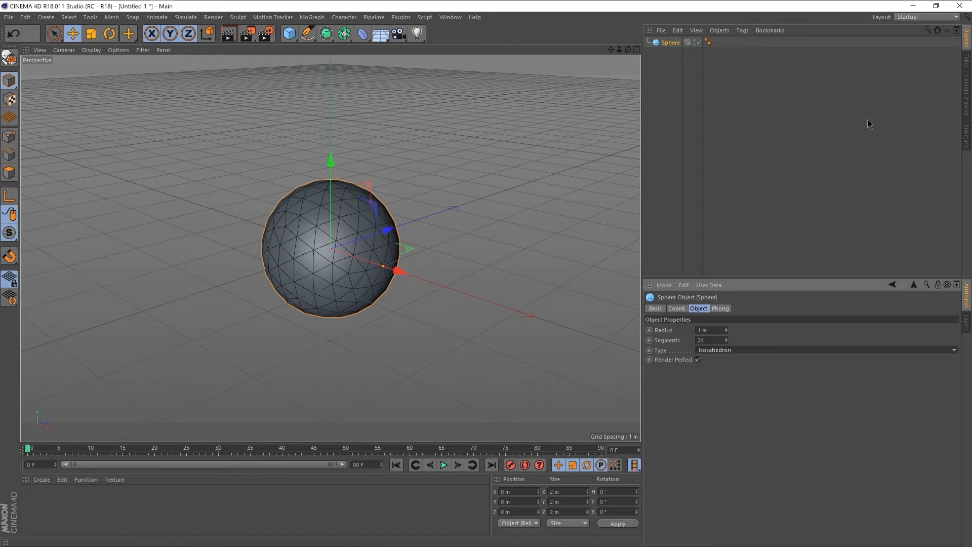
pyautogui.click(913, 6)
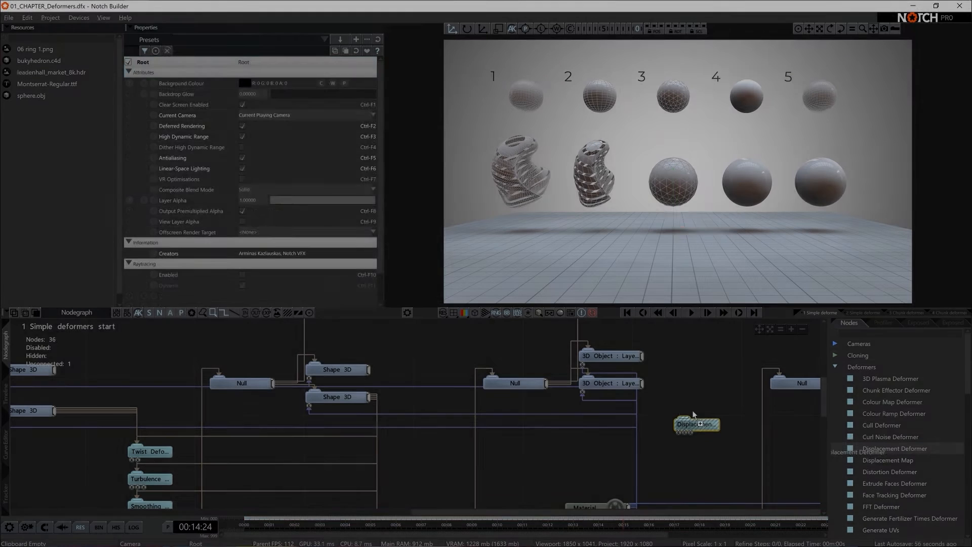
# - Add a Displacement Deformer beside the third sphere's lower 3D Object and connect the two nodes
pyautogui.moveTo(691, 410); pyautogui.dragTo(688, 411)
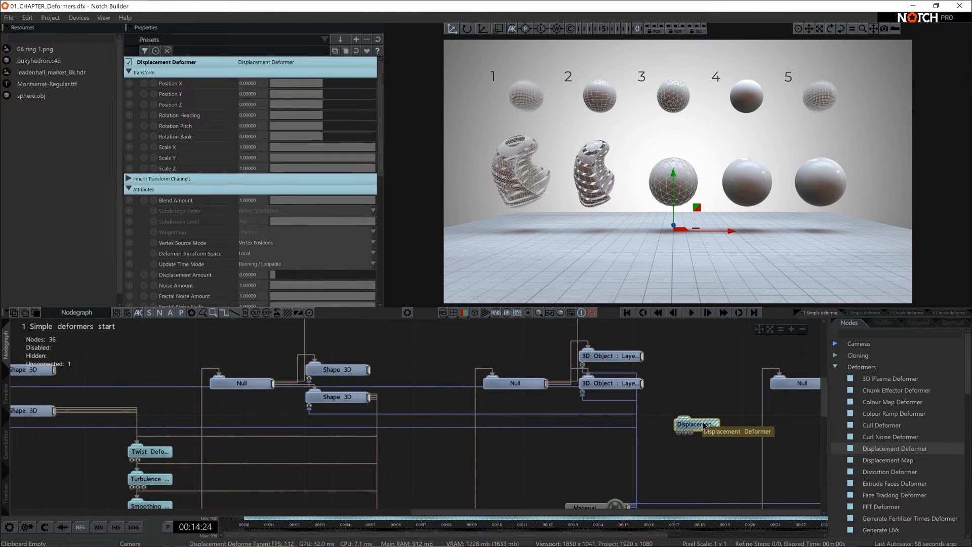
pyautogui.click(624, 382)
pyautogui.moveTo(642, 384); pyautogui.dragTo(697, 411)
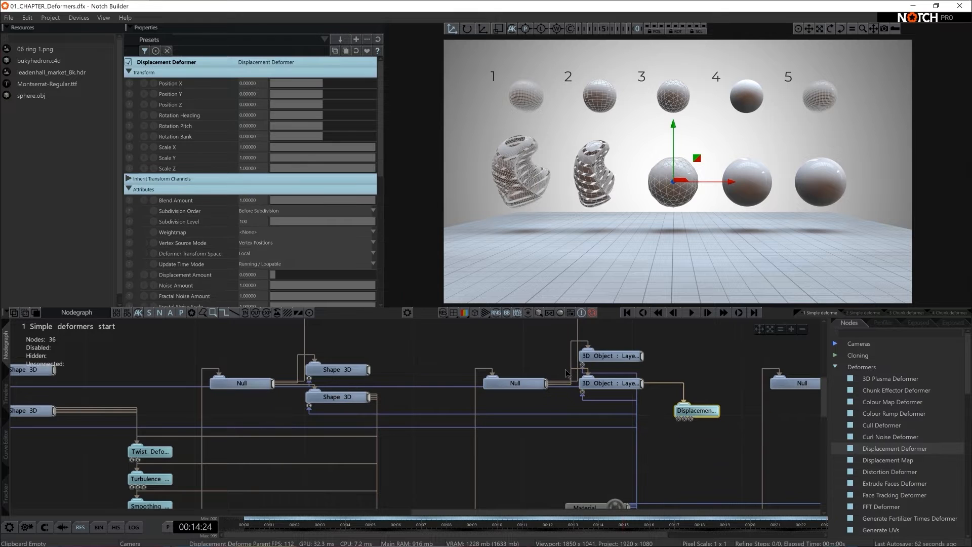
# - Set the Displacement Deformer's Displacement Amount to about 0.196 and Animation Rate to about 0.82
pyautogui.moveTo(278, 273); pyautogui.dragTo(292, 274)
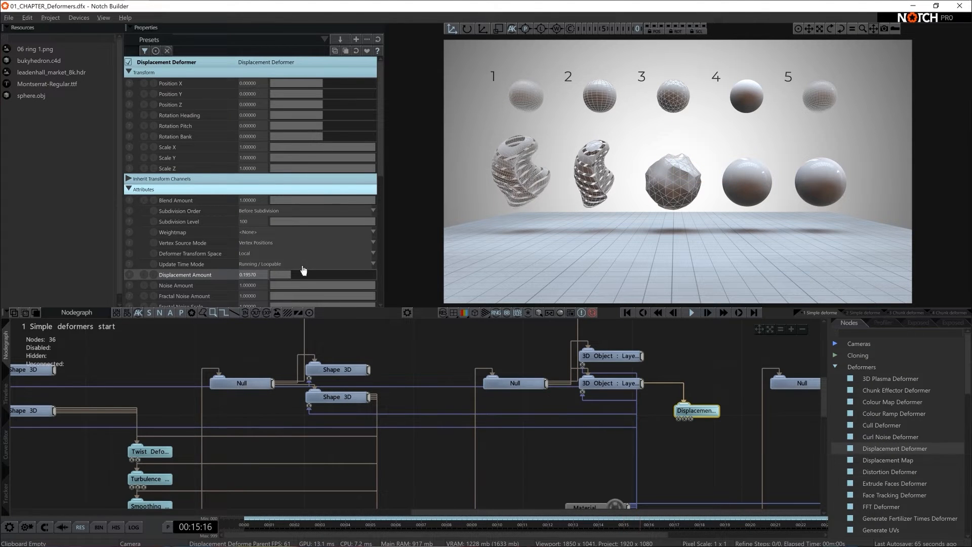
pyautogui.scroll(-3, 296, 260)
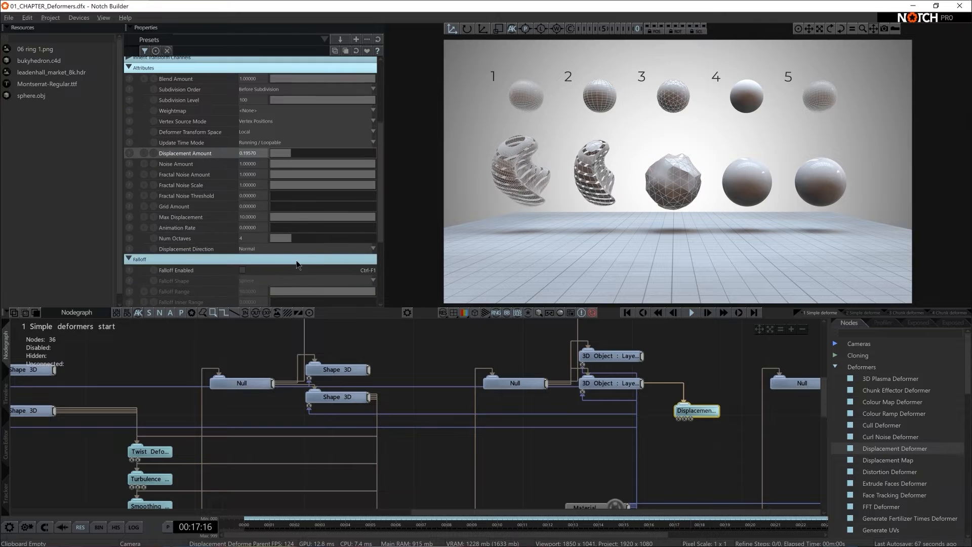
pyautogui.moveTo(276, 228); pyautogui.dragTo(358, 233)
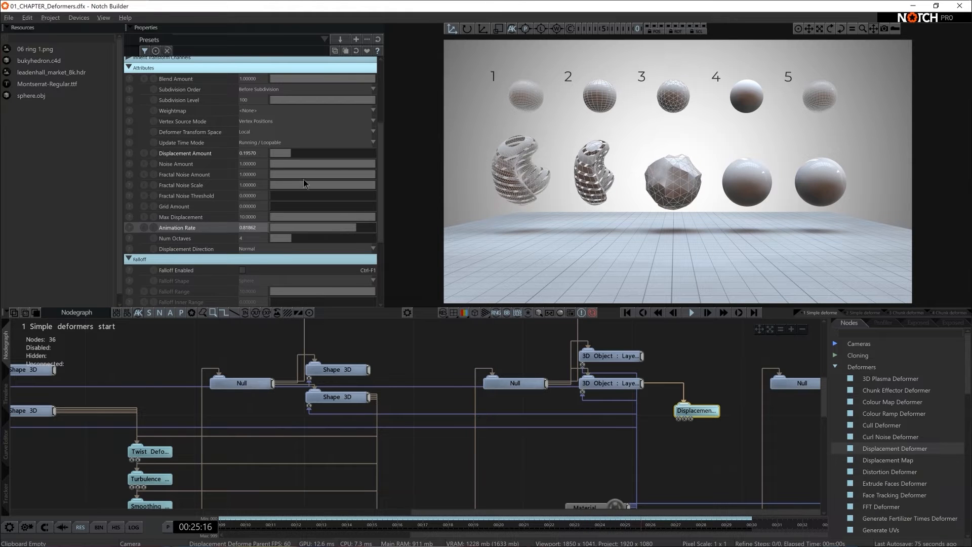
# - Set the deformer's Noise Amount to 0, Displacement Amount to about 0.75 and Fractal Noise Amount to 5
pyautogui.moveTo(354, 163); pyautogui.dragTo(250, 165)
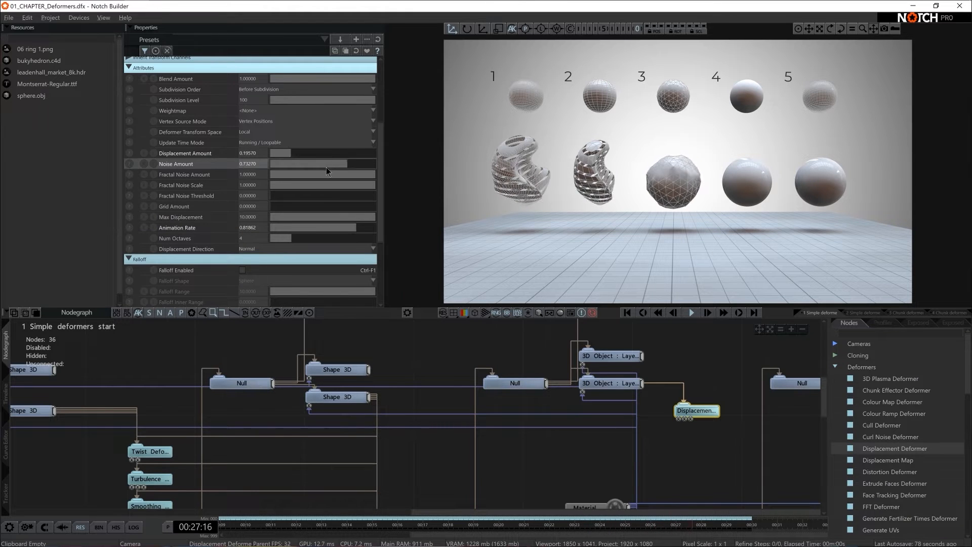
pyautogui.moveTo(291, 153); pyautogui.dragTo(349, 153)
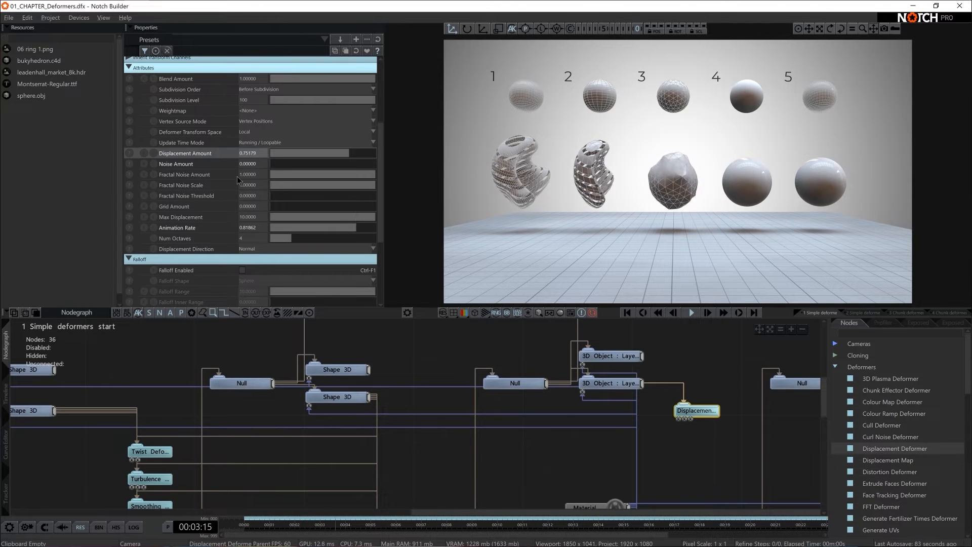
pyautogui.click(254, 175)
pyautogui.write('5')
pyautogui.press('Return')
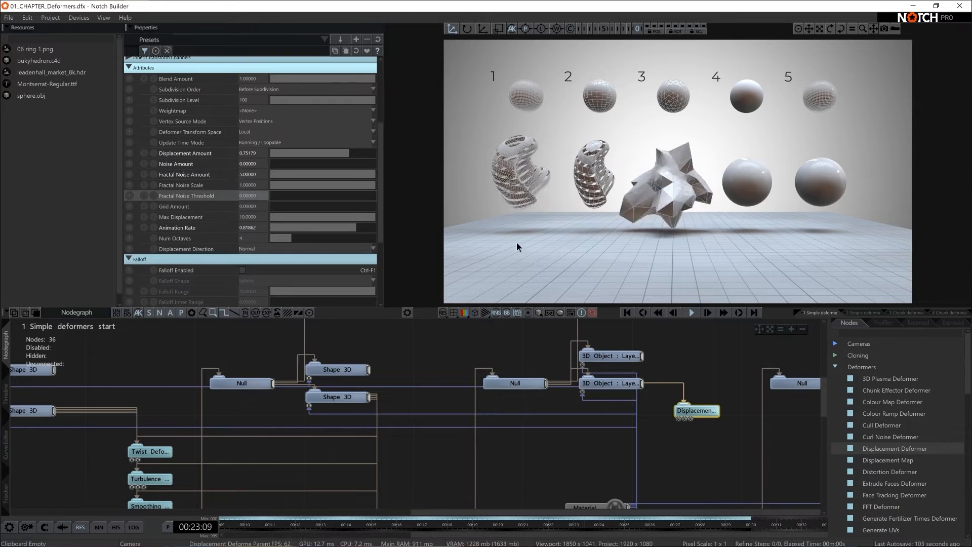
# - Set the Displacement Deformer's Fractal Noise Threshold to 0.2
pyautogui.moveTo(290, 201); pyautogui.dragTo(286, 200)
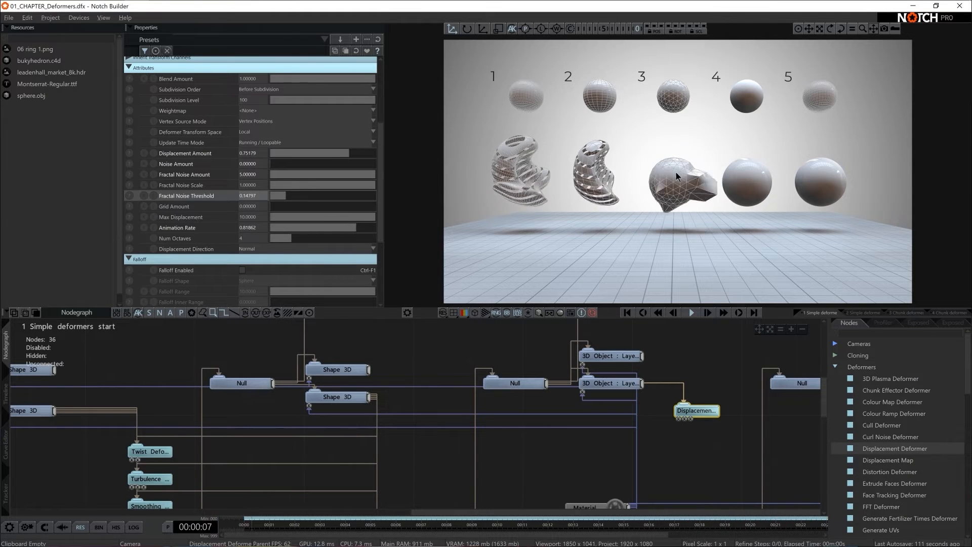
pyautogui.doubleClick(249, 195)
pyautogui.write('0.2')
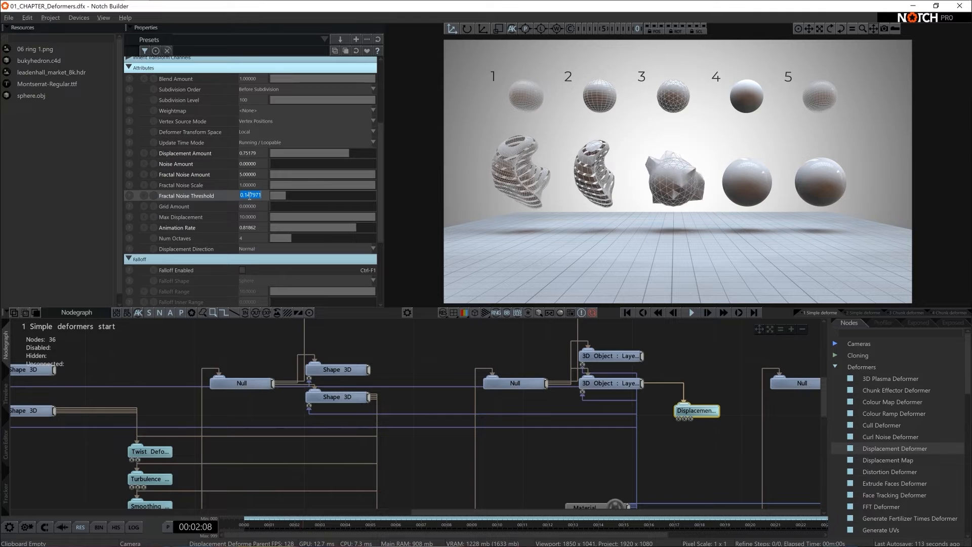
pyautogui.press('Return')
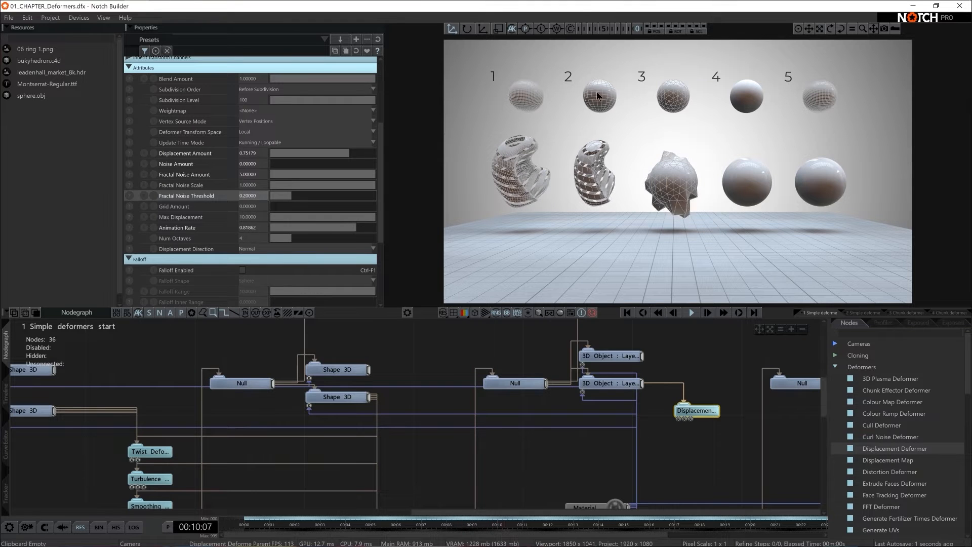
# - Set the Subdivision Levels of the third sphere's lower 3D Object to 1
pyautogui.click(344, 396)
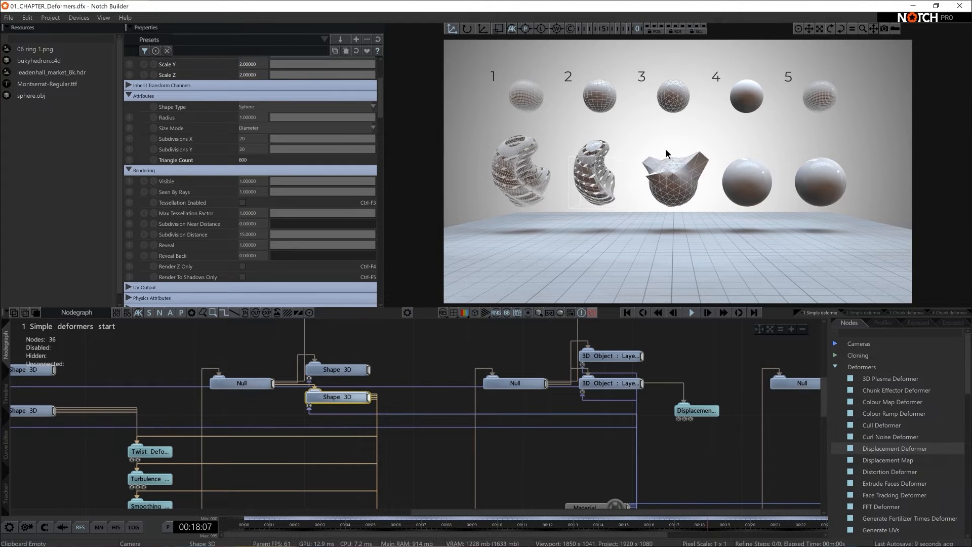
pyautogui.click(610, 388)
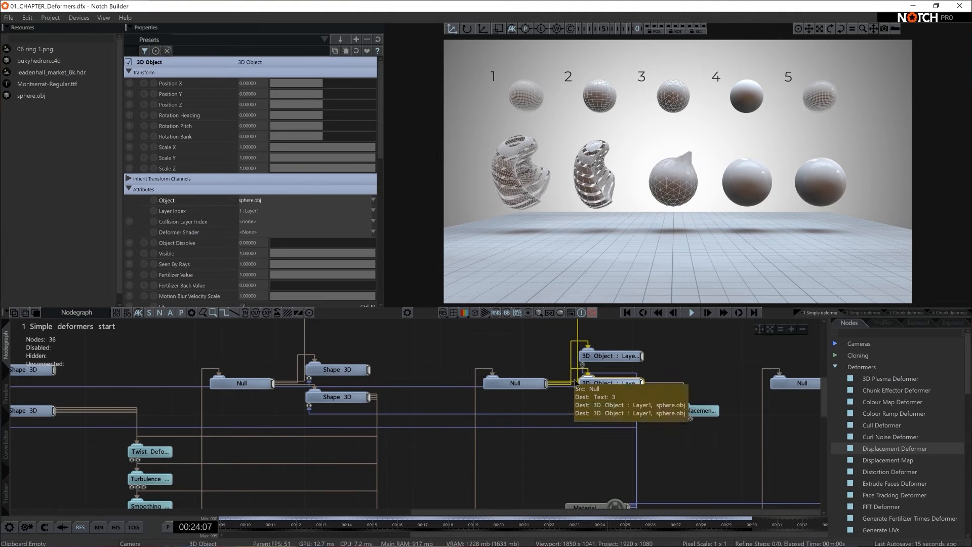
pyautogui.scroll(-5, 211, 174)
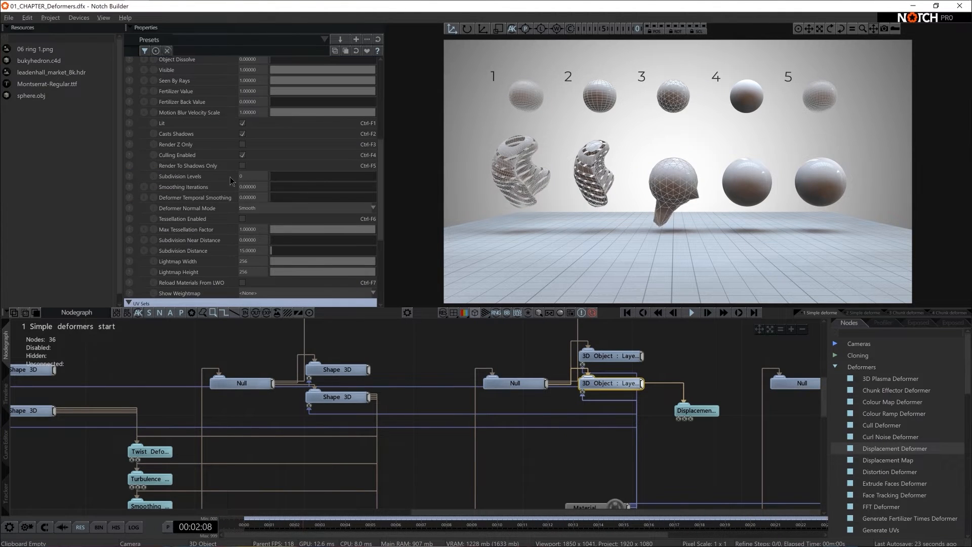
pyautogui.click(246, 178)
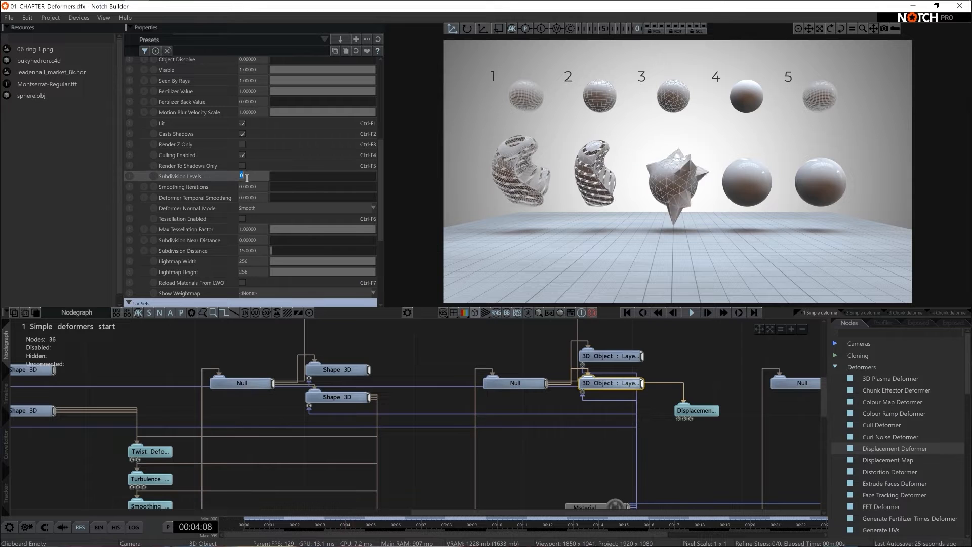
pyautogui.write('1')
pyautogui.press('Return')
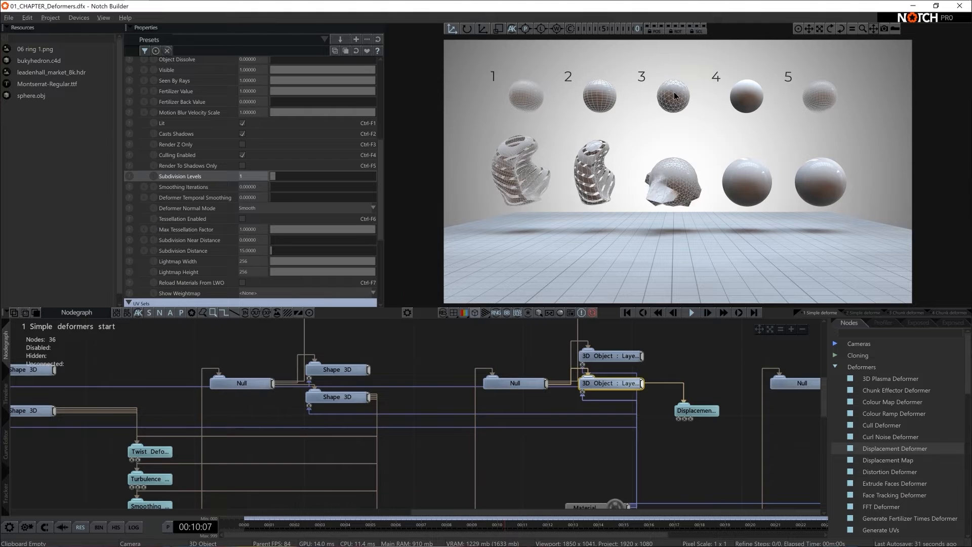
pyautogui.click(254, 176)
pyautogui.write('2')
pyautogui.press('Return')
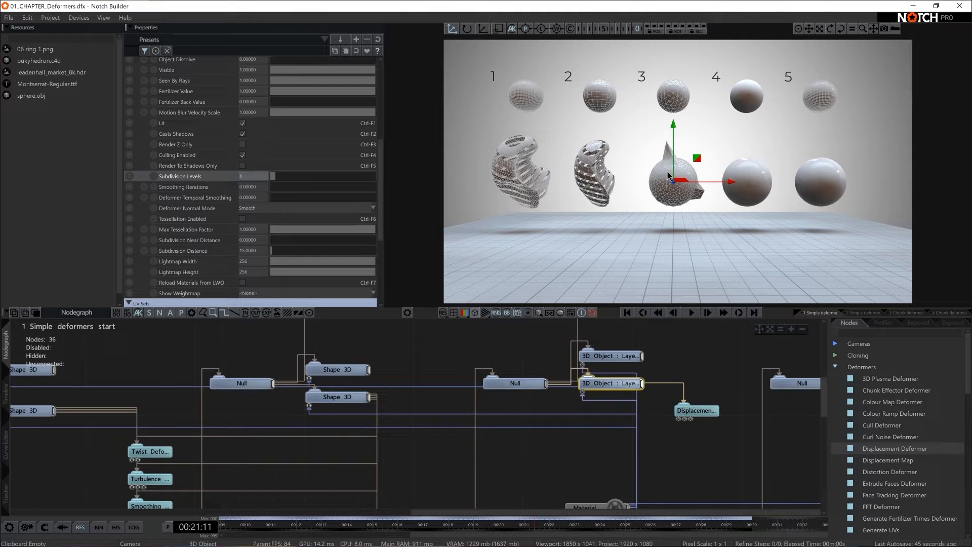
# - Change the Displacement Deformer's Subdivision Order to After Subdivision, and reselect the third sphere's lower 3D Object
pyautogui.press('space')
pyautogui.press('space')
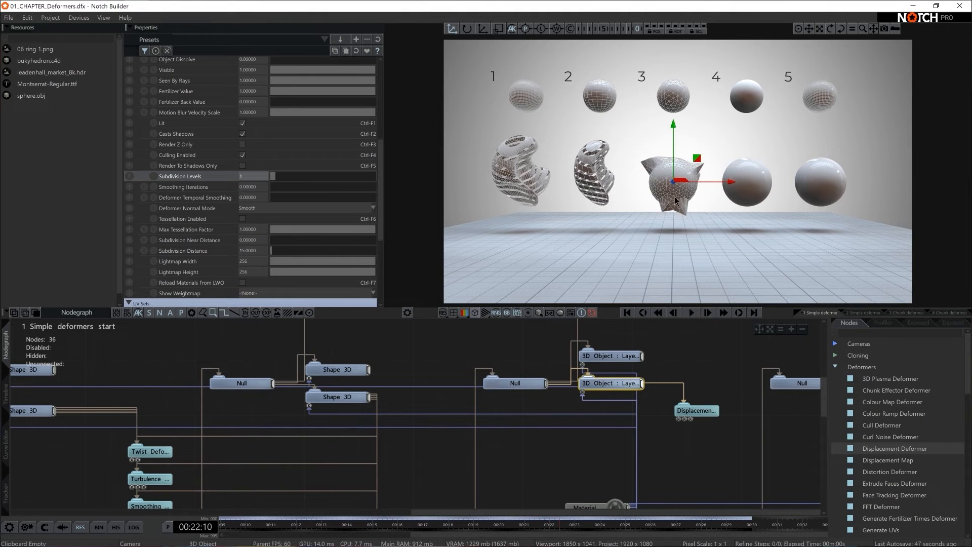
pyautogui.click(702, 411)
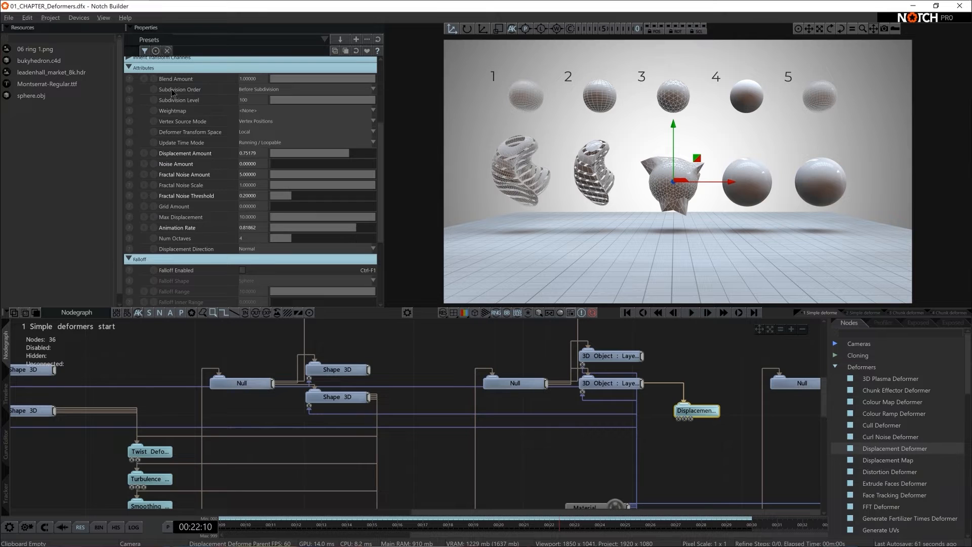
pyautogui.click(260, 90)
pyautogui.click(259, 109)
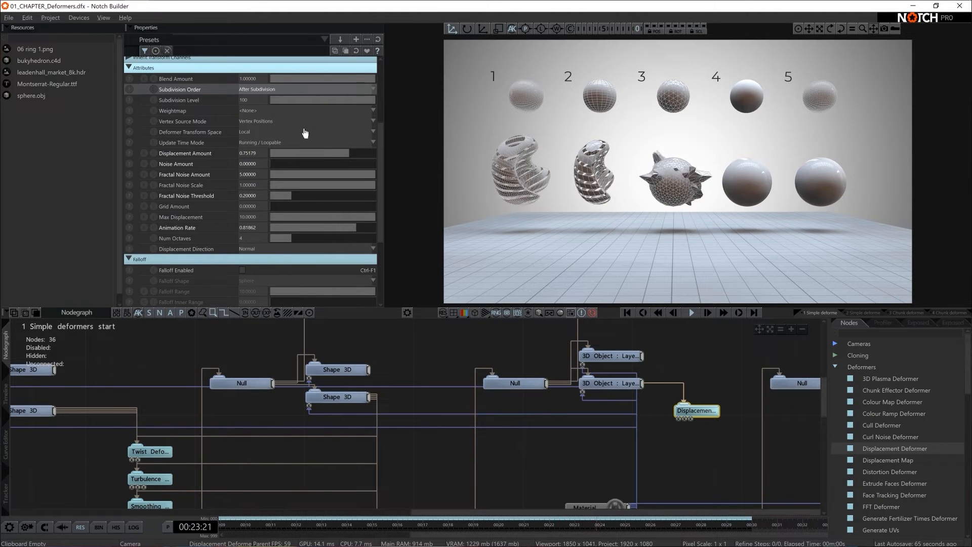
pyautogui.click(620, 382)
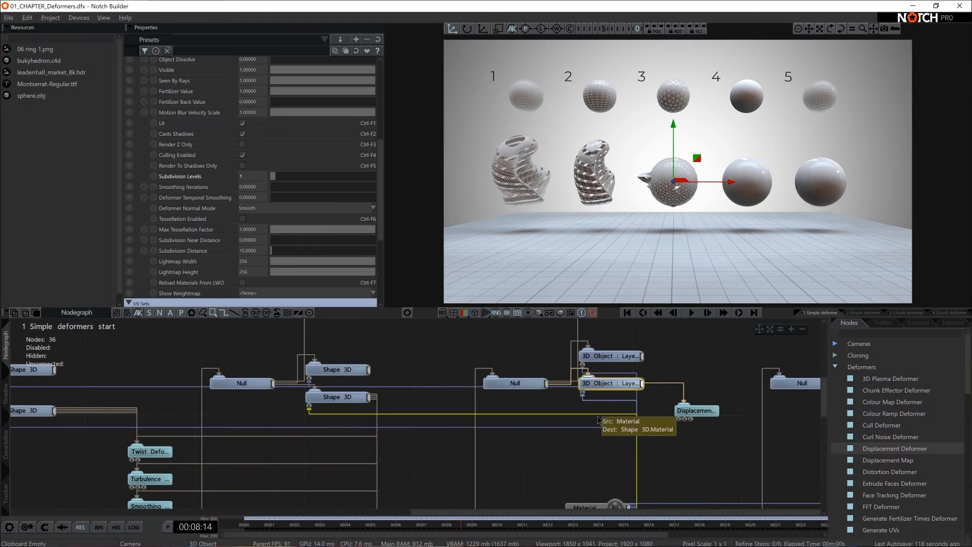
# - Add a 3D Plasma Deformer node and connect it to the fourth sphere's lower Shape 3D
pyautogui.moveTo(721, 432); pyautogui.dragTo(373, 405, button='middle')
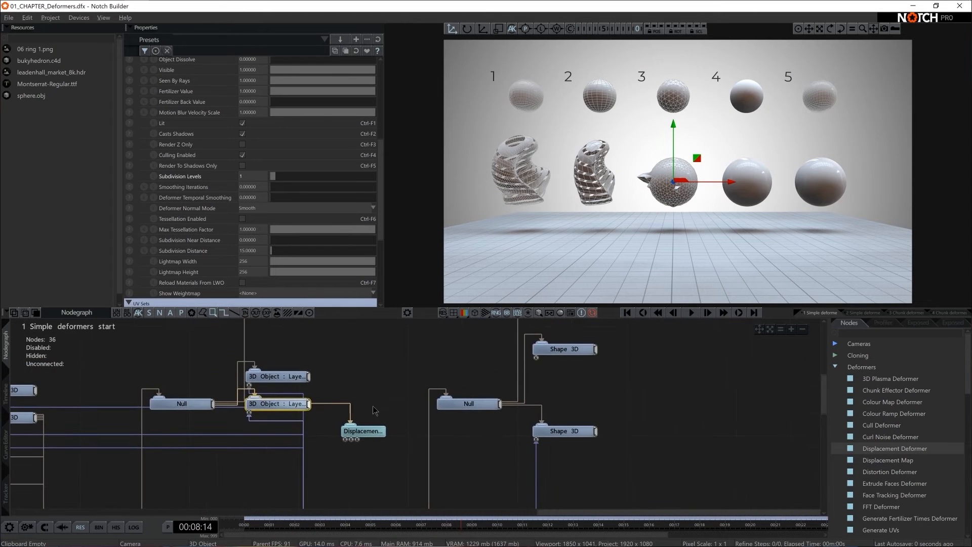
pyautogui.click(373, 405)
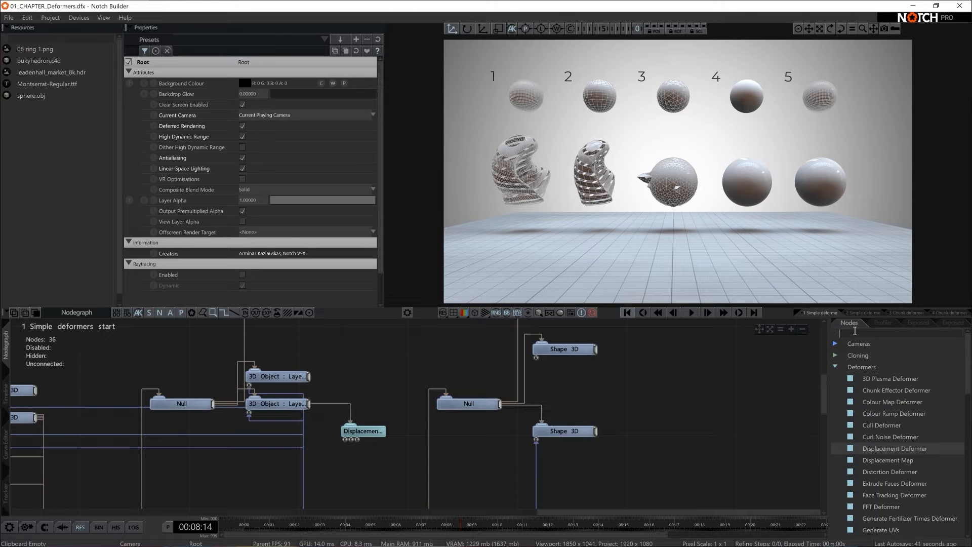
pyautogui.click(551, 431)
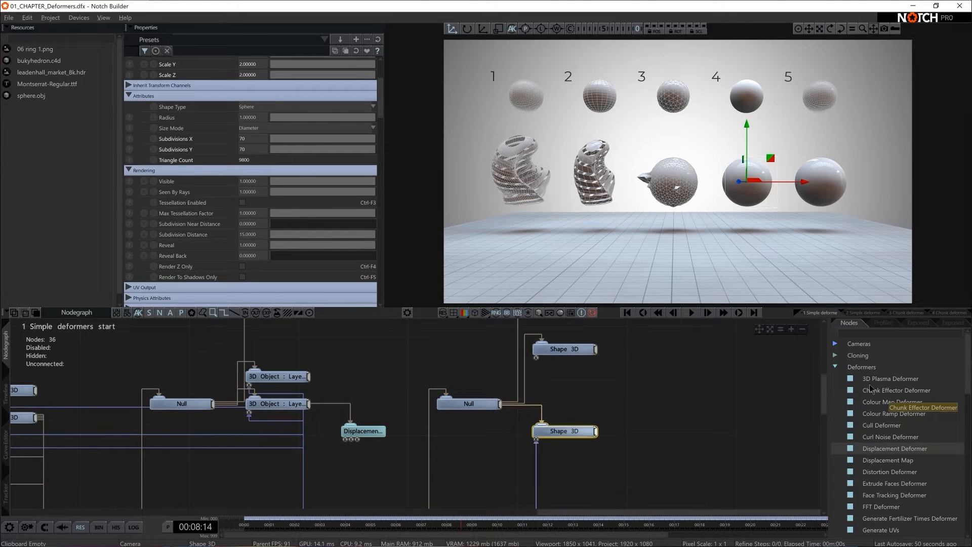
pyautogui.moveTo(892, 385); pyautogui.dragTo(650, 447)
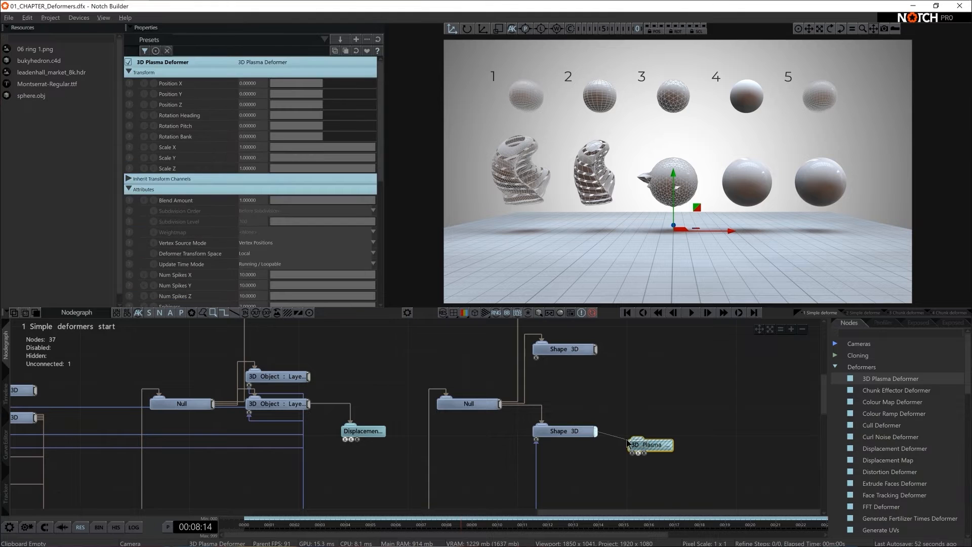
# - Set the 3D Plasma Deformer's Num Spikes X, Y and Z to 15 and its Animation Rate to about 0.92
pyautogui.scroll(-3, 287, 258)
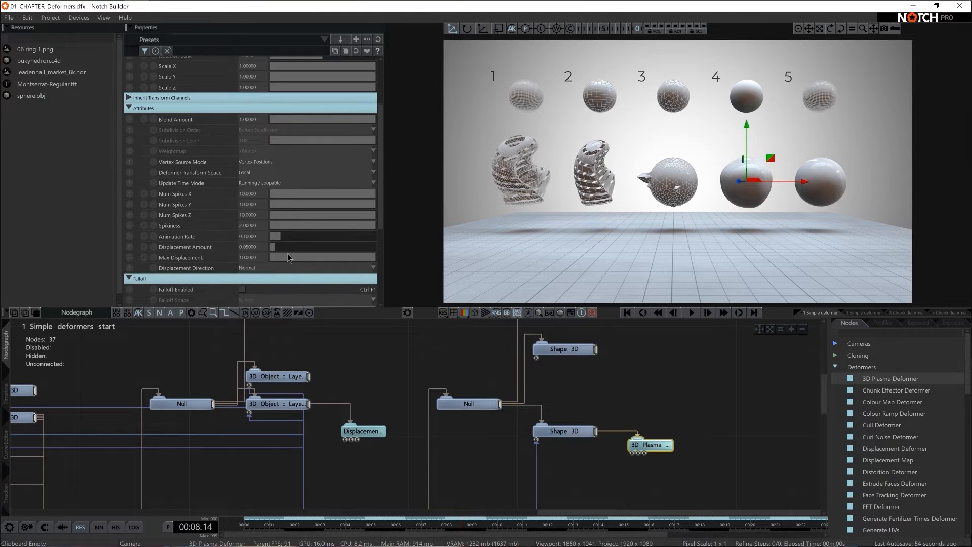
pyautogui.doubleClick(259, 193)
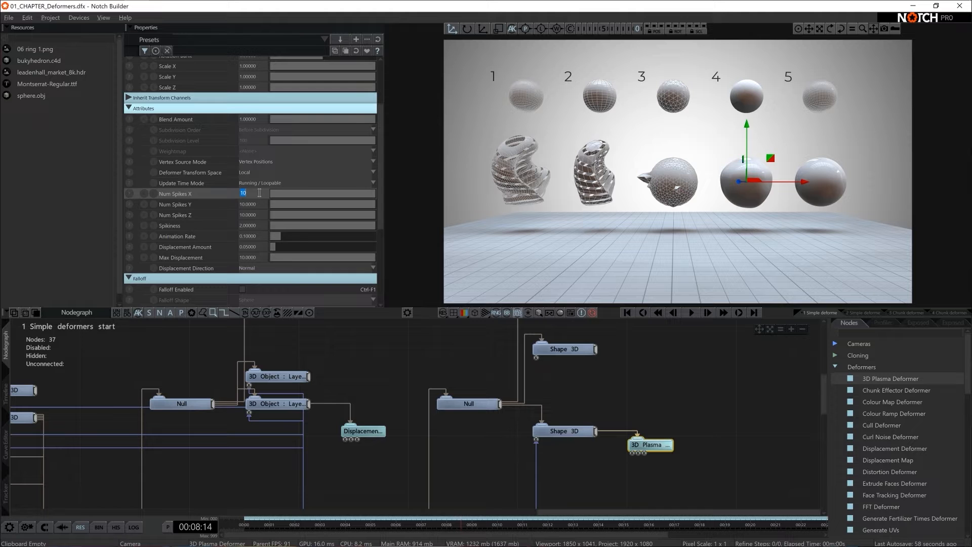
pyautogui.write('15')
pyautogui.press('Tab')
pyautogui.write('15')
pyautogui.press('Tab')
pyautogui.write('15')
pyautogui.press('Return')
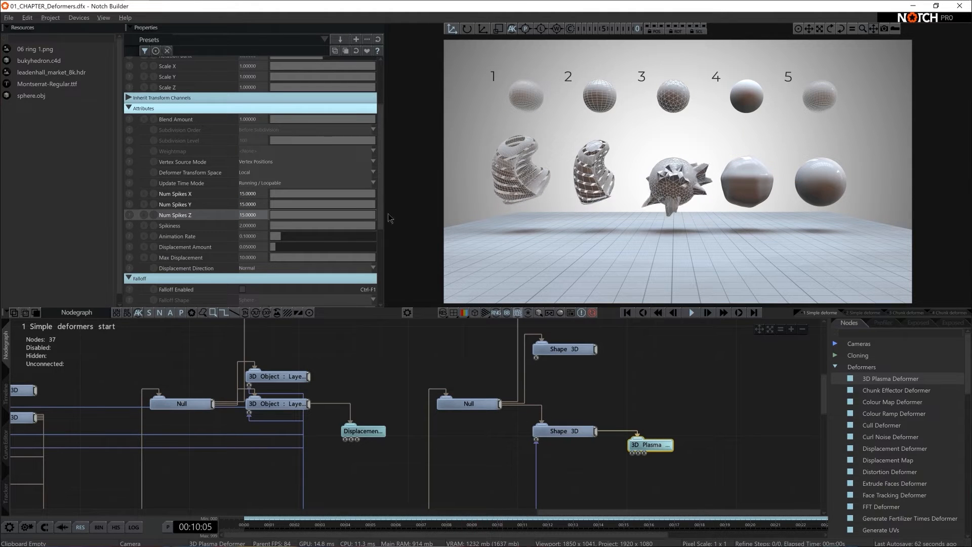
pyautogui.moveTo(281, 237); pyautogui.dragTo(367, 247)
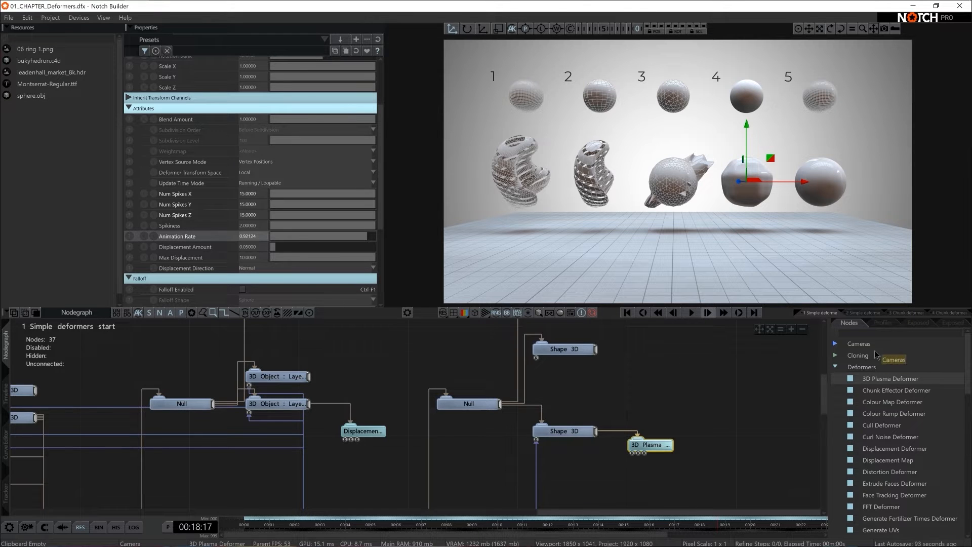
# - Add a Generate Weightmap Deformer above the 3D Plasma node and connect it to the fourth sphere's lower Shape 3D
pyautogui.scroll(-3, 865, 459)
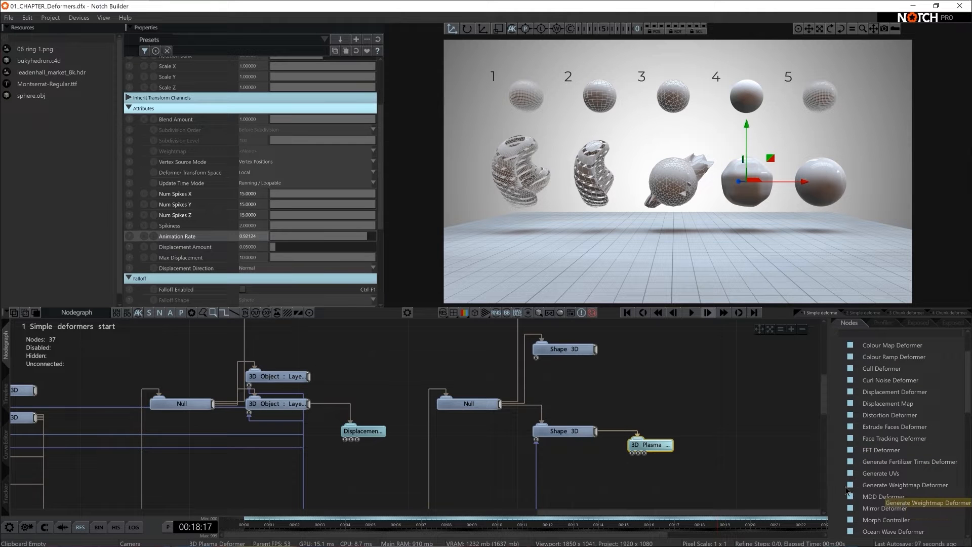
pyautogui.moveTo(916, 488); pyautogui.dragTo(663, 402)
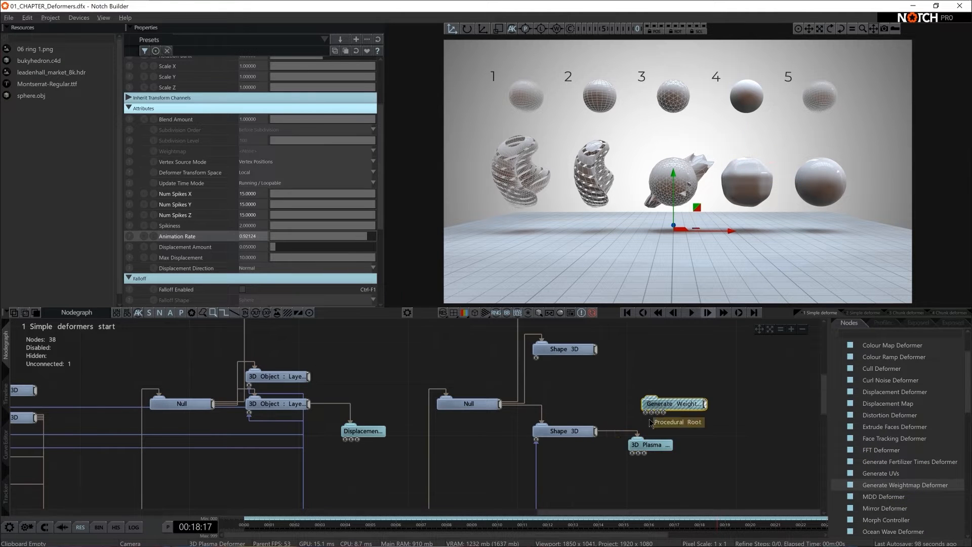
pyautogui.moveTo(595, 431); pyautogui.dragTo(647, 391)
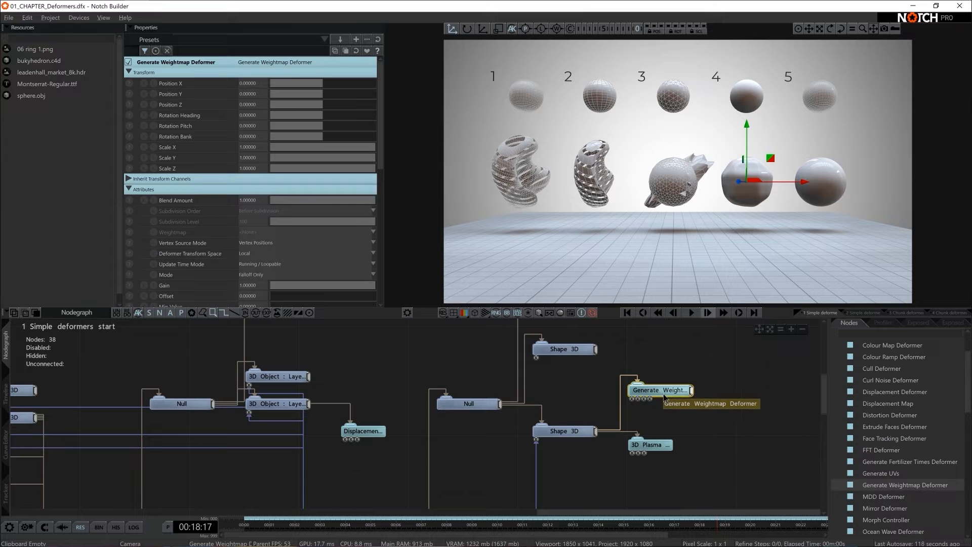
pyautogui.moveTo(661, 390); pyautogui.dragTo(661, 376)
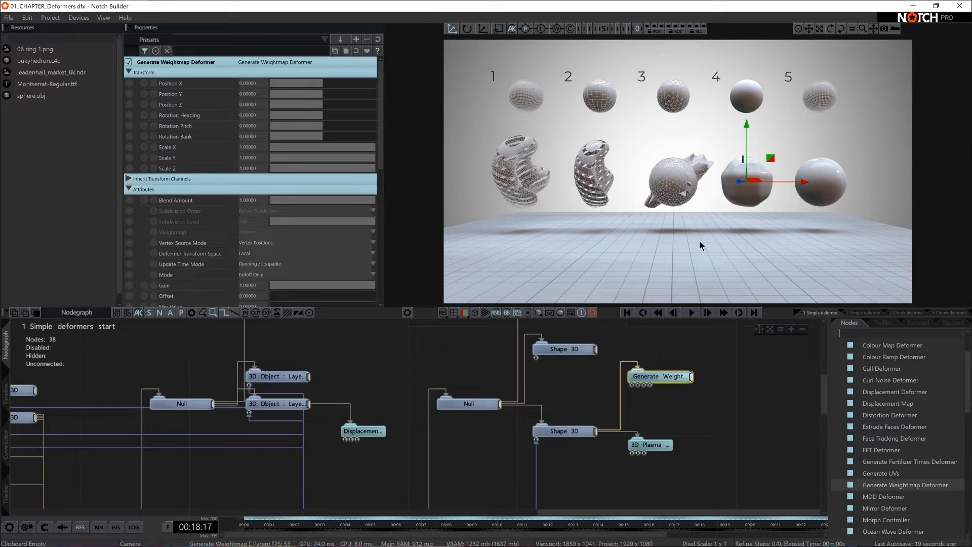
# - Find the Truchet generator, add it to the nodegraph and connect it to the Generate Weightmap Deformer's texture input
pyautogui.click(859, 334)
pyautogui.write('tru')
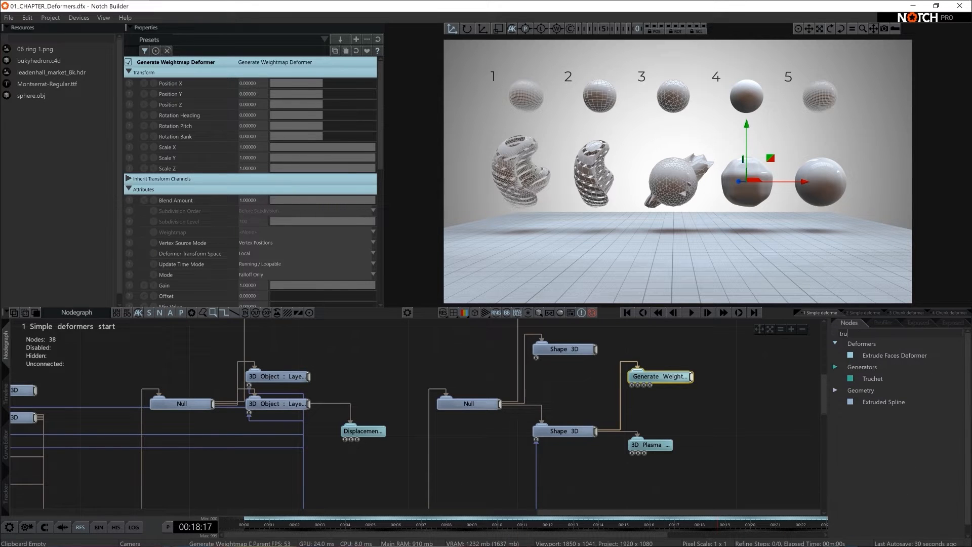
pyautogui.moveTo(875, 379); pyautogui.dragTo(611, 405)
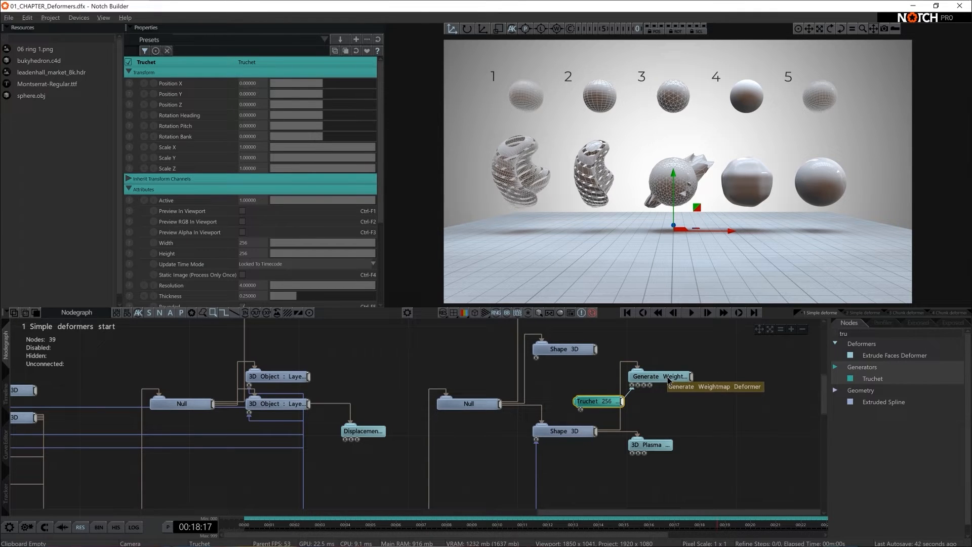
# - Preview the Truchet pattern in the viewport, disable its Rounded option, and turn the preview off again
pyautogui.click(242, 211)
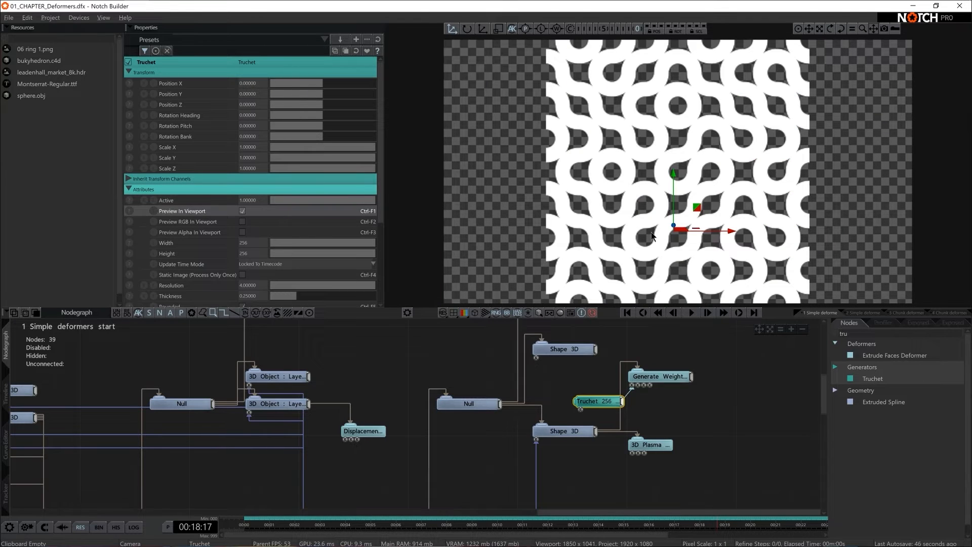
pyautogui.scroll(-3, 269, 249)
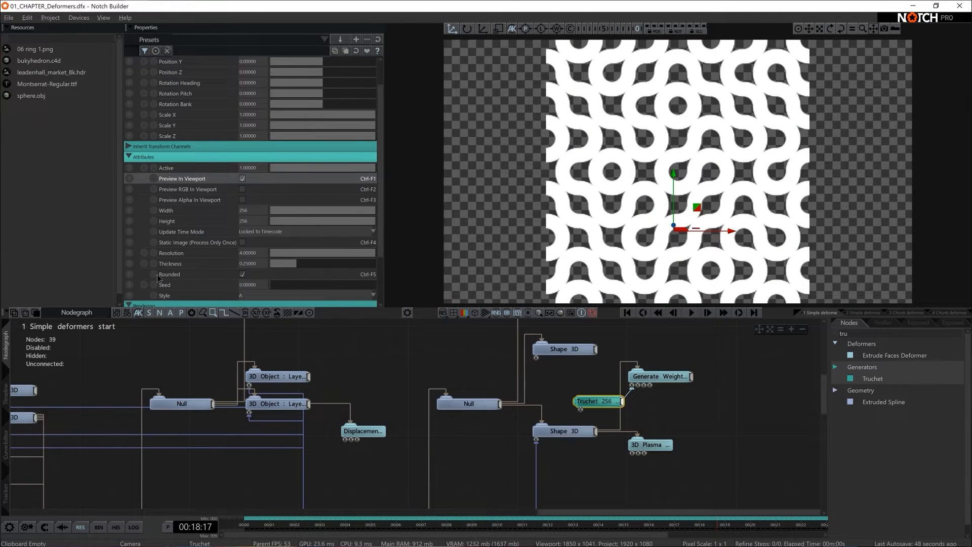
pyautogui.click(242, 274)
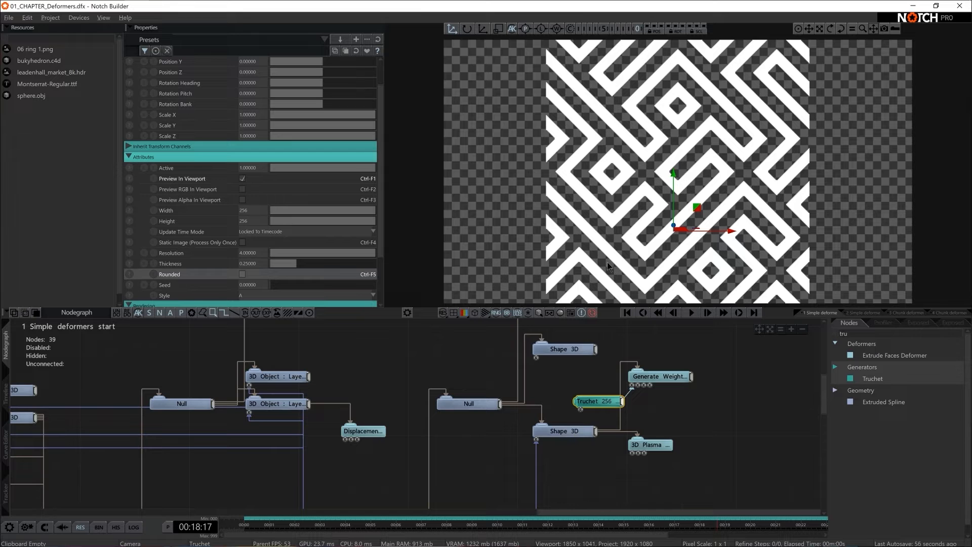
pyautogui.click(243, 179)
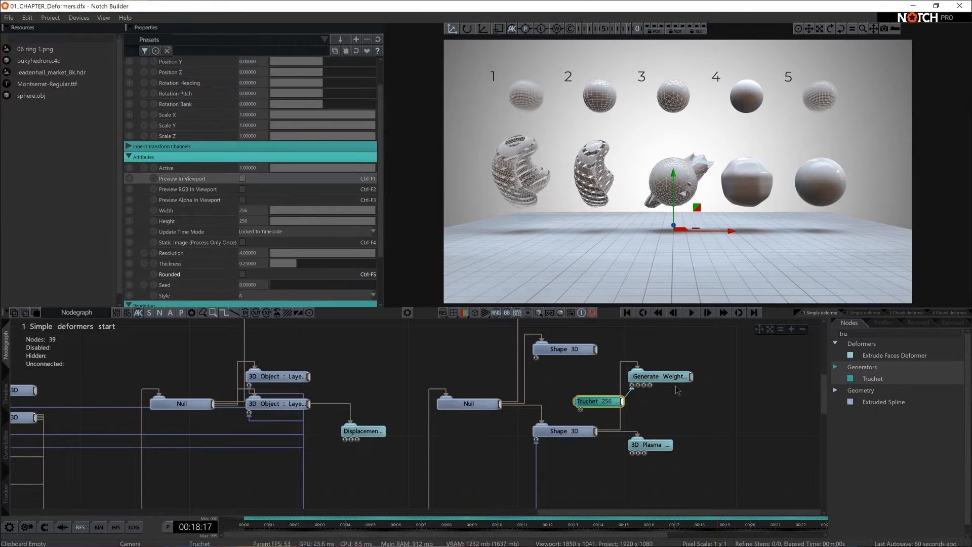
# - Set the Generate Weightmap Deformer's Mode to Texture and enable Show Weightmap
pyautogui.click(672, 379)
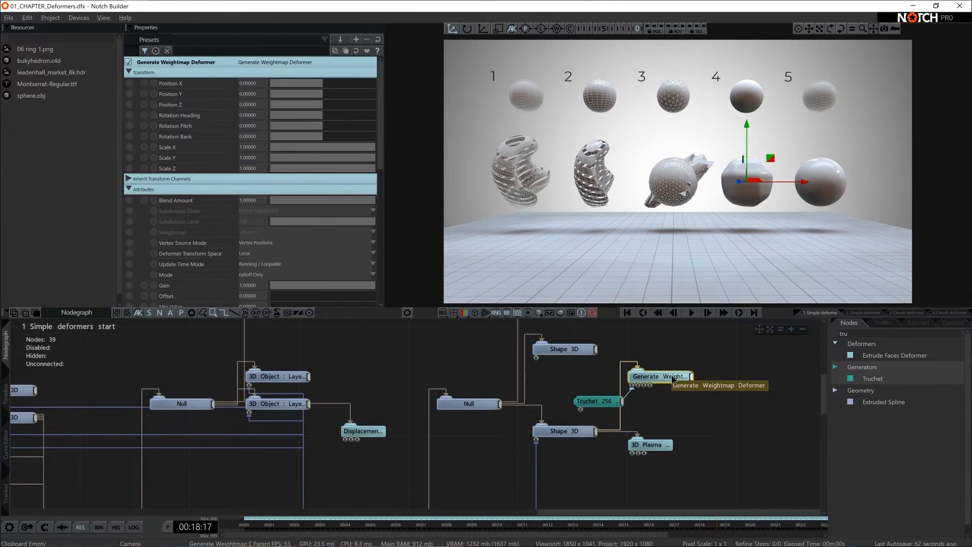
pyautogui.scroll(-3, 181, 212)
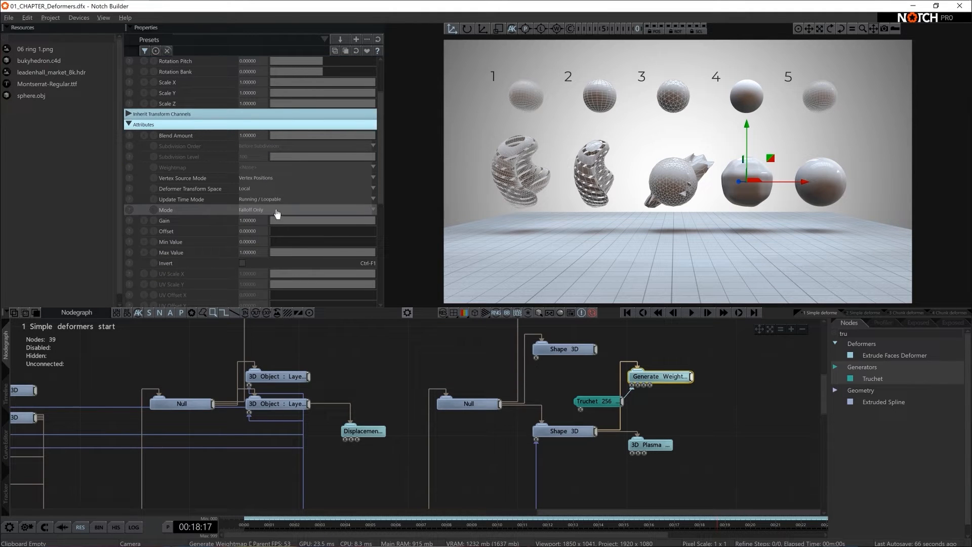
pyautogui.click(276, 210)
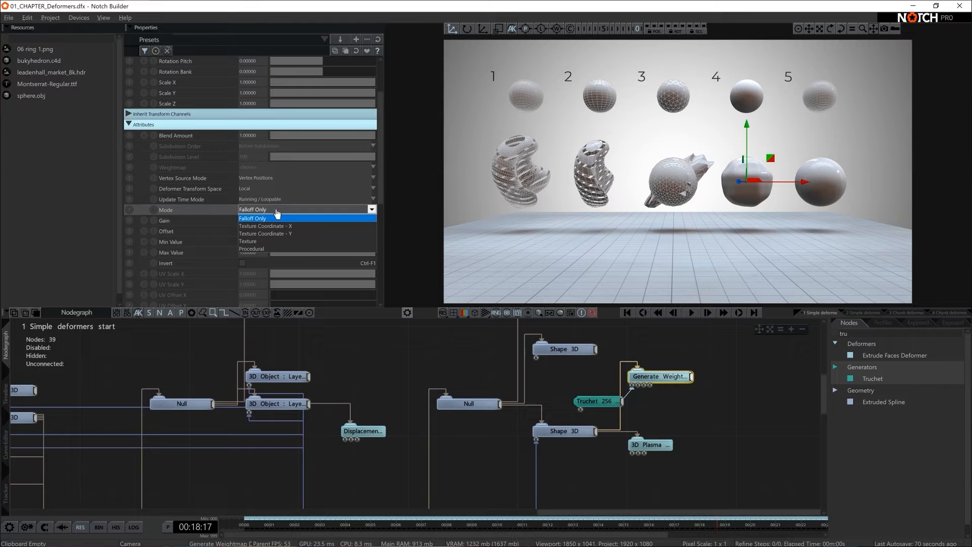
pyautogui.click(269, 241)
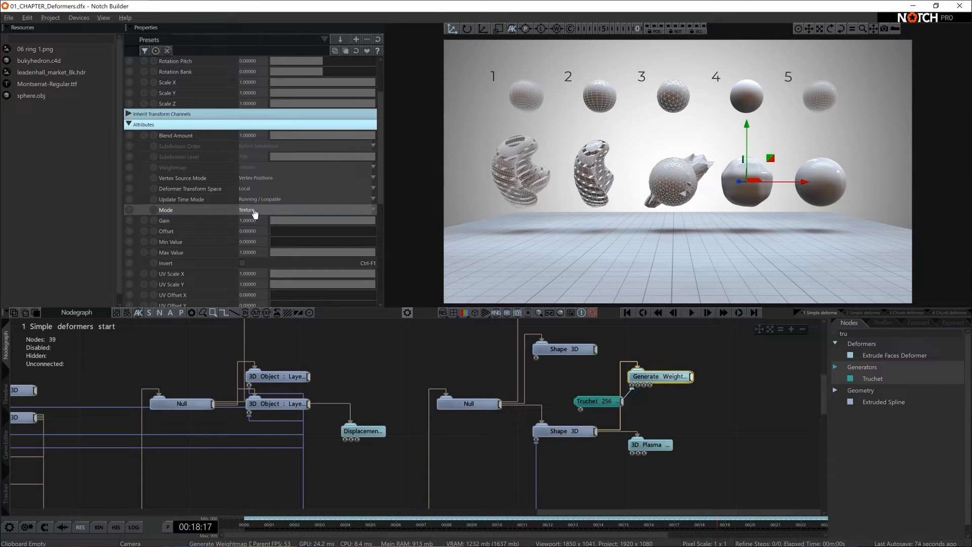
pyautogui.scroll(-3, 255, 212)
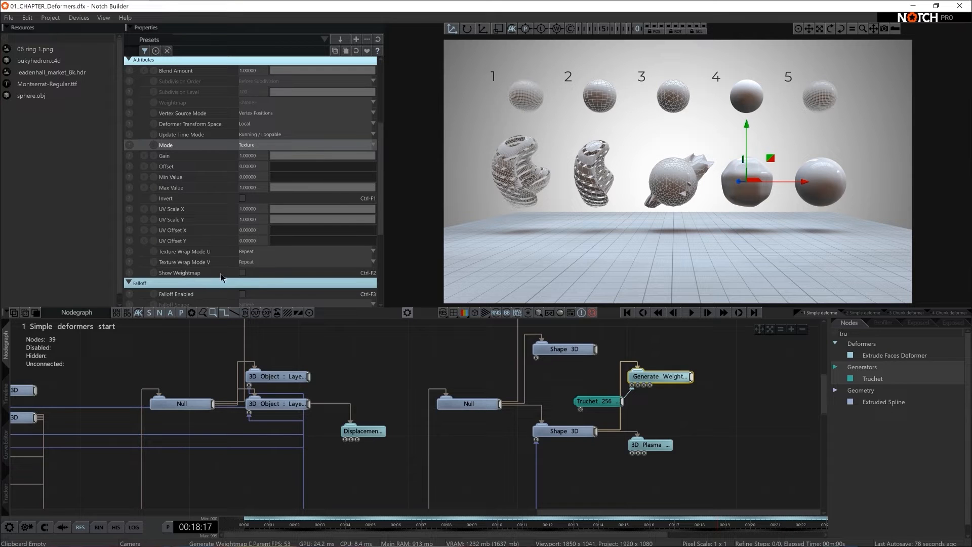
pyautogui.click(242, 273)
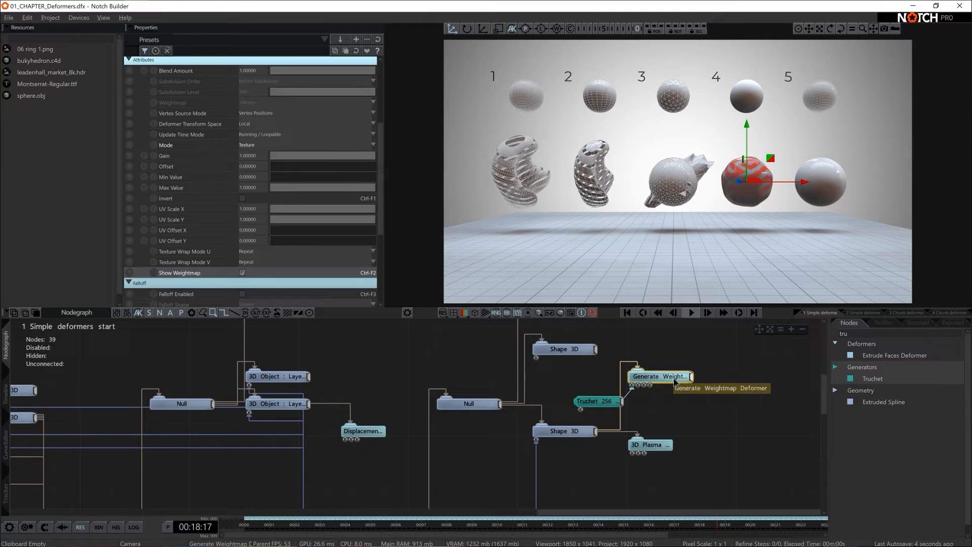
# - Connect the Generate Weightmap Deformer's output to the 3D Plasma node's weightmap input, and reposition the weightmap and Truchet nodes for more room
pyautogui.moveTo(691, 376); pyautogui.dragTo(644, 453)
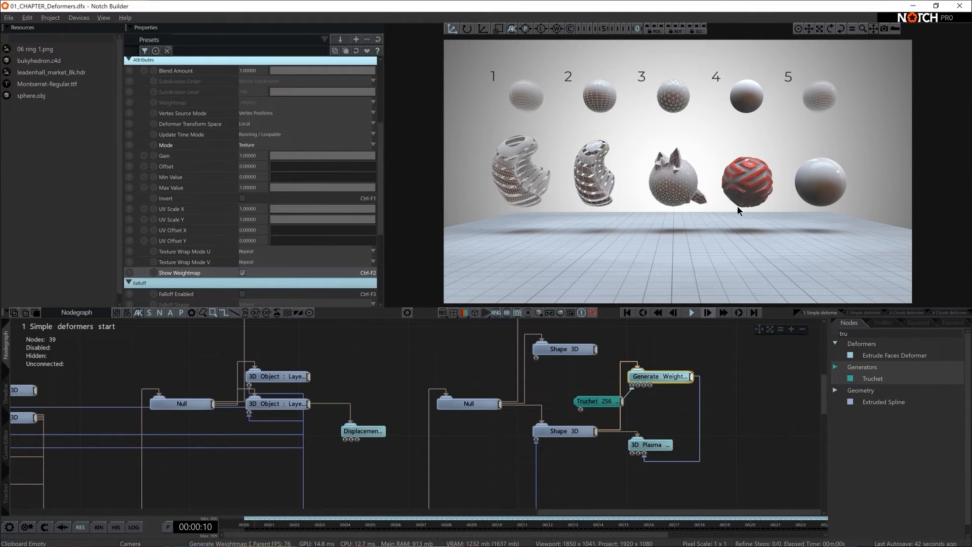
pyautogui.click(595, 402)
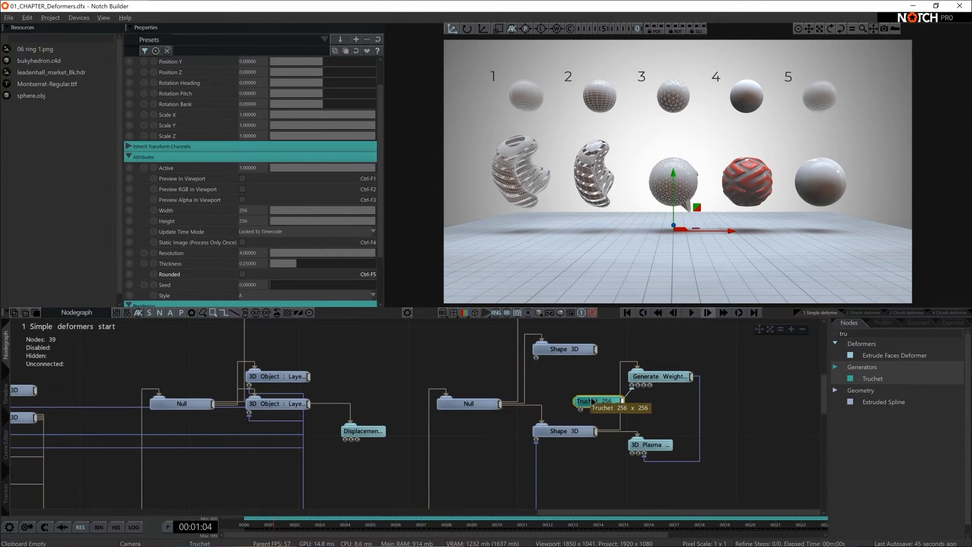
pyautogui.moveTo(651, 378); pyautogui.dragTo(665, 364)
pyautogui.moveTo(610, 407); pyautogui.dragTo(623, 406)
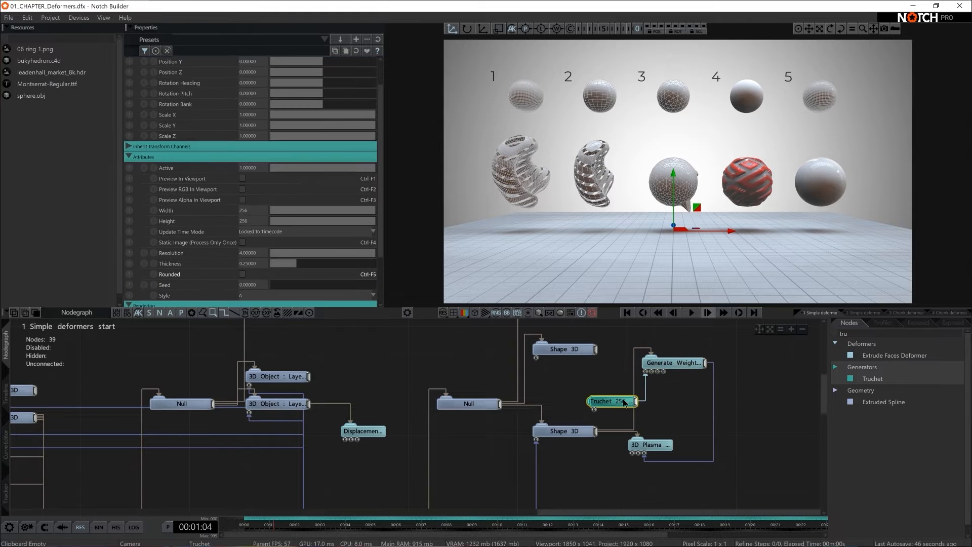
# - Look at the fourth sphere's weighted displacement up close and enable Preview In Viewport on the Truchet node
pyautogui.moveTo(747, 165); pyautogui.dragTo(806, 170, button='right')
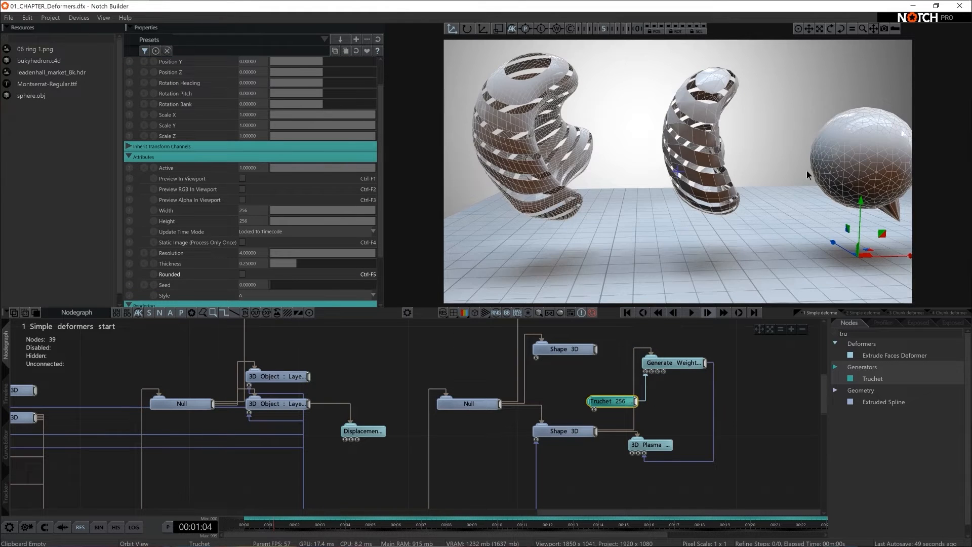
pyautogui.moveTo(782, 190)
pyautogui.mouseDown(button='middle')
pyautogui.moveTo(752, 195)
pyautogui.moveTo(775, 196)
pyautogui.mouseUp(button='middle')
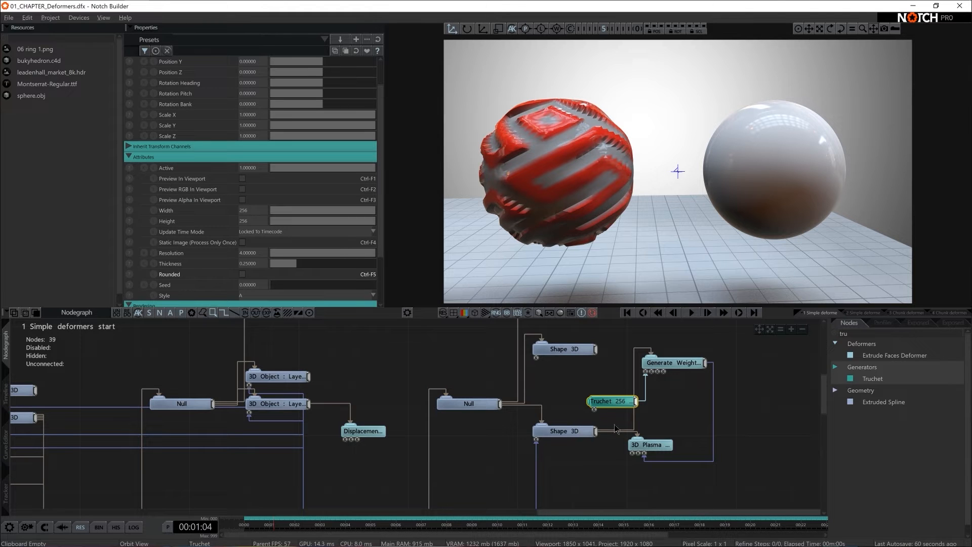
pyautogui.click(549, 429)
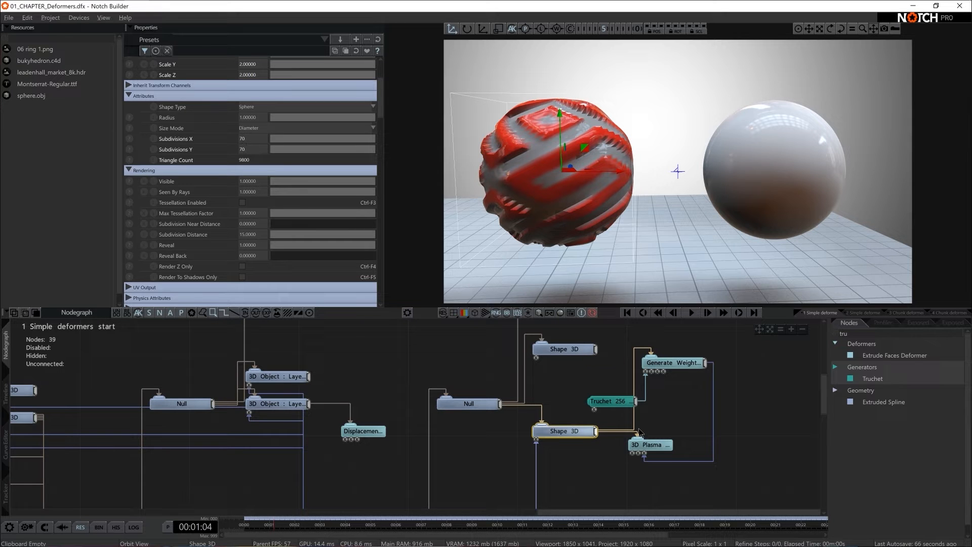
pyautogui.click(609, 400)
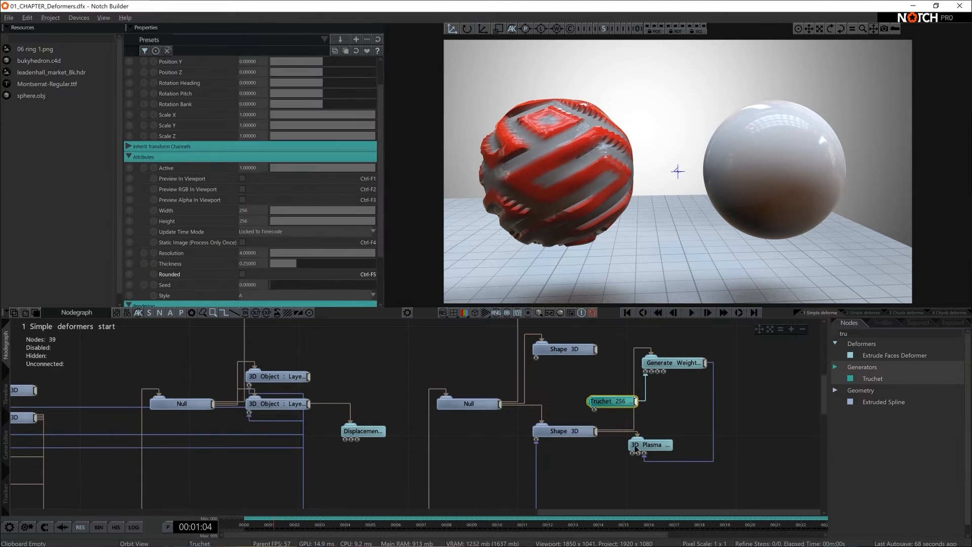
pyautogui.click(242, 178)
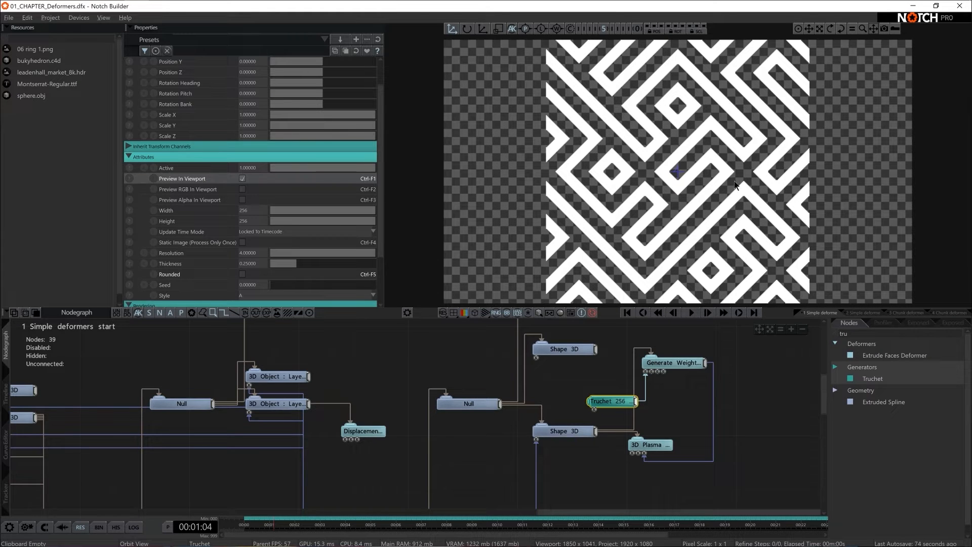
# - Find the Blur Post-FX node, add it to the nodegraph and connect it to the Truchet node's output
pyautogui.click(867, 335)
pyautogui.write('blur')
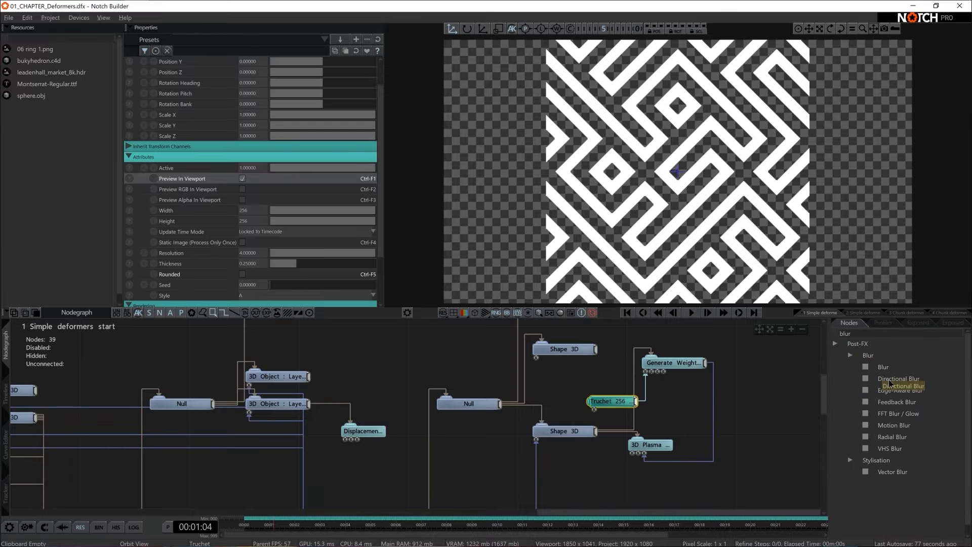
pyautogui.moveTo(883, 367); pyautogui.dragTo(712, 399)
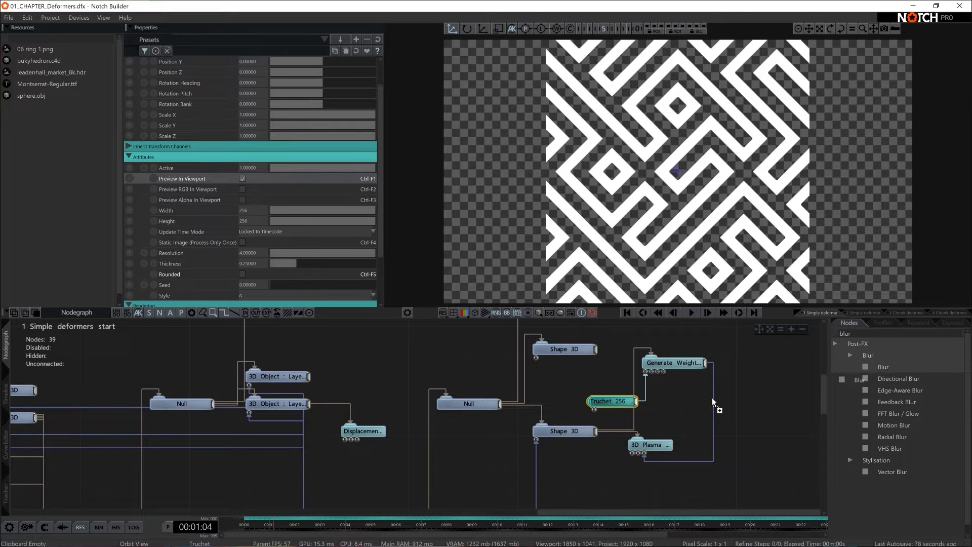
pyautogui.moveTo(639, 400); pyautogui.dragTo(676, 418)
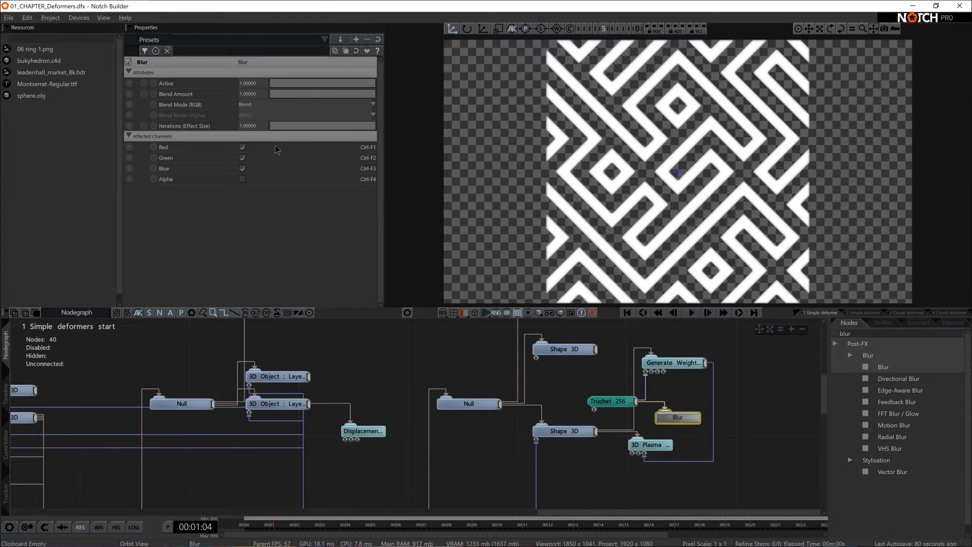
# - Set the Blur node's Iterations (Effect Size) to 50
pyautogui.click(254, 128)
pyautogui.write('50')
pyautogui.press('Return')
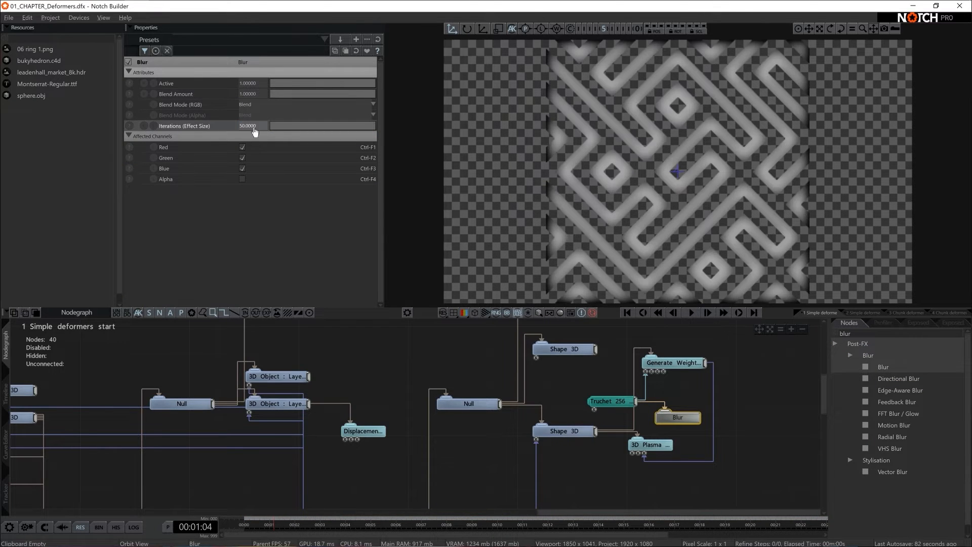
# - Turn off Preview In Viewport on the Truchet node, then set the Blur node's Iterations (Effect Size) to 15 and reposition the node
pyautogui.click(612, 401)
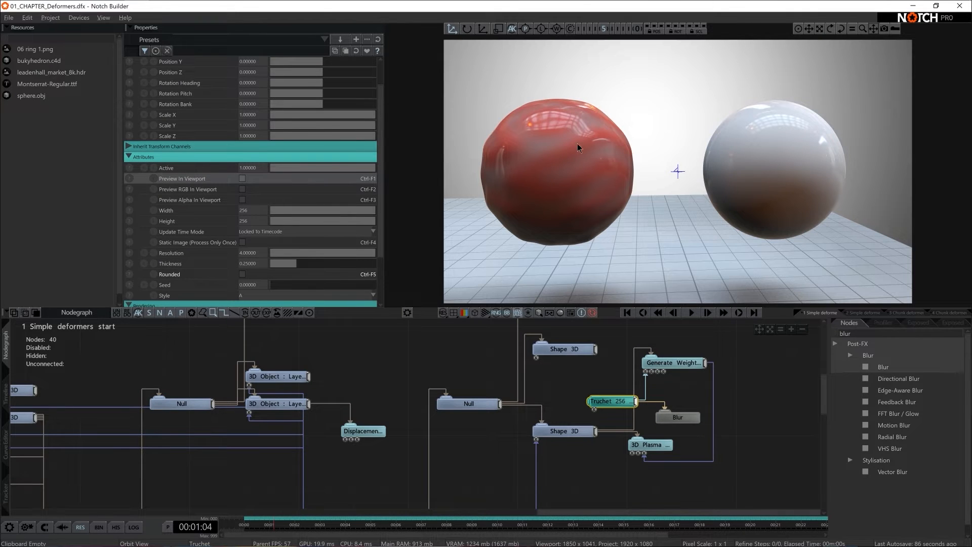
pyautogui.moveTo(677, 417); pyautogui.dragTo(677, 431)
pyautogui.moveTo(313, 127); pyautogui.dragTo(294, 124)
pyautogui.click(250, 125)
pyautogui.write('15')
pyautogui.press('Return')
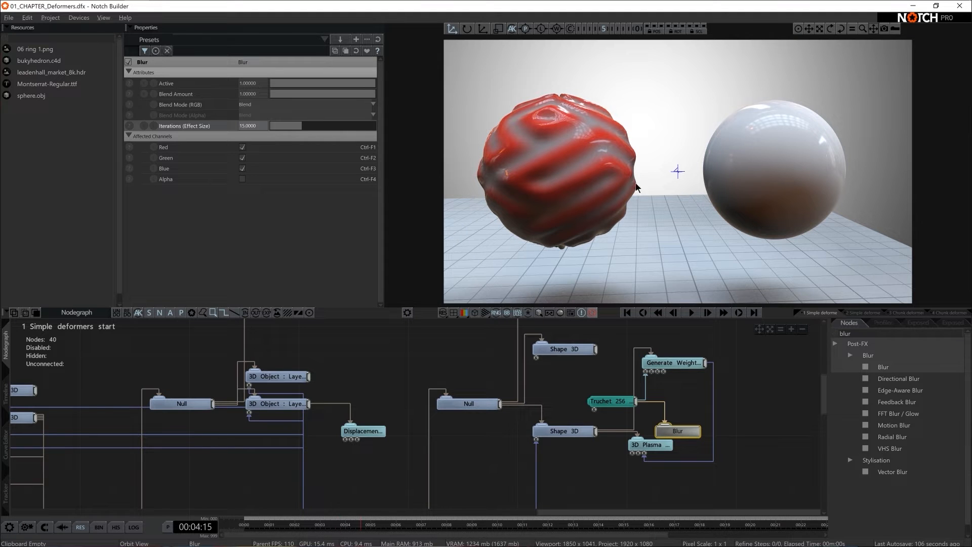
pyautogui.moveTo(682, 414); pyautogui.dragTo(683, 409)
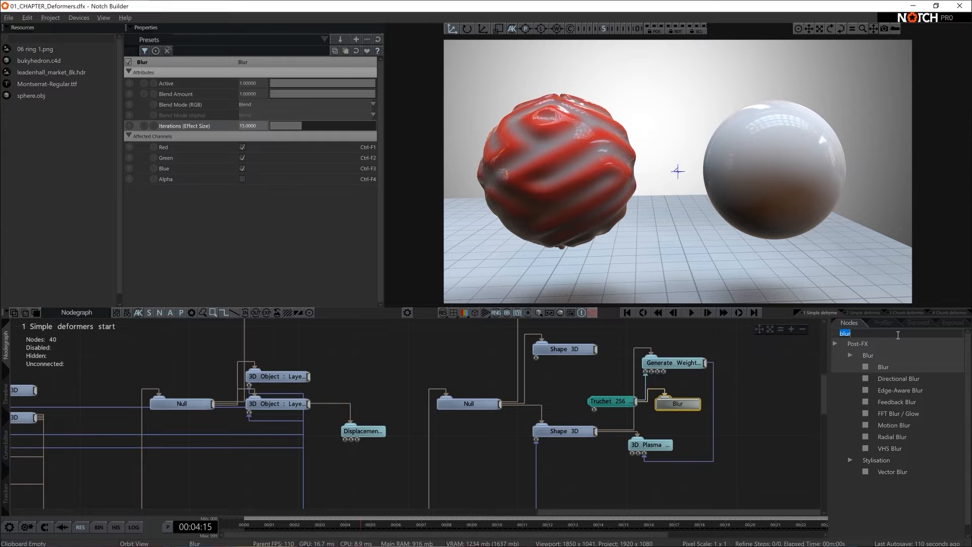
# - Find the Smoothing Deformer, add it below the 3D Plasma node and connect it to the fourth sphere's lower Shape 3D node
pyautogui.press('BackSpace')
pyautogui.write('snoo')
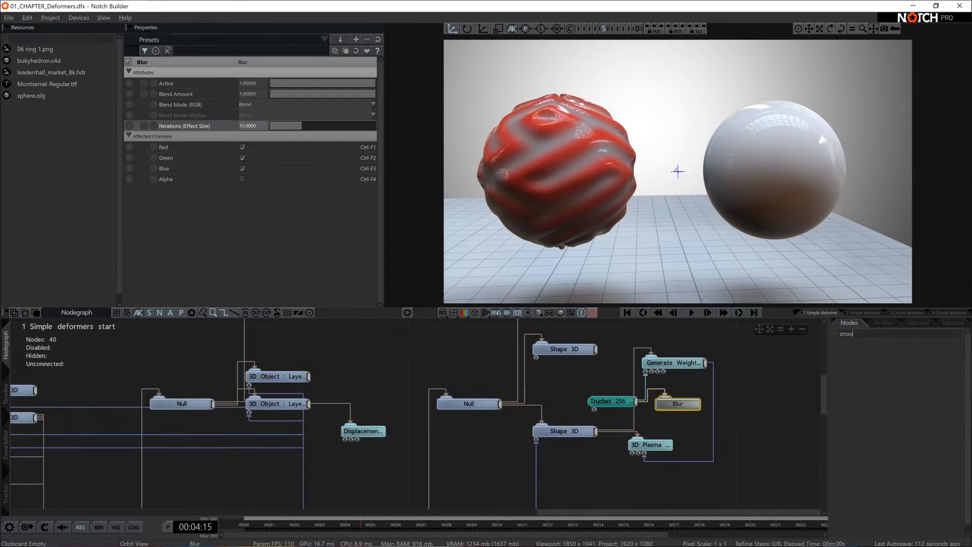
pyautogui.press('BackSpace')
pyautogui.press('BackSpace')
pyautogui.press('BackSpace')
pyautogui.write('moo')
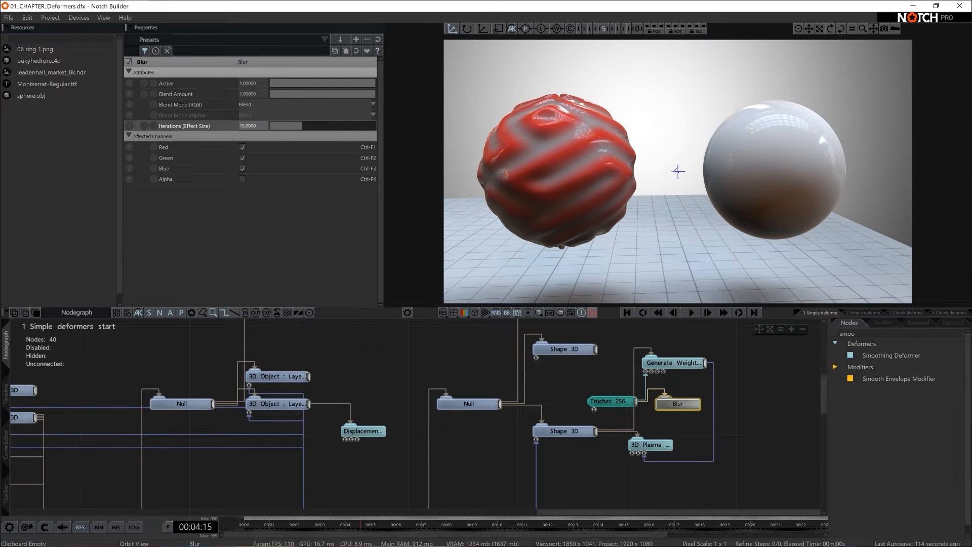
pyautogui.moveTo(899, 357); pyautogui.dragTo(636, 480)
pyautogui.moveTo(596, 432); pyautogui.dragTo(623, 480)
# - Set the Smoothing Deformer's Smoothing Iterations to 5
pyautogui.doubleClick(256, 275)
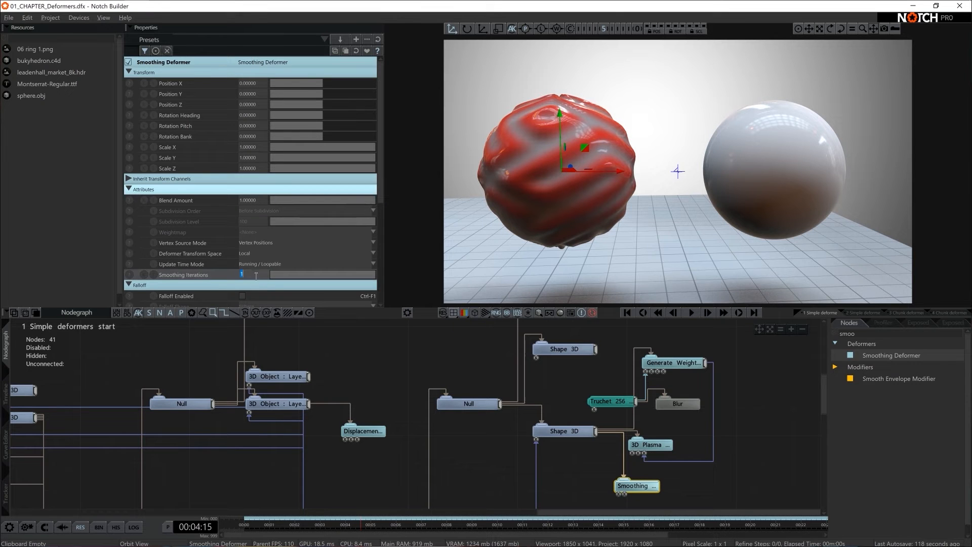
pyautogui.write('5')
pyautogui.press('Return')
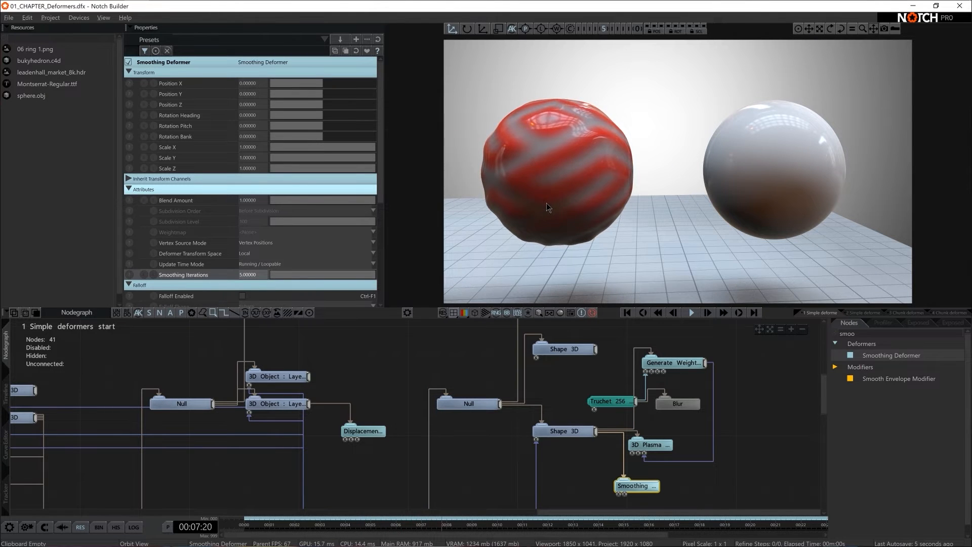
# - Set the 3D Plasma Deformer's Displacement Amount to 0.15
pyautogui.click(651, 444)
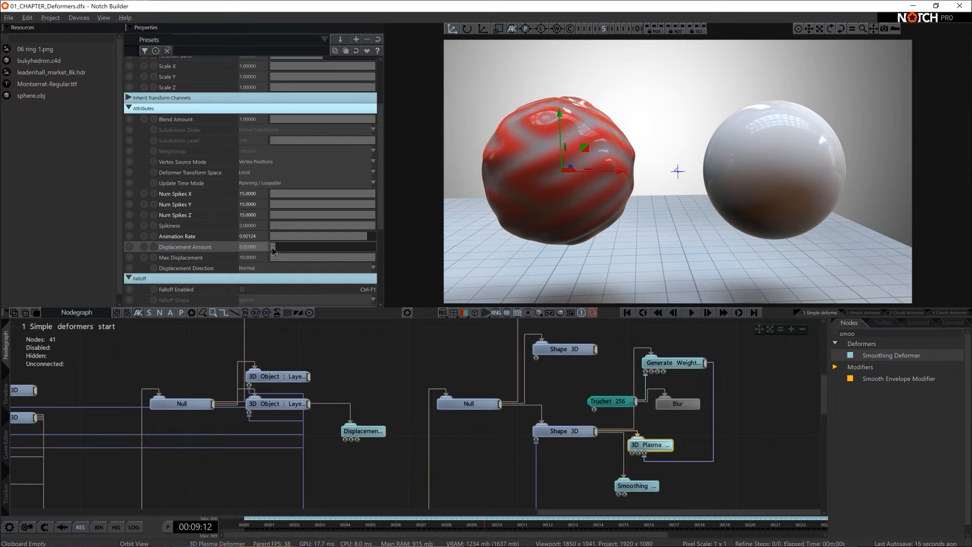
pyautogui.moveTo(276, 251); pyautogui.dragTo(286, 251)
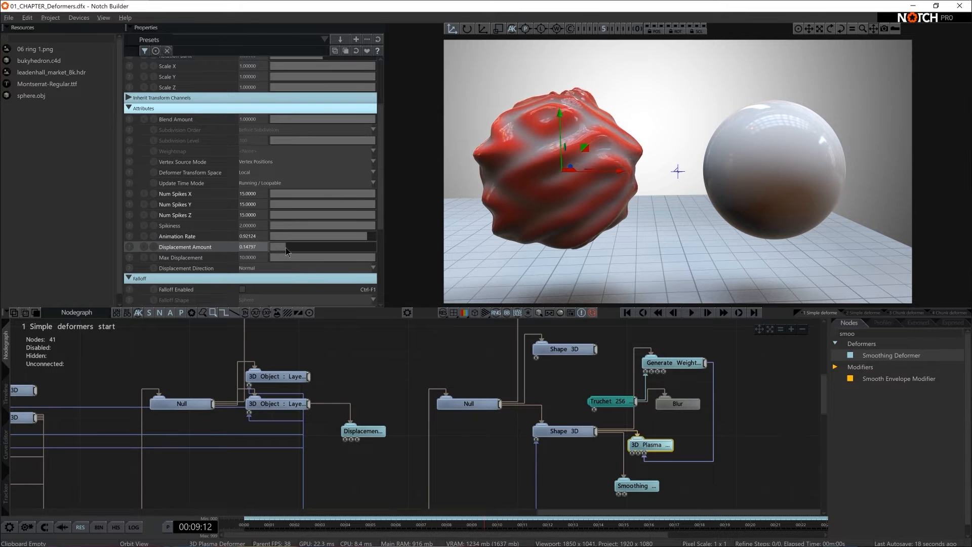
pyautogui.write('0.15')
pyautogui.press('Return')
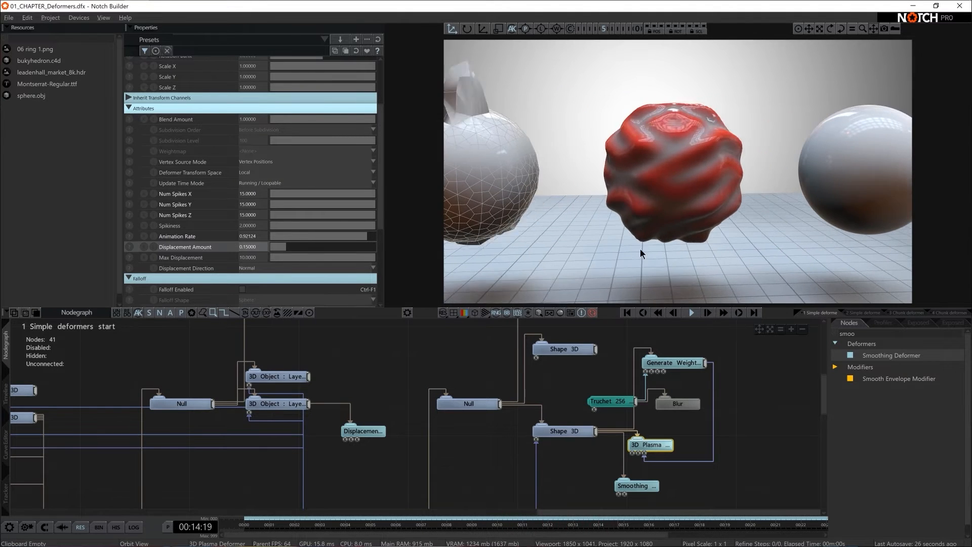
# - Move the Truchet node up for more room and enable its Preview In Viewport option
pyautogui.moveTo(605, 401); pyautogui.dragTo(592, 388)
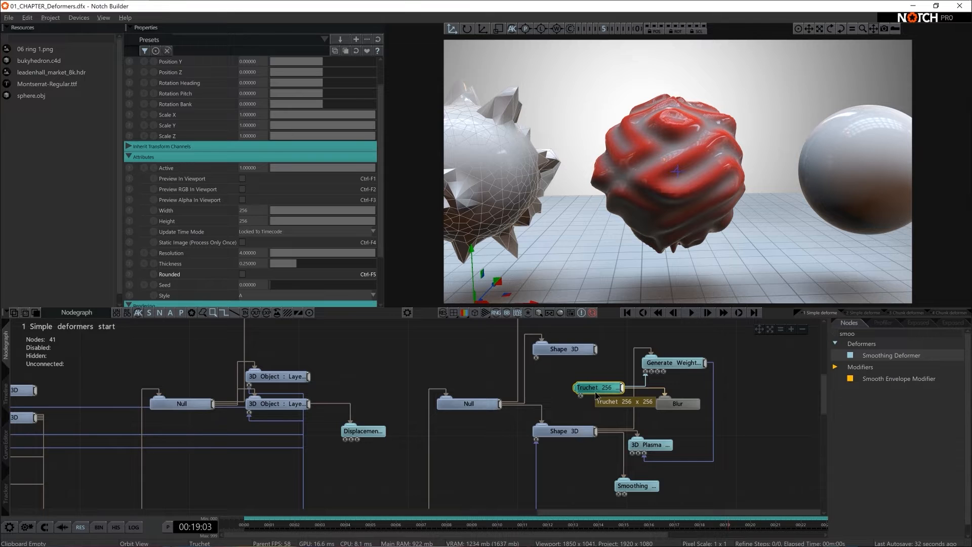
pyautogui.scroll(2, 254, 235)
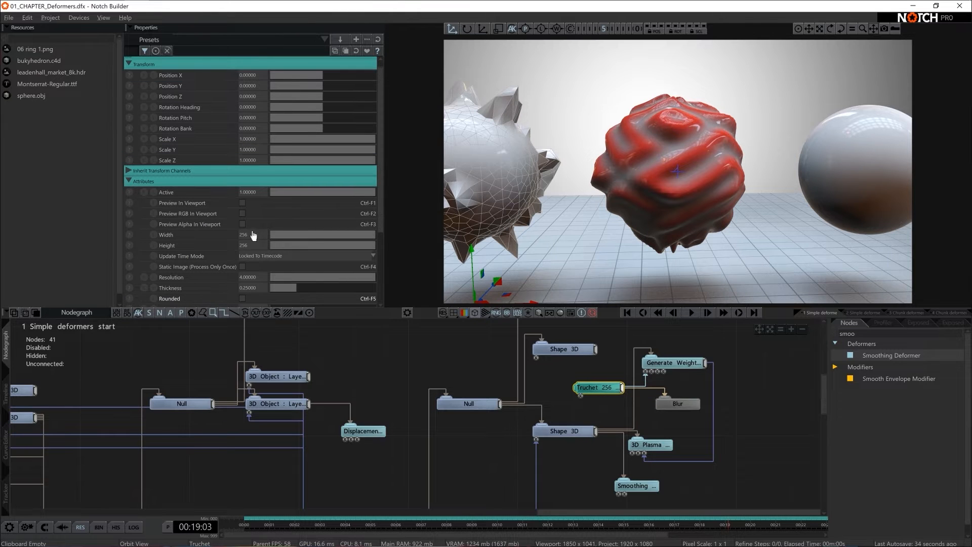
pyautogui.click(242, 203)
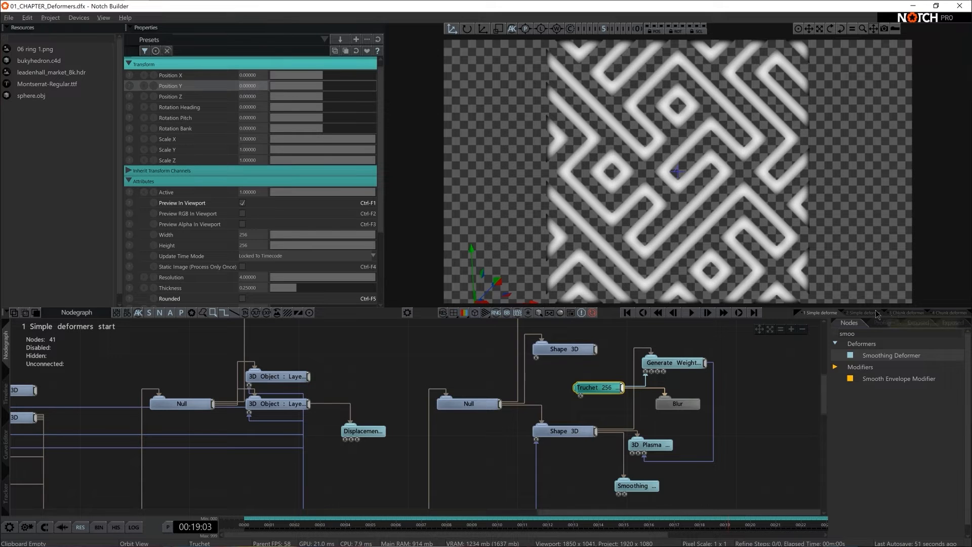
# - Find the Continuous Modifier, add it below the Truchet node and connect it to the Truchet's Position Y
pyautogui.write('contin')
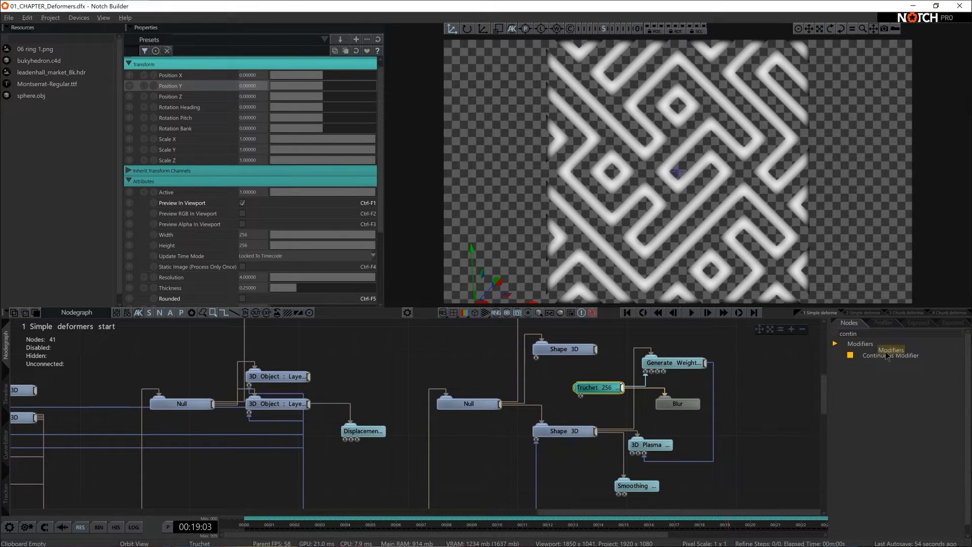
pyautogui.moveTo(886, 356); pyautogui.dragTo(740, 383)
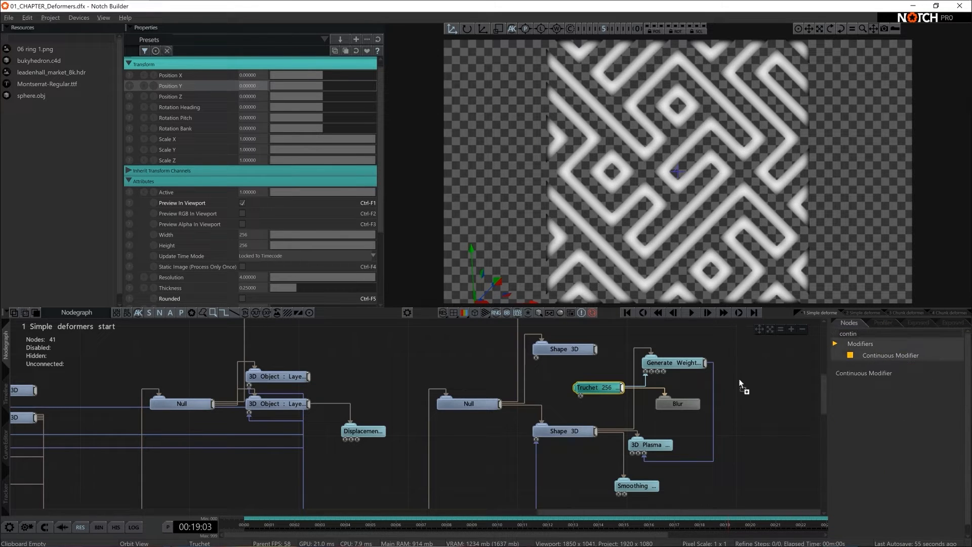
pyautogui.moveTo(583, 403); pyautogui.dragTo(583, 407)
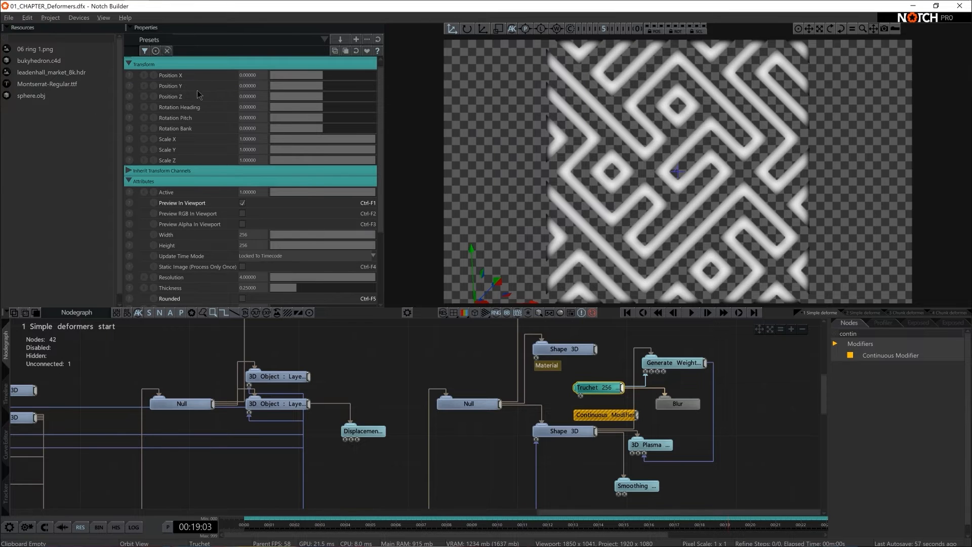
pyautogui.moveTo(245, 84); pyautogui.dragTo(246, 86)
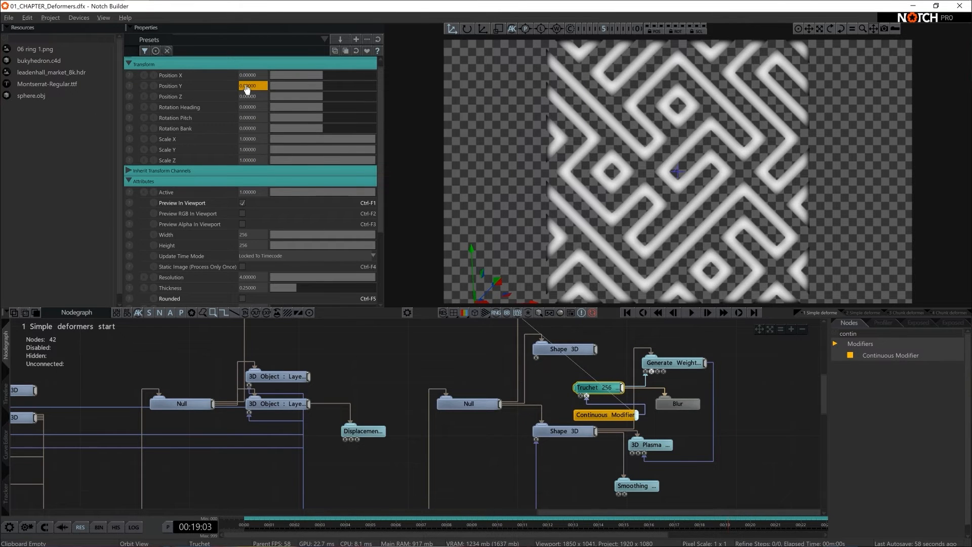
# - Reposition the Continuous Modifier node beside the Truchet node and set its Speed to 0.1
pyautogui.moveTo(612, 417); pyautogui.dragTo(581, 396)
pyautogui.click(582, 400)
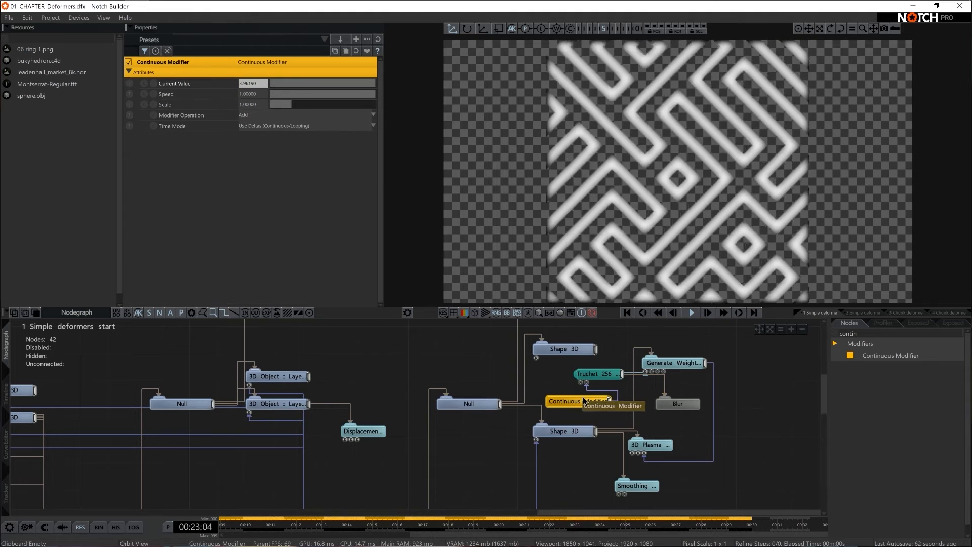
pyautogui.doubleClick(255, 94)
pyautogui.write('0.1')
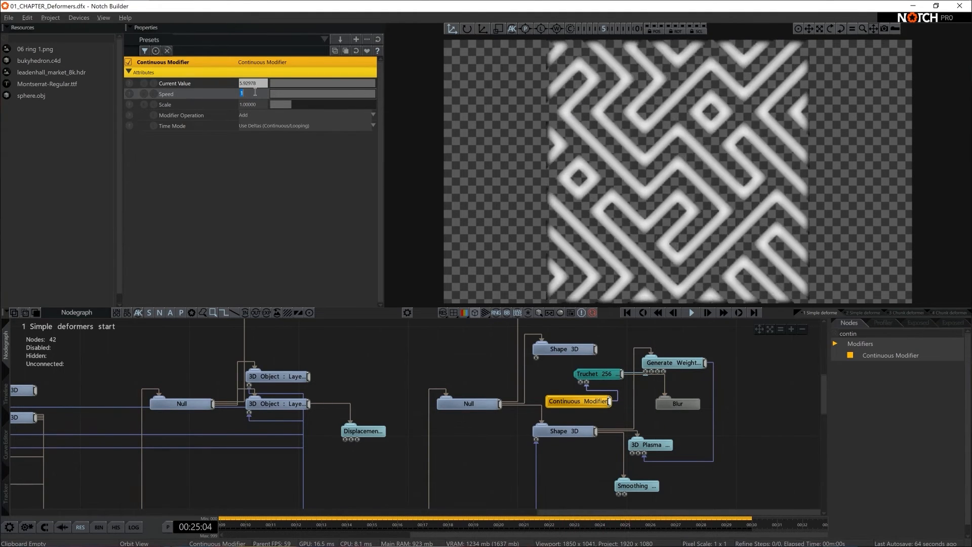
pyautogui.press('Return')
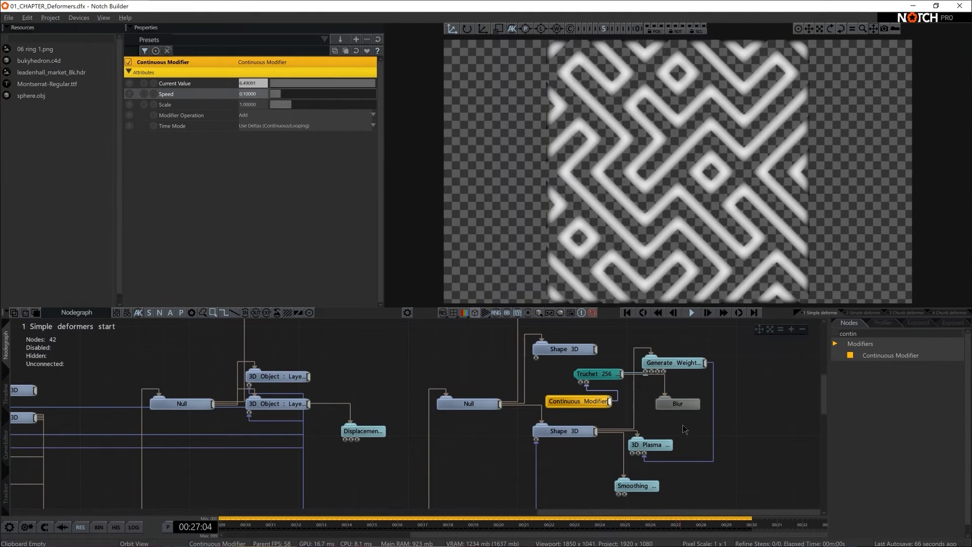
# - Turn off Preview In Viewport on the Truchet node and play the timeline to watch the animated displacement
pyautogui.click(591, 374)
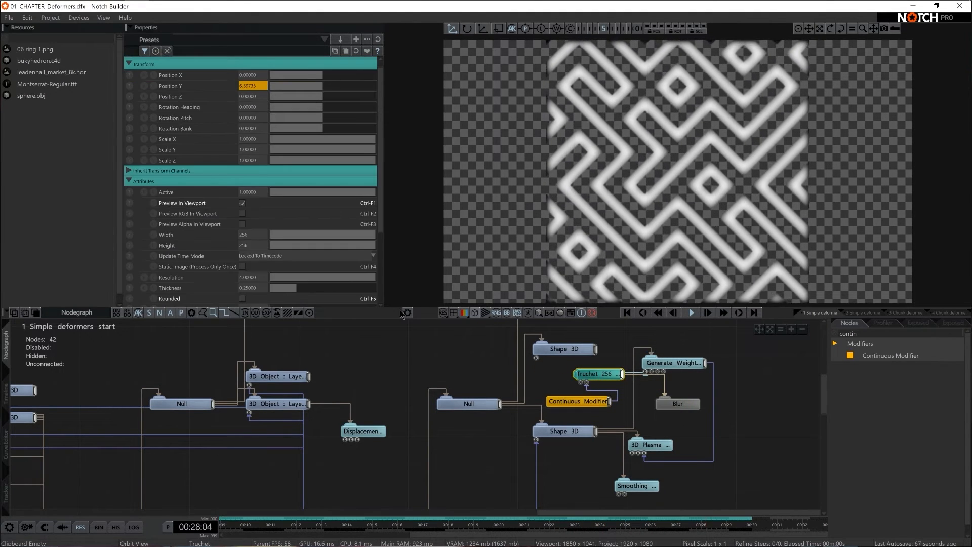
pyautogui.click(242, 203)
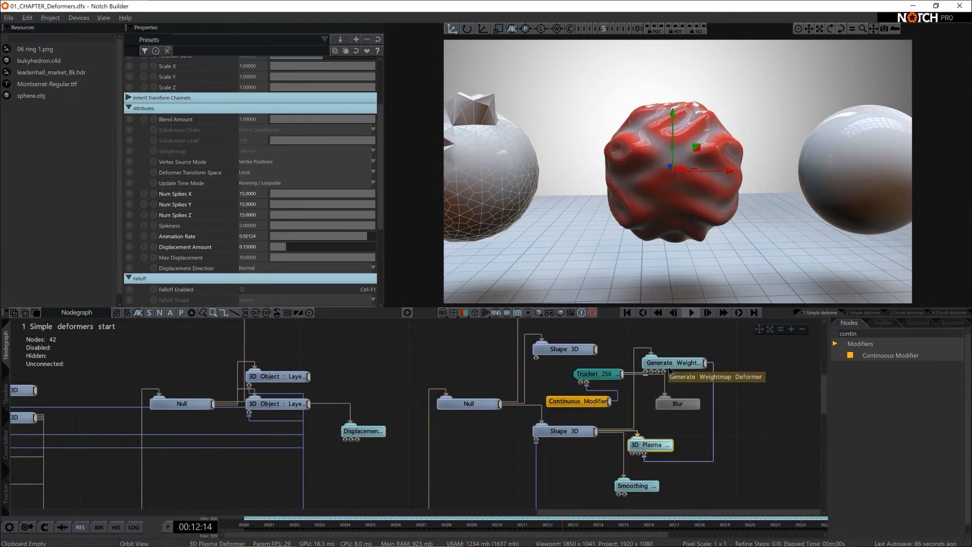
pyautogui.press('space')
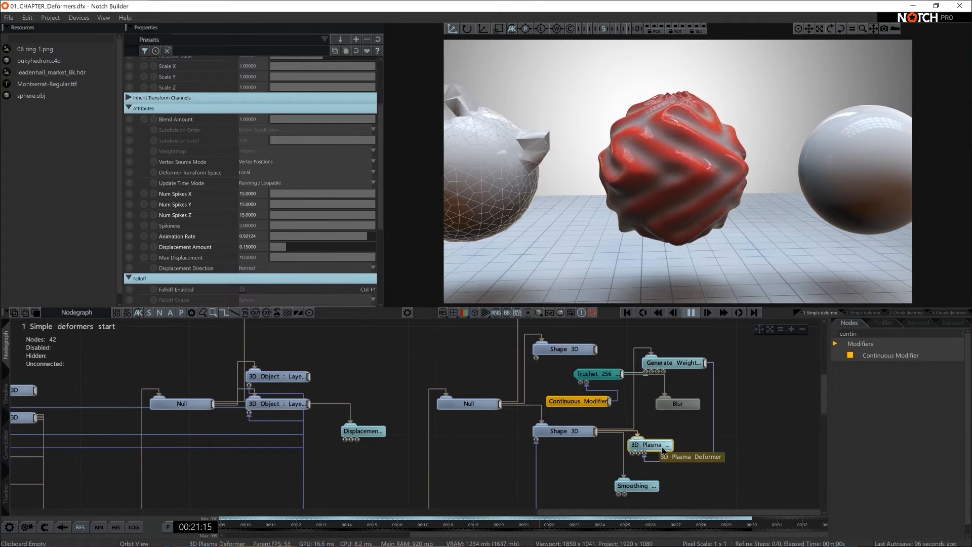
# - Find the Slice Deformer, add it beside the fifth sphere's lower Shape 3D node, connect the two and select the deformer
pyautogui.scroll(-2, 658, 446)
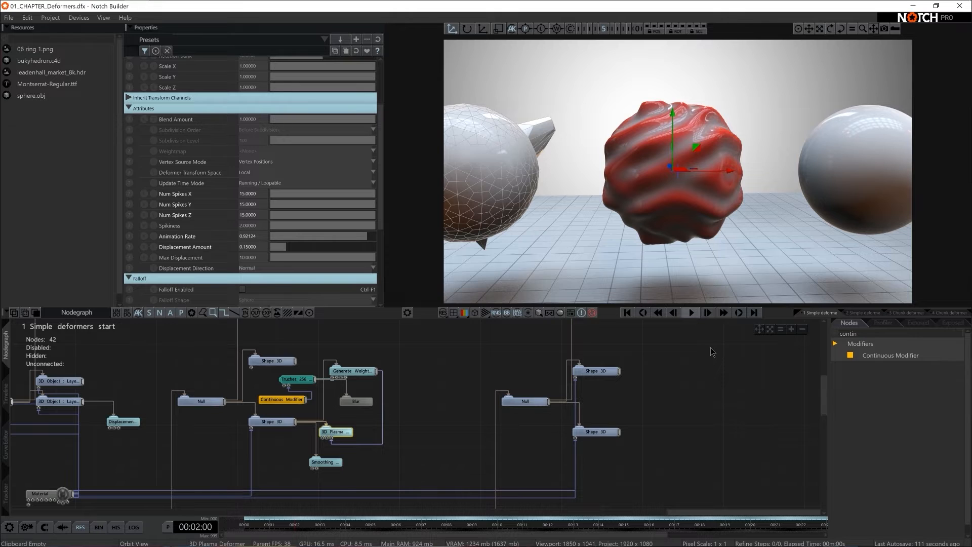
pyautogui.press('0')
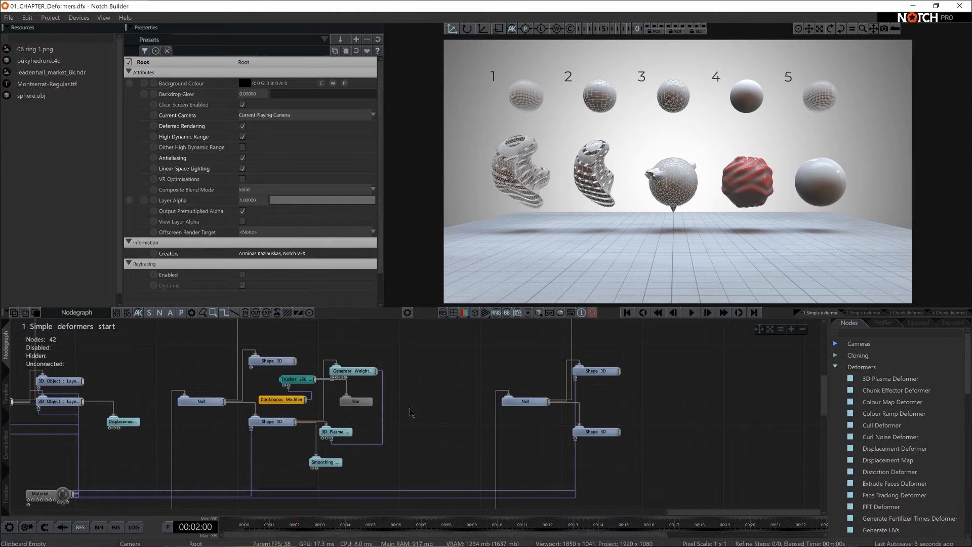
pyautogui.scroll(-1, 438, 397)
pyautogui.moveTo(435, 396); pyautogui.dragTo(859, 378, button='middle')
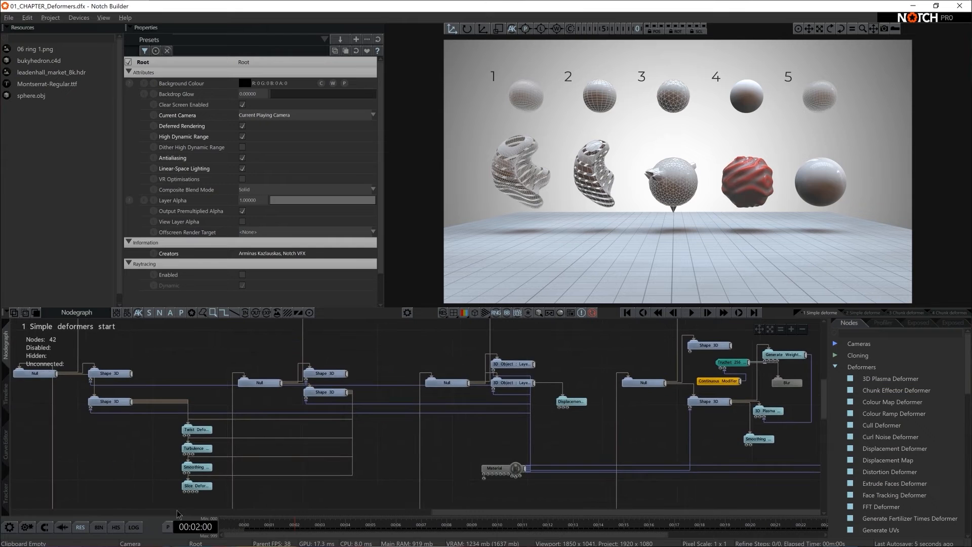
pyautogui.moveTo(385, 476); pyautogui.dragTo(2, 461, button='middle')
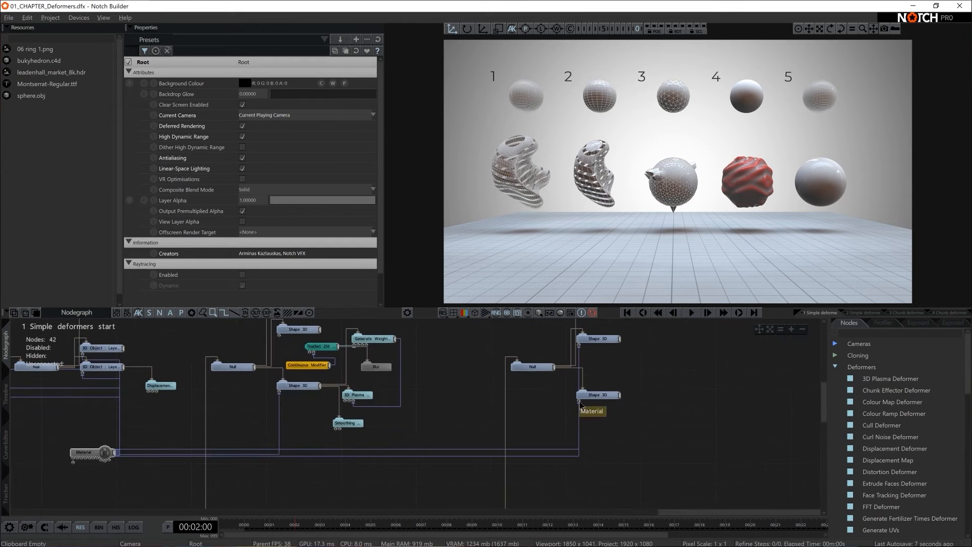
pyautogui.write('slice')
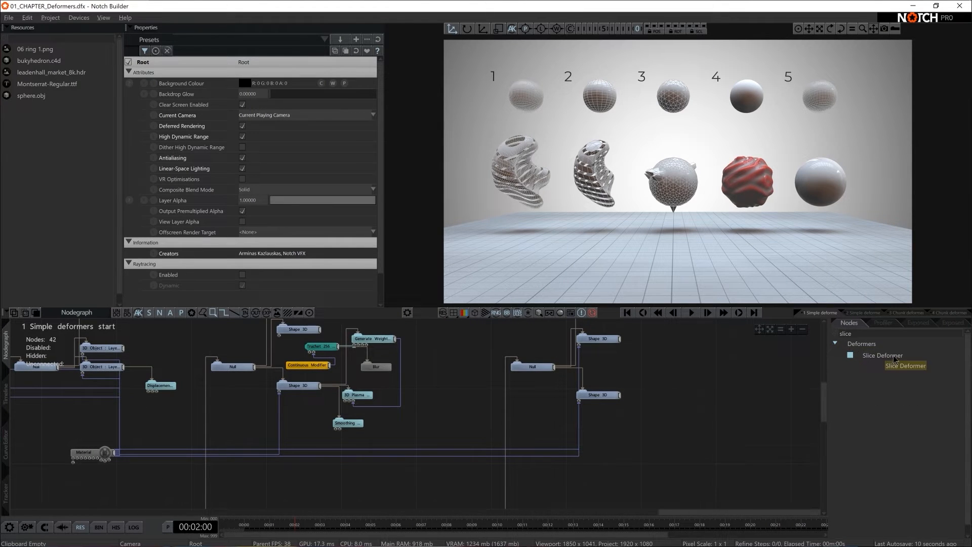
pyautogui.moveTo(880, 355); pyautogui.dragTo(643, 405)
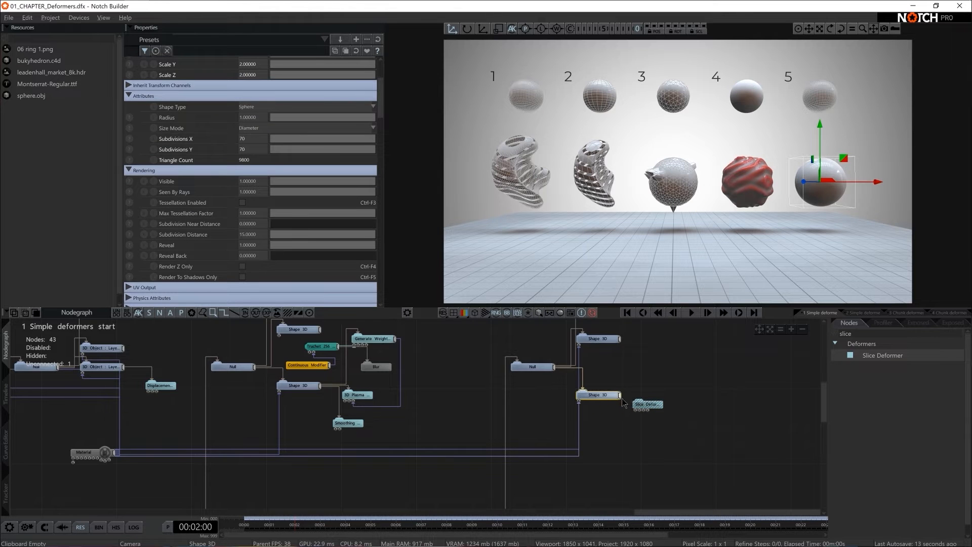
pyautogui.scroll(1, 693, 398)
pyautogui.moveTo(693, 398); pyautogui.dragTo(551, 418, button='middle')
pyautogui.click(490, 428)
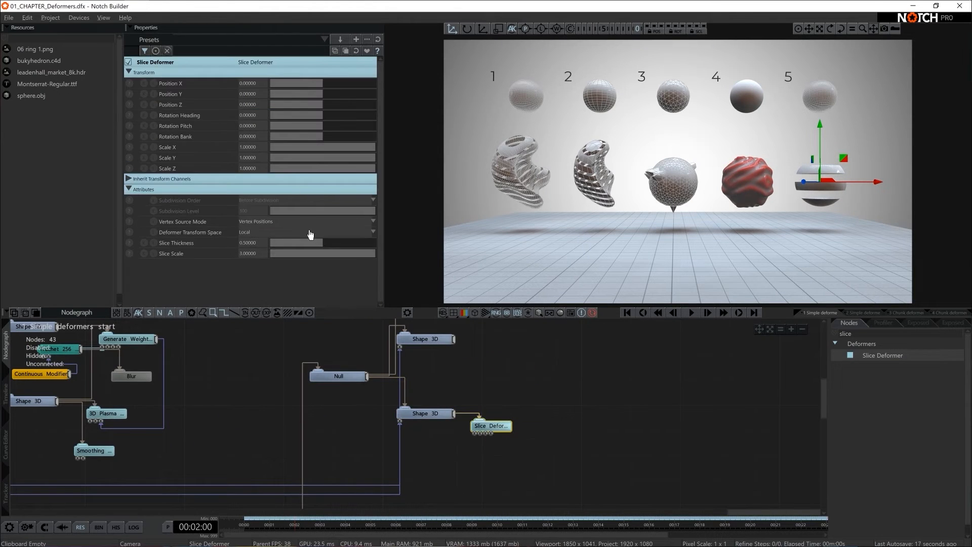
# - Set the Slice Deformer's Slice Scale to 10 and its Slice Thickness to 0.25
pyautogui.moveTo(319, 242); pyautogui.dragTo(296, 244)
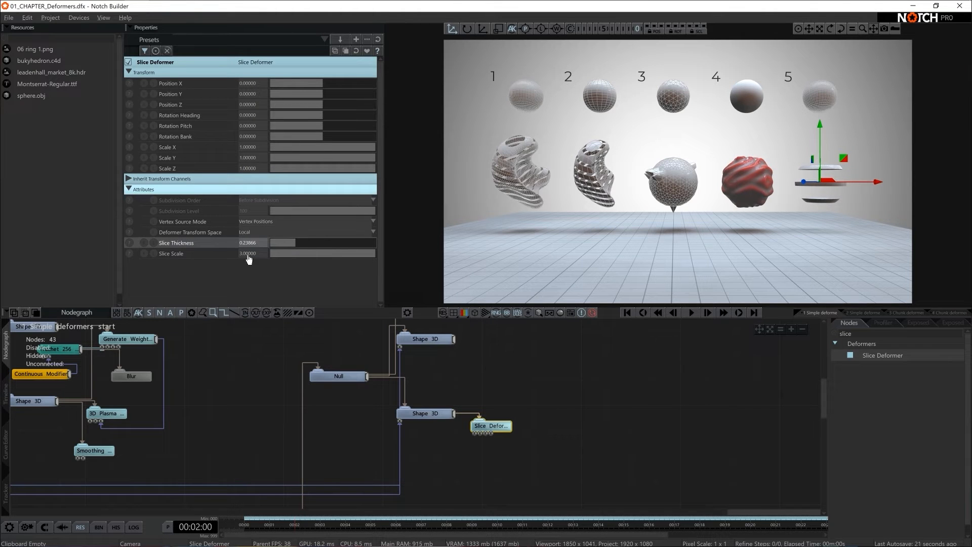
pyautogui.moveTo(357, 257); pyautogui.dragTo(638, 263)
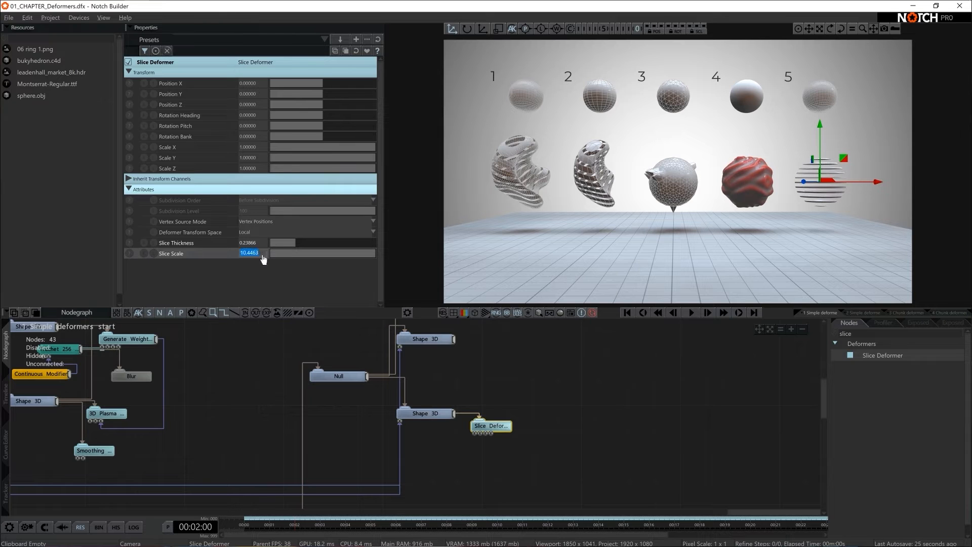
pyautogui.write('10')
pyautogui.press('Return')
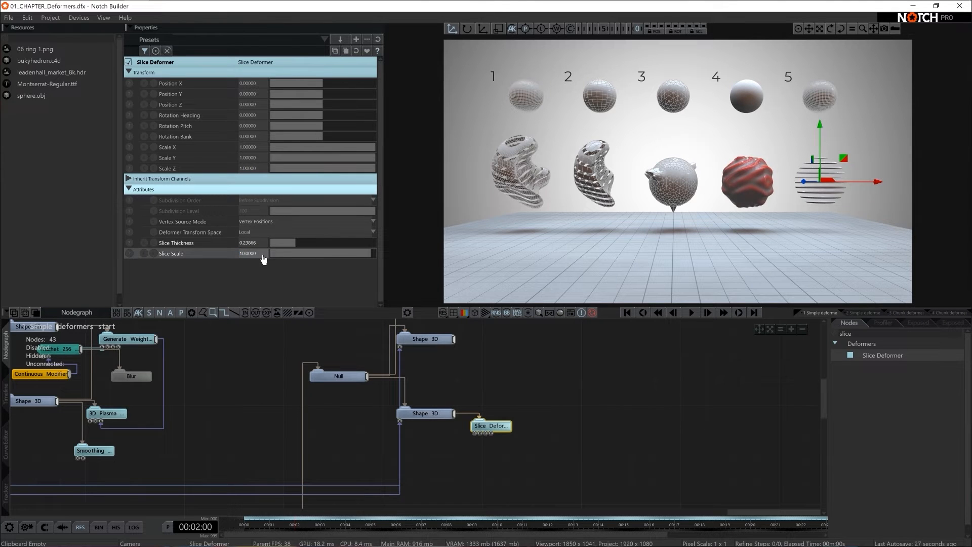
pyautogui.click(261, 243)
pyautogui.write('0.25')
pyautogui.press('Return')
# - Set the Slice Deformer's Rotation Pitch to -45 and deselect the node
pyautogui.moveTo(323, 123); pyautogui.dragTo(308, 122)
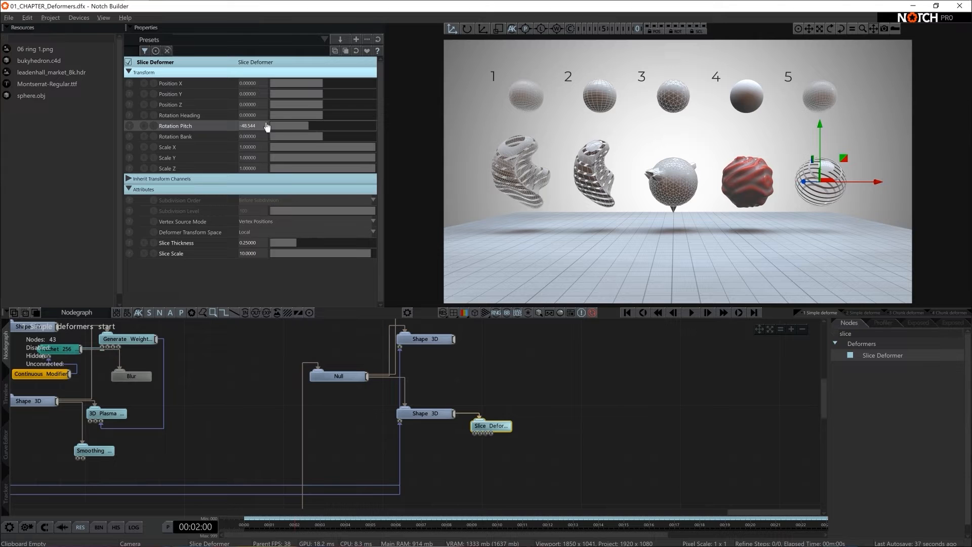
pyautogui.write('-45')
pyautogui.press('Return')
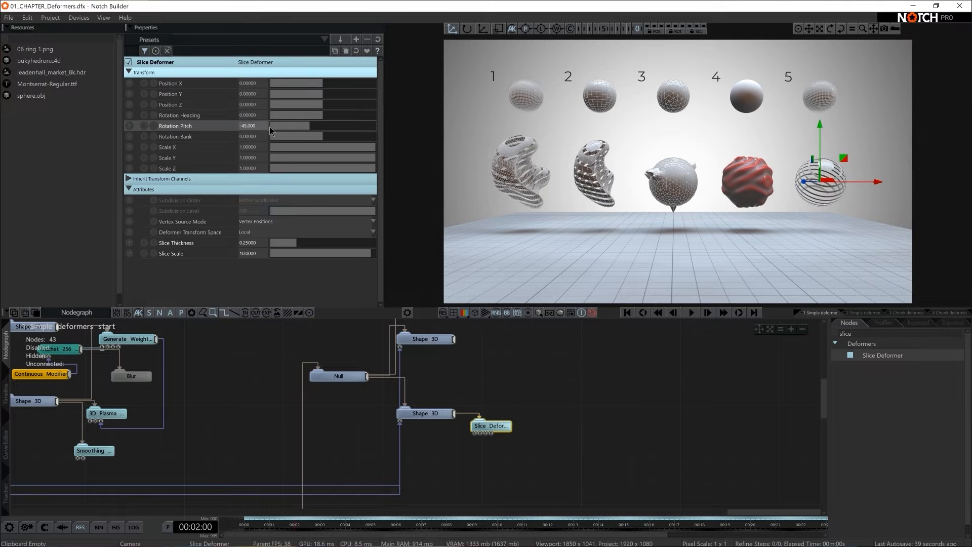
pyautogui.click(578, 431)
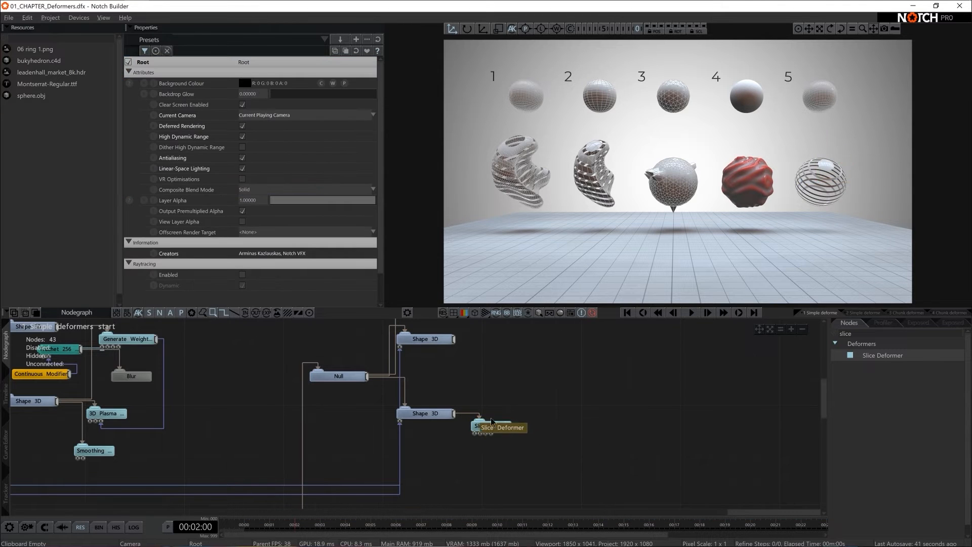
# - Find the Chunk Effector Deformer, connect it below the fifth sphere's lower Shape 3D node, and move the Slice Deformer above it
pyautogui.moveTo(481, 427)
pyautogui.mouseDown()
pyautogui.moveTo(504, 430)
pyautogui.moveTo(478, 420)
pyautogui.mouseUp()
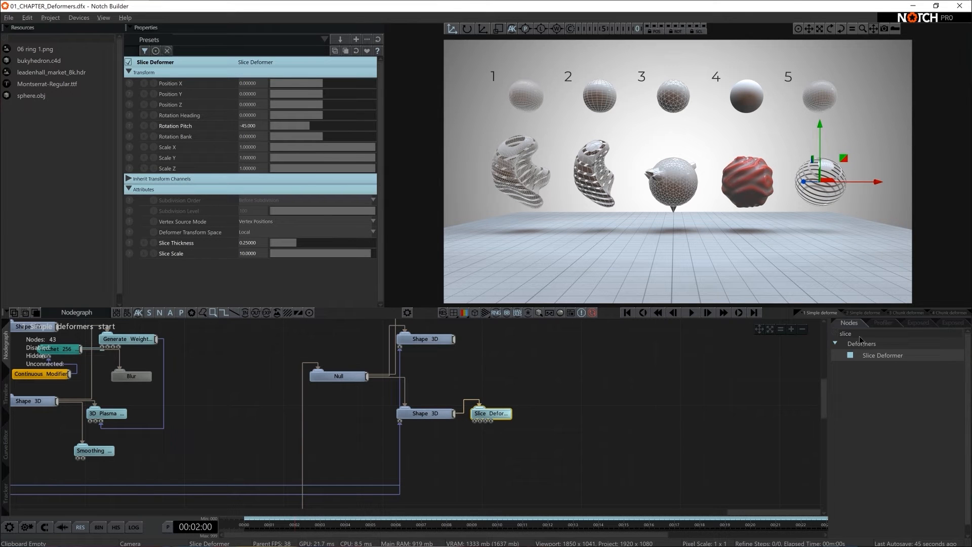
pyautogui.write('chun')
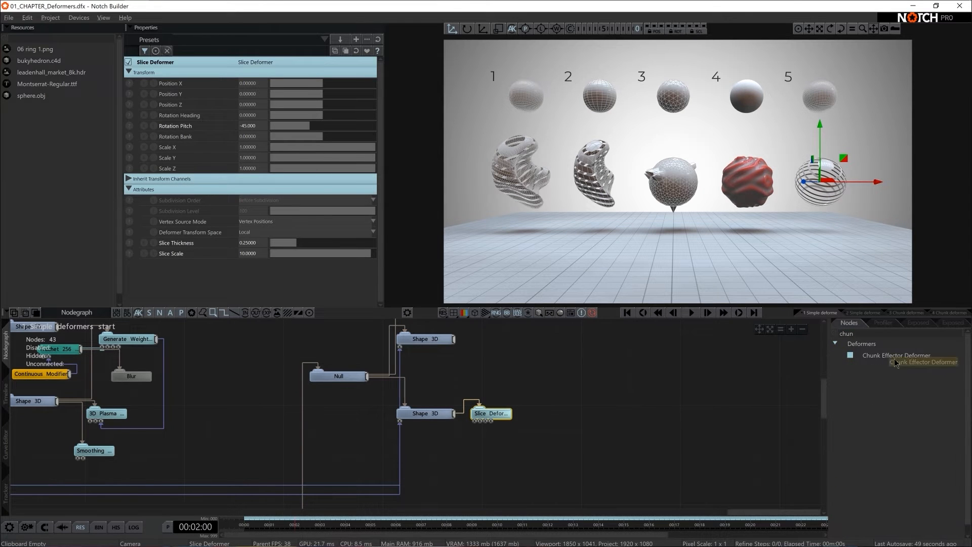
pyautogui.moveTo(907, 360); pyautogui.dragTo(492, 450)
pyautogui.moveTo(485, 416); pyautogui.dragTo(496, 396)
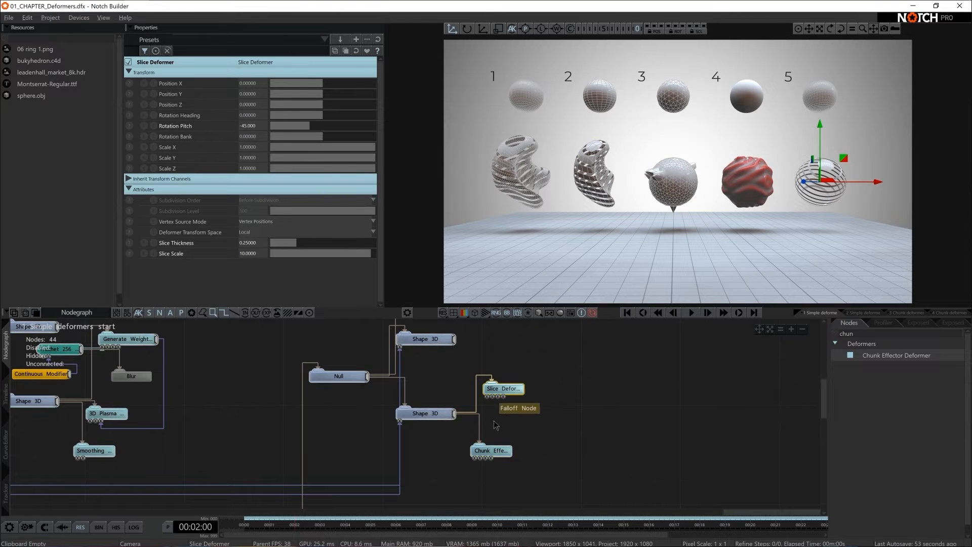
pyautogui.moveTo(499, 436); pyautogui.dragTo(500, 432)
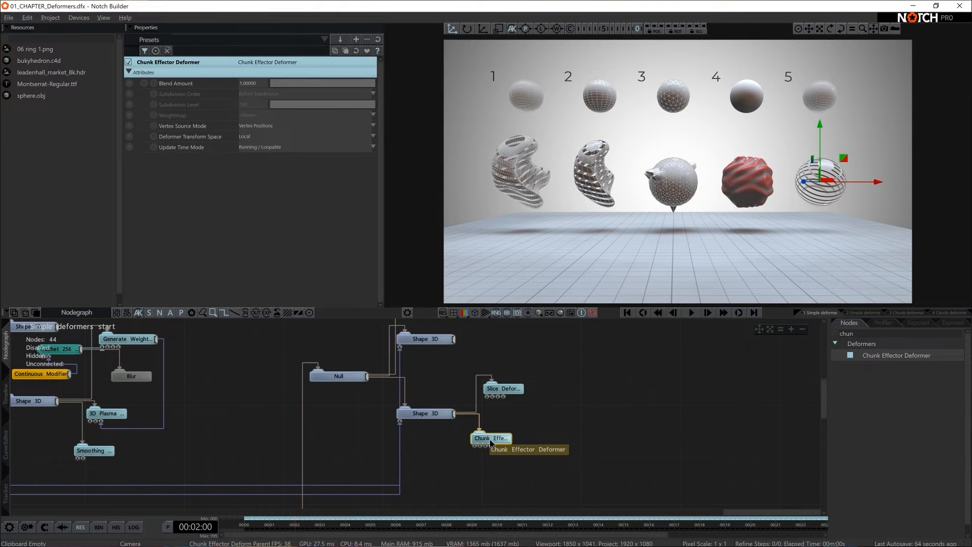
# - Add a Turbulence Effector from the cloning effectors and connect it to the Chunk Effector Deformer's Effectors input
pyautogui.moveTo(503, 438); pyautogui.dragTo(589, 451, button='middle')
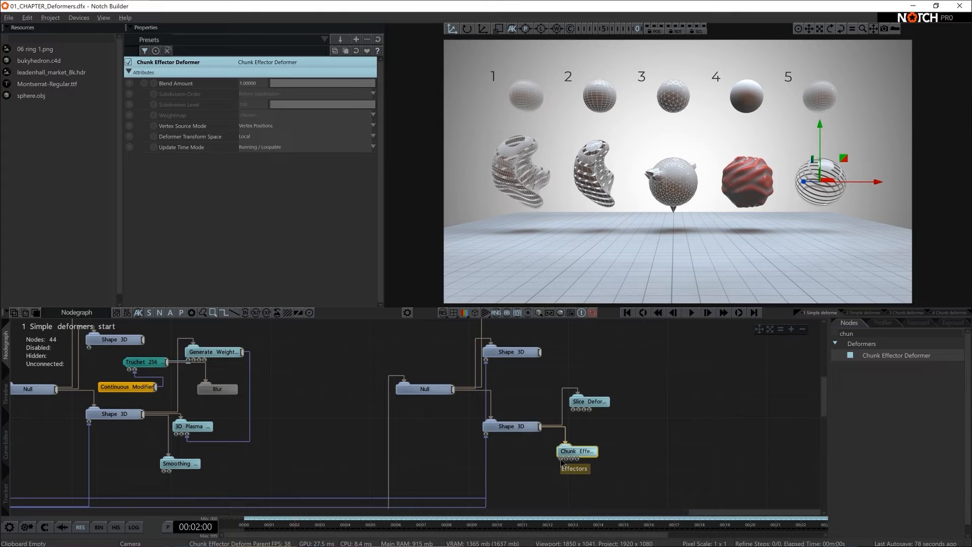
pyautogui.click(835, 336)
pyautogui.click(835, 356)
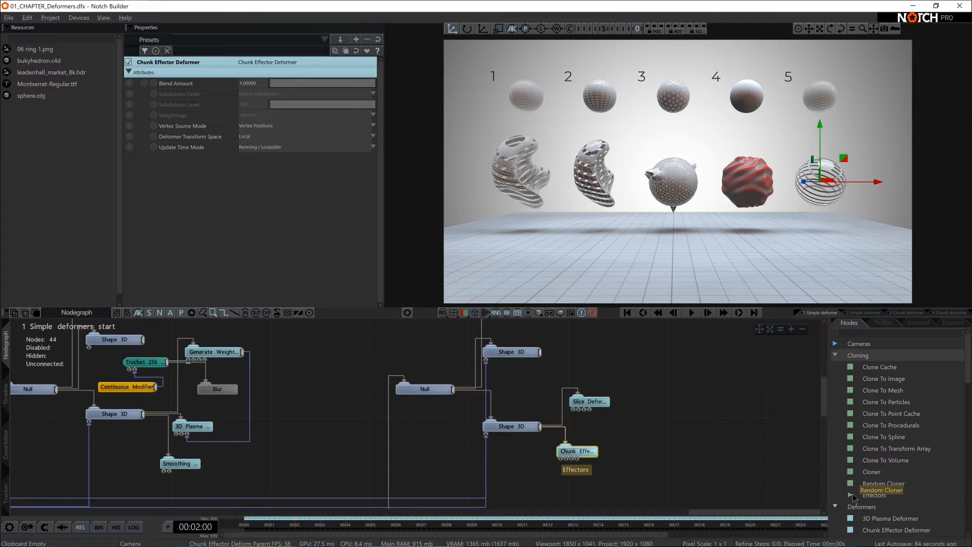
pyautogui.scroll(-1, 849, 485)
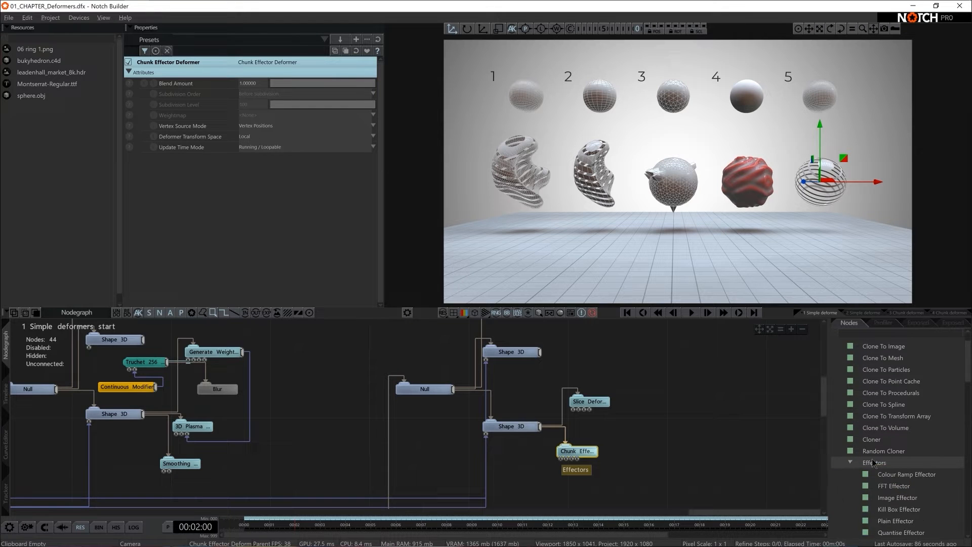
pyautogui.click(850, 462)
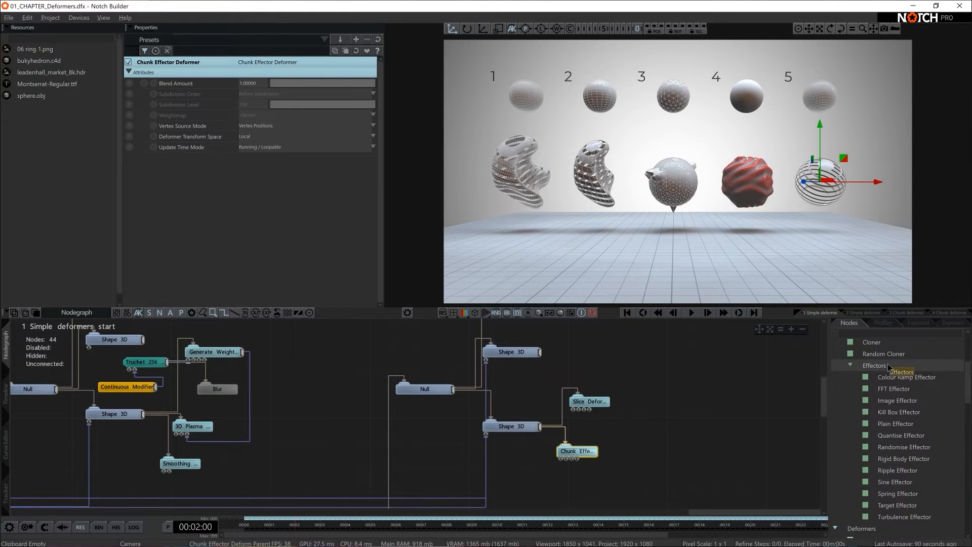
pyautogui.scroll(4, 876, 372)
pyautogui.scroll(-4, 871, 466)
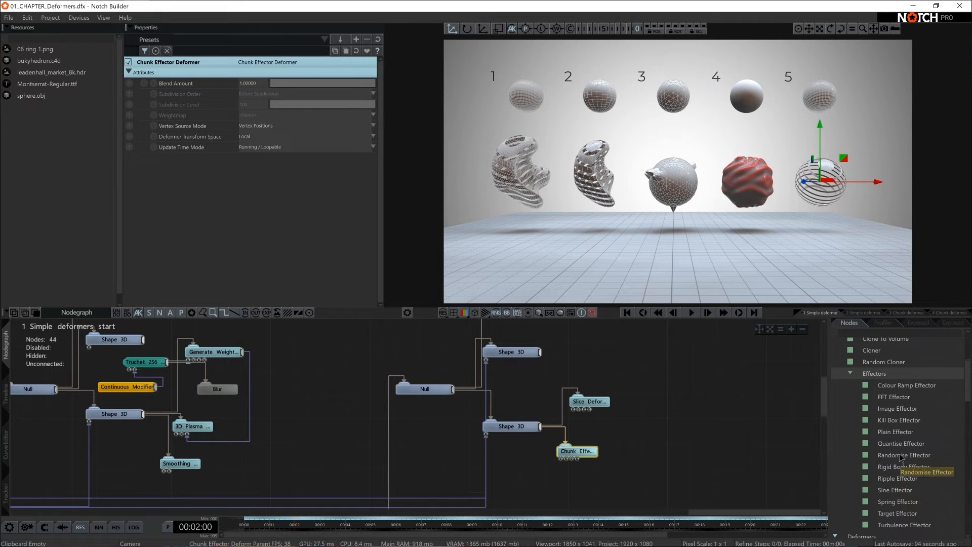
pyautogui.moveTo(901, 522); pyautogui.dragTo(552, 481)
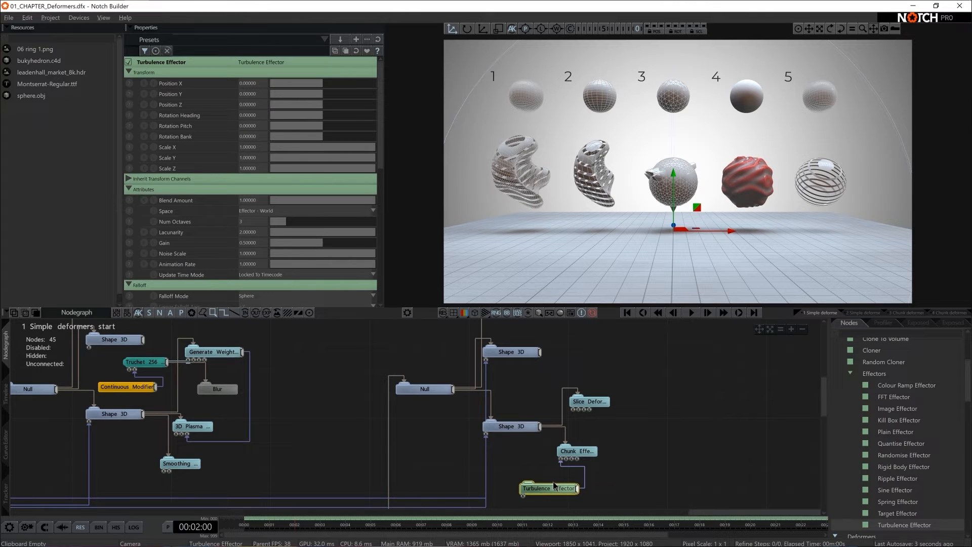
# - Set the Turbulence Effector's effector transform to about position 3.70, -1.98, 2.60, heading 127.6 and pitch -38.2, and preview the animation
pyautogui.scroll(-8, 284, 266)
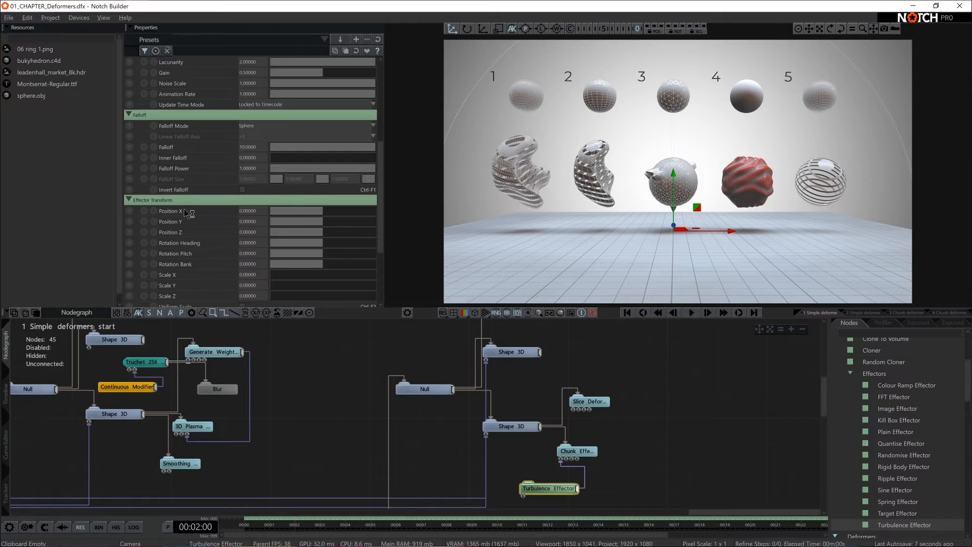
pyautogui.moveTo(328, 211); pyautogui.dragTo(332, 243)
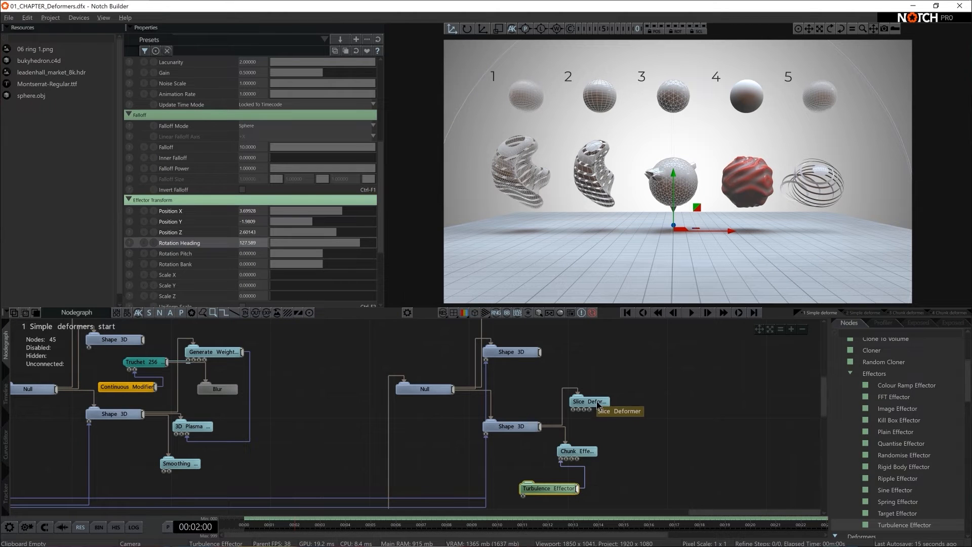
pyautogui.moveTo(317, 253); pyautogui.dragTo(312, 257)
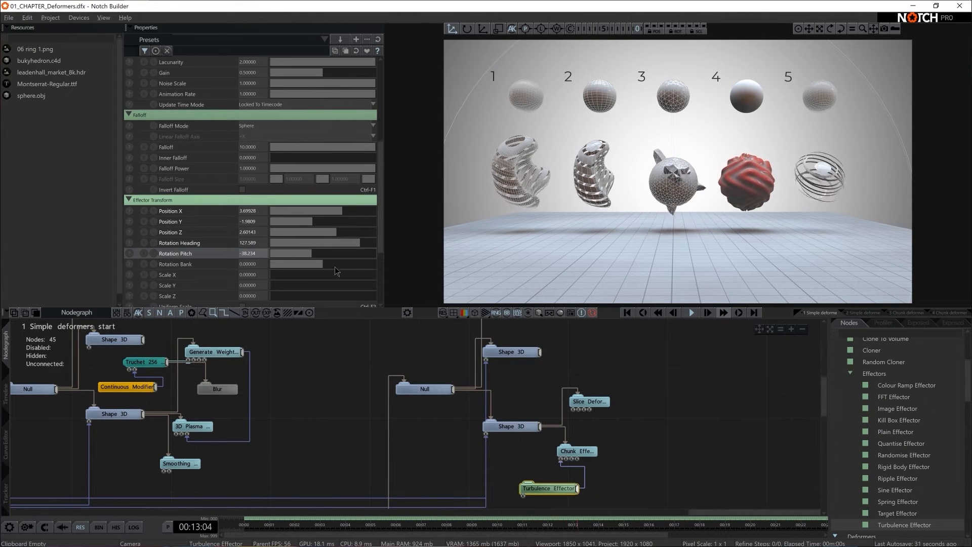
pyautogui.press('space')
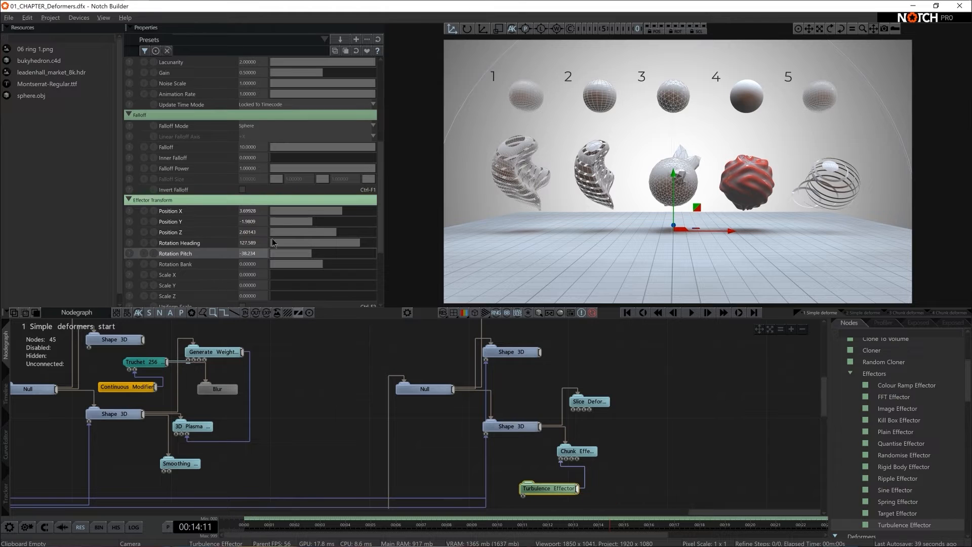
# - Set the Turbulence Effector's own Position X to about -0.21 and its Animation Rate to about 0.24
pyautogui.scroll(5, 282, 232)
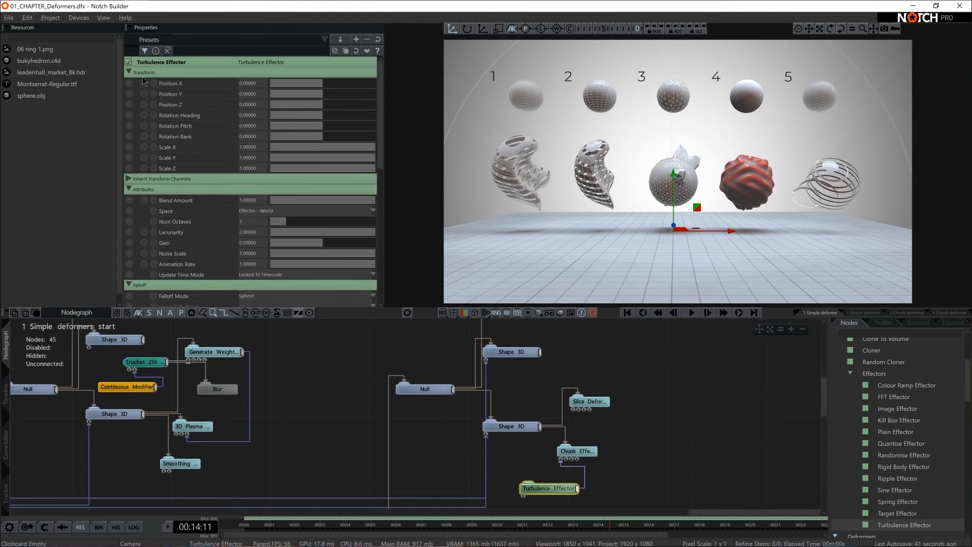
pyautogui.moveTo(325, 84)
pyautogui.mouseDown()
pyautogui.moveTo(338, 90)
pyautogui.moveTo(323, 88)
pyautogui.mouseUp()
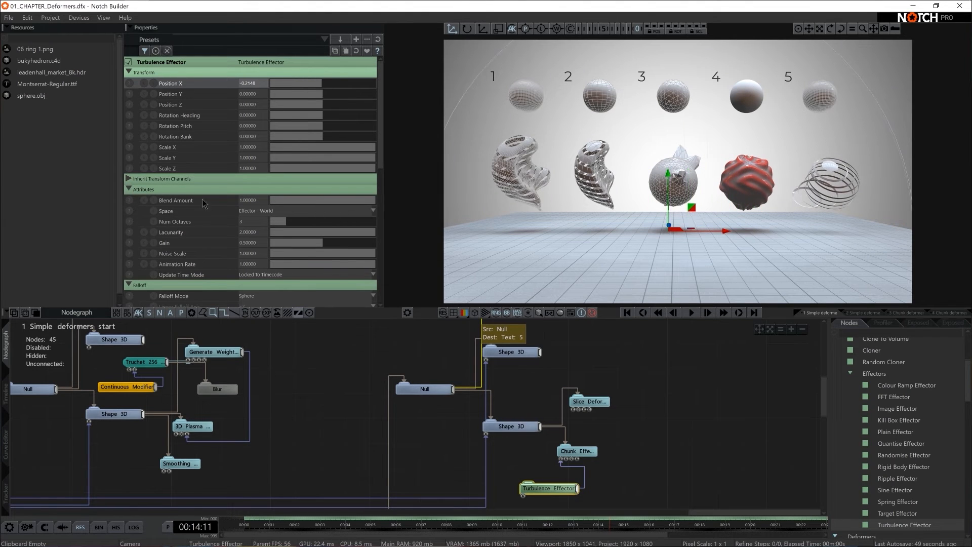
pyautogui.moveTo(304, 264)
pyautogui.mouseDown()
pyautogui.moveTo(319, 265)
pyautogui.moveTo(297, 266)
pyautogui.mouseUp()
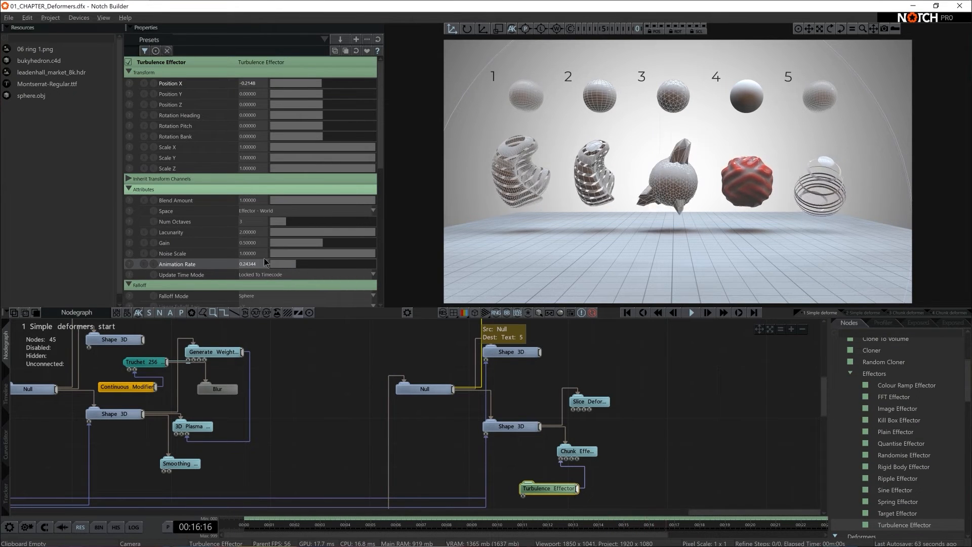
# - Test the Turbulence Effector's Falloff during playback and return it to 10
pyautogui.scroll(-5, 264, 257)
pyautogui.moveTo(346, 195); pyautogui.dragTo(386, 196)
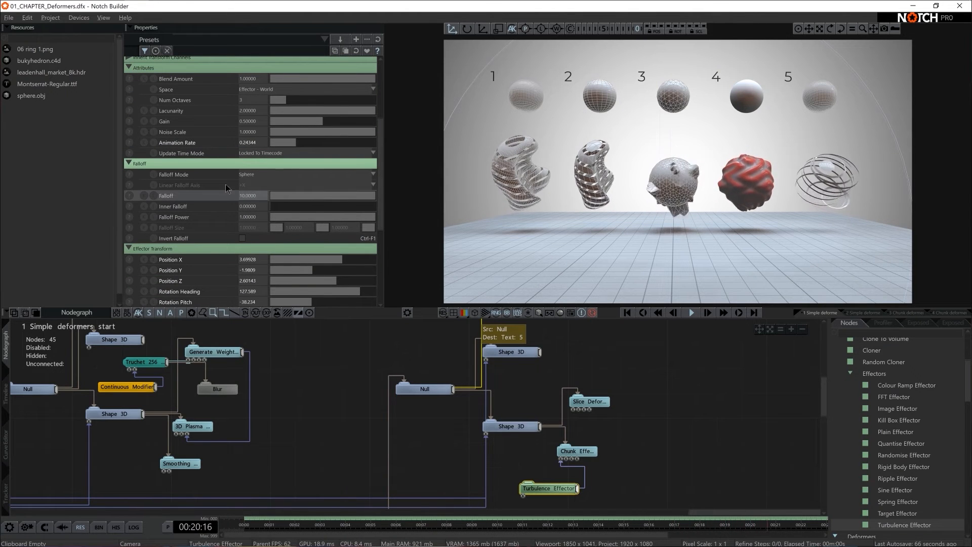
pyautogui.scroll(-2, 169, 247)
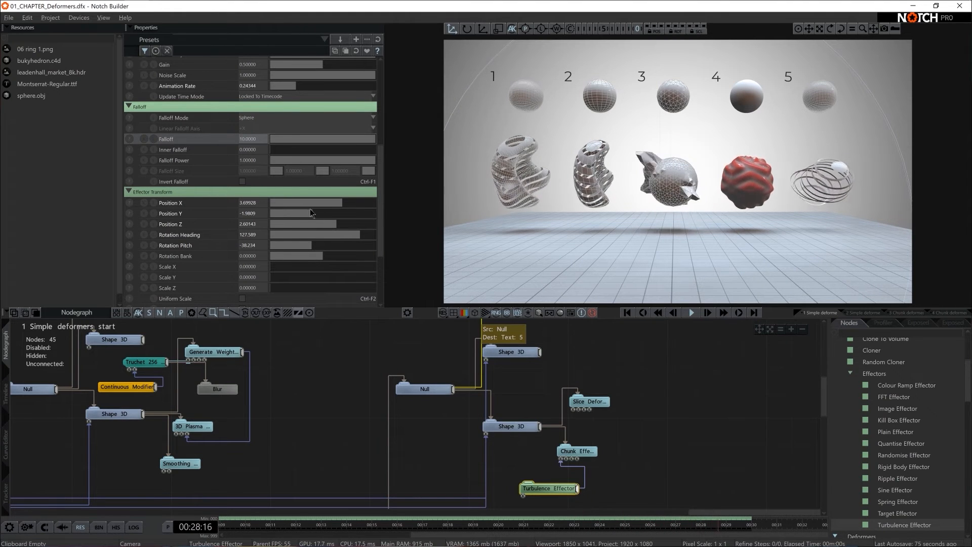
pyautogui.scroll(3, 299, 243)
pyautogui.scroll(3, 299, 244)
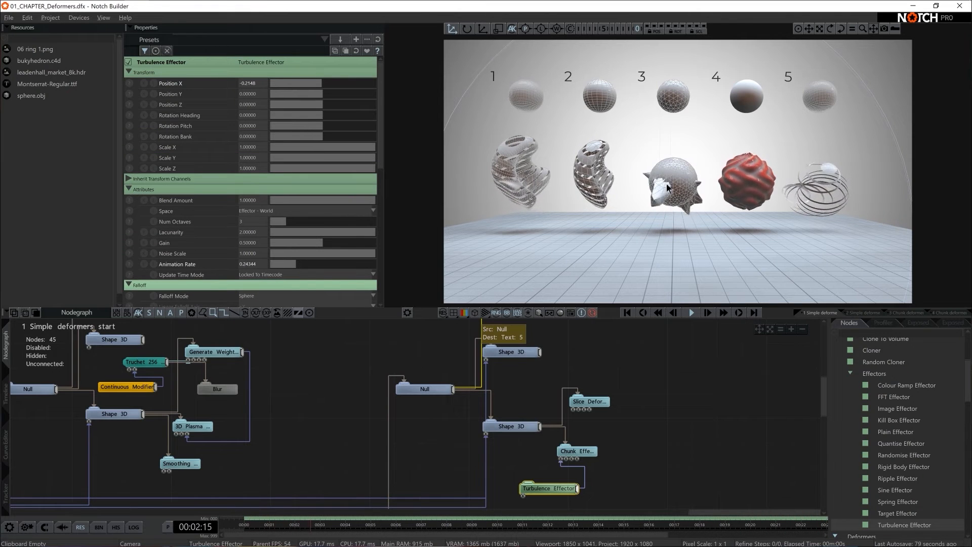
# - Adjust the effector transform to about 15 Rotation Pitch, -86.3 Rotation Bank, 73.5 Rotation Heading and 3.22 Position Z
pyautogui.scroll(-8, 351, 216)
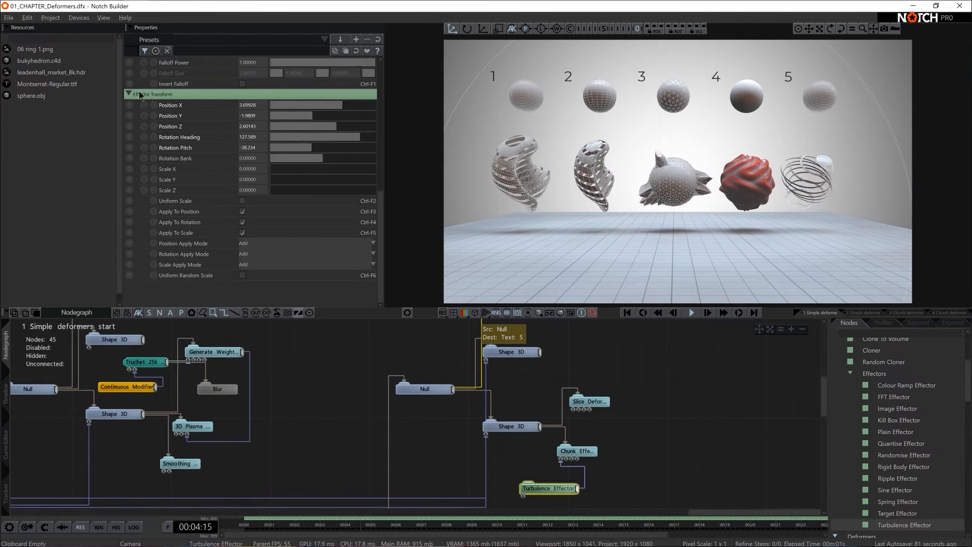
pyautogui.moveTo(318, 146); pyautogui.dragTo(297, 160)
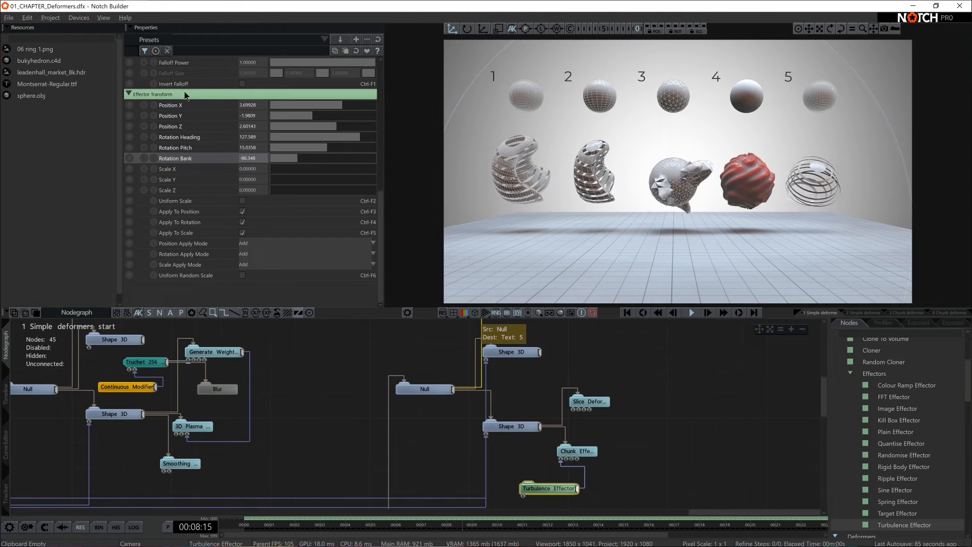
pyautogui.moveTo(361, 137)
pyautogui.mouseDown()
pyautogui.moveTo(336, 138)
pyautogui.moveTo(344, 137)
pyautogui.mouseUp()
pyautogui.moveTo(338, 126); pyautogui.dragTo(339, 125)
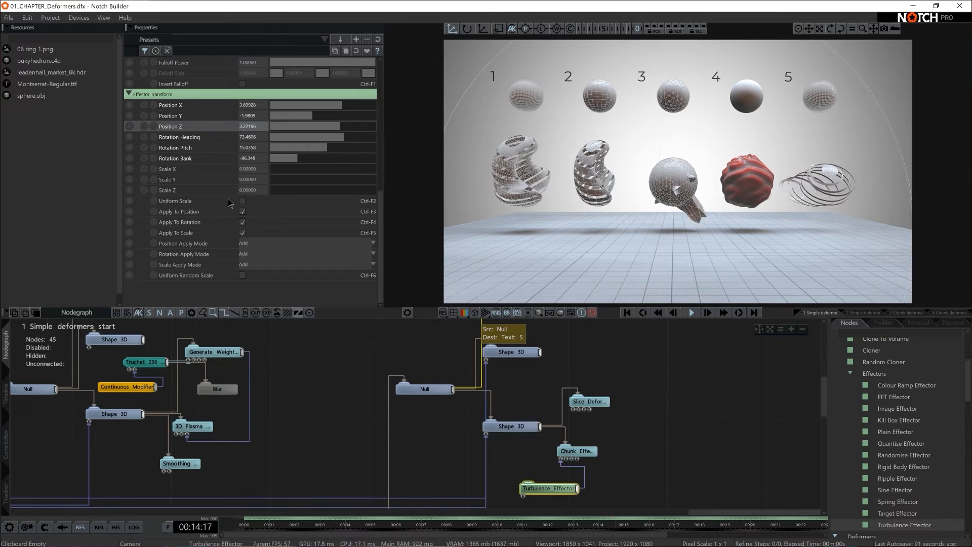
pyautogui.scroll(10, 294, 269)
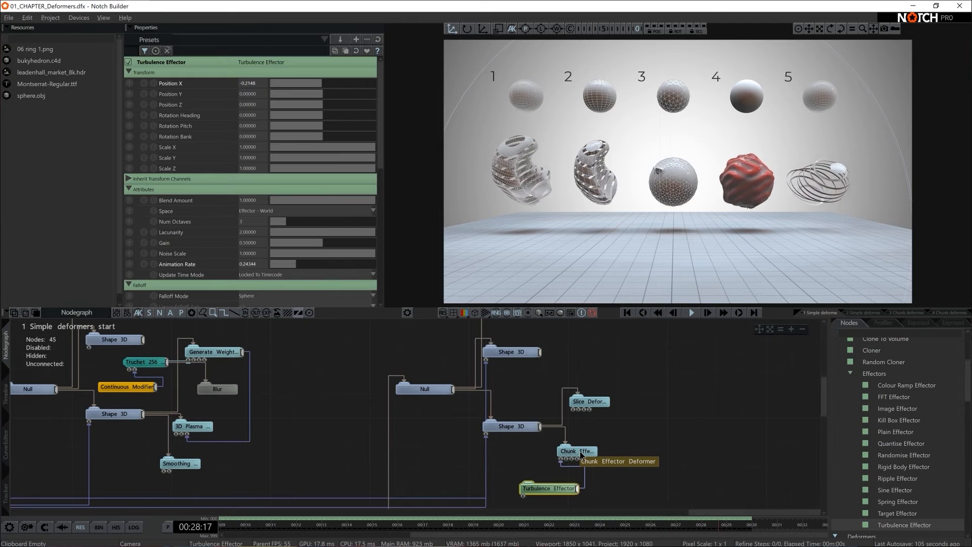
# - Select the fifth sphere's lower Shape 3D node, then preview the 3 Chunk deformer start and 4 Chunk deformer Finish layers by soloing each
pyautogui.click(514, 426)
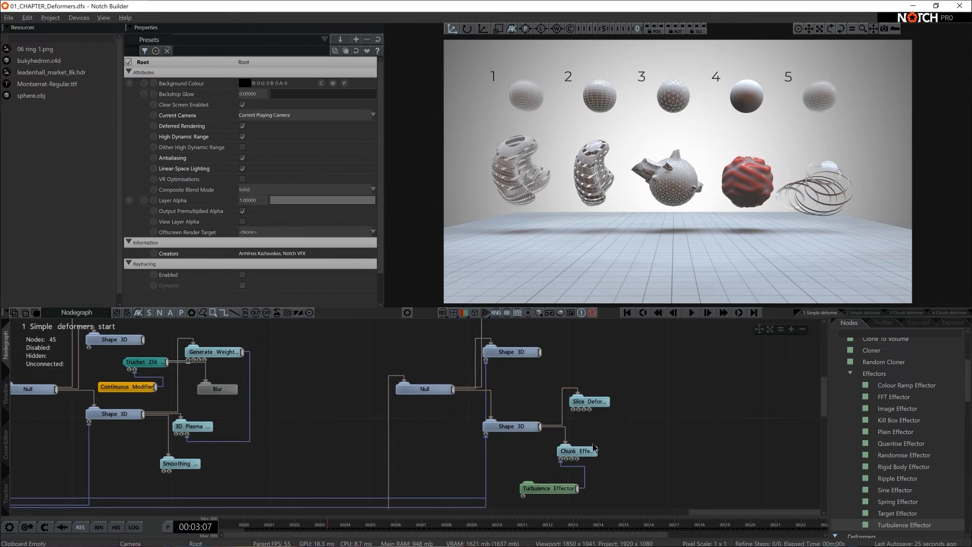
pyautogui.click(529, 428)
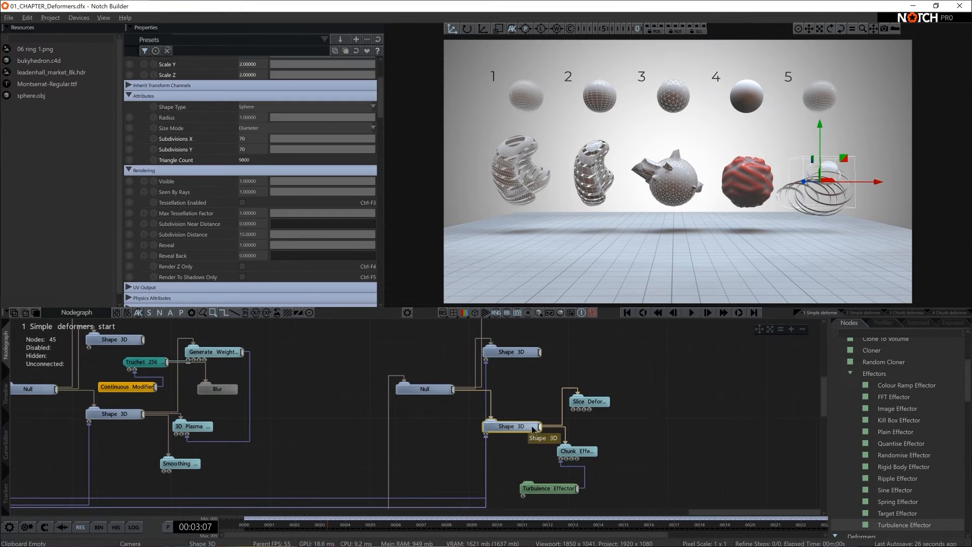
pyautogui.click(6, 386)
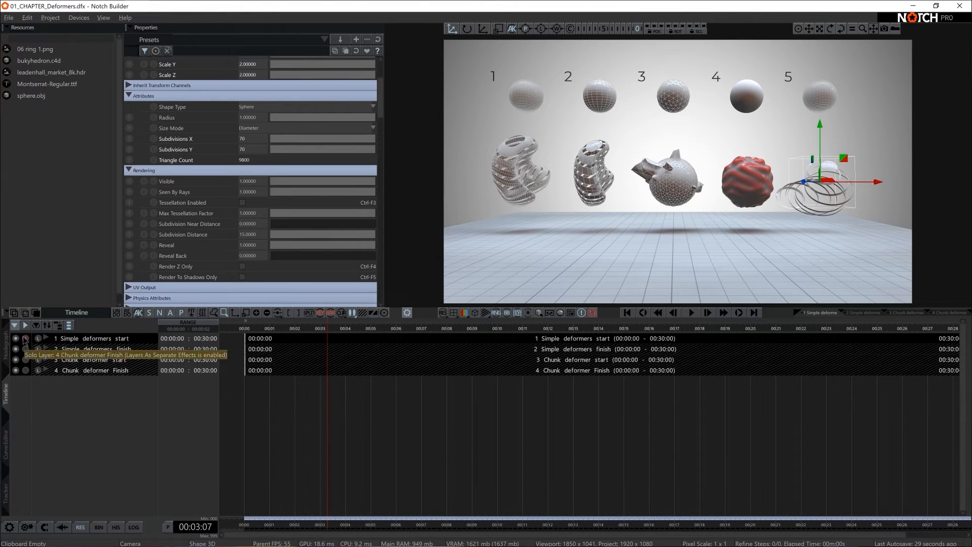
pyautogui.click(27, 360)
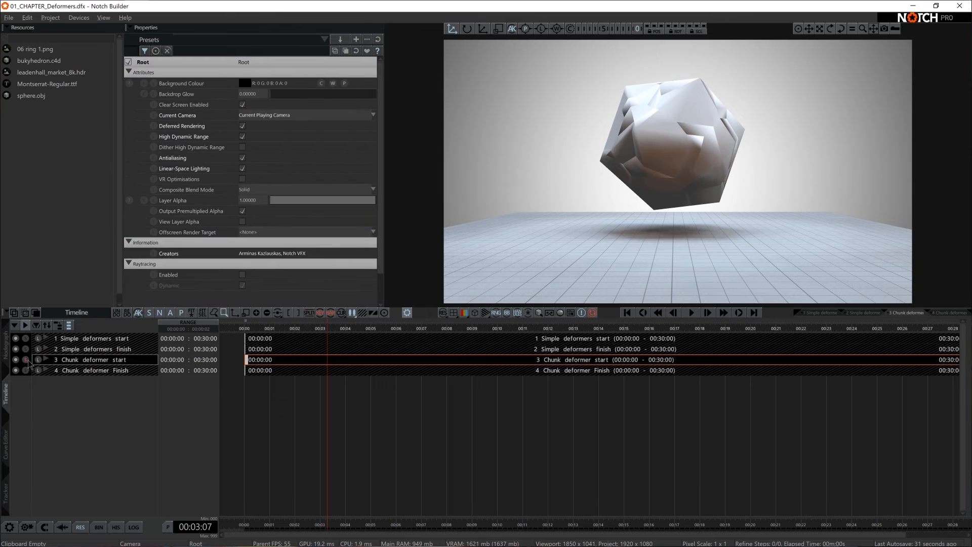
pyautogui.click(27, 370)
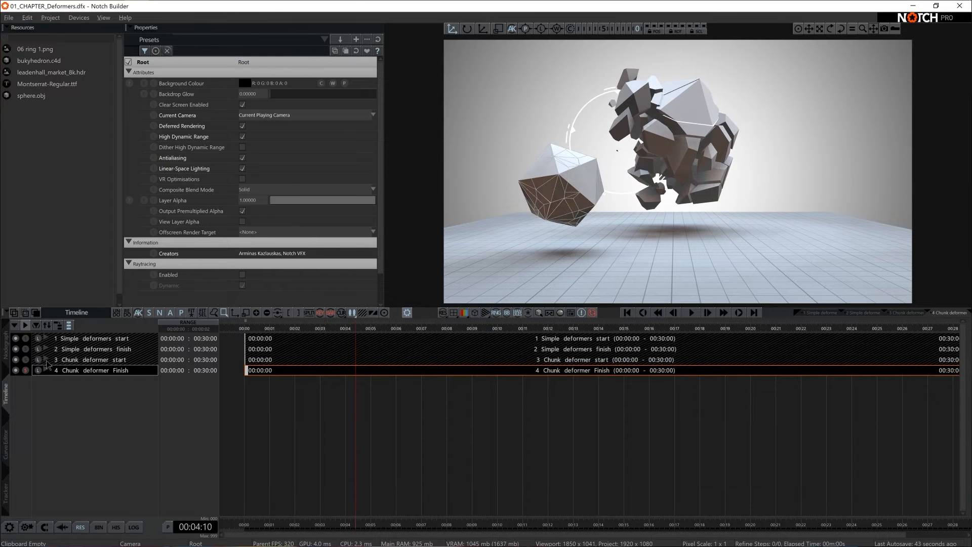
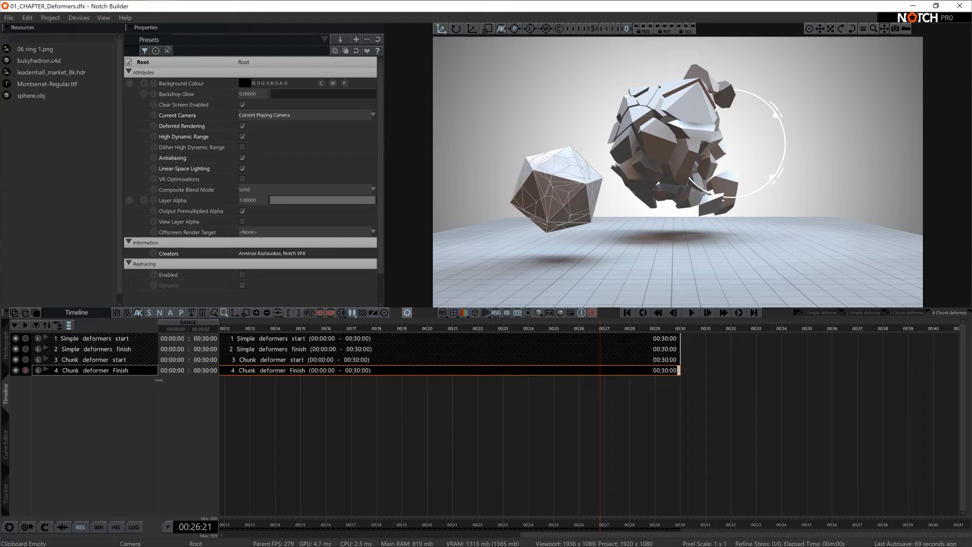
# - Solo the 3 Chunk deformer start layer and open its node graph
pyautogui.click(32, 361)
pyautogui.click(8, 344)
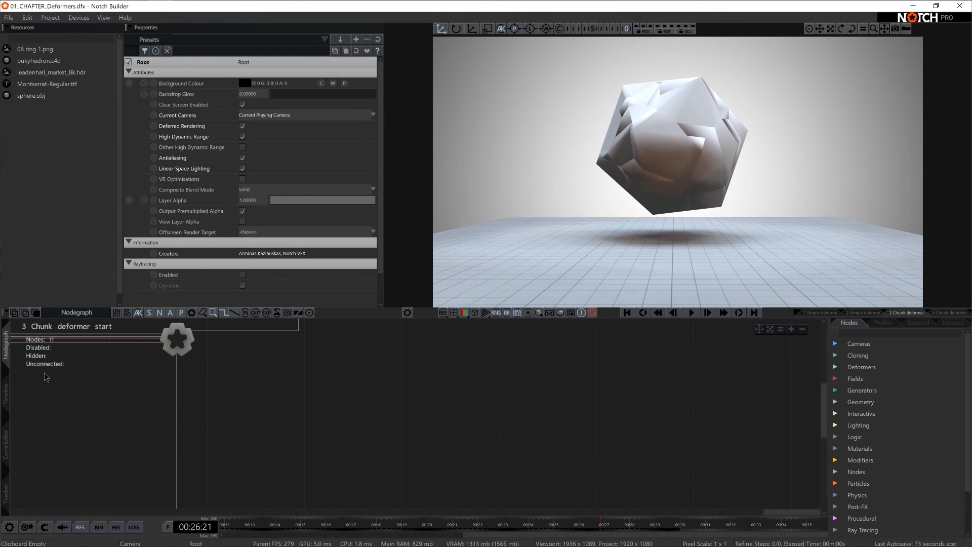
pyautogui.click(7, 395)
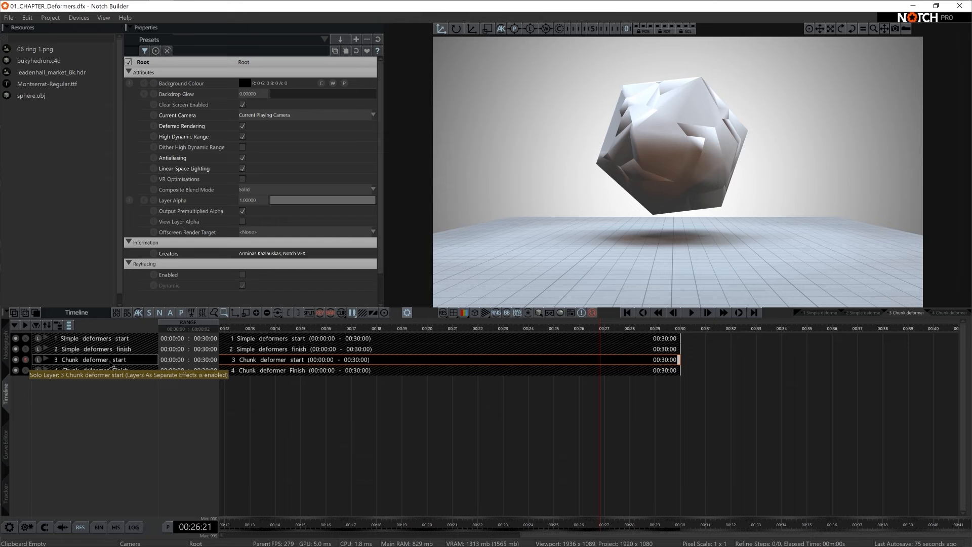
pyautogui.click(7, 344)
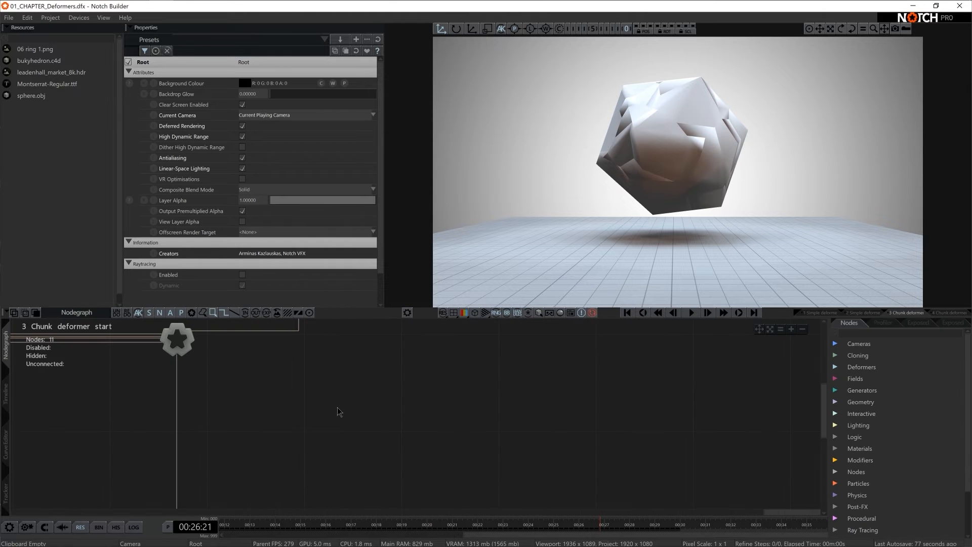
# - Examine the layer's existing nodes: the Camera, the Shape 3D floor plane and the Voronoi Fracture 3D Object
pyautogui.scroll(-3, 432, 406)
pyautogui.moveTo(432, 406); pyautogui.dragTo(758, 438, button='middle')
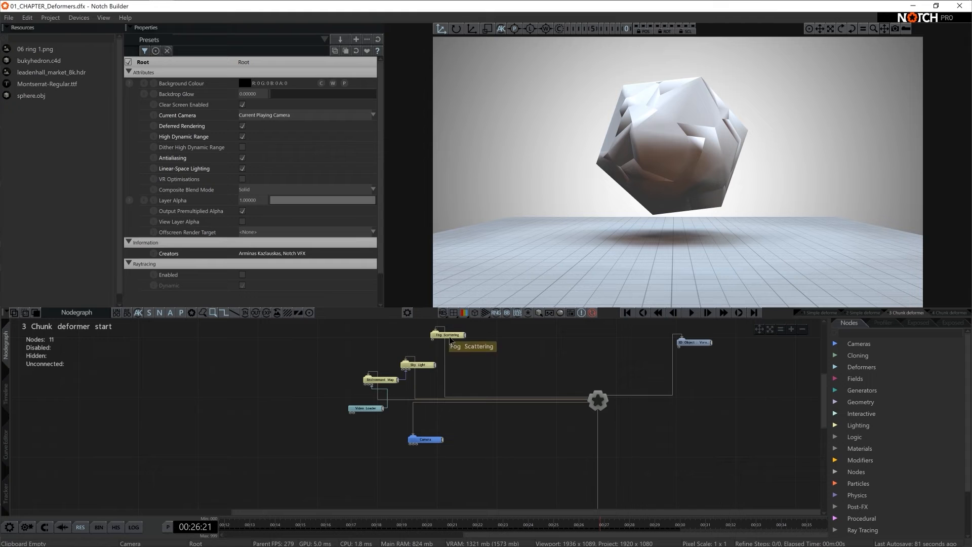
pyautogui.click(439, 441)
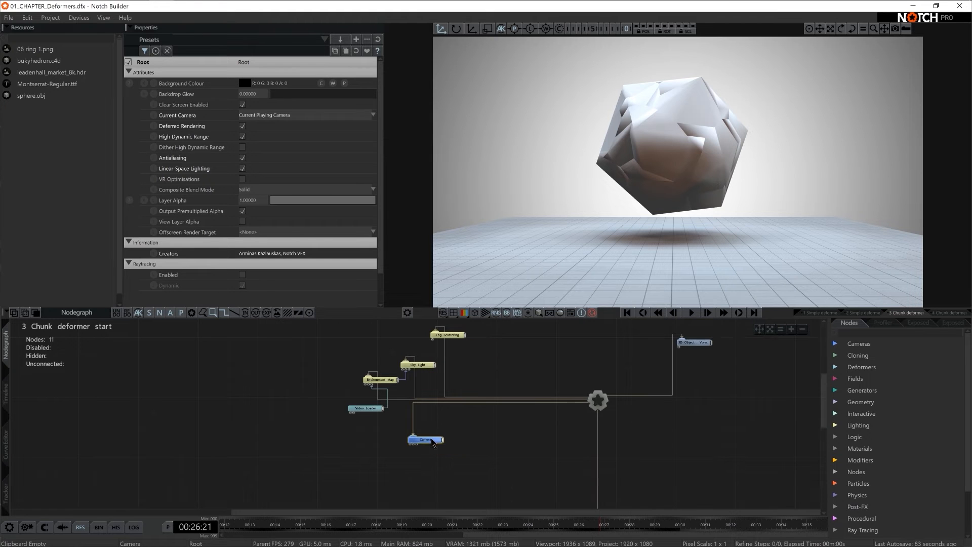
pyautogui.moveTo(549, 429); pyautogui.dragTo(450, 348, button='middle')
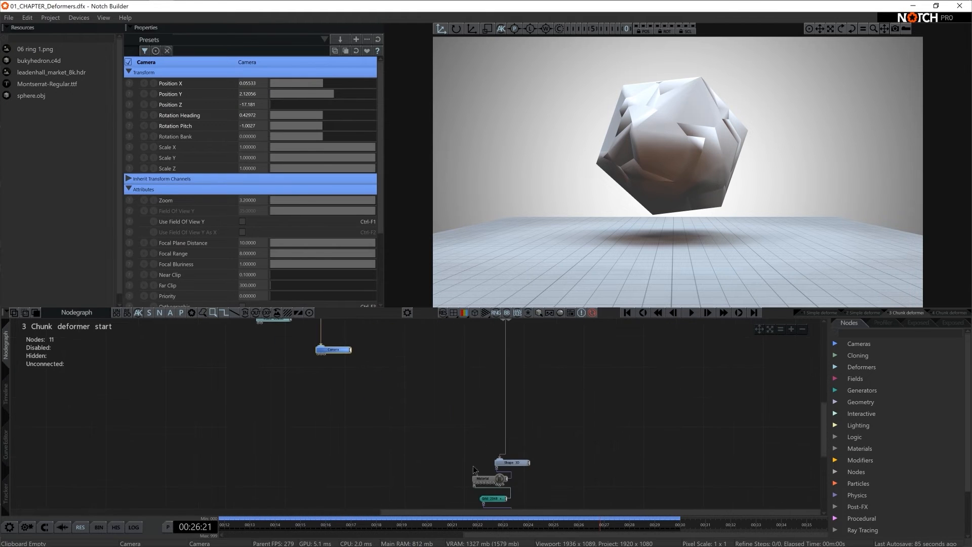
pyautogui.click(517, 462)
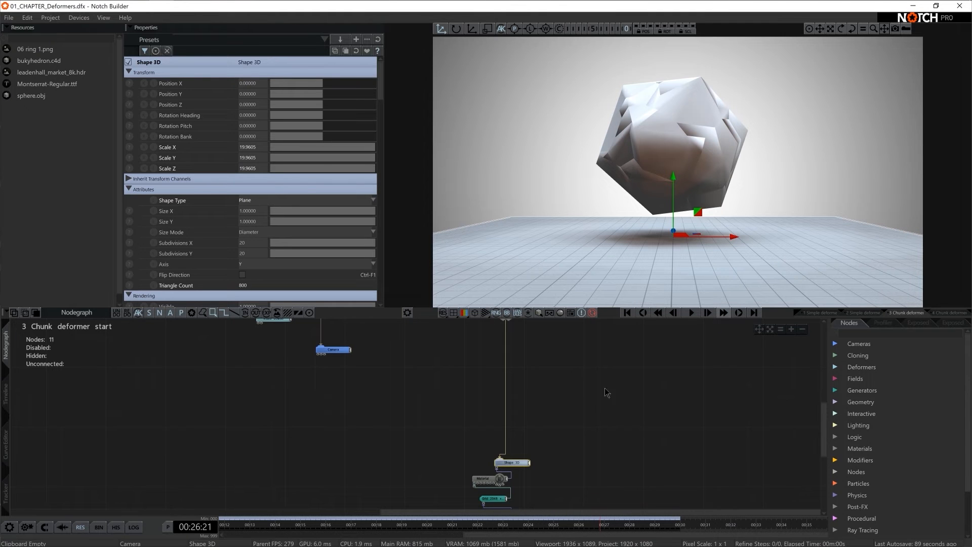
pyautogui.scroll(-2, 630, 383)
pyautogui.scroll(4, 575, 448)
pyautogui.click(587, 357)
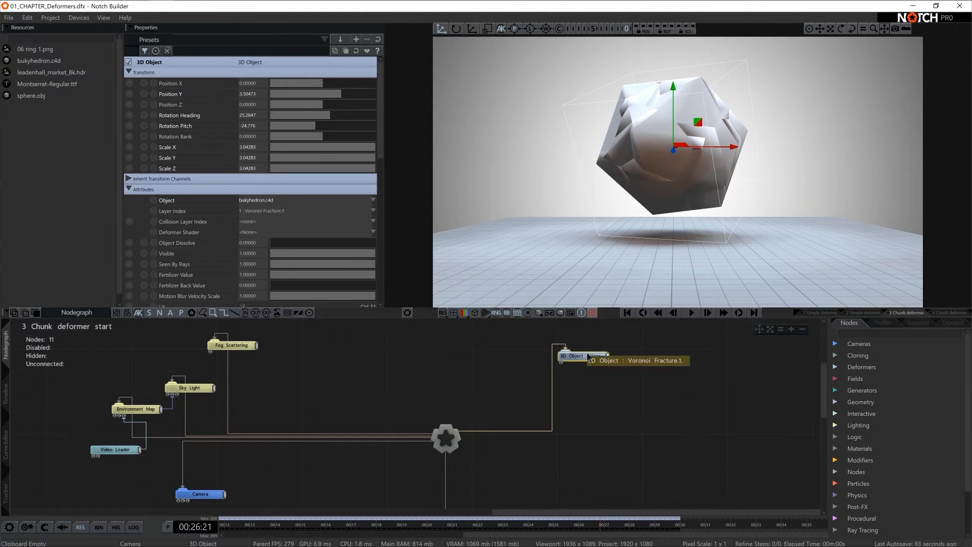
# - Reposition the Voronoi Fracture 3D Object node and attach a new Material node to it
pyautogui.moveTo(592, 359); pyautogui.dragTo(571, 380)
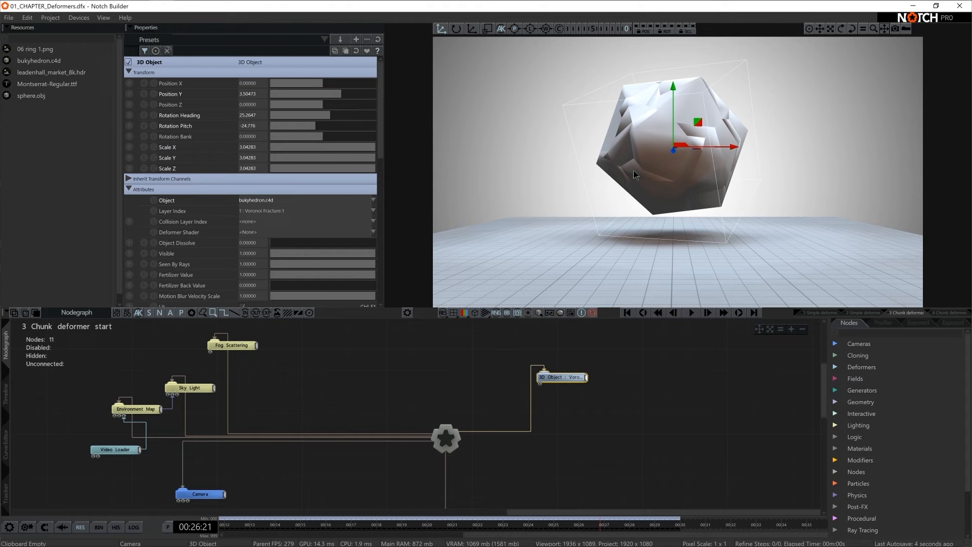
pyautogui.click(850, 334)
pyautogui.write('msa')
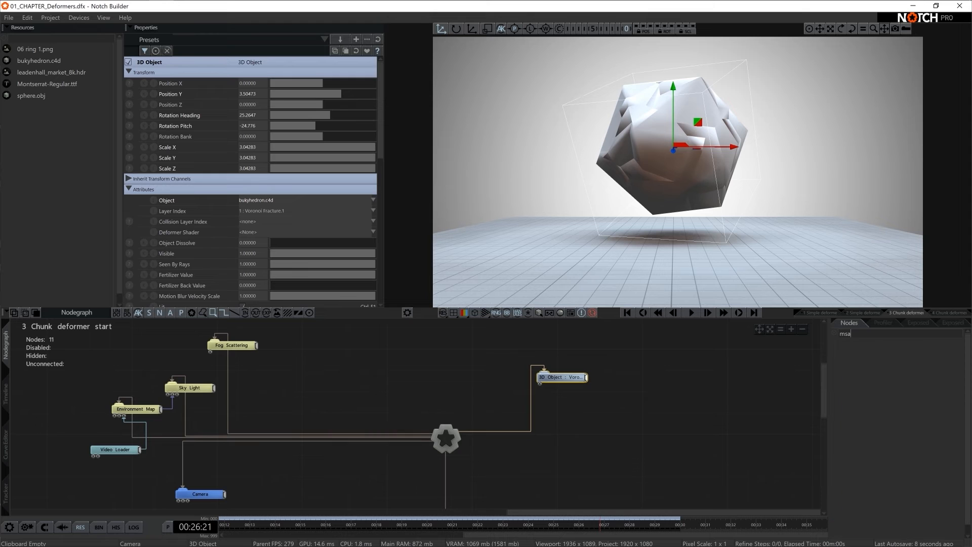
pyautogui.press('BackSpace')
pyautogui.press('BackSpace')
pyautogui.press('BackSpace')
pyautogui.write('mater')
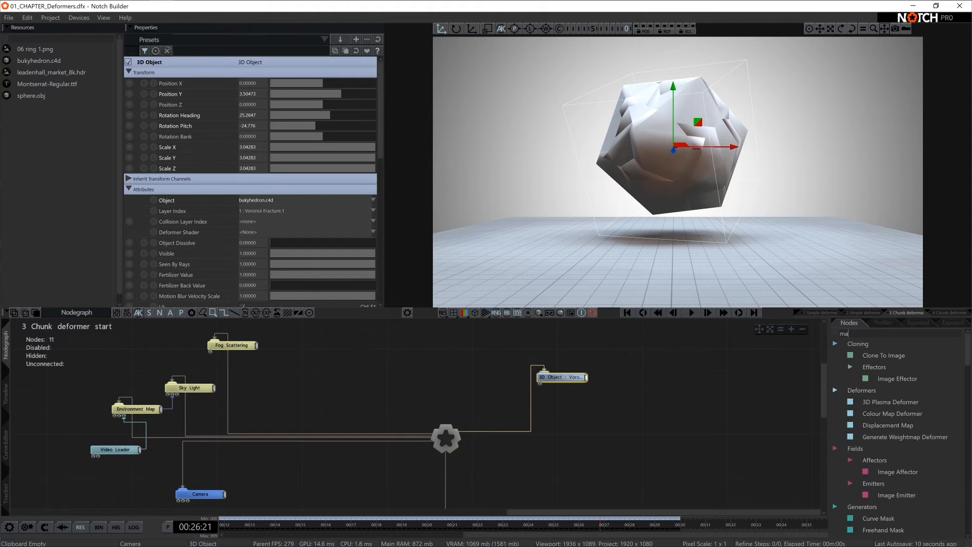
pyautogui.moveTo(873, 413); pyautogui.dragTo(539, 384)
pyautogui.click(622, 394)
# - Set the new Material's Normal Smoothness to 0
pyautogui.click(572, 400)
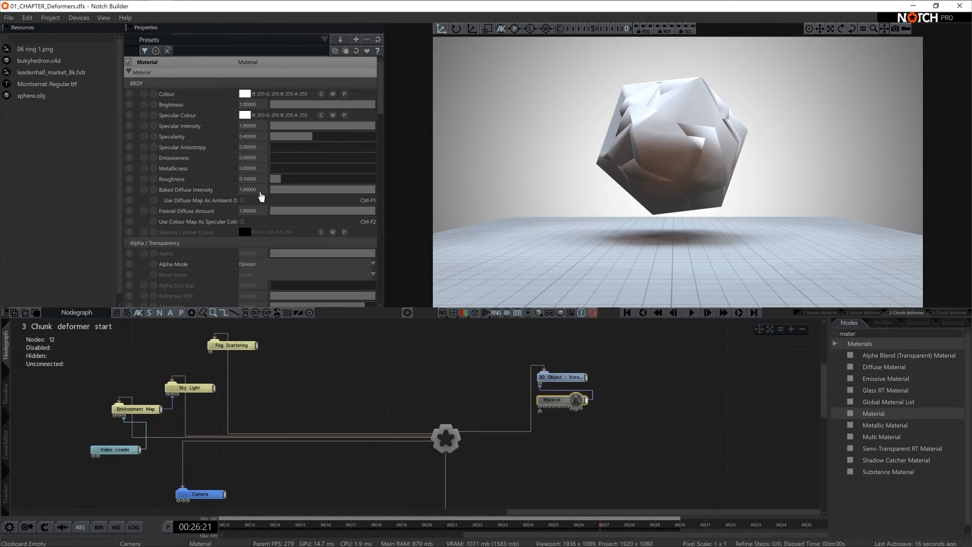
pyautogui.scroll(-10, 260, 195)
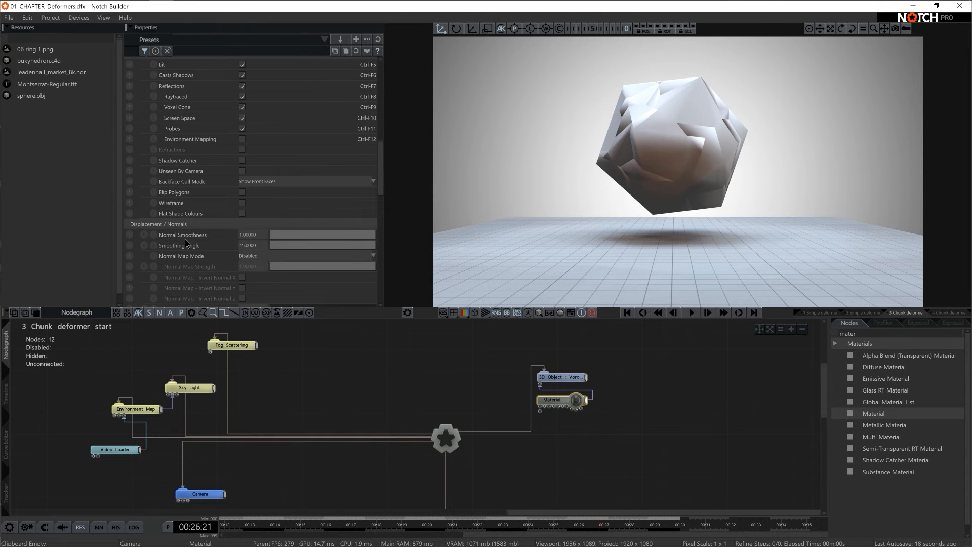
pyautogui.moveTo(348, 236)
pyautogui.mouseDown()
pyautogui.moveTo(193, 238)
pyautogui.moveTo(444, 245)
pyautogui.moveTo(0, 244)
pyautogui.mouseUp()
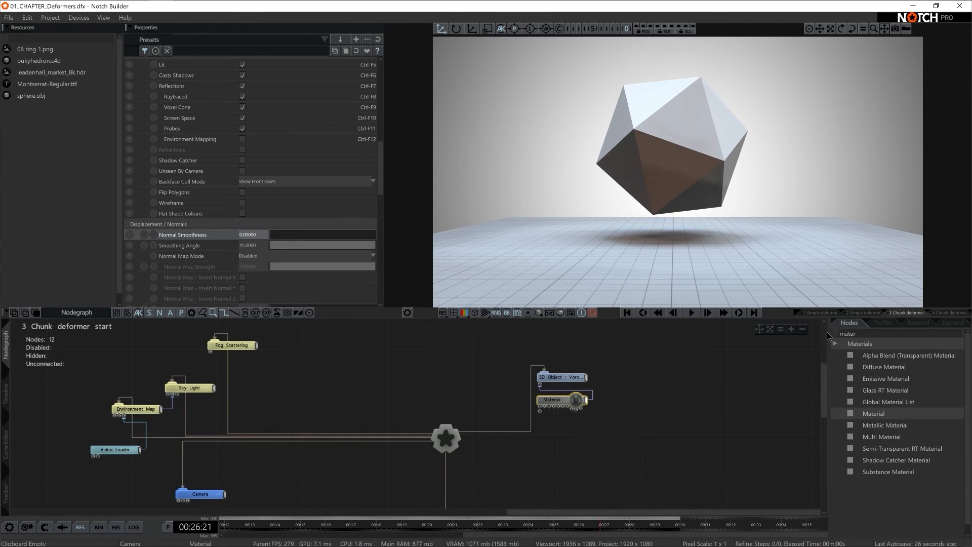
# - Attach a Chunk Effector Deformer to the 3D Object and set its Vertex Source Mode to Chunks
pyautogui.click(845, 331)
pyautogui.write('ch')
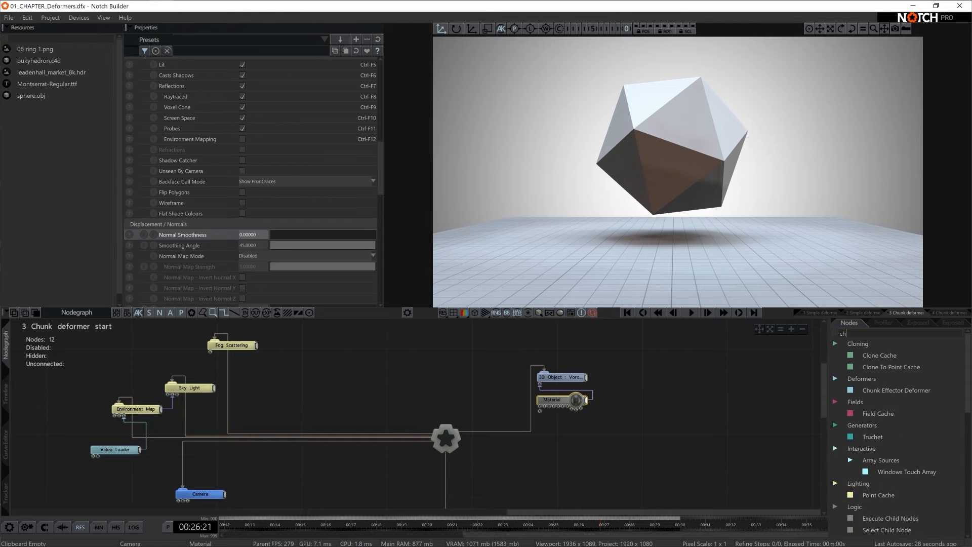
pyautogui.write('unk')
pyautogui.moveTo(870, 355); pyautogui.dragTo(804, 362)
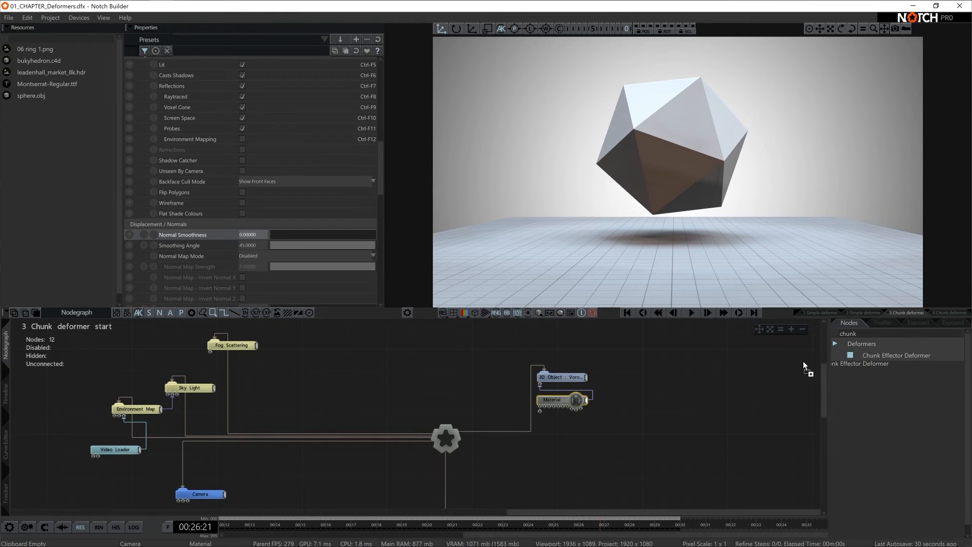
pyautogui.moveTo(622, 375); pyautogui.dragTo(651, 377)
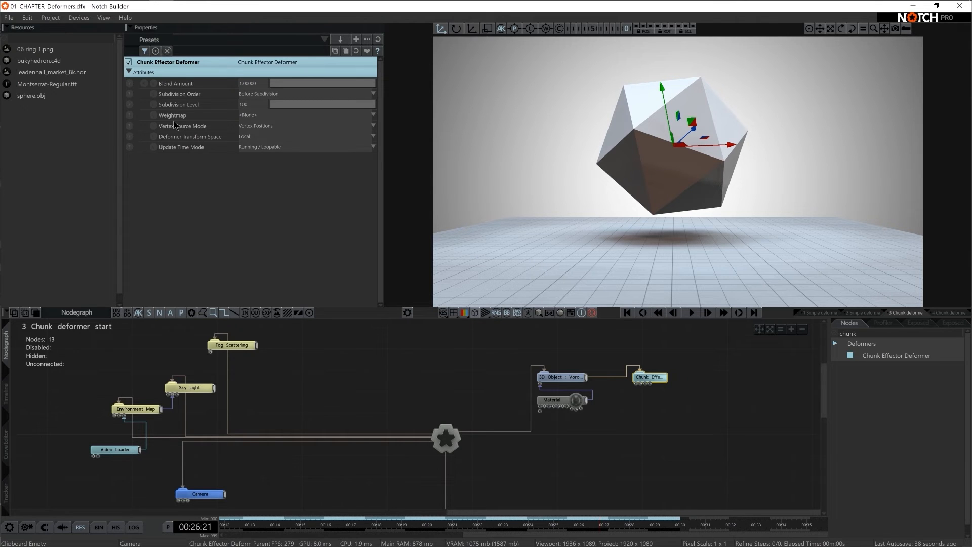
pyautogui.click(279, 127)
pyautogui.click(263, 136)
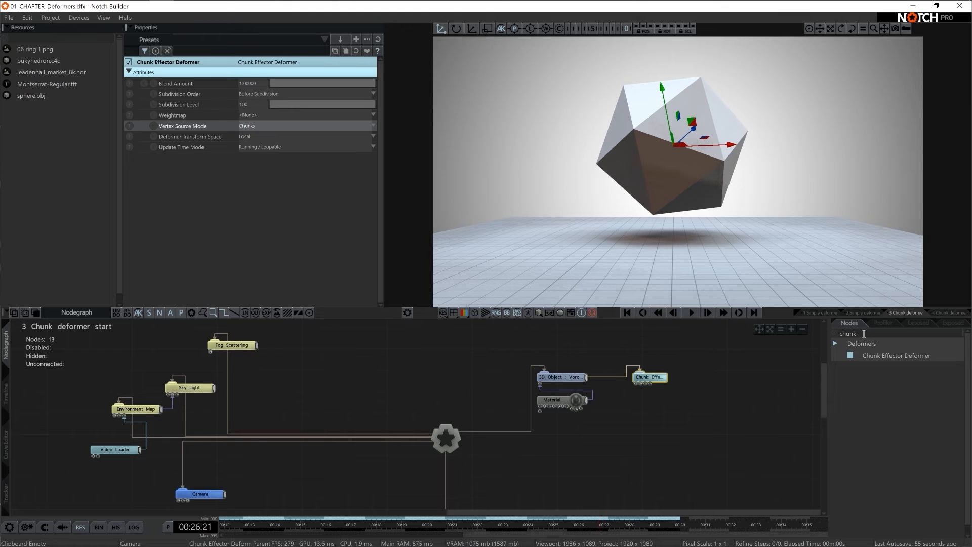
# - Add a Plain Effector from the Cloning effectors and connect it to the Chunk Effector Deformer
pyautogui.press('BackSpace')
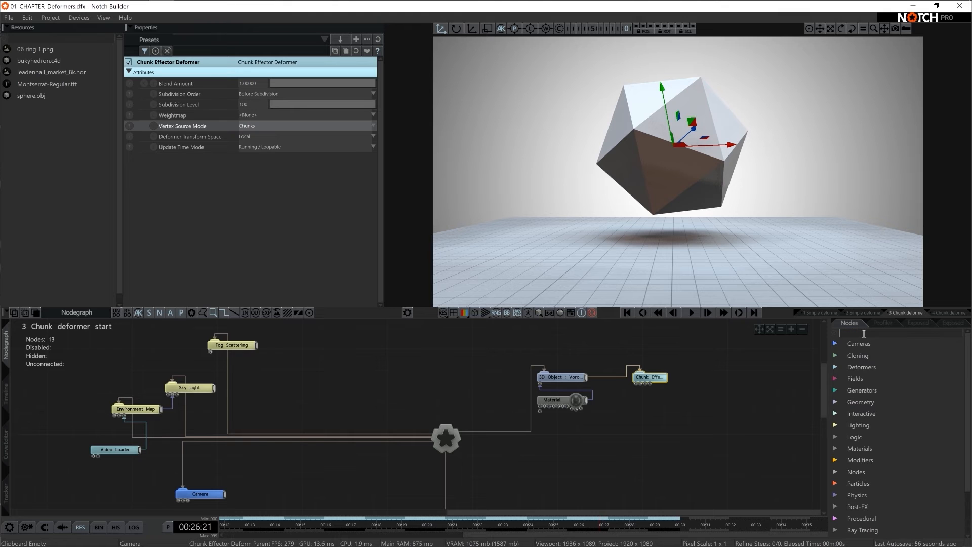
pyautogui.click(834, 355)
pyautogui.scroll(-2, 852, 427)
pyautogui.click(850, 470)
pyautogui.scroll(-4, 881, 460)
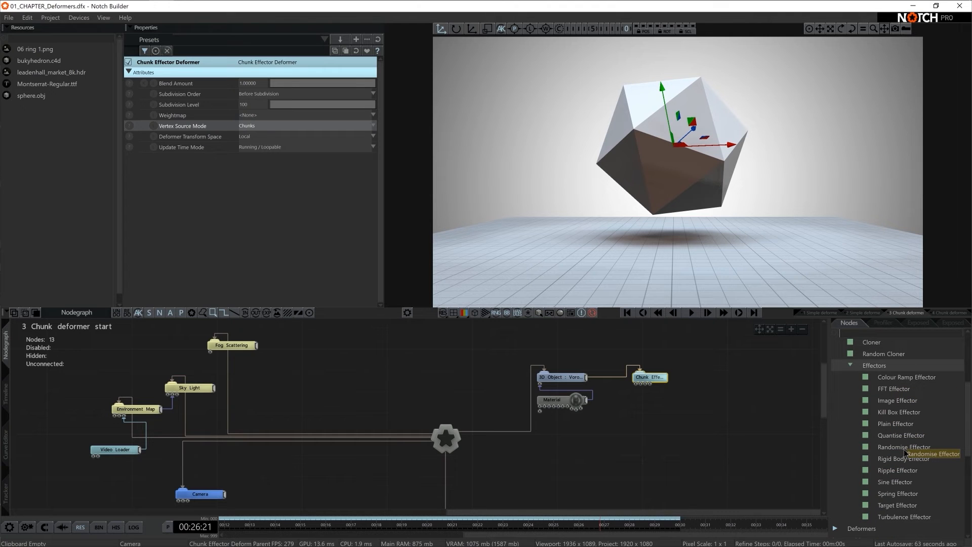
pyautogui.moveTo(913, 428); pyautogui.dragTo(662, 419)
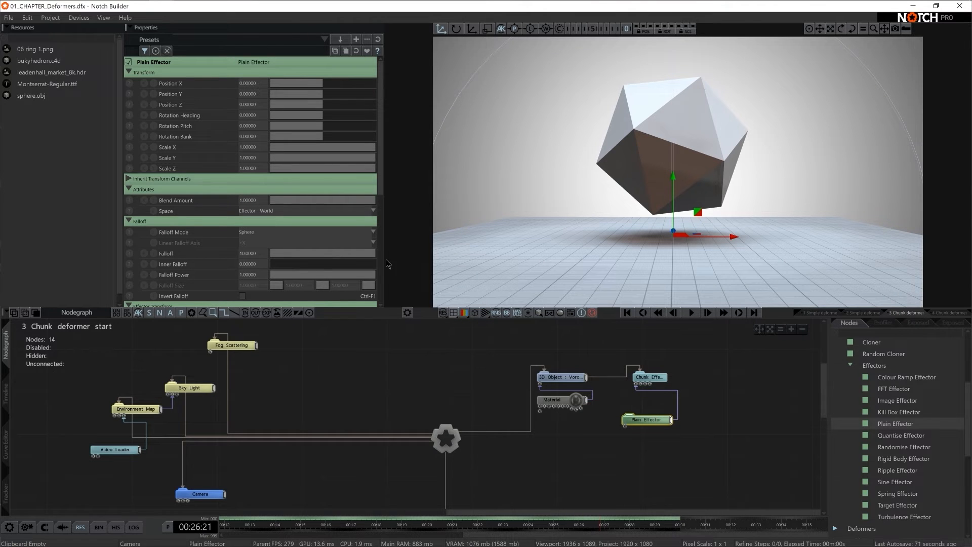
# - Enable Uniform Scale in the Plain Effector's effector transform and lower Scale X to about -0.44
pyautogui.scroll(-5, 286, 219)
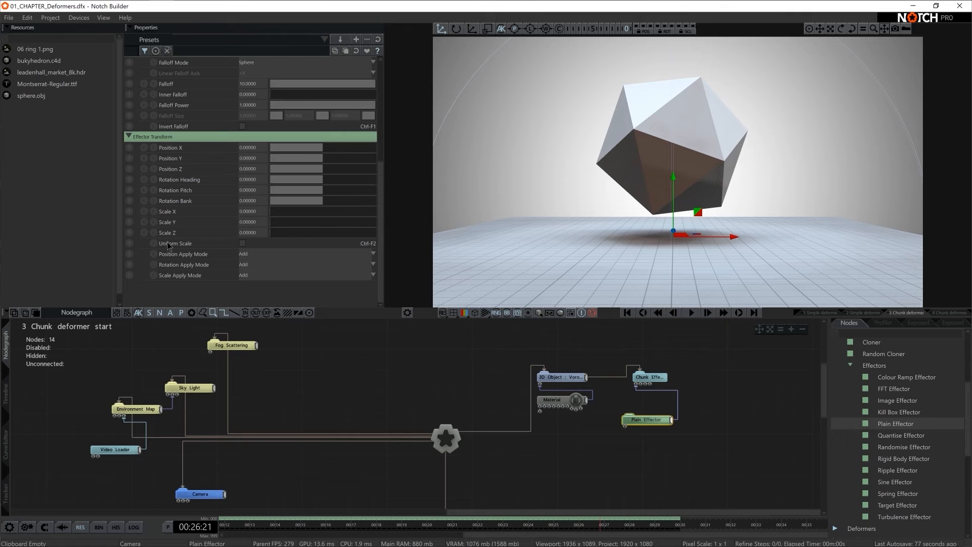
pyautogui.click(242, 243)
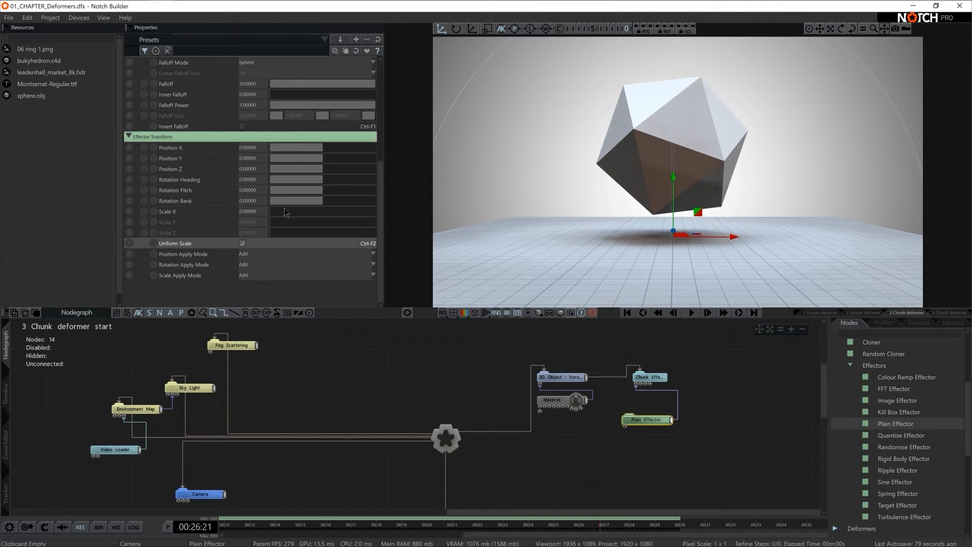
pyautogui.moveTo(272, 211); pyautogui.dragTo(224, 218)
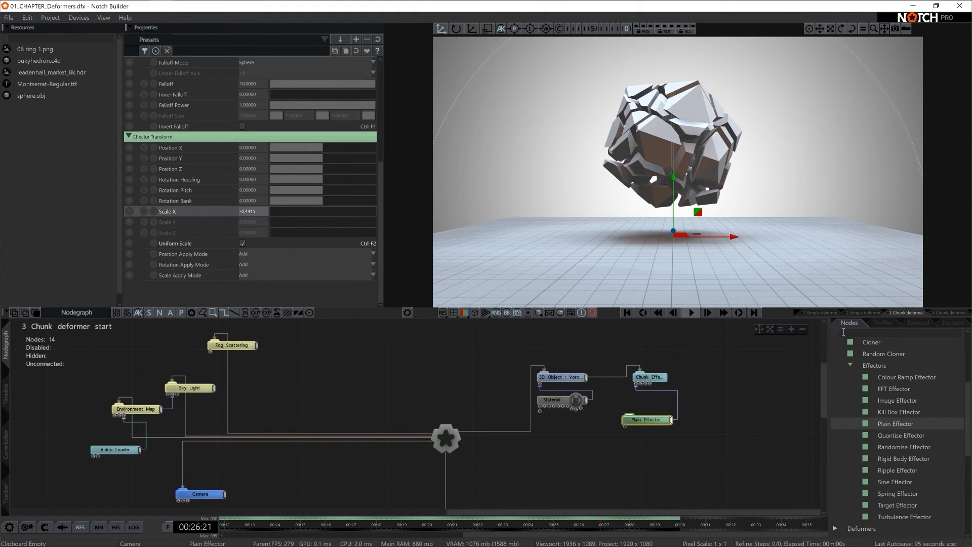
# - Place an unconnected Turbulence Effector below the Plain Effector, and set the Plain Effector's Scale X to -1
pyautogui.moveTo(904, 517); pyautogui.dragTo(763, 479)
pyautogui.moveTo(624, 445); pyautogui.dragTo(626, 449)
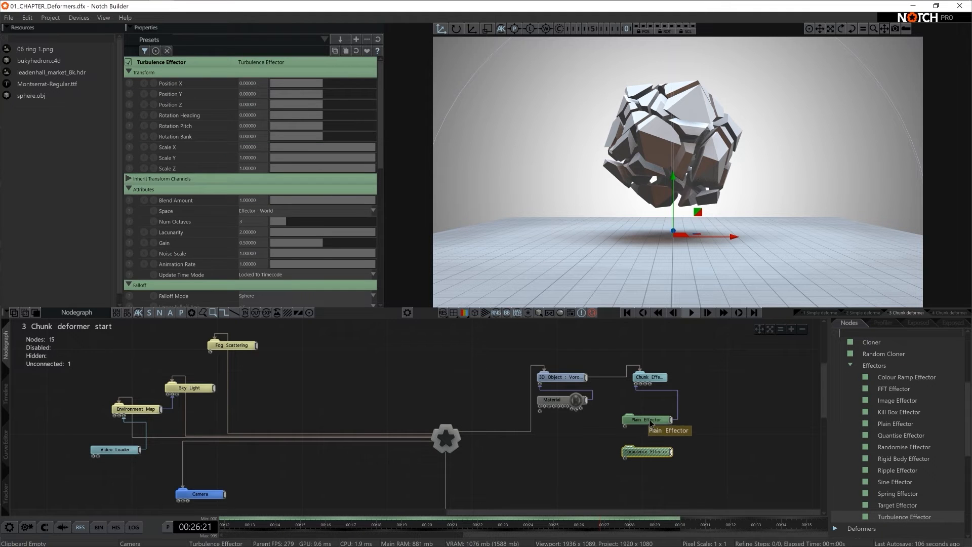
pyautogui.moveTo(272, 214); pyautogui.dragTo(240, 215)
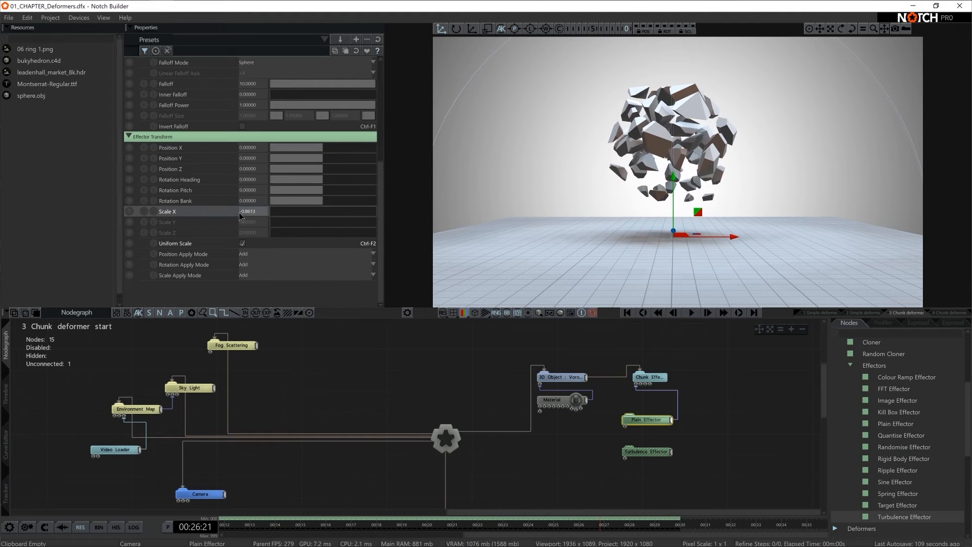
pyautogui.doubleClick(242, 212)
pyautogui.write('-1')
pyautogui.press('Return')
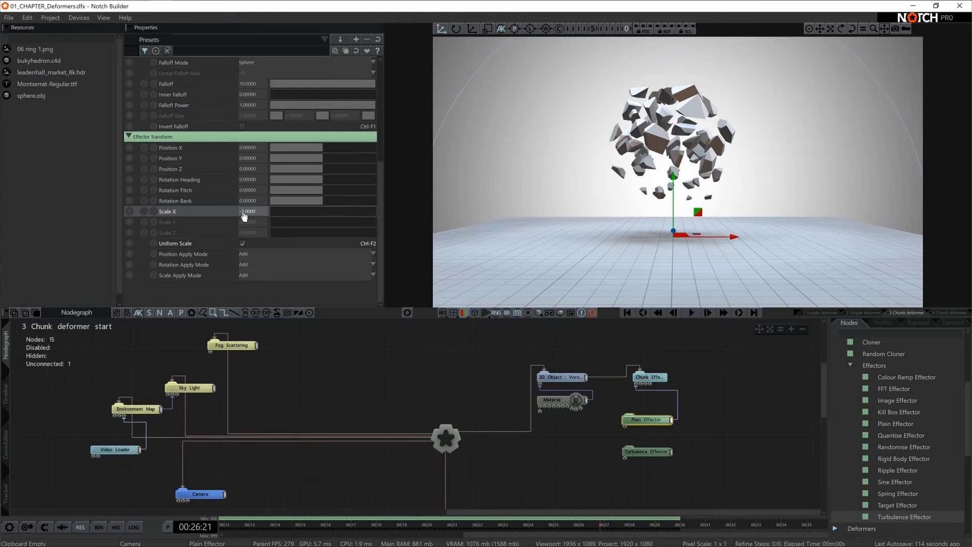
# - Connect the Turbulence Effector to the Chunk Effector Deformer and select it for editing
pyautogui.click(635, 473)
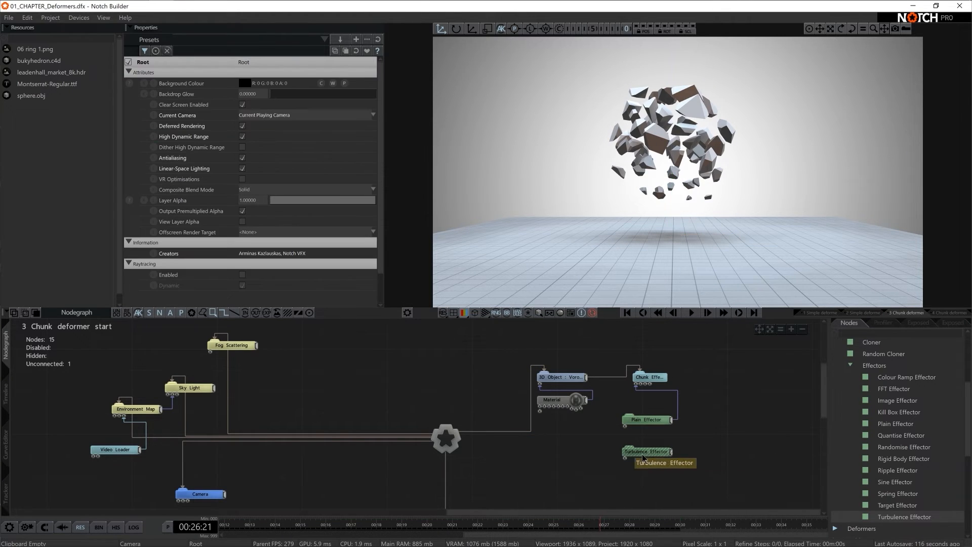
pyautogui.moveTo(643, 400); pyautogui.dragTo(639, 385)
pyautogui.click(646, 451)
# - Enable Uniform Scale in the Turbulence Effector's effector transform and raise Scale X to about 2.91
pyautogui.scroll(-10, 250, 205)
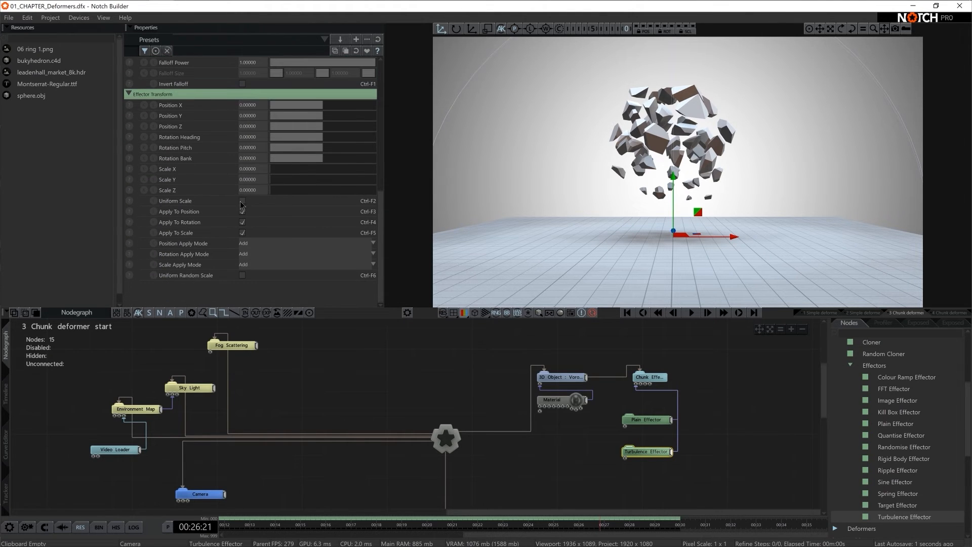
pyautogui.click(243, 202)
pyautogui.moveTo(279, 174); pyautogui.dragTo(580, 180)
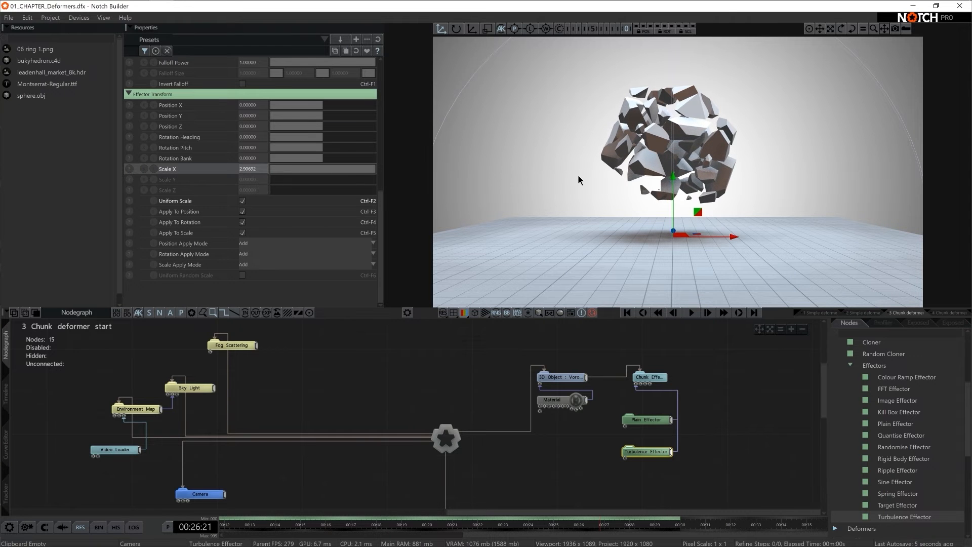
# - Play back the animation and set the Turbulence Effector's Animation Rate to 0.2
pyautogui.press('space')
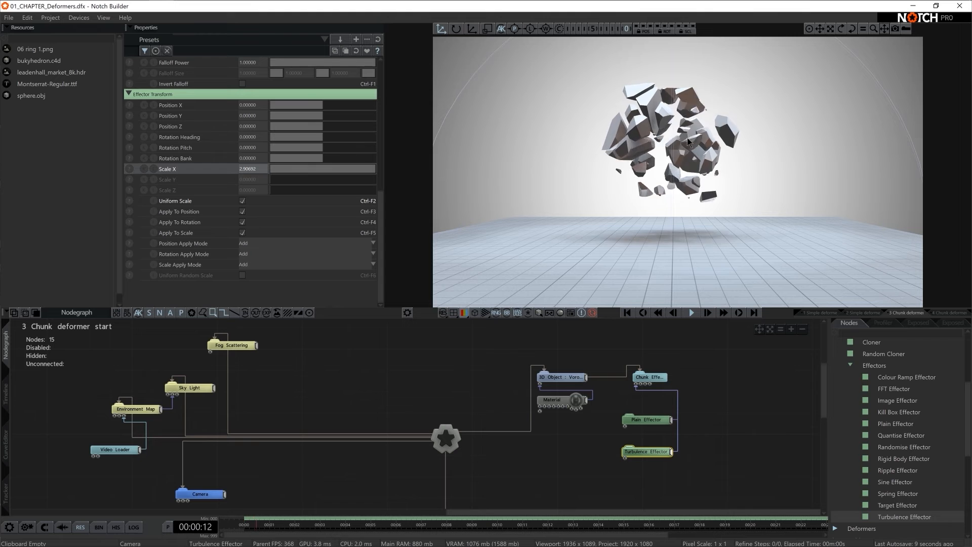
pyautogui.scroll(2, 315, 201)
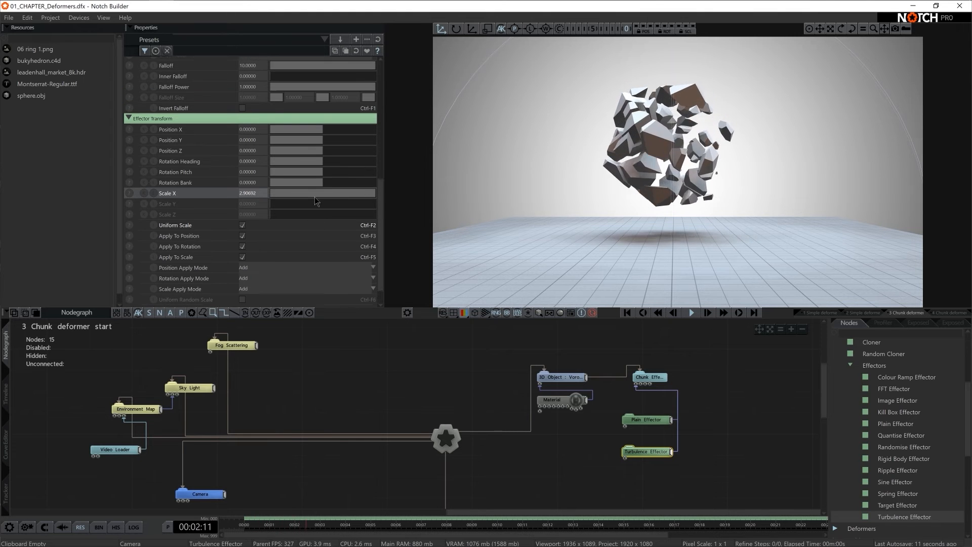
pyautogui.scroll(7, 301, 188)
pyautogui.moveTo(325, 102); pyautogui.dragTo(289, 102)
pyautogui.click(260, 105)
pyautogui.write('0.2')
pyautogui.press('Return')
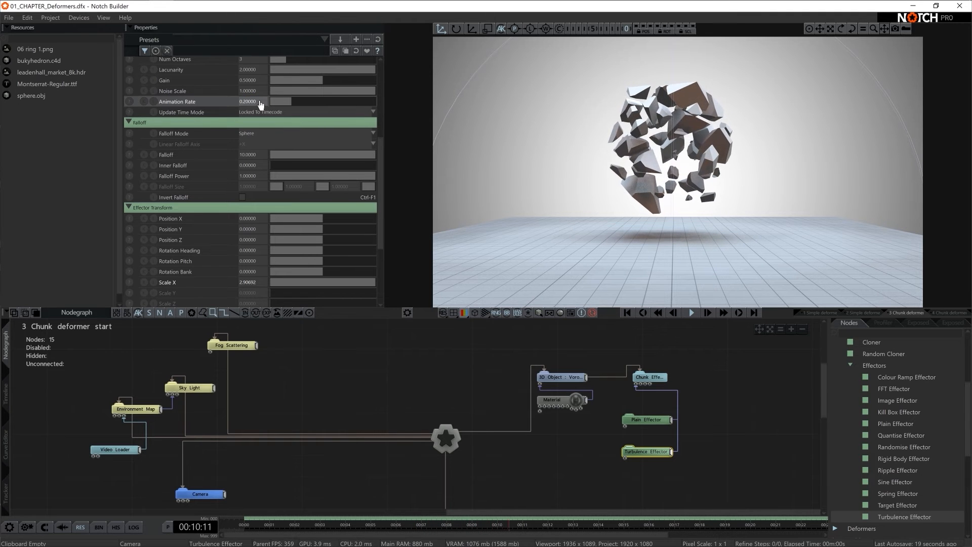
# - Adjust the Turbulence Effector's effector transform to Rotation Heading 180, Rotation Pitch about -168.8 and Rotation Bank 180
pyautogui.moveTo(314, 250); pyautogui.dragTo(436, 276)
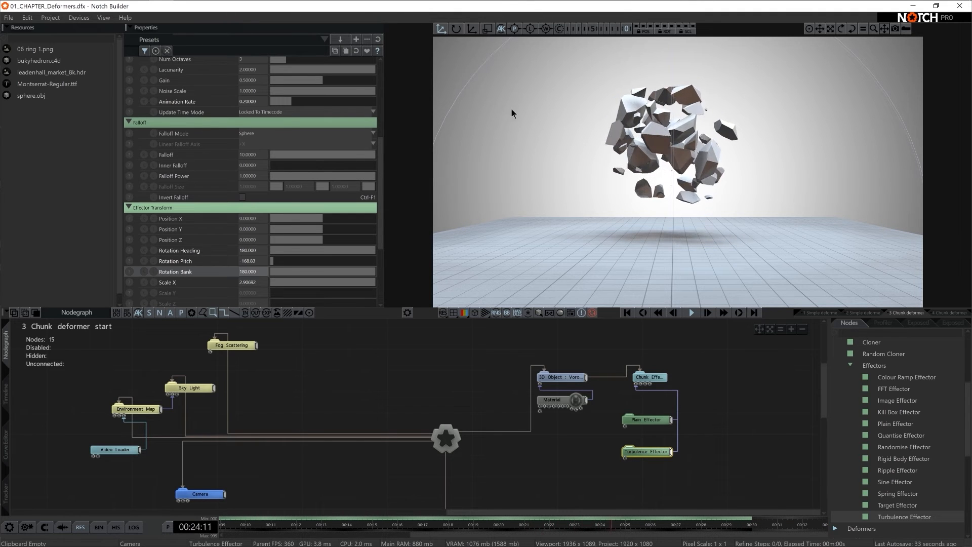
# - Reduce the reach of the Turbulence Effector by setting its Falloff to 4
pyautogui.press('c')
pyautogui.scroll(-5, 719, 147)
pyautogui.moveTo(719, 147); pyautogui.dragTo(609, 118, button='middle')
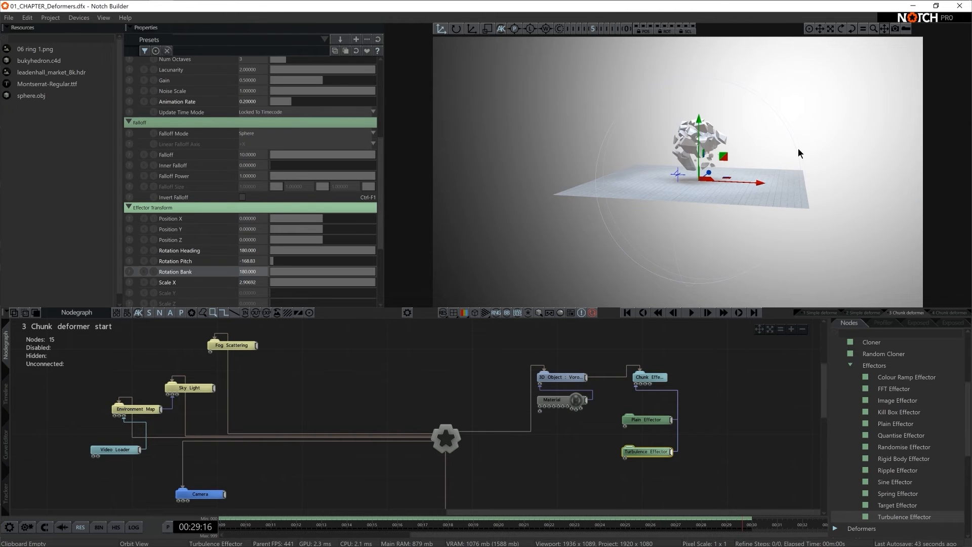
pyautogui.press('c')
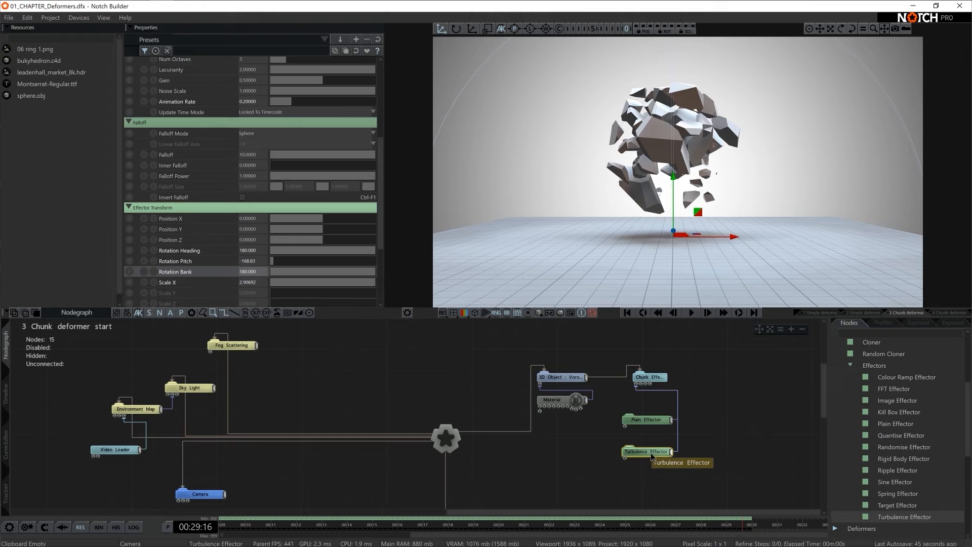
pyautogui.scroll(2, 238, 180)
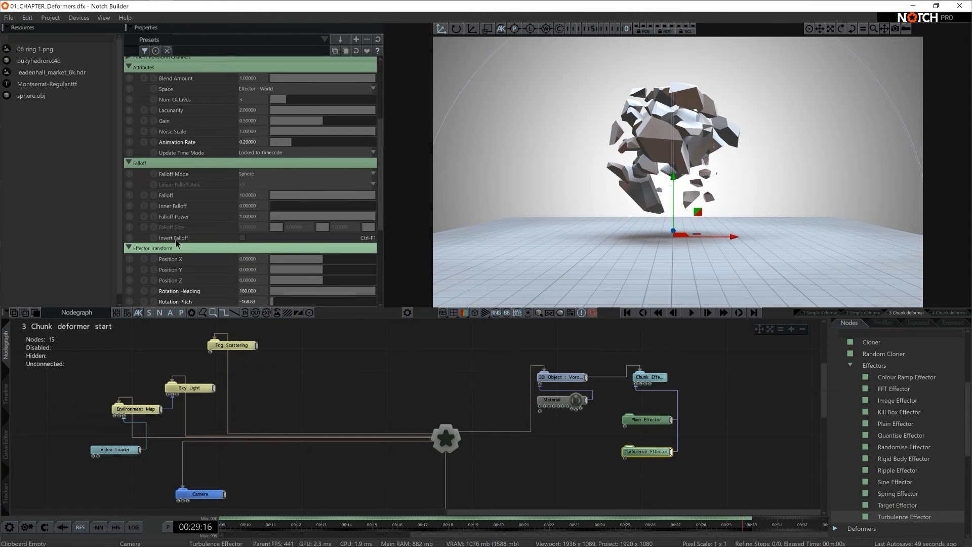
pyautogui.moveTo(372, 195); pyautogui.dragTo(311, 198)
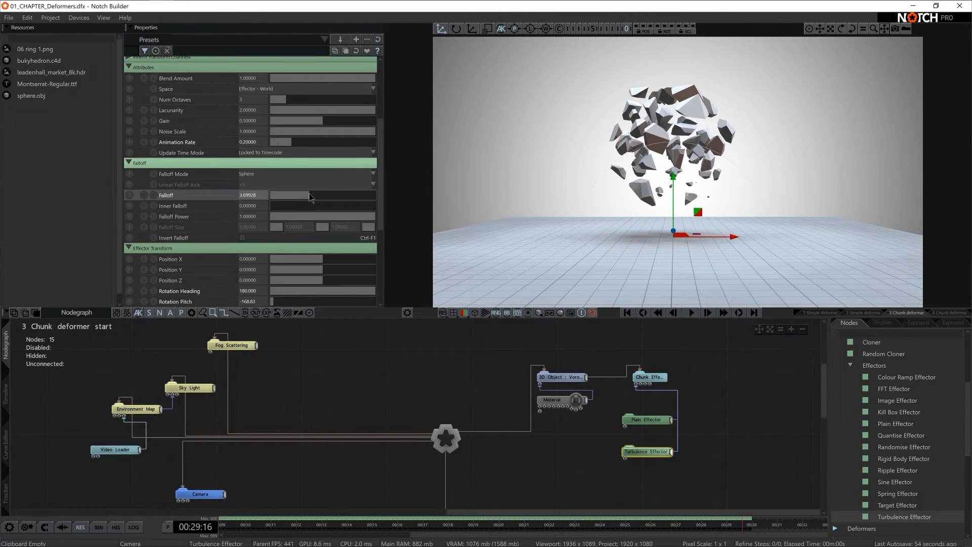
pyautogui.click(252, 195)
pyautogui.write('4')
pyautogui.press('Return')
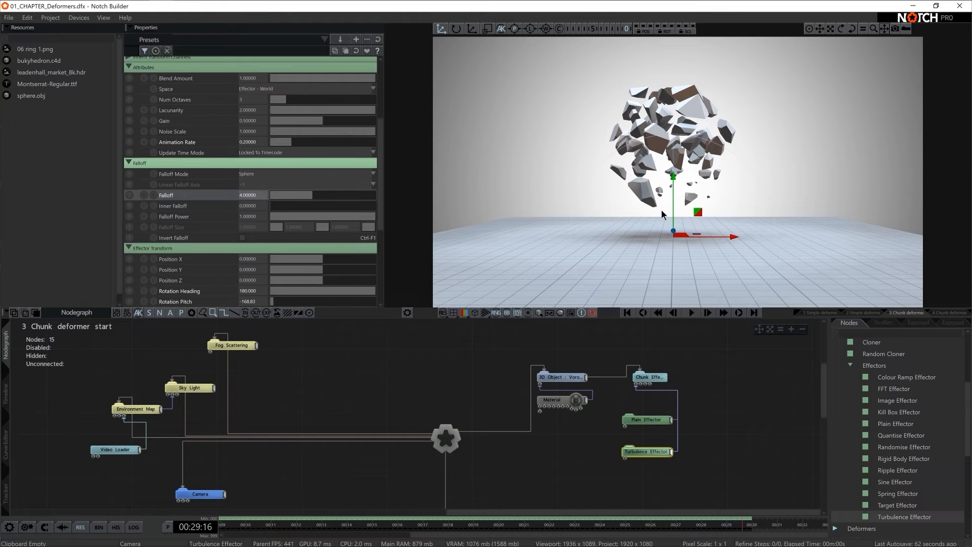
# - Raise the Turbulence Effector to Position Y about 3.06, try shifting it sideways through the chunks, and reset Position X to 0
pyautogui.moveTo(673, 190); pyautogui.dragTo(674, 118)
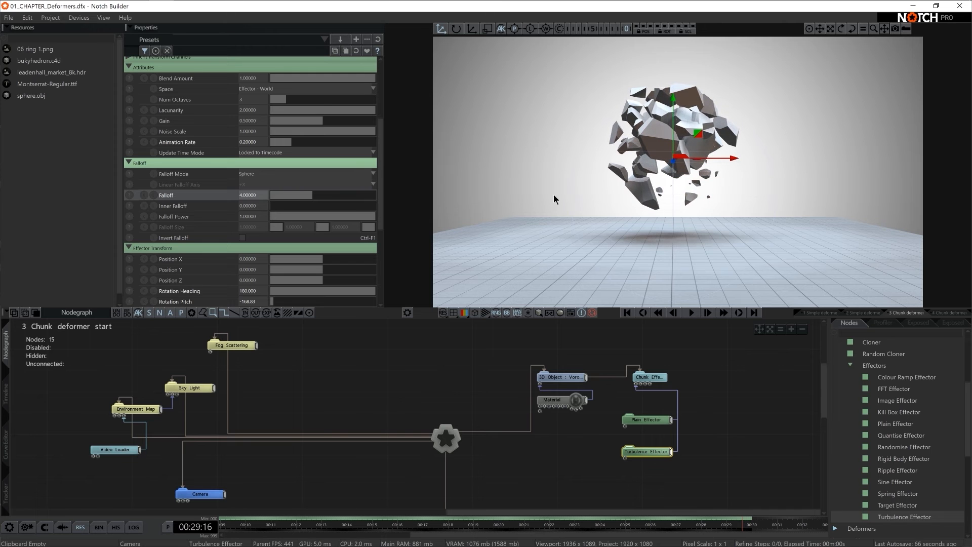
pyautogui.moveTo(713, 162); pyautogui.dragTo(792, 170)
pyautogui.scroll(4, 301, 157)
pyautogui.moveTo(709, 169); pyautogui.dragTo(665, 169)
pyautogui.doubleClick(259, 83)
pyautogui.write('0')
pyautogui.press('Return')
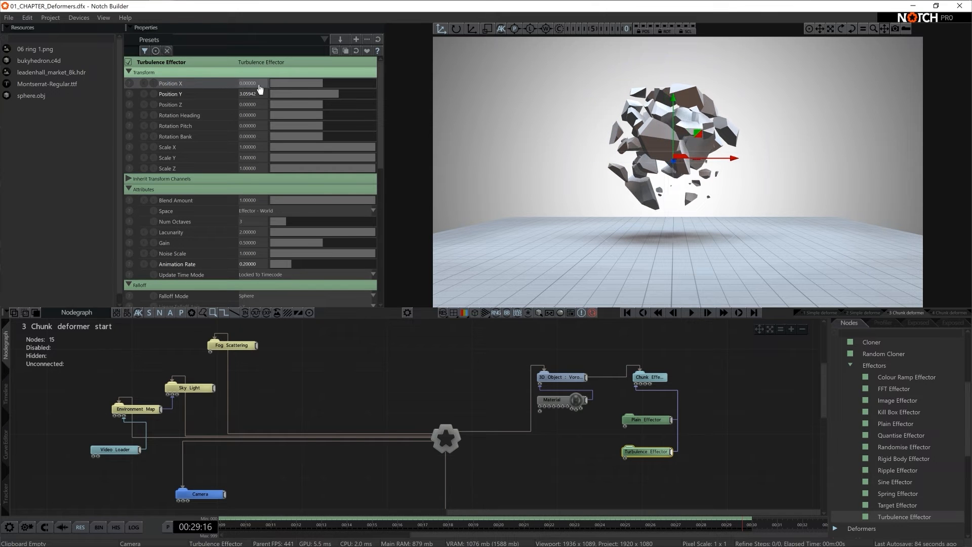
# - Add a Math Modifier beside the Turbulence Effector, connect it to the effector's Position X and play the animation from the start
pyautogui.click(844, 334)
pyautogui.write('math')
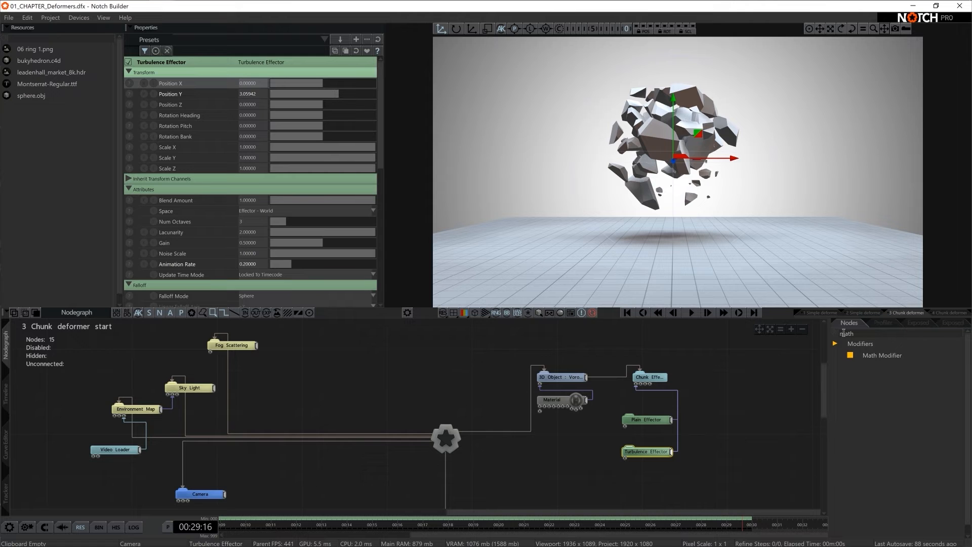
pyautogui.moveTo(882, 355); pyautogui.dragTo(557, 401)
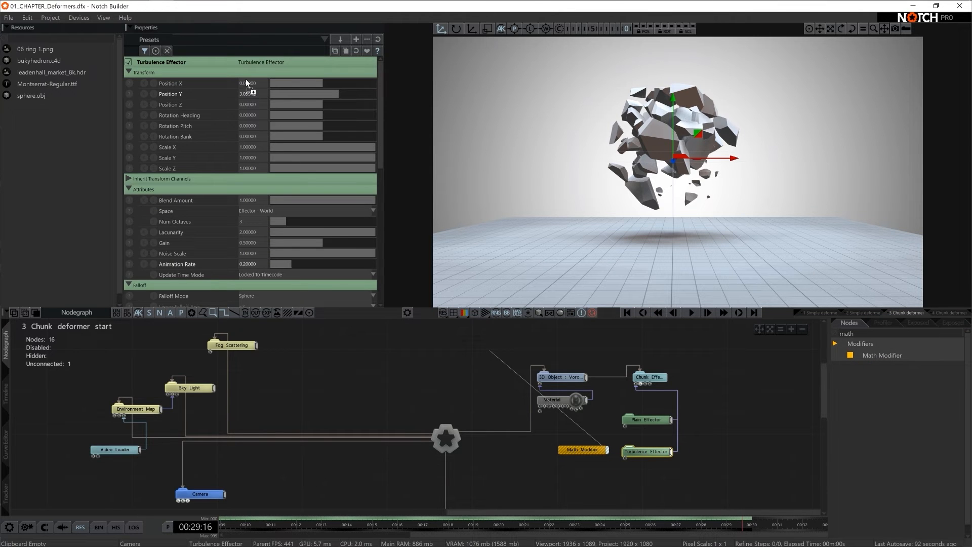
pyautogui.moveTo(249, 81); pyautogui.dragTo(249, 83)
pyautogui.click(643, 312)
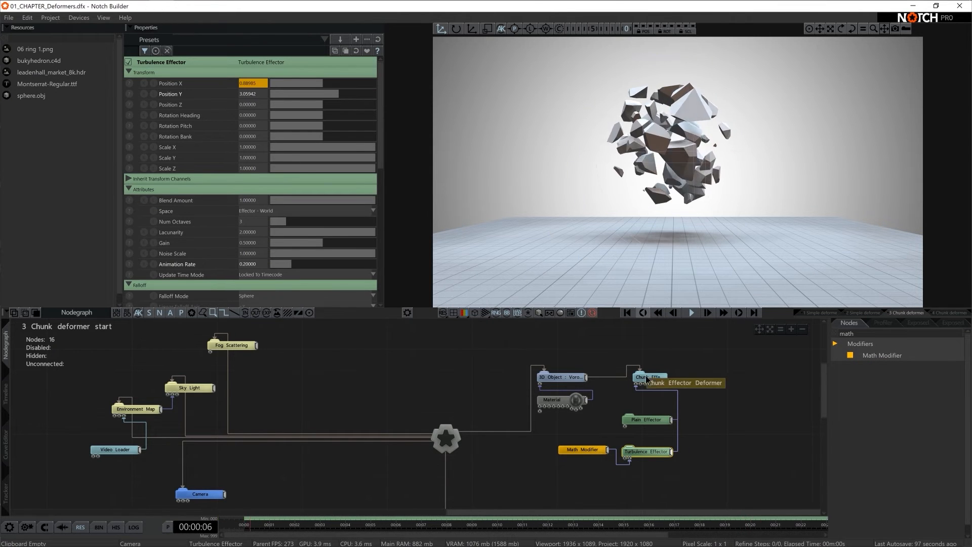
# - Set the Math Modifier's Scale to 8 and its Speed to 0.1
pyautogui.click(582, 449)
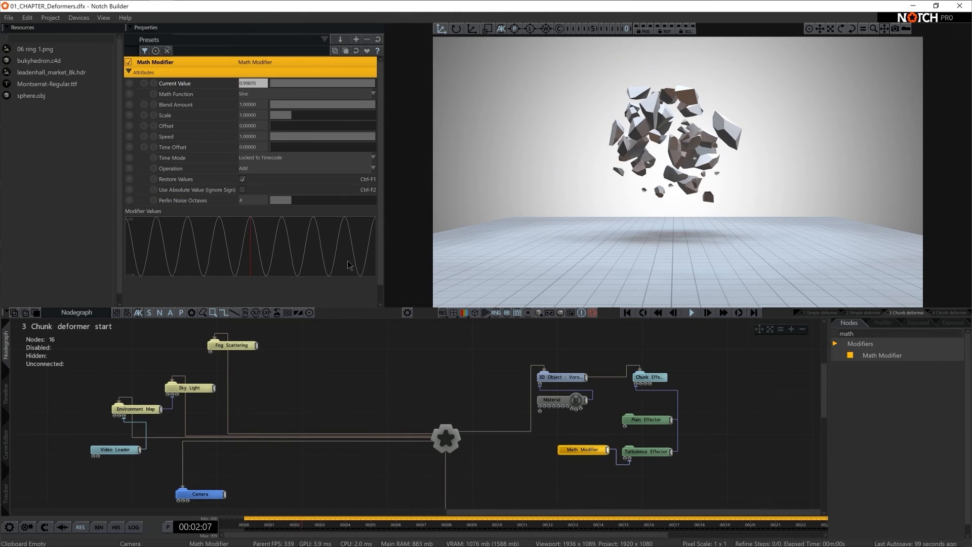
pyautogui.click(248, 115)
pyautogui.write('8')
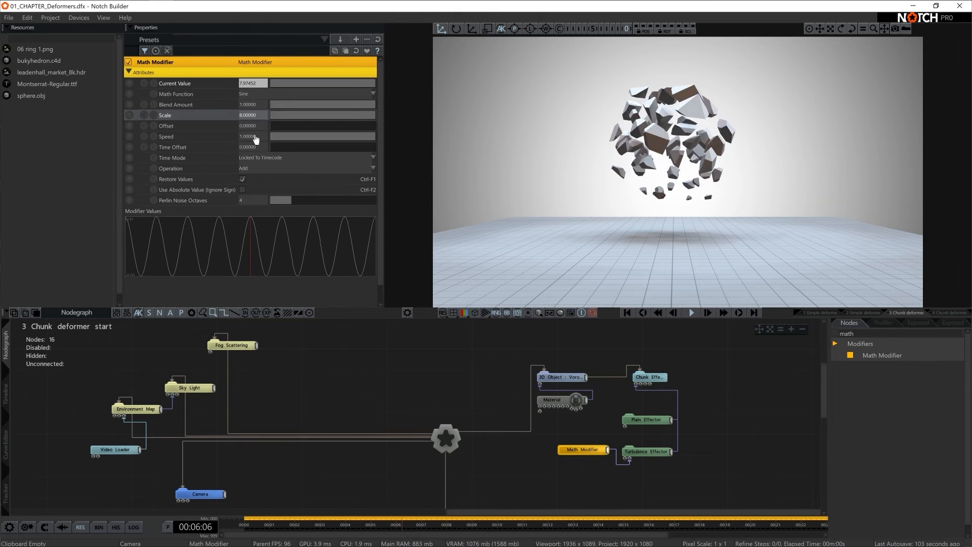
pyautogui.click(255, 136)
pyautogui.write('0.1')
pyautogui.press('Return')
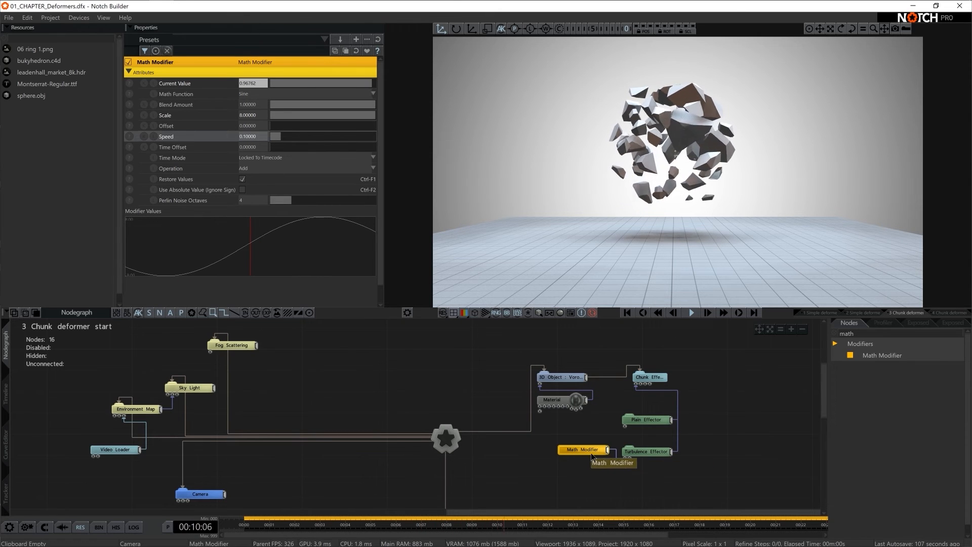
# - Set the Plain Effector's Scale X in its effector transform to about -0.63 and resume playback
pyautogui.click(636, 453)
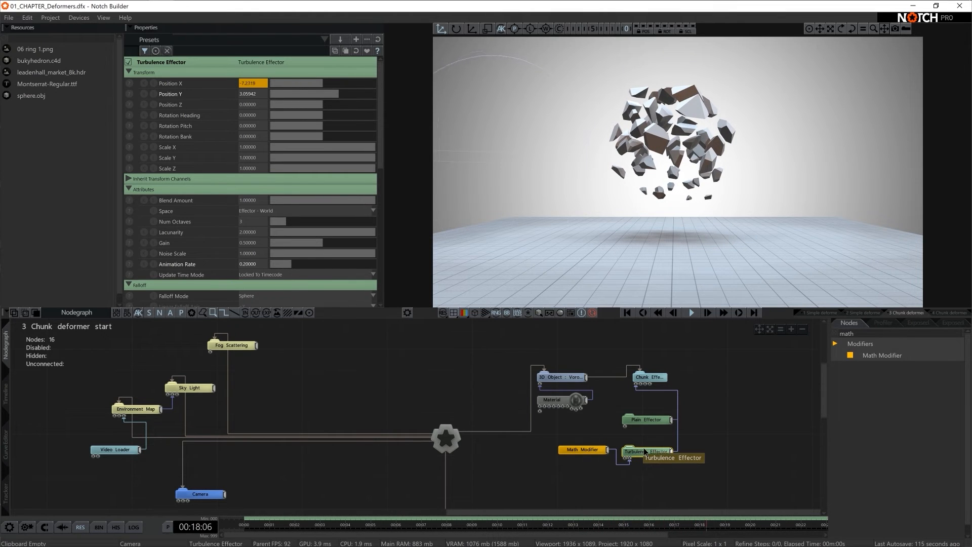
pyautogui.click(657, 425)
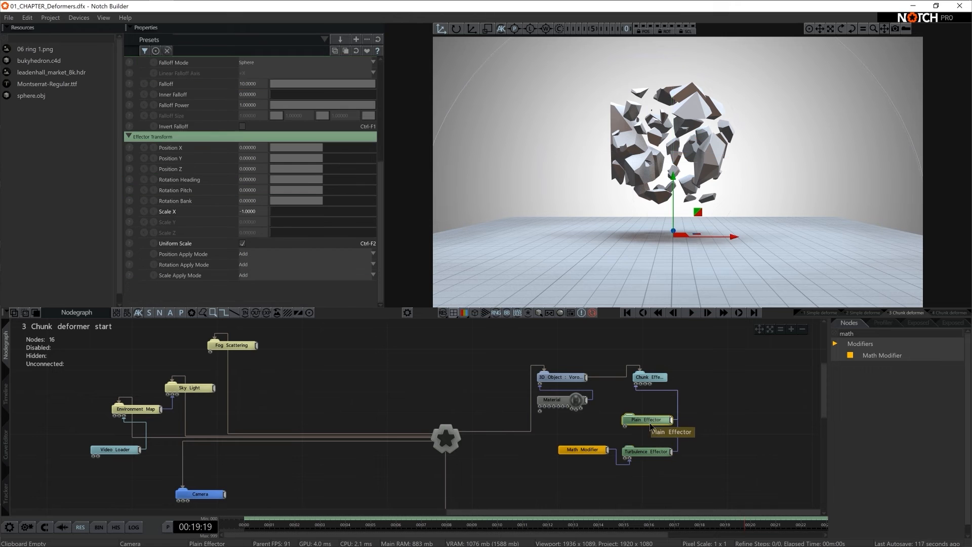
pyautogui.moveTo(275, 212); pyautogui.dragTo(290, 216)
pyautogui.press('space')
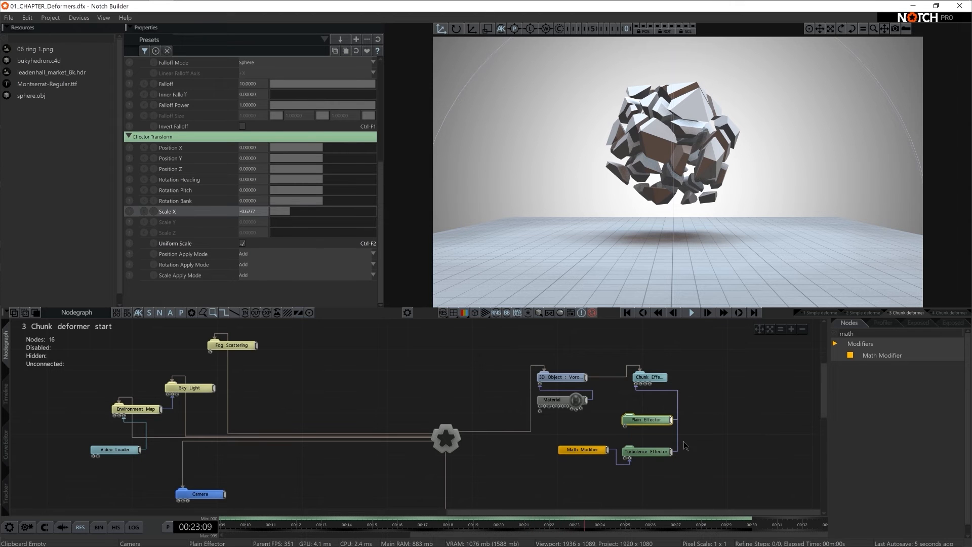
# - Add a Randomise Effector, connect it to the Chunk Effector Deformer and place it below the Turbulence Effector
pyautogui.click(653, 451)
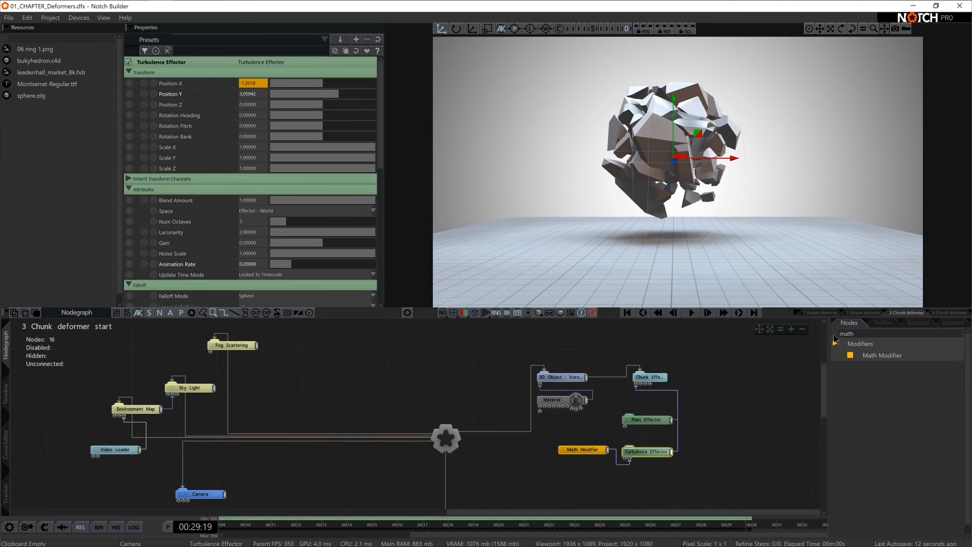
pyautogui.click(834, 334)
pyautogui.scroll(-4, 858, 388)
pyautogui.moveTo(915, 449); pyautogui.dragTo(633, 473)
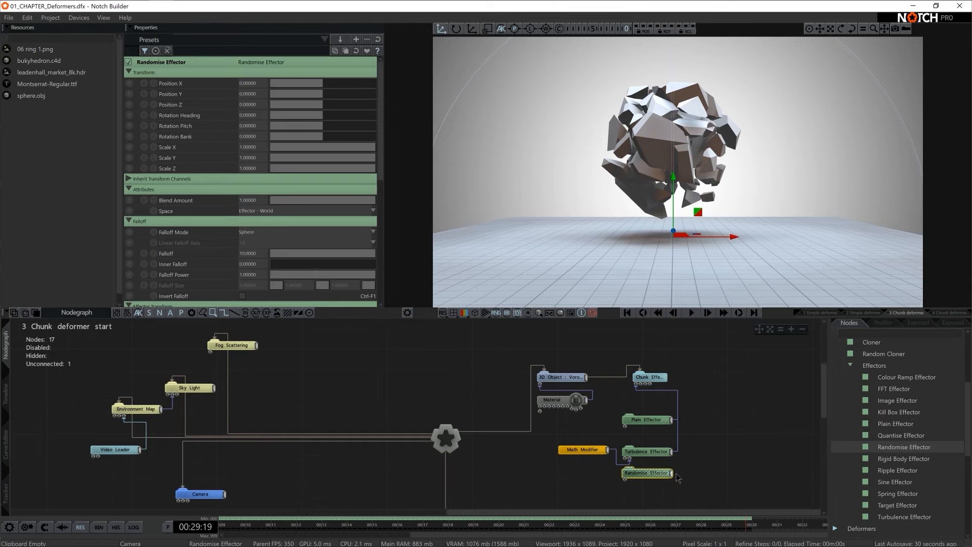
pyautogui.moveTo(673, 477); pyautogui.dragTo(672, 477)
pyautogui.moveTo(639, 389); pyautogui.dragTo(639, 389)
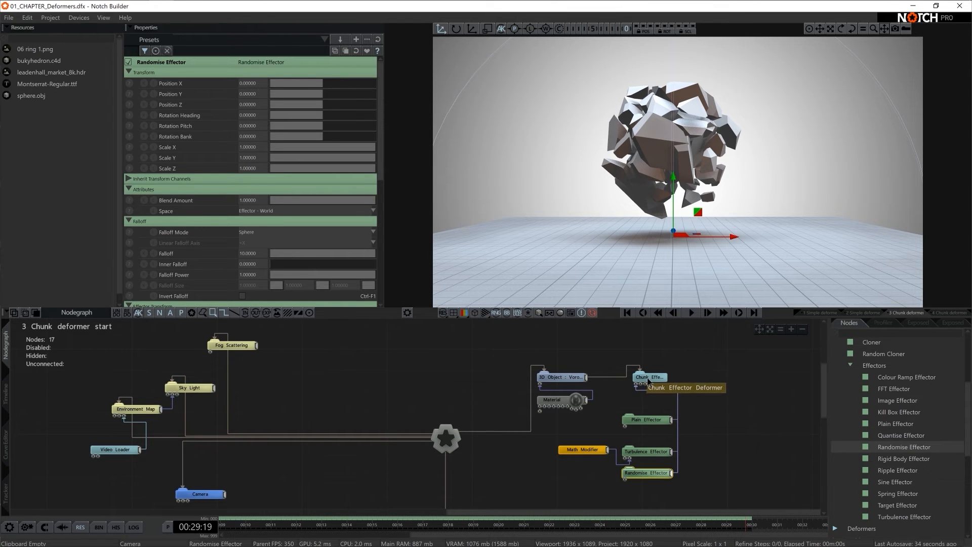
pyautogui.moveTo(641, 478); pyautogui.dragTo(640, 500)
# - In the Randomise Effector's effector transform, enable Uniform Scale, set Scale X to -0.5, Heading about 82.1, Pitch about -33.9 and Bank about 62.3
pyautogui.scroll(-6, 248, 243)
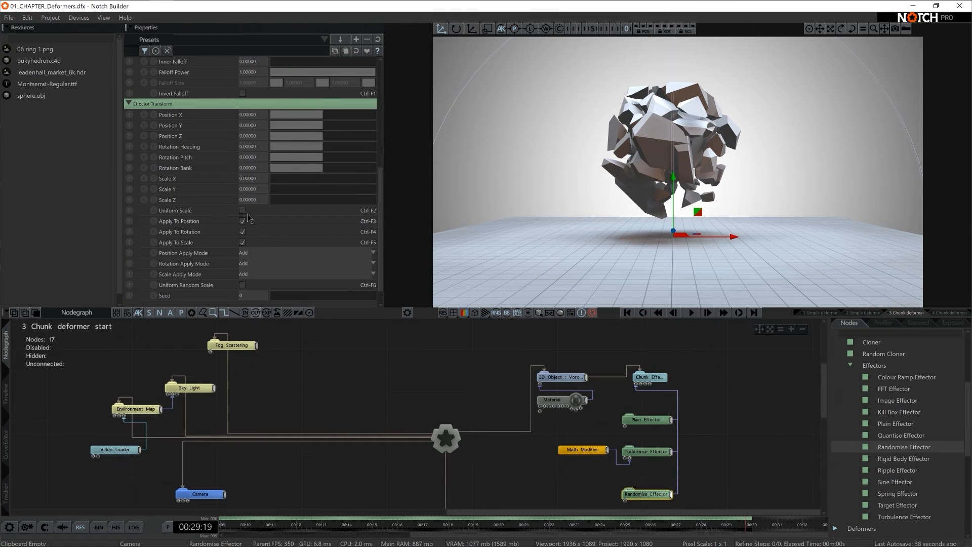
pyautogui.click(242, 210)
pyautogui.moveTo(274, 184); pyautogui.dragTo(228, 184)
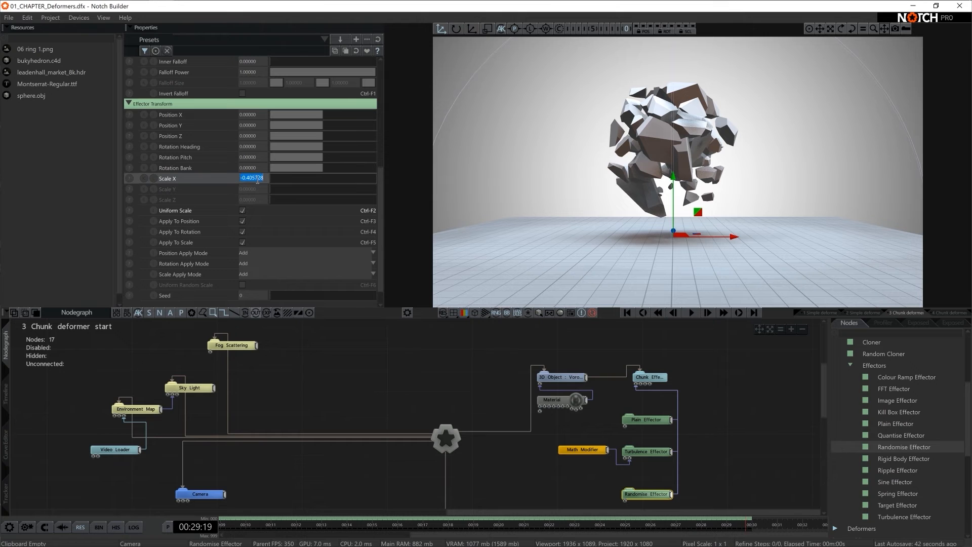
pyautogui.write('-0.5')
pyautogui.press('Return')
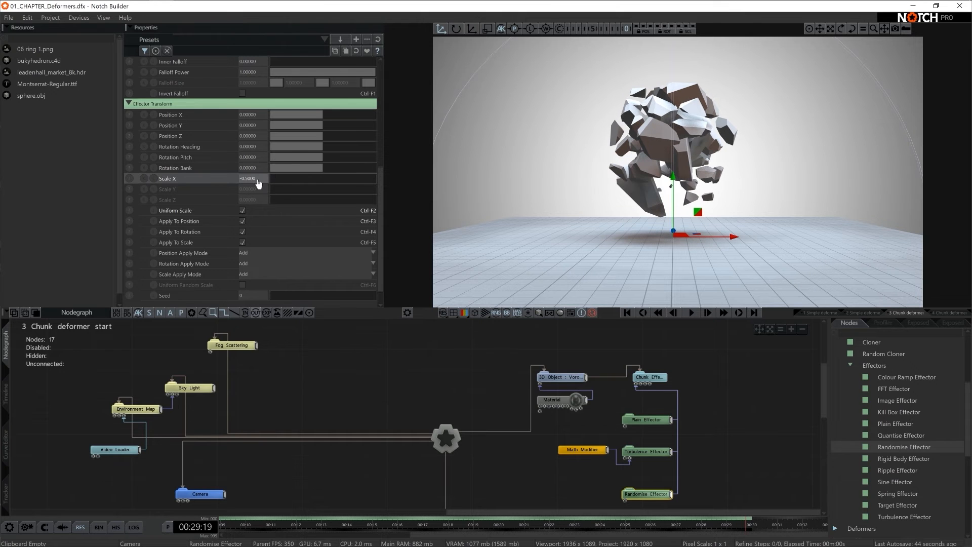
pyautogui.moveTo(327, 165)
pyautogui.mouseDown()
pyautogui.moveTo(344, 164)
pyautogui.moveTo(316, 153)
pyautogui.moveTo(324, 157)
pyautogui.mouseUp()
pyautogui.moveTo(320, 146); pyautogui.dragTo(349, 146)
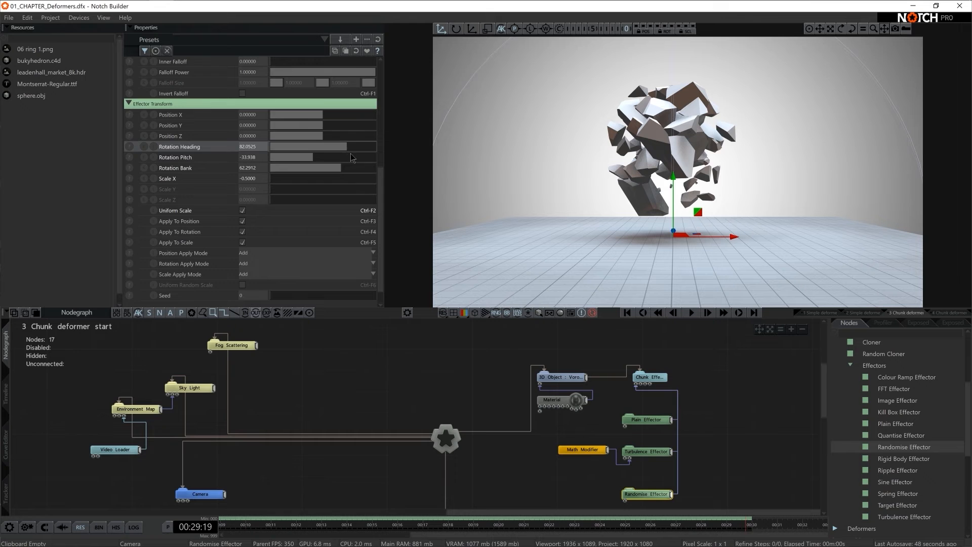
# - Copy the Falloff property group from the Turbulence Effector and paste it onto the Randomise Effector
pyautogui.click(642, 452)
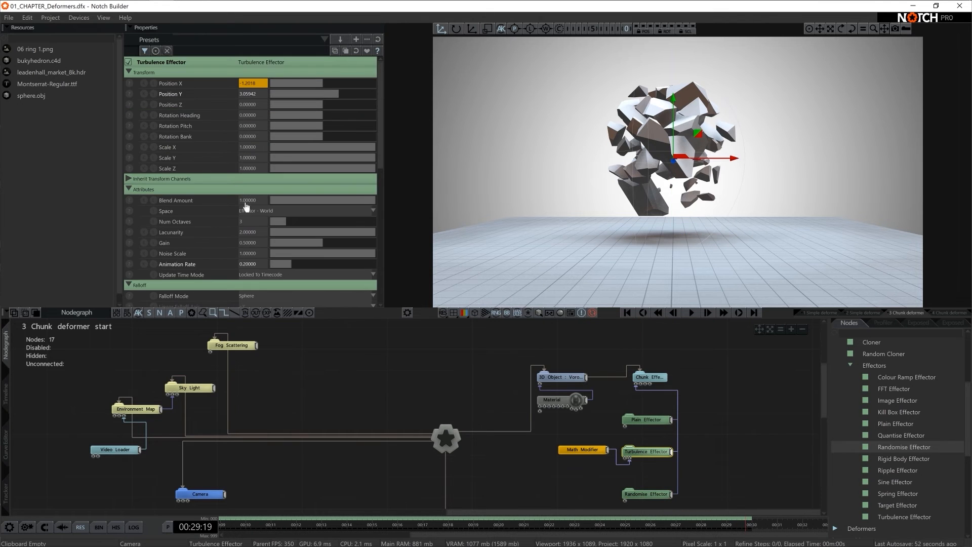
pyautogui.click(650, 497)
pyautogui.click(642, 452)
pyautogui.click(651, 496)
pyautogui.click(642, 451)
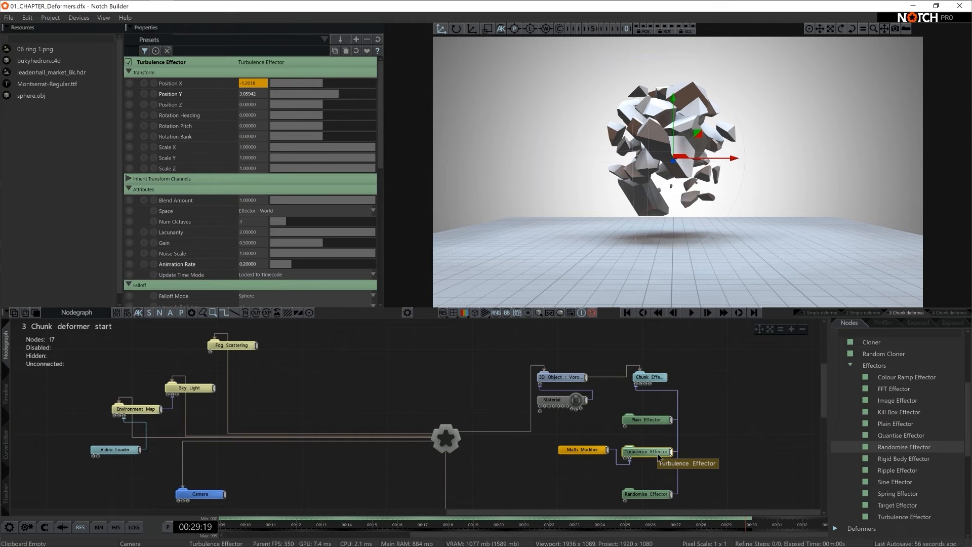
pyautogui.scroll(-4, 221, 267)
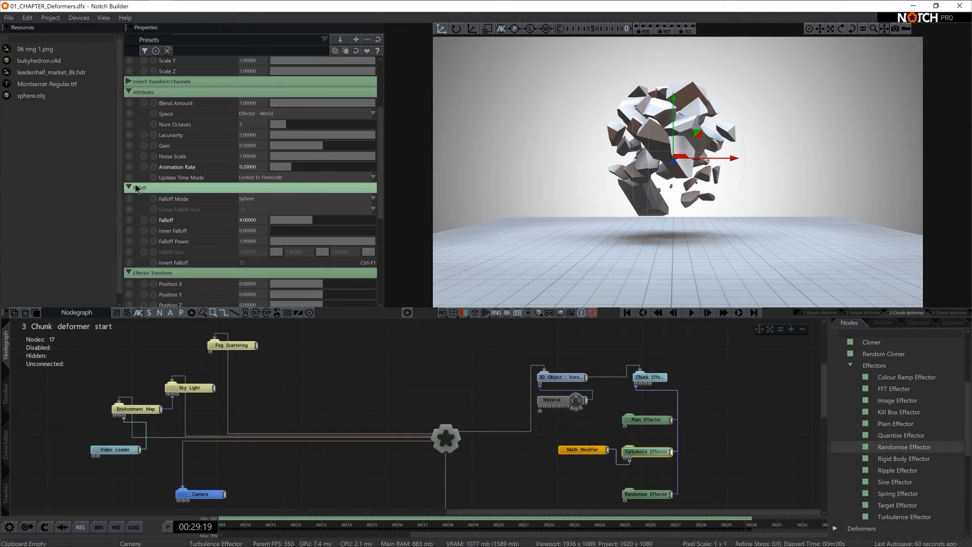
pyautogui.hotkey('ctrl', 'c')
pyautogui.click(653, 494)
pyautogui.scroll(4, 212, 197)
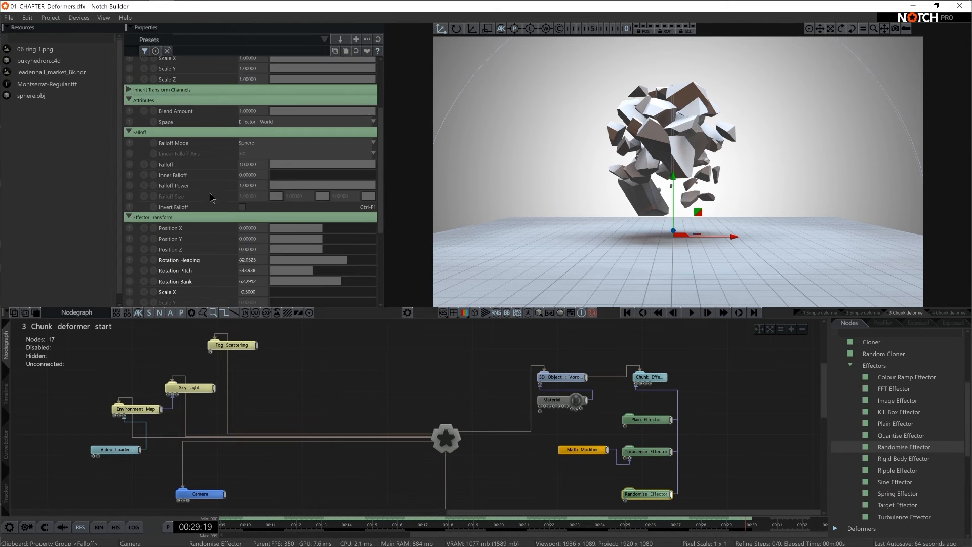
pyautogui.scroll(2, 280, 280)
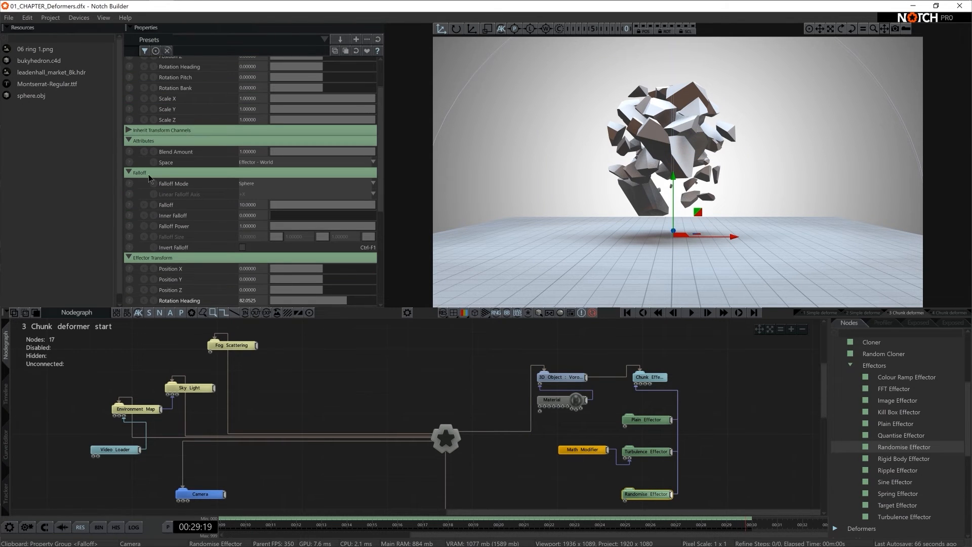
pyautogui.hotkey('ctrl', 'v')
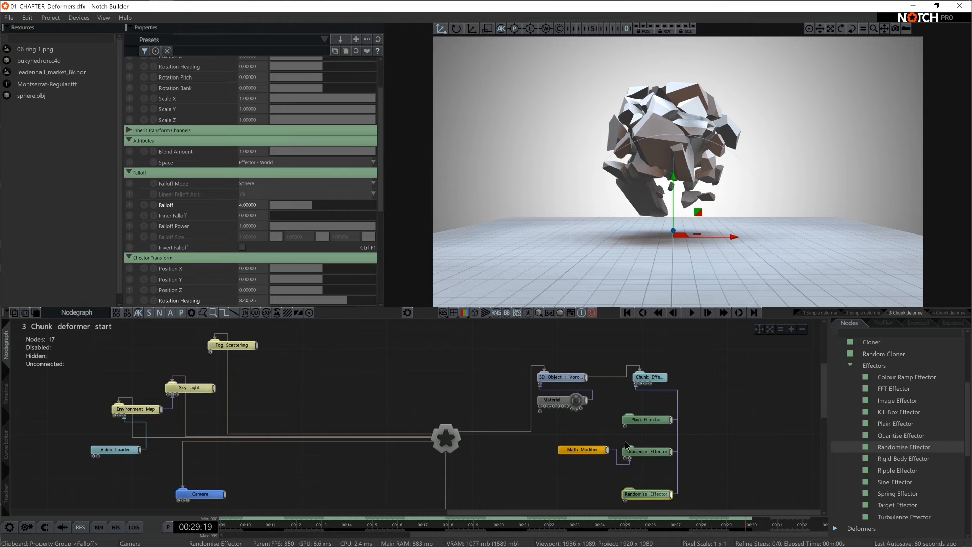
# - Compare the falloff and transform properties of the Turbulence Effector and the Randomise Effector
pyautogui.click(641, 452)
pyautogui.click(646, 495)
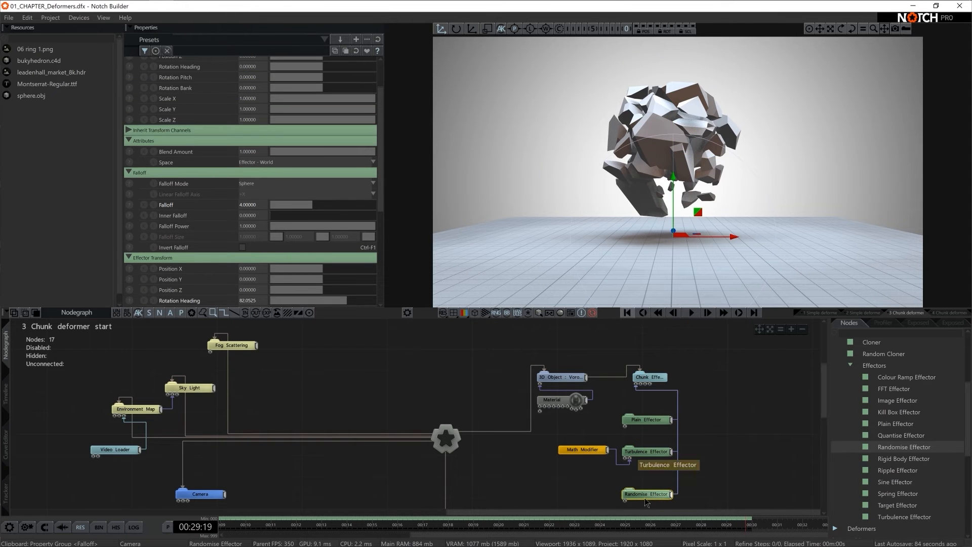
pyautogui.click(647, 451)
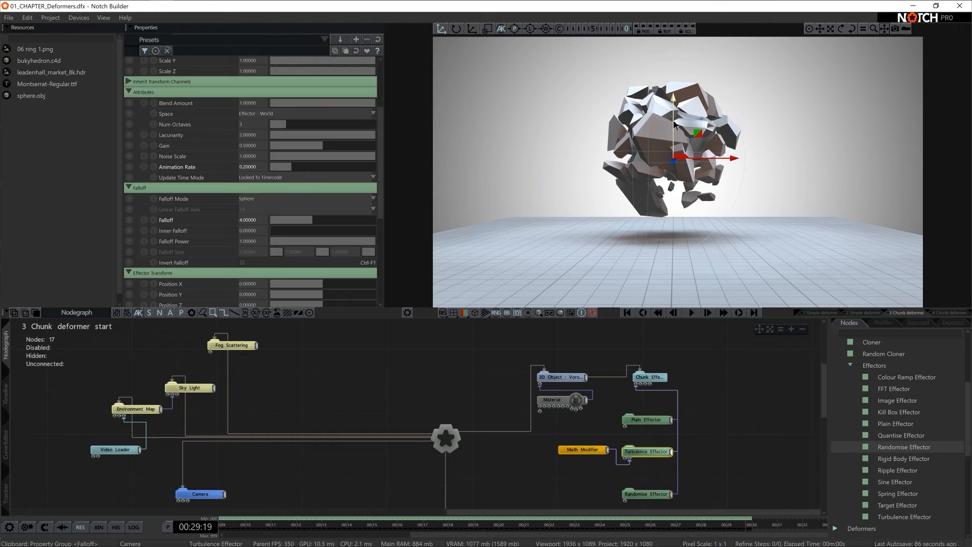
pyautogui.click(645, 495)
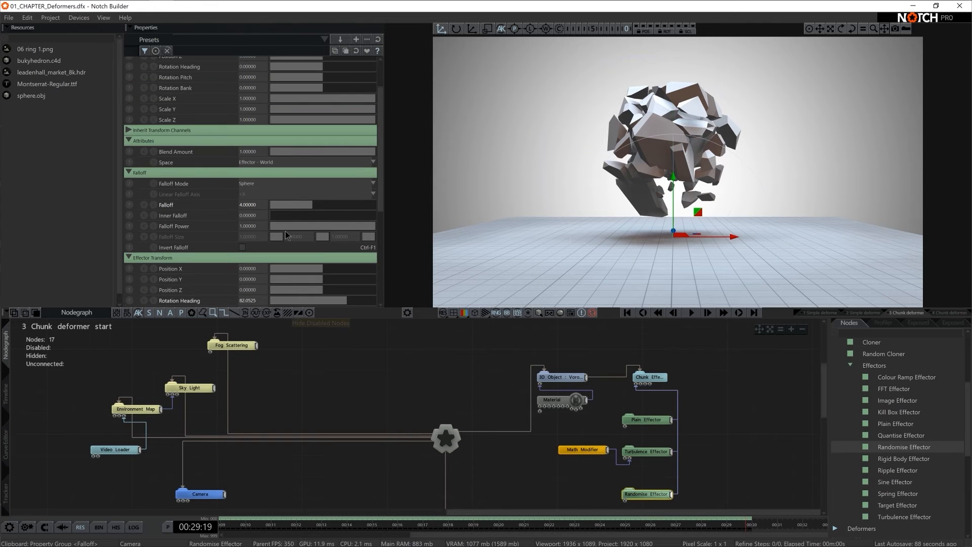
pyautogui.scroll(2, 292, 183)
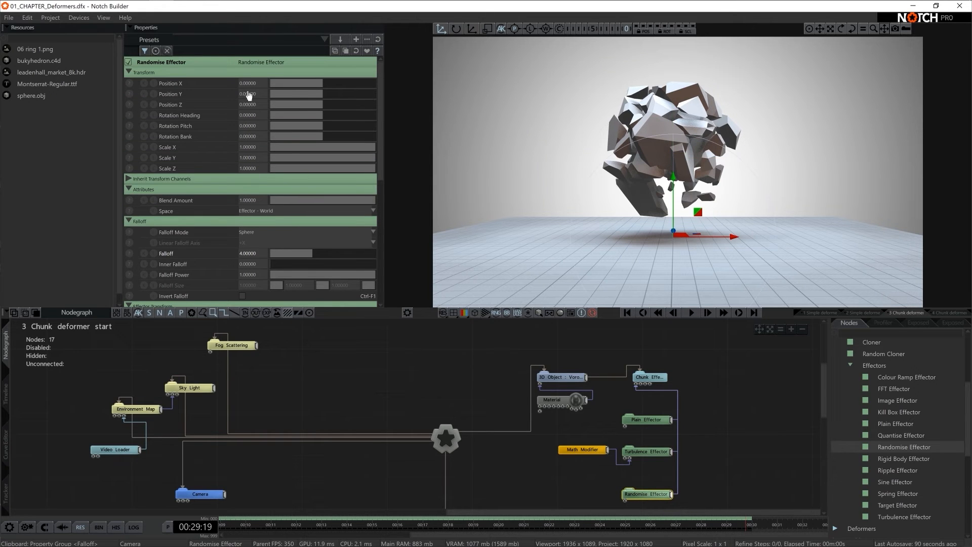
pyautogui.click(655, 449)
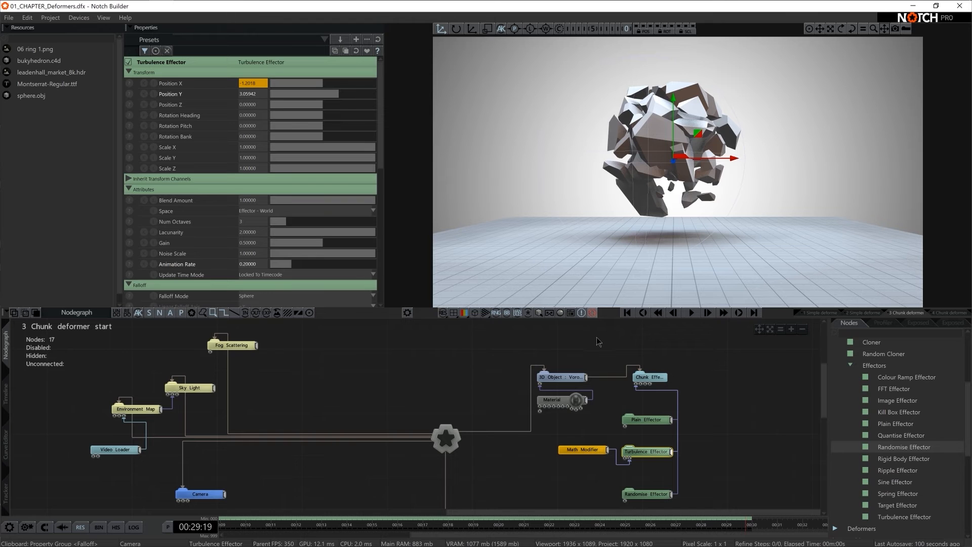
pyautogui.moveTo(615, 460)
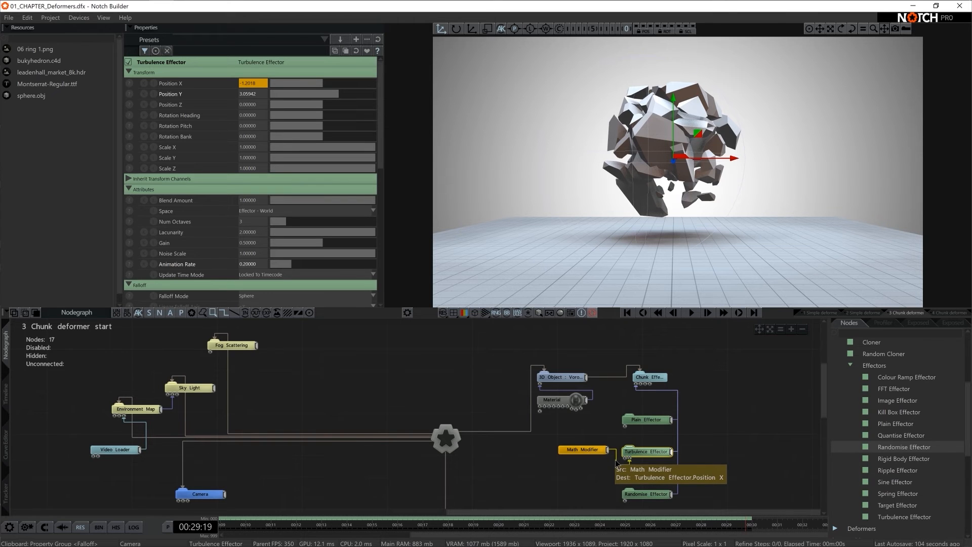
# - Reset the Turbulence Effector's Position Y to 0
pyautogui.click(650, 493)
pyautogui.click(643, 451)
pyautogui.doubleClick(253, 94)
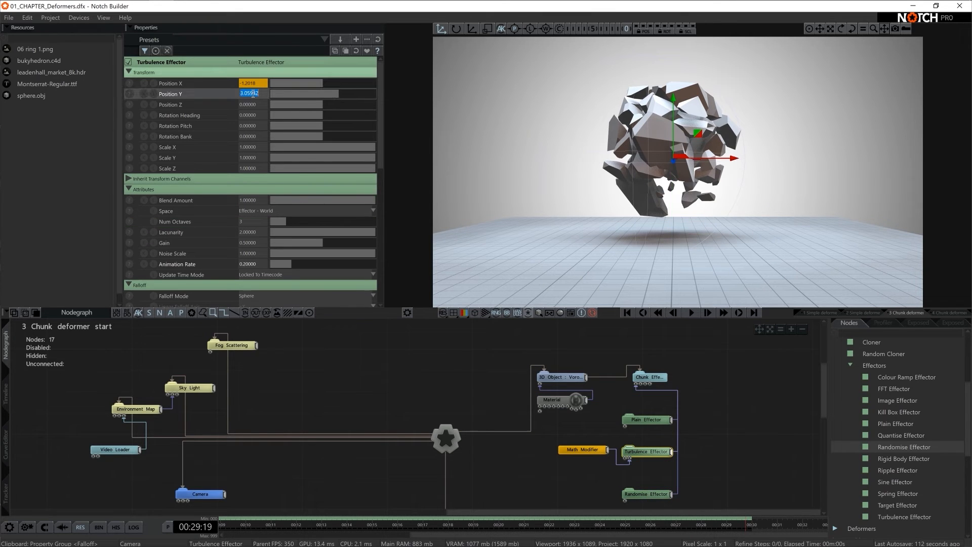
pyautogui.write('0')
pyautogui.press('Return')
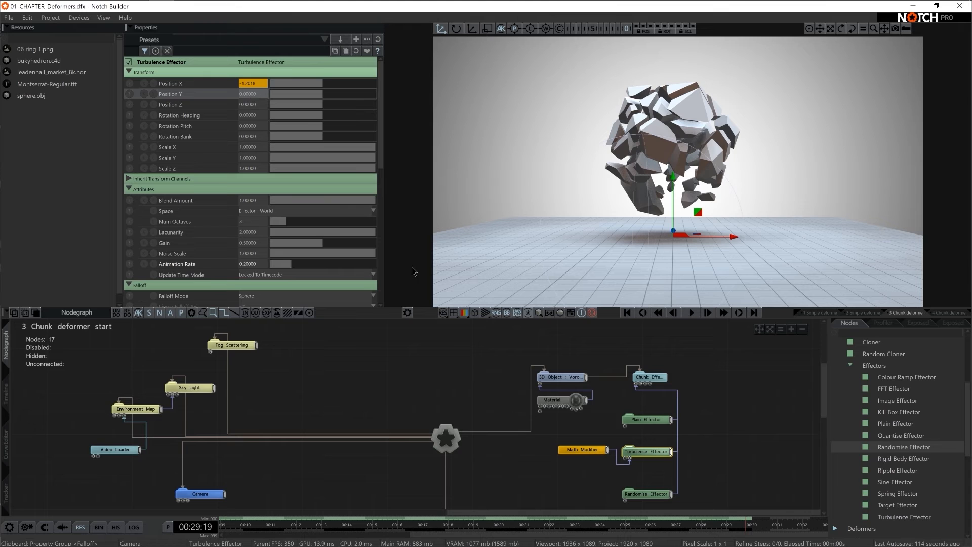
# - Disconnect the Math Modifier from the Turbulence Effector, move it aside, and place the Randomise Effector directly beneath the Turbulence Effector
pyautogui.click(623, 464)
pyautogui.moveTo(585, 452); pyautogui.dragTo(733, 452)
pyautogui.click(647, 450)
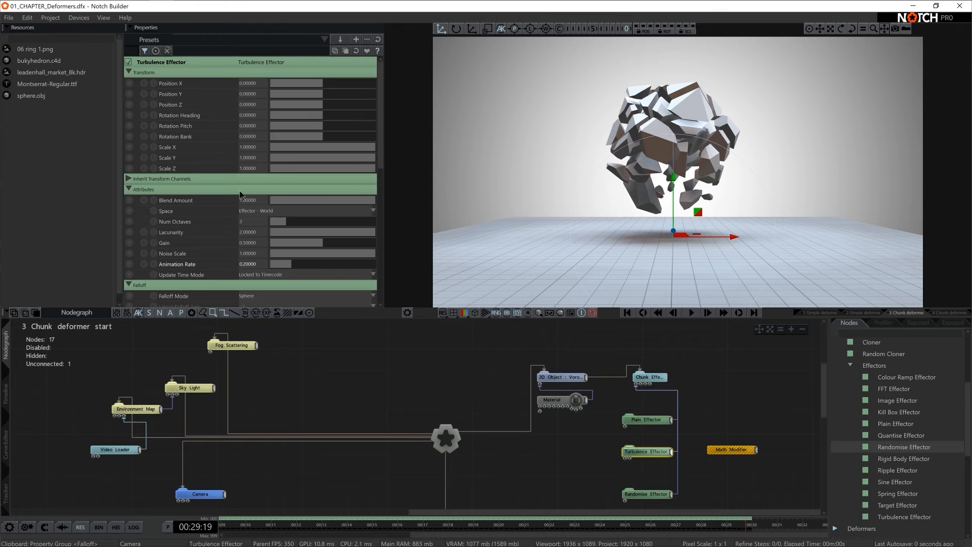
pyautogui.click(639, 494)
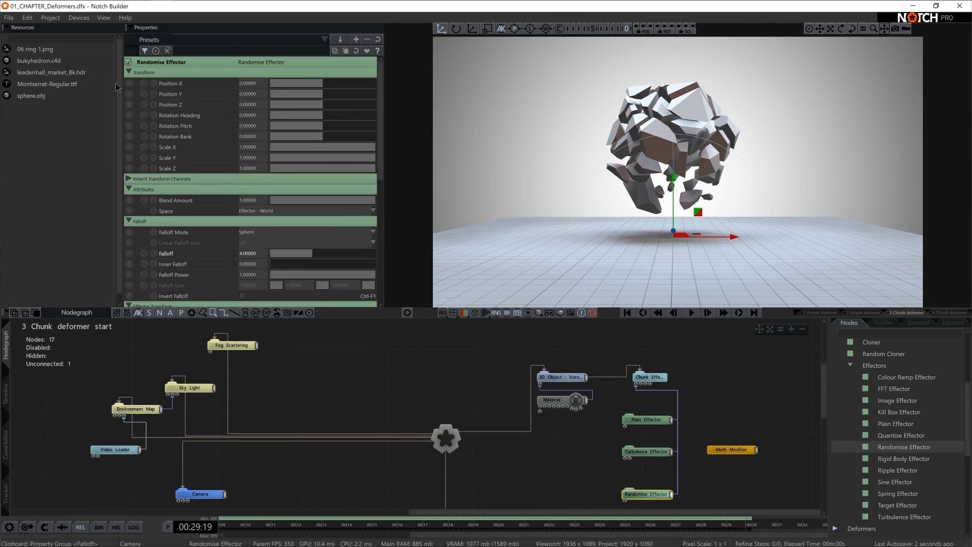
pyautogui.moveTo(649, 498); pyautogui.dragTo(650, 477)
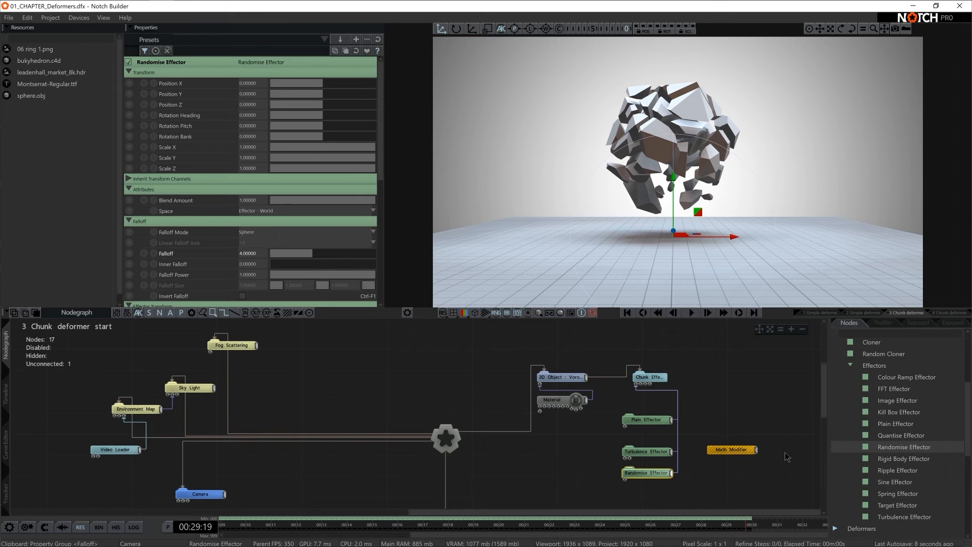
# - Add a geometry Null node and place it beside the Turbulence and Randomise Effectors
pyautogui.click(868, 333)
pyautogui.write('null')
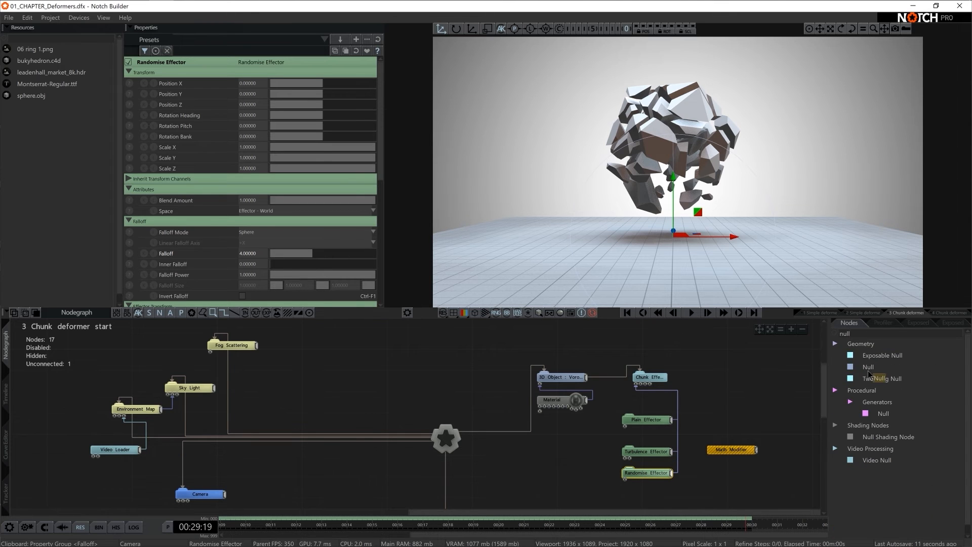
pyautogui.moveTo(869, 374); pyautogui.dragTo(576, 463)
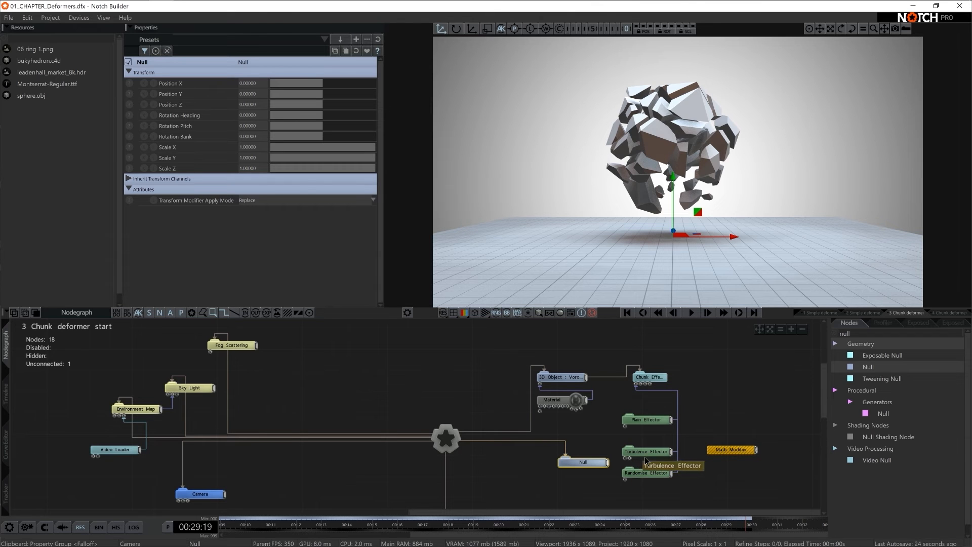
pyautogui.moveTo(601, 465); pyautogui.dragTo(578, 466)
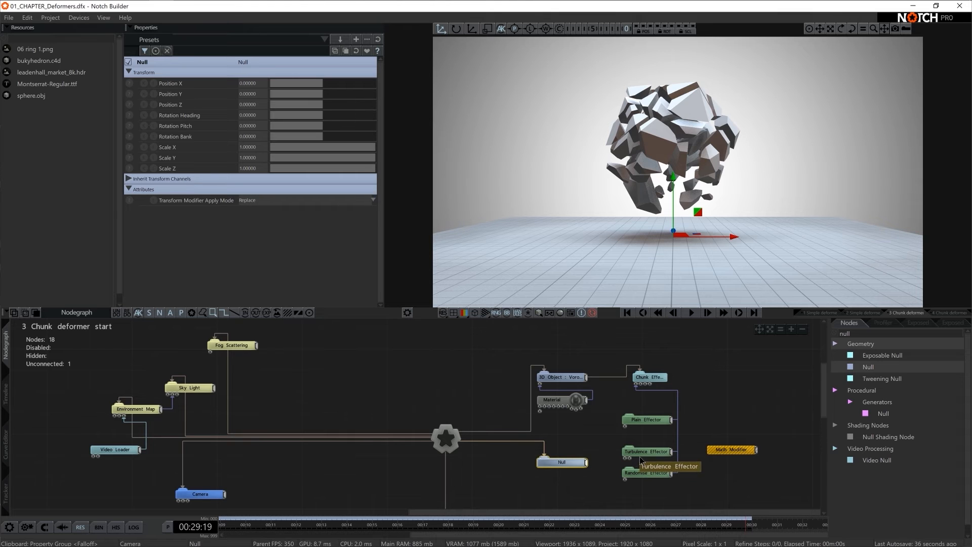
# - Connect the Null's output to both the Turbulence Effector and the Randomise Effector, checking each effector's transform
pyautogui.moveTo(618, 439); pyautogui.dragTo(636, 479)
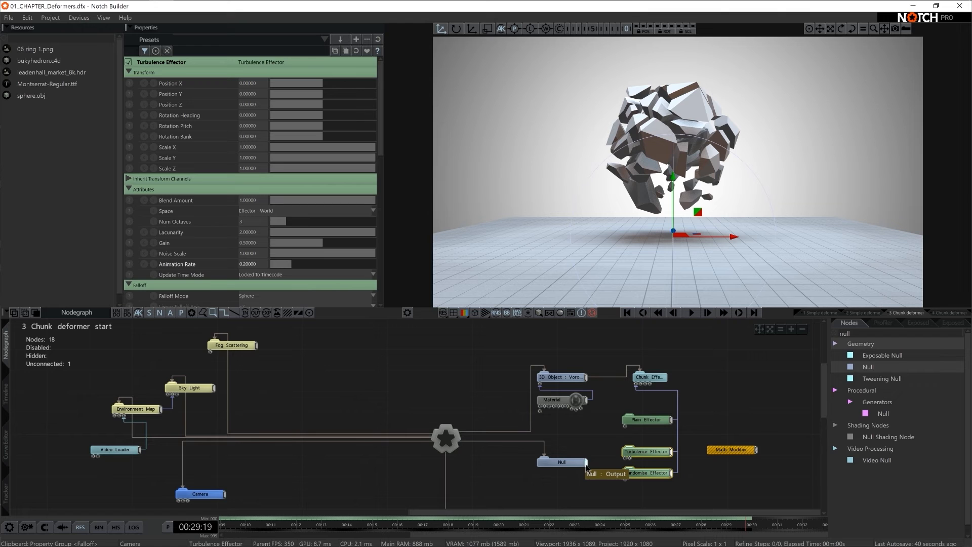
pyautogui.moveTo(578, 466); pyautogui.dragTo(637, 458)
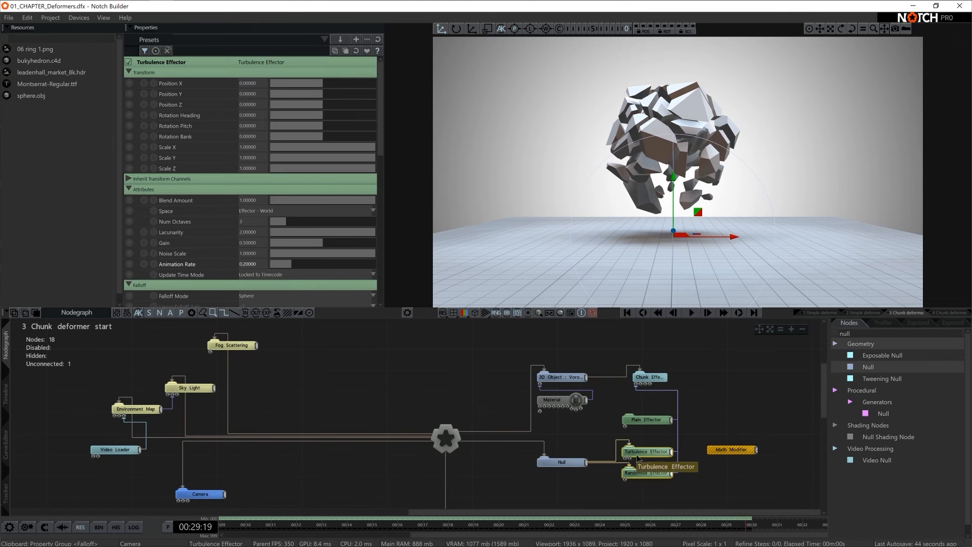
pyautogui.click(658, 473)
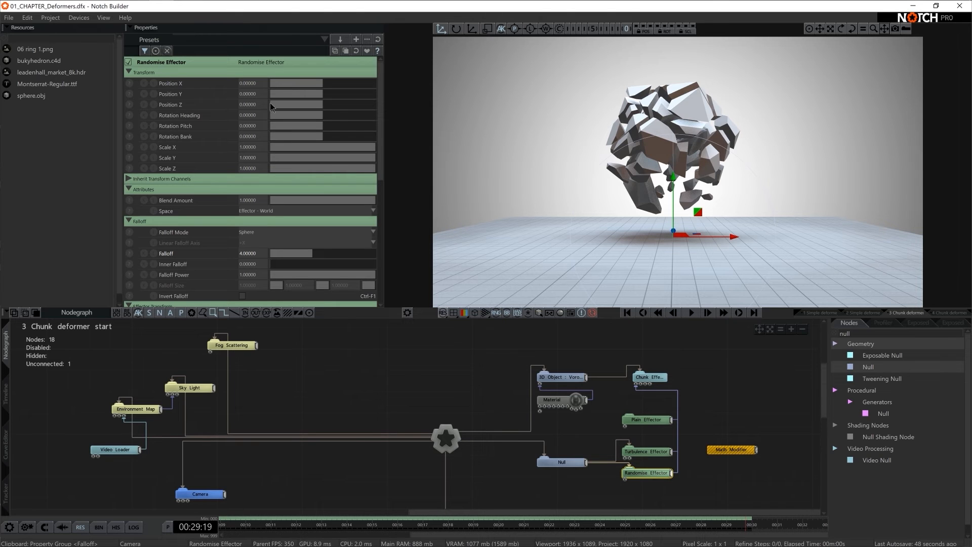
pyautogui.click(648, 452)
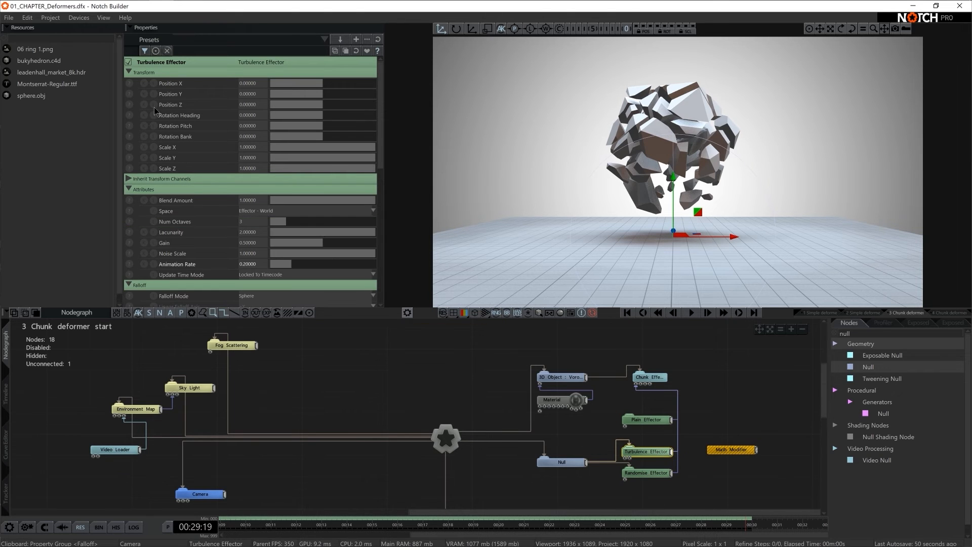
# - Move the Null to about Position Y 3.48 and Position X 0.70, playing the timeline to preview the deformation
pyautogui.click(582, 463)
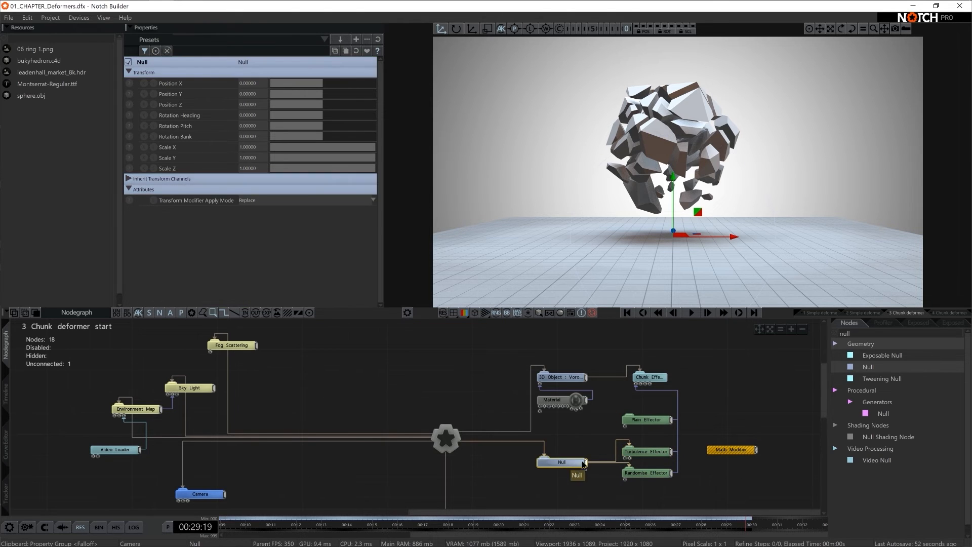
pyautogui.moveTo(673, 197); pyautogui.dragTo(673, 109)
pyautogui.press('space')
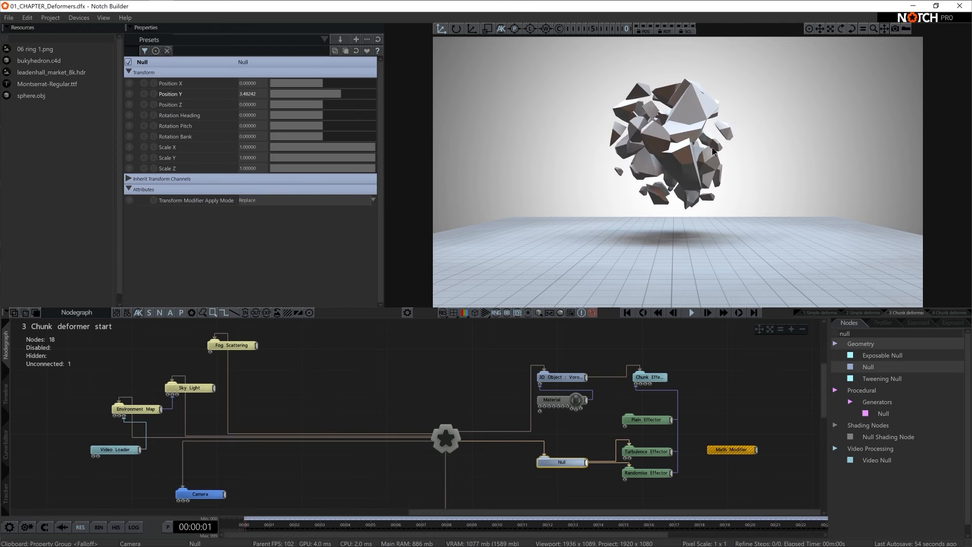
pyautogui.moveTo(609, 150); pyautogui.dragTo(729, 156)
pyautogui.press('space')
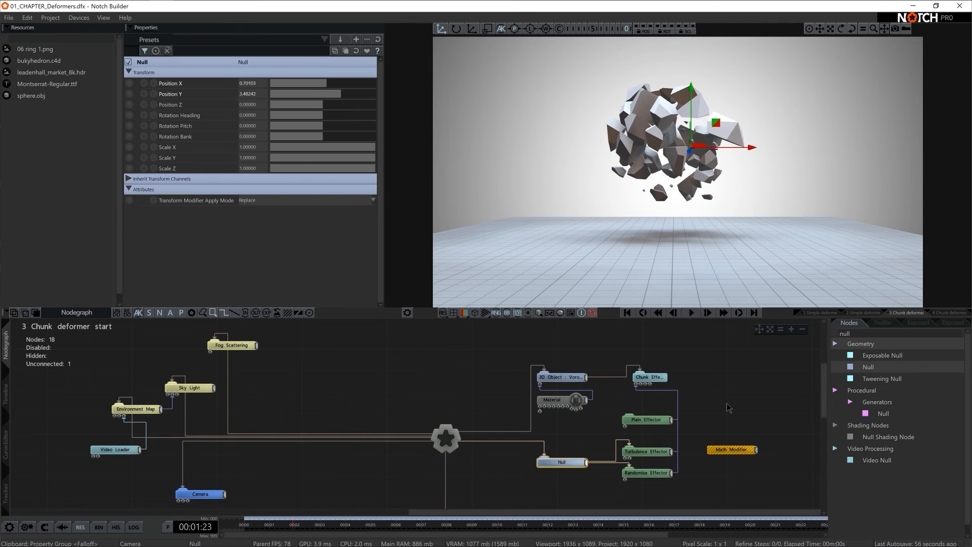
# - Shift the Null sideways through the fractured object during playback, leaving its Position X at about 0.27
pyautogui.moveTo(649, 437); pyautogui.dragTo(649, 488)
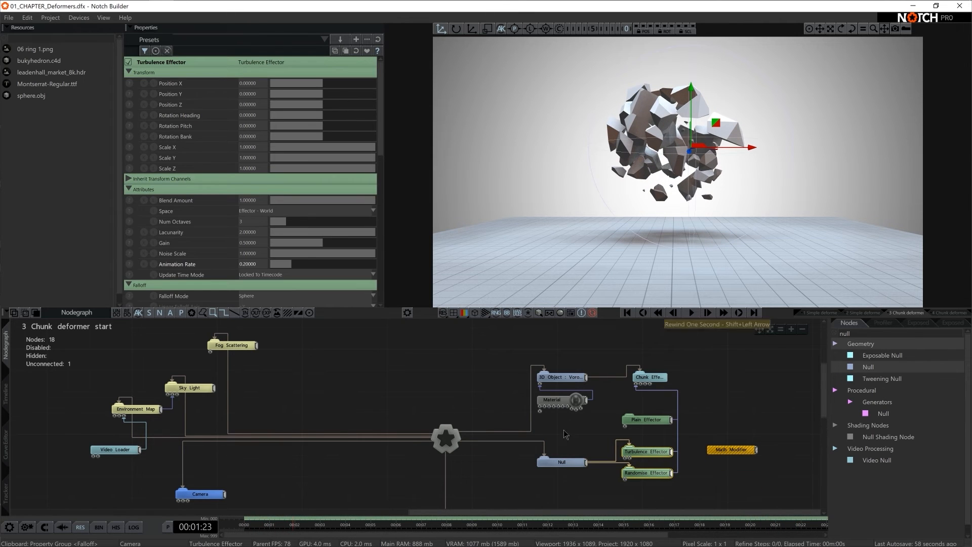
pyautogui.click(561, 462)
pyautogui.moveTo(597, 155); pyautogui.dragTo(569, 154)
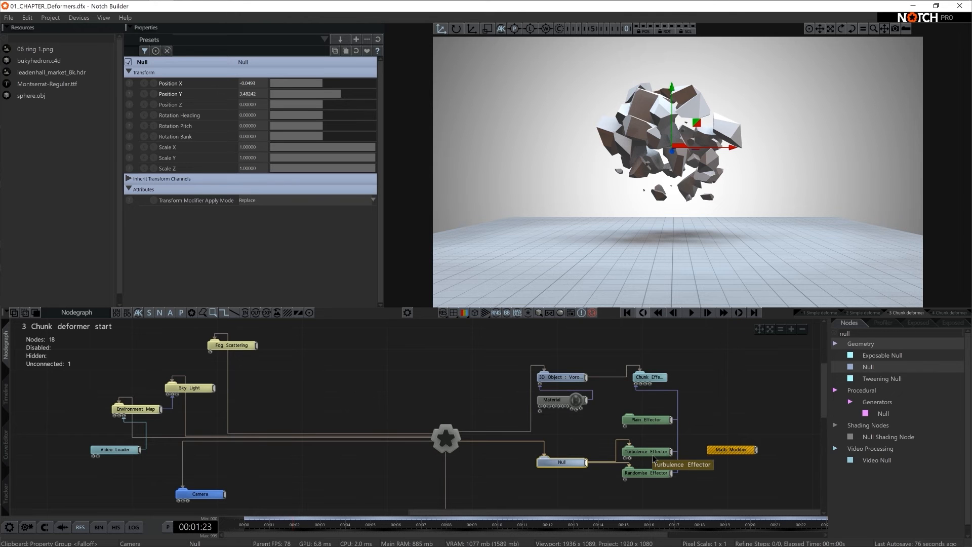
pyautogui.press('space')
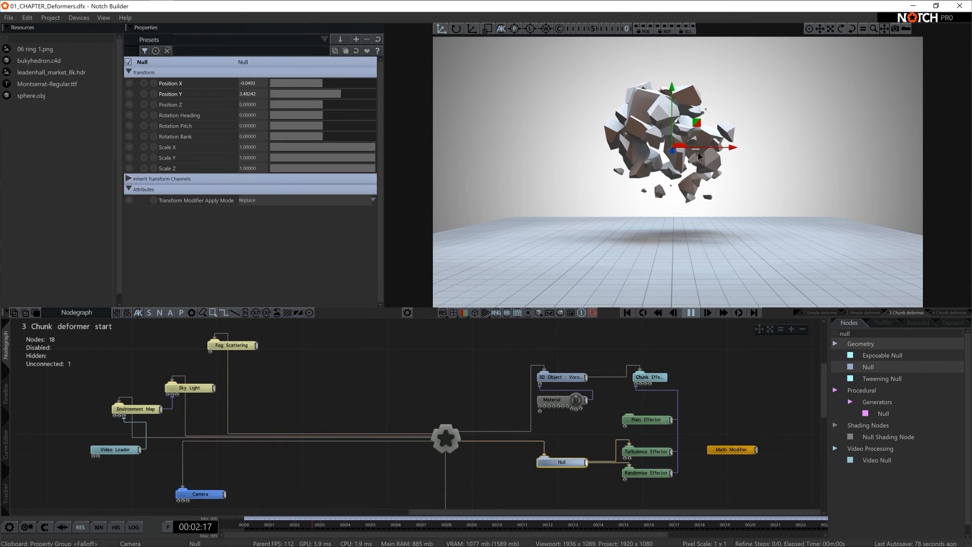
pyautogui.moveTo(687, 153); pyautogui.dragTo(711, 157)
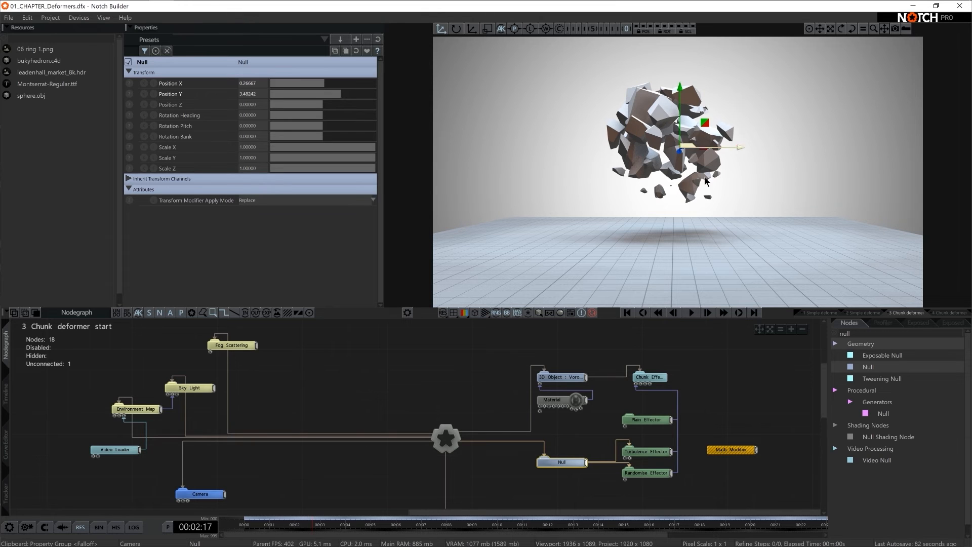
pyautogui.moveTo(655, 439); pyautogui.dragTo(646, 484)
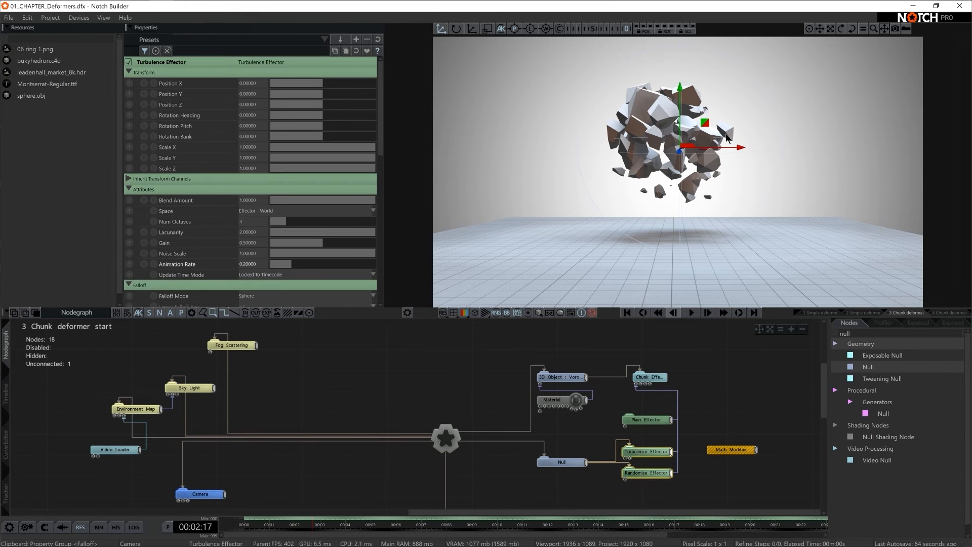
# - Load 06 ring 1.png into the nodegraph as a Video Loader and briefly preview the image in the viewport
pyautogui.moveTo(581, 429); pyautogui.dragTo(555, 393, button='middle')
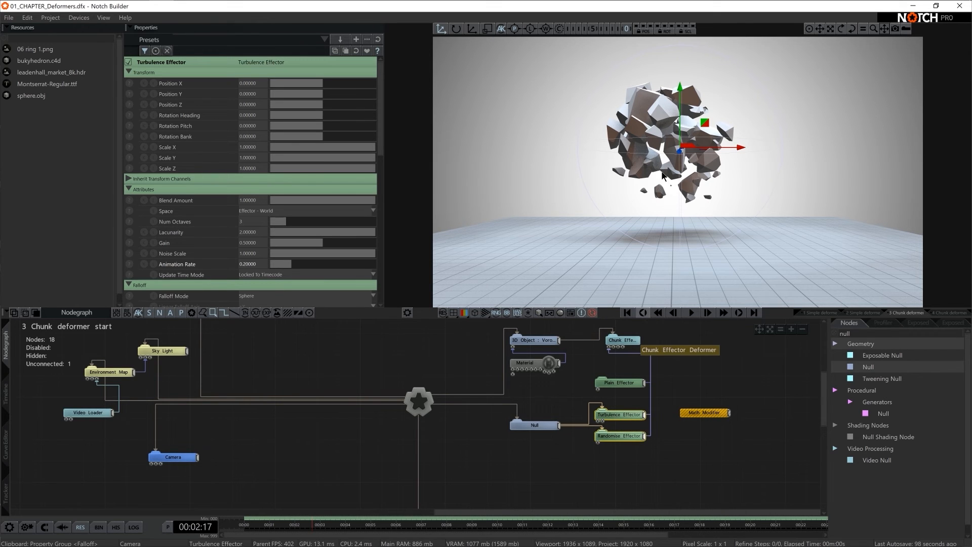
pyautogui.moveTo(43, 49); pyautogui.dragTo(492, 372)
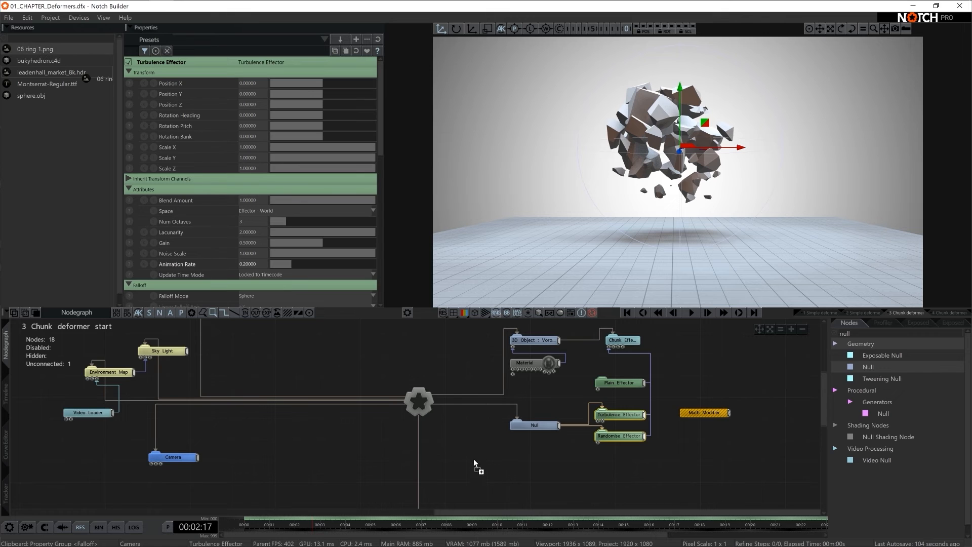
pyautogui.moveTo(474, 463); pyautogui.dragTo(476, 464)
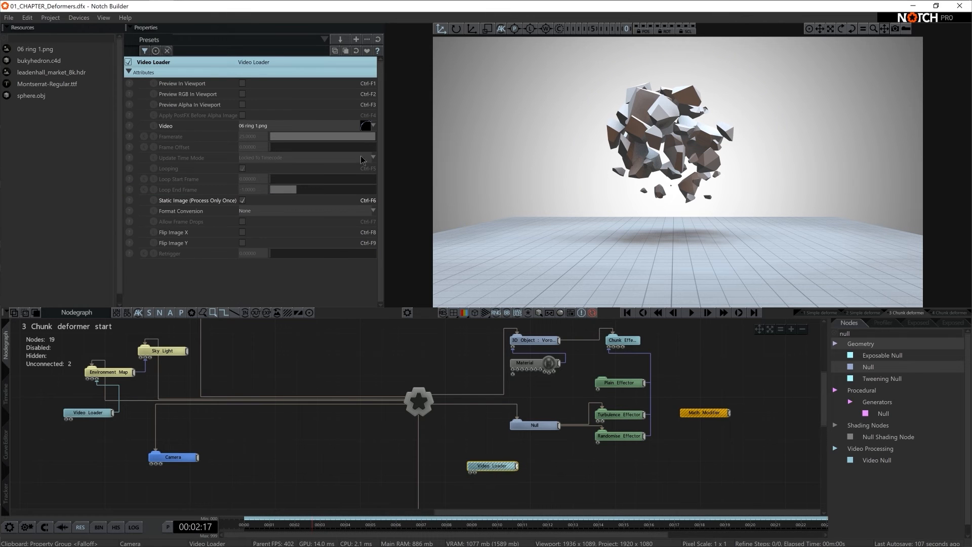
pyautogui.click(242, 84)
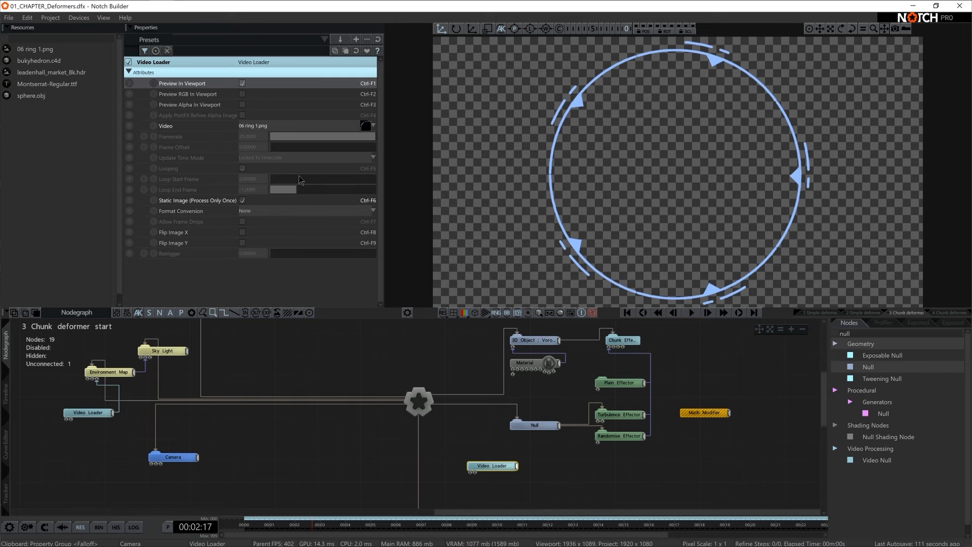
pyautogui.click(243, 84)
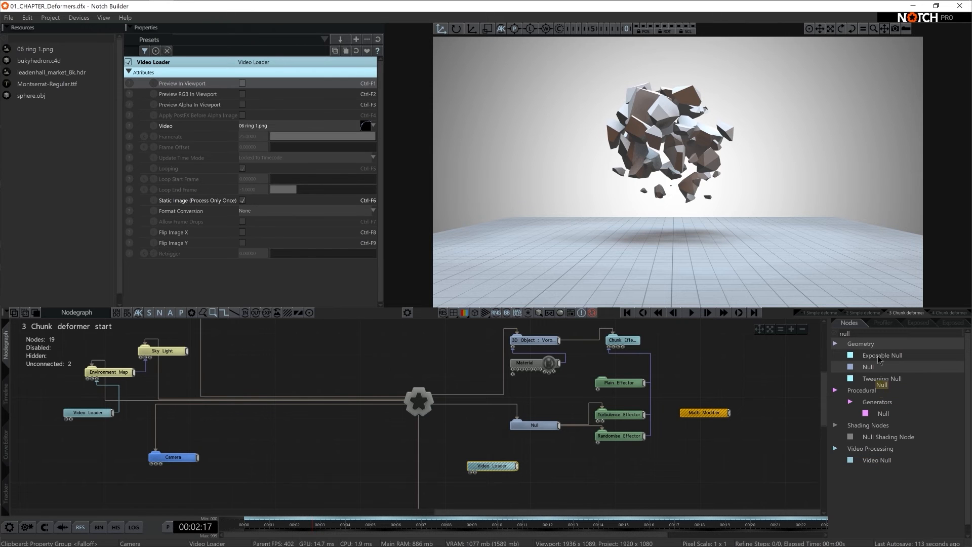
# - Add an Image Plane node below the effectors and connect it as a child of the Null
pyautogui.write('image pl')
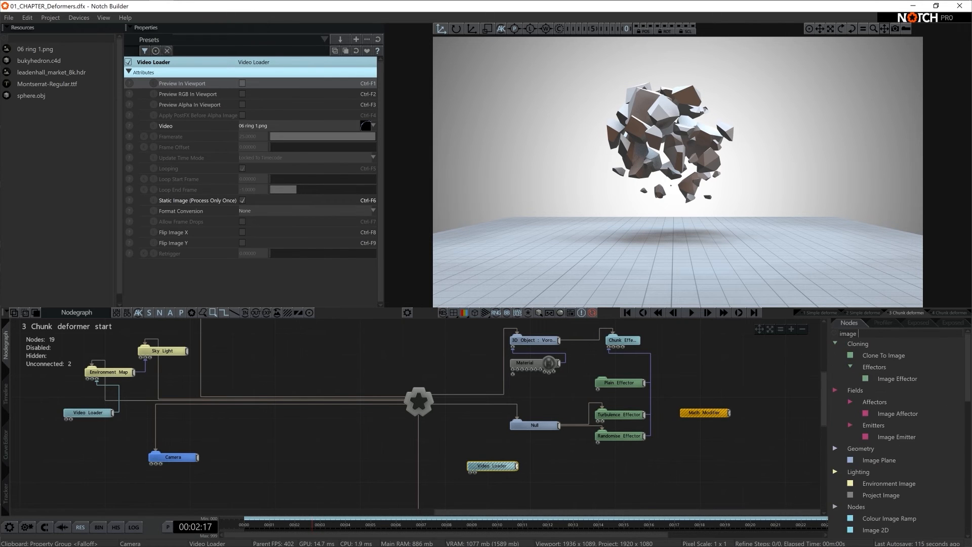
pyautogui.moveTo(878, 354); pyautogui.dragTo(603, 479)
pyautogui.moveTo(545, 430); pyautogui.dragTo(593, 475)
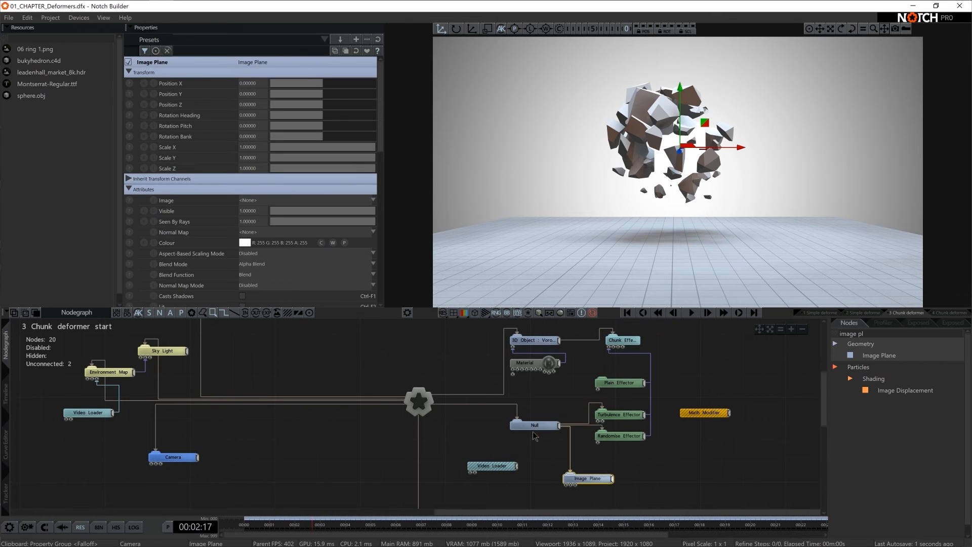
pyautogui.click(540, 426)
# - Scale the Image Plane uniformly to about 2.56
pyautogui.click(587, 479)
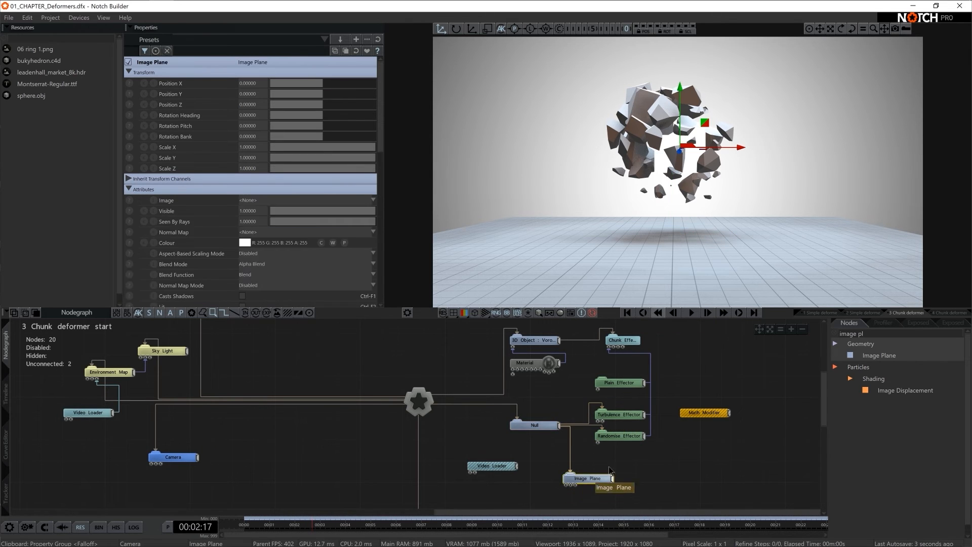
pyautogui.press('r')
pyautogui.moveTo(714, 147); pyautogui.dragTo(752, 146)
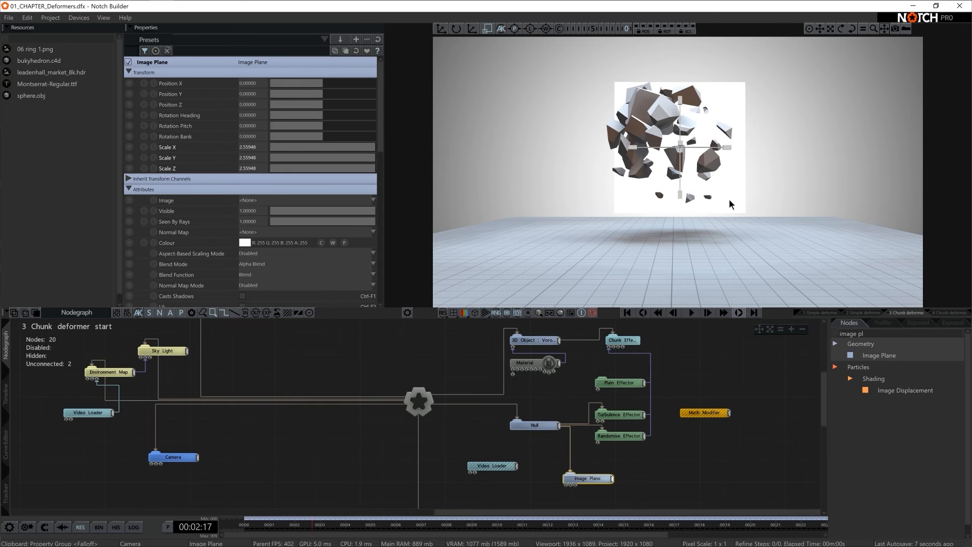
# - Connect the ring image's Video Loader to the Image Plane's image input and arrange both nodes below the Randomise Effector
pyautogui.moveTo(495, 475); pyautogui.dragTo(568, 487)
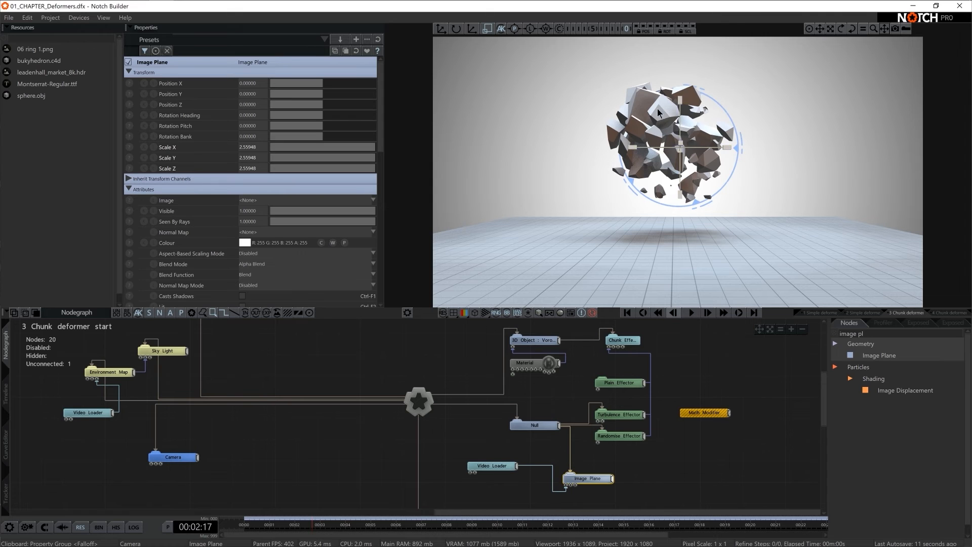
pyautogui.moveTo(501, 466); pyautogui.dragTo(543, 497)
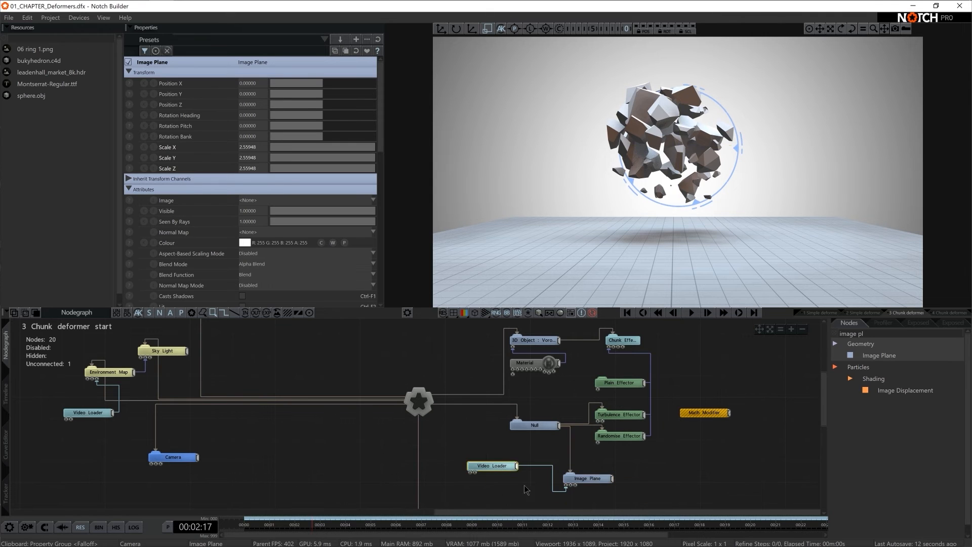
pyautogui.click(538, 427)
pyautogui.moveTo(587, 478); pyautogui.dragTo(608, 468)
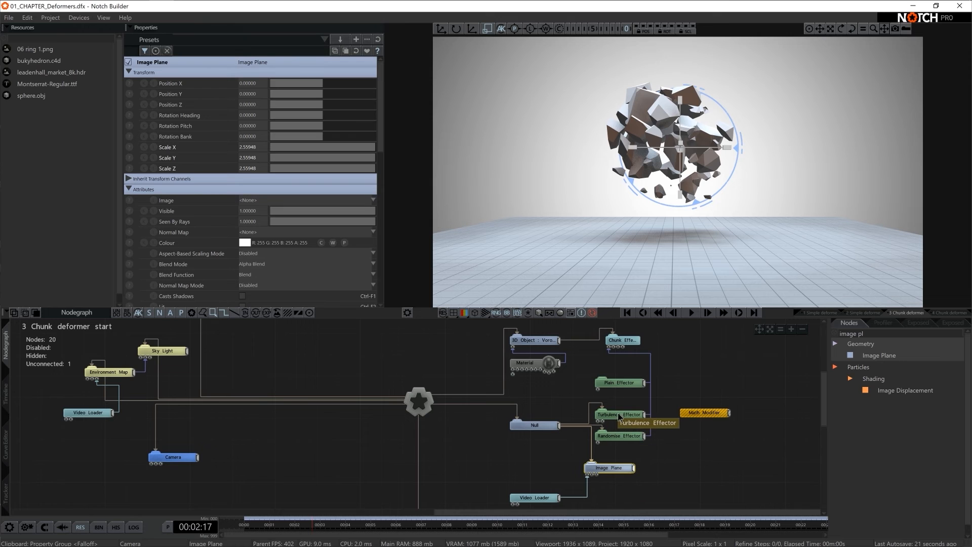
pyautogui.moveTo(537, 497); pyautogui.dragTo(557, 487)
pyautogui.click(608, 481)
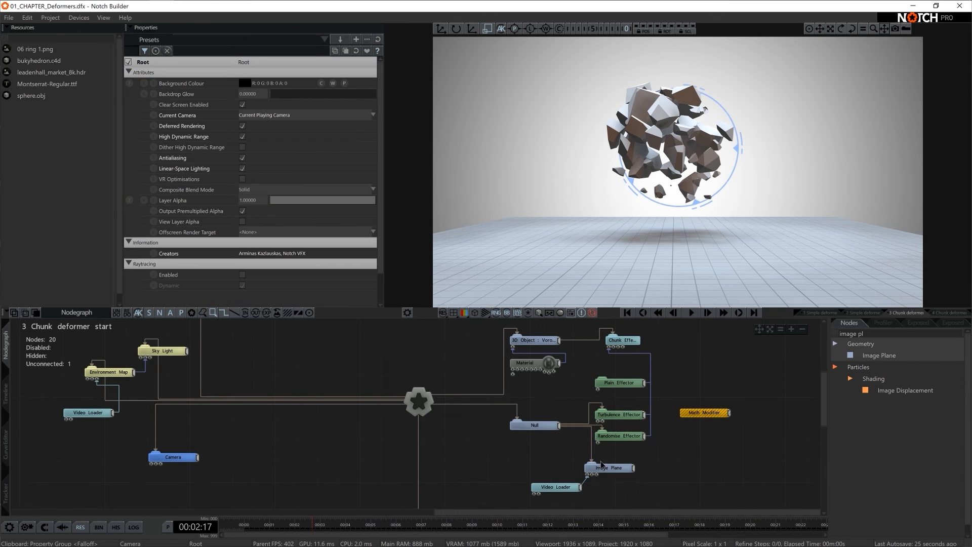
# - Enlarge the Image Plane's uniform scale to about 3.55 to approximate the effectors' falloff radius
pyautogui.click(620, 414)
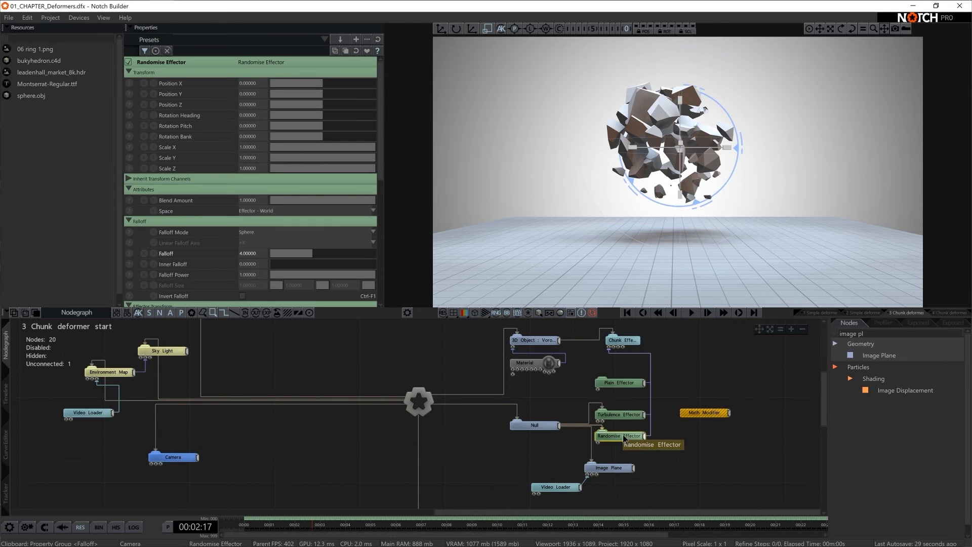
pyautogui.click(608, 469)
pyautogui.moveTo(731, 132); pyautogui.dragTo(743, 150)
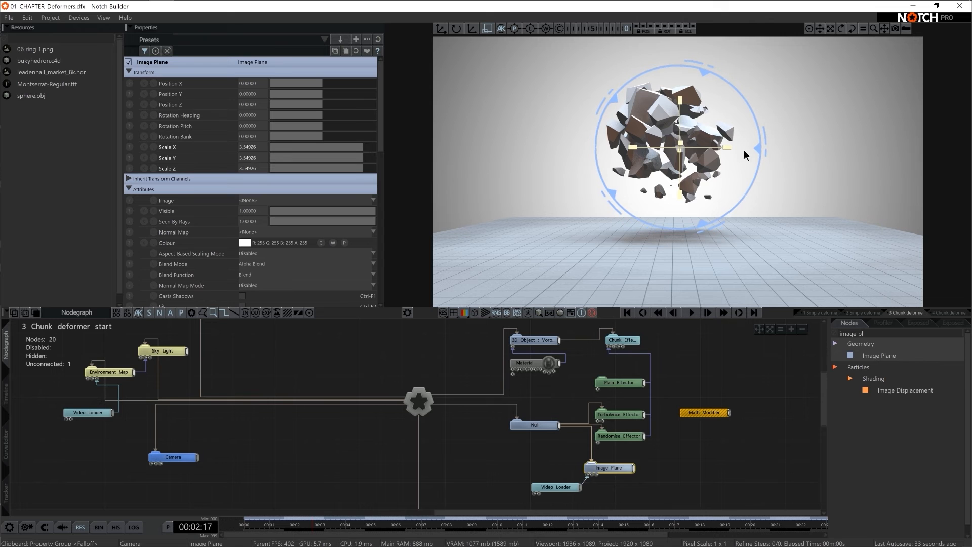
# - Line up the Image Plane node directly beneath the Randomise Effector in the nodegraph
pyautogui.click(618, 417)
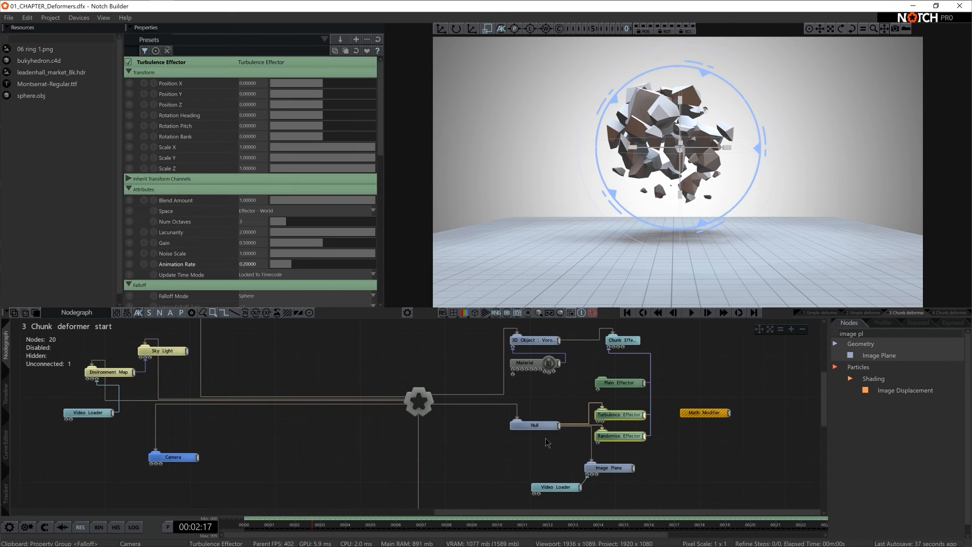
pyautogui.click(536, 425)
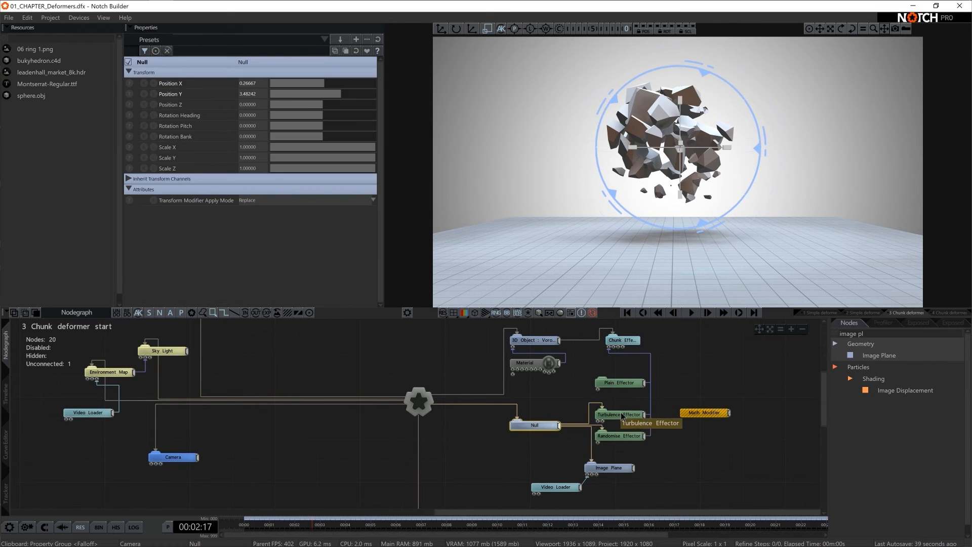
pyautogui.click(605, 416)
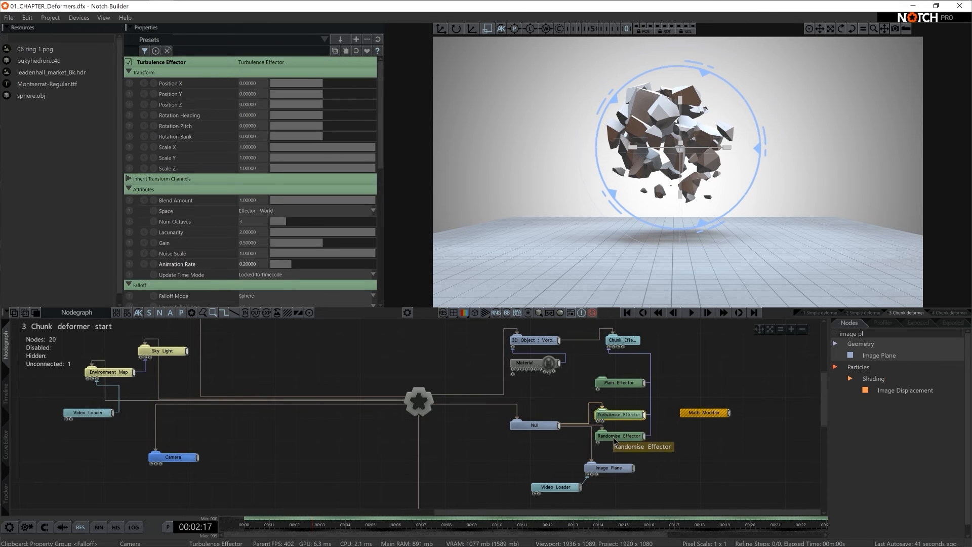
pyautogui.moveTo(603, 474); pyautogui.dragTo(613, 464)
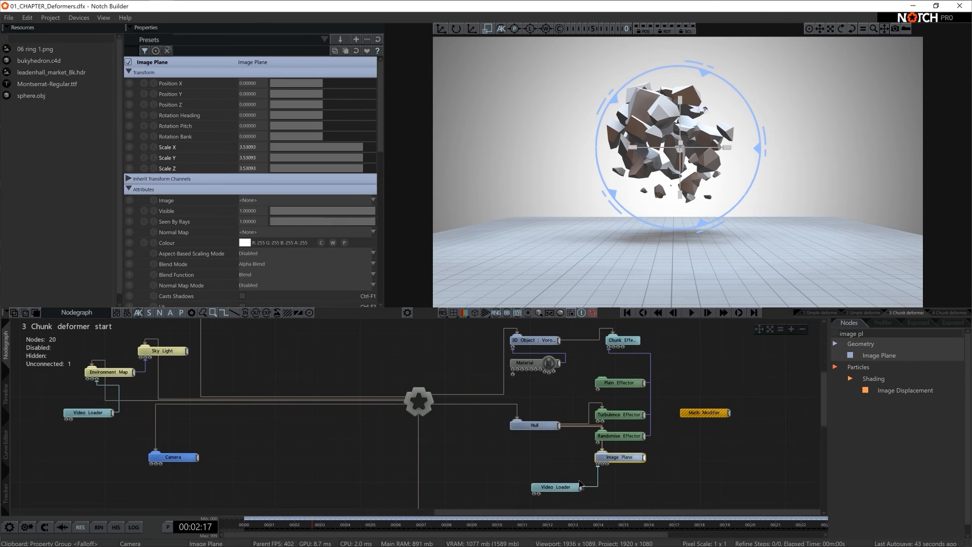
# - Connect the Math Modifier to the Null's Position X and reset that position's base value to 0
pyautogui.click(540, 427)
pyautogui.moveTo(314, 83)
pyautogui.mouseDown()
pyautogui.moveTo(305, 85)
pyautogui.moveTo(336, 83)
pyautogui.moveTo(327, 85)
pyautogui.mouseUp()
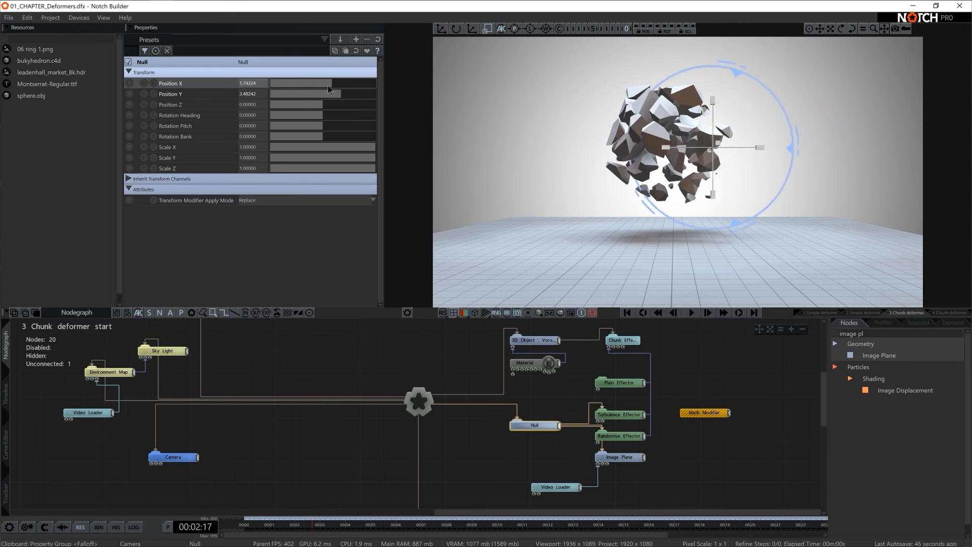
pyautogui.moveTo(704, 412); pyautogui.dragTo(328, 184)
pyautogui.moveTo(250, 90); pyautogui.dragTo(252, 84)
pyautogui.doubleClick(253, 82)
pyautogui.write('0')
pyautogui.press('Return')
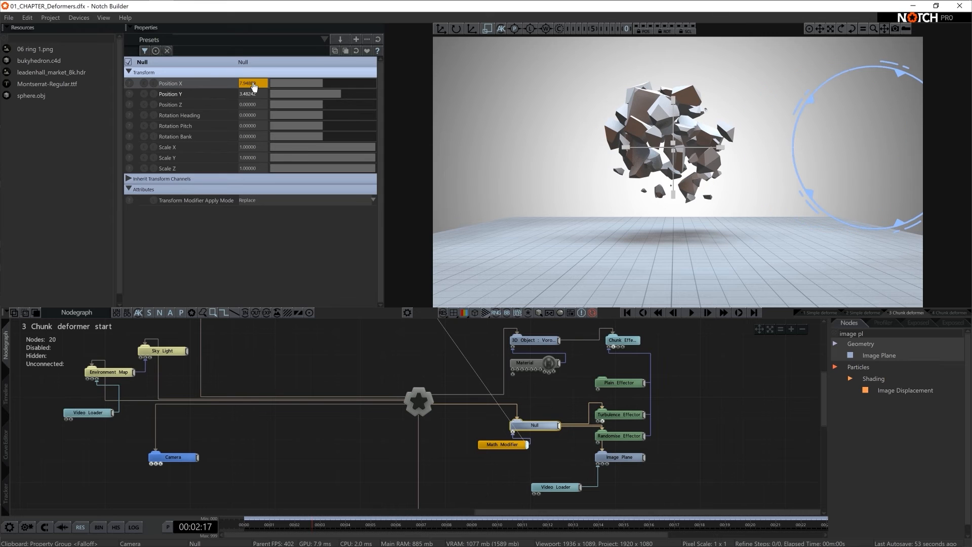
# - Play the animation to check how the fractured object breaks apart as the ring sweeps through it, then stop playback
pyautogui.click(481, 473)
pyautogui.press('space')
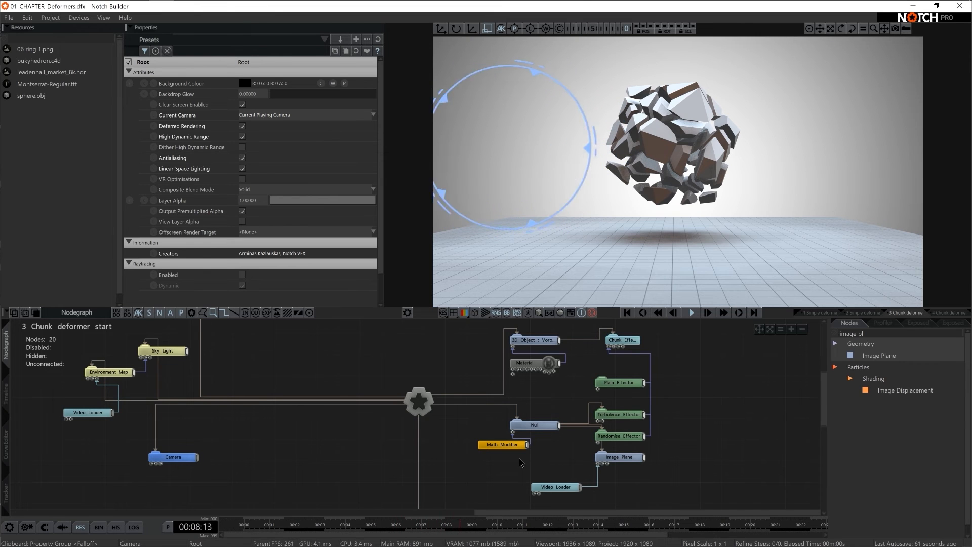
pyautogui.press('space')
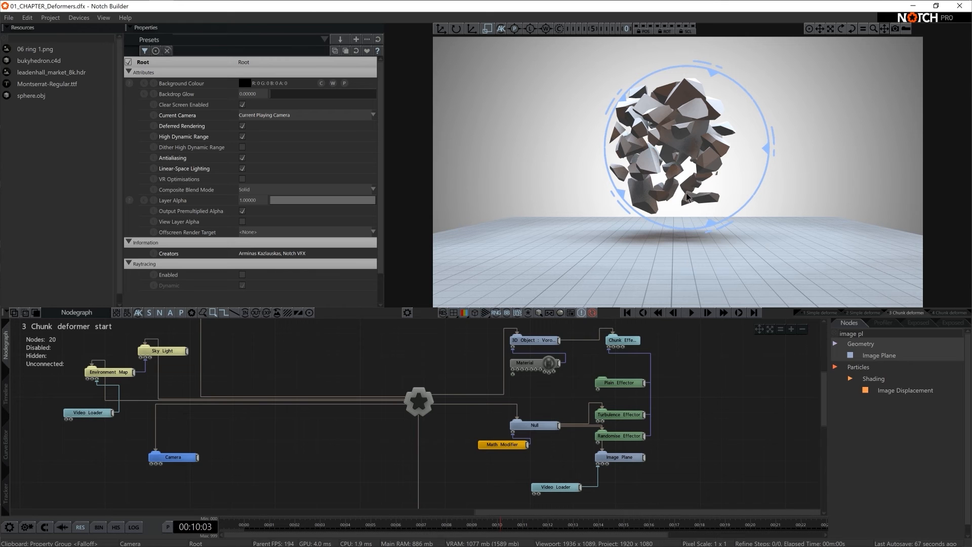
# - Add a Colour Correction node, attach it to the ring image's Video Loader and remove all saturation
pyautogui.write('colour')
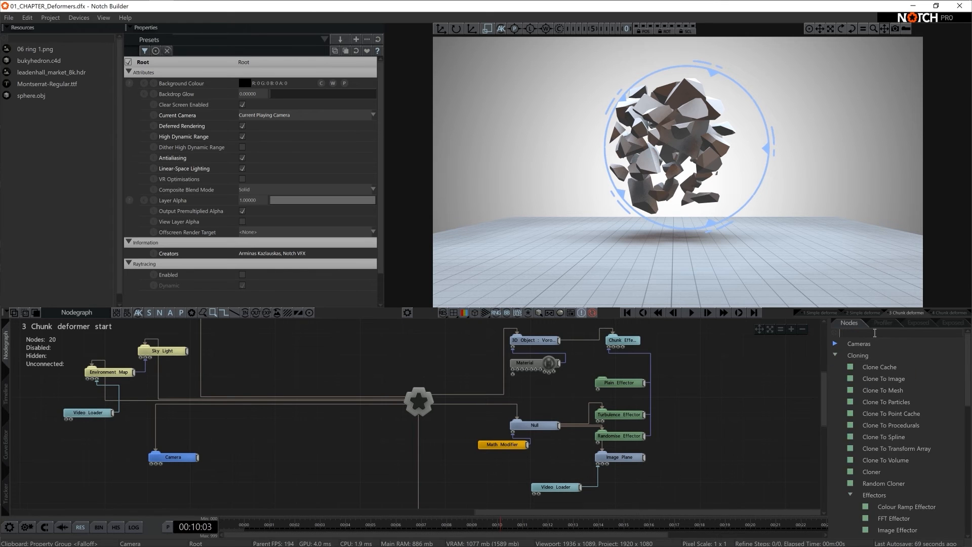
pyautogui.write(' corr')
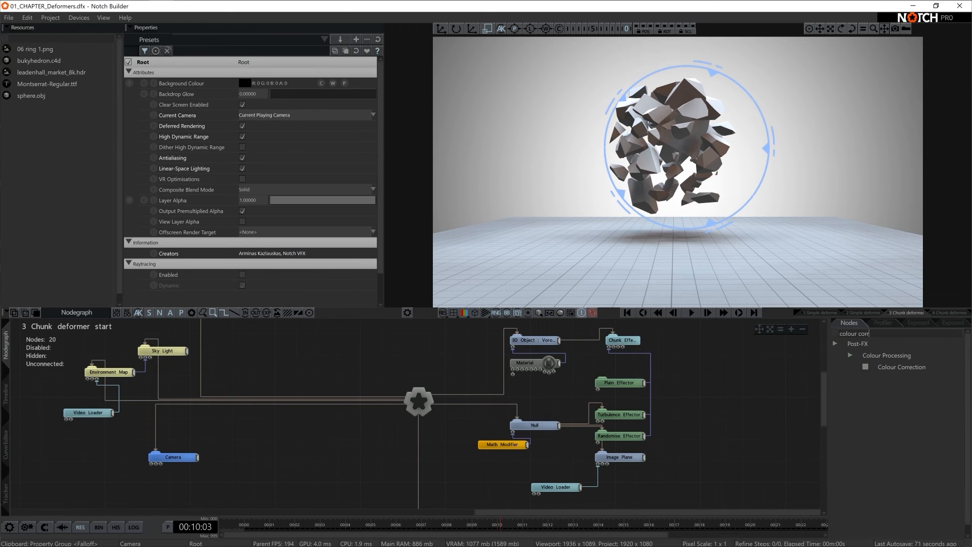
pyautogui.moveTo(875, 366); pyautogui.dragTo(631, 494)
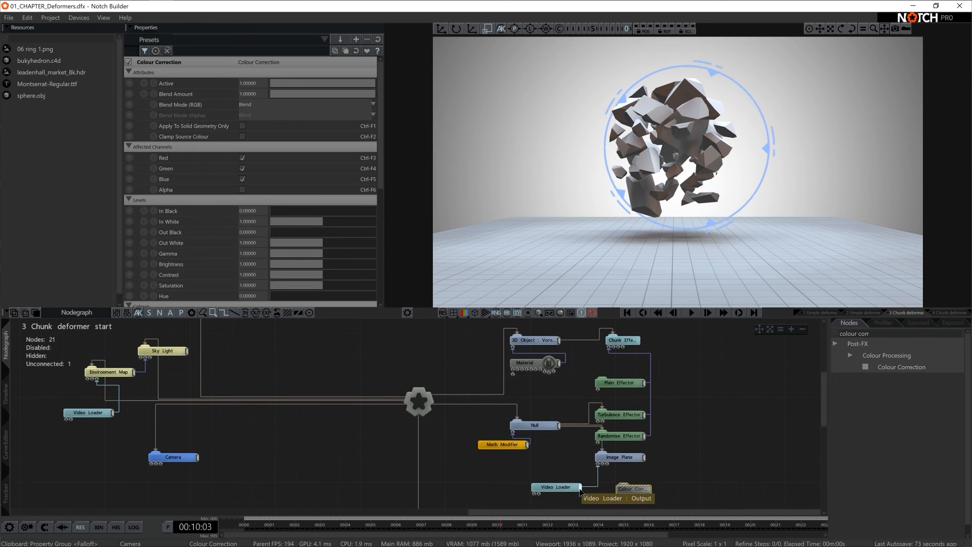
pyautogui.scroll(-1, 272, 242)
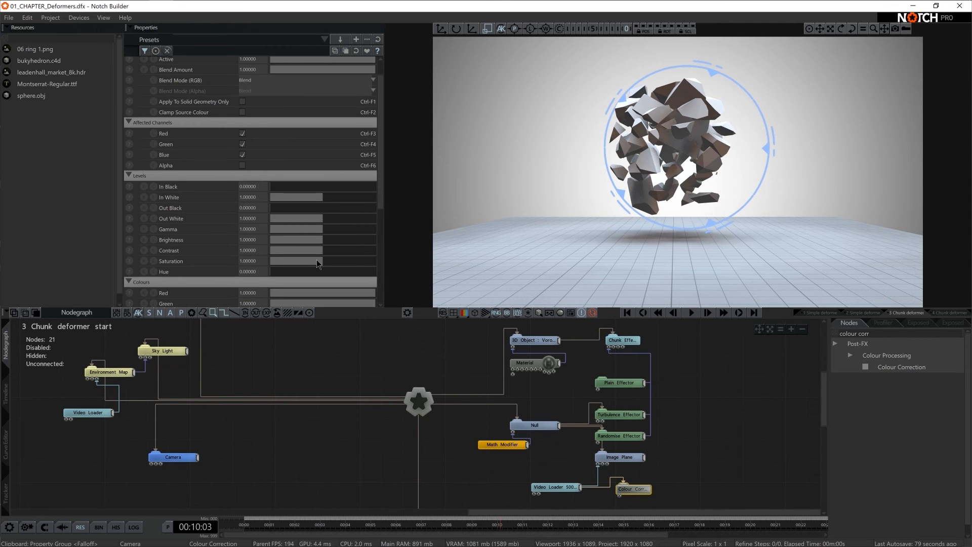
pyautogui.moveTo(317, 263); pyautogui.dragTo(215, 263)
# - Set the Image Plane's Alpha to 0.5
pyautogui.click(626, 459)
pyautogui.scroll(-3, 273, 230)
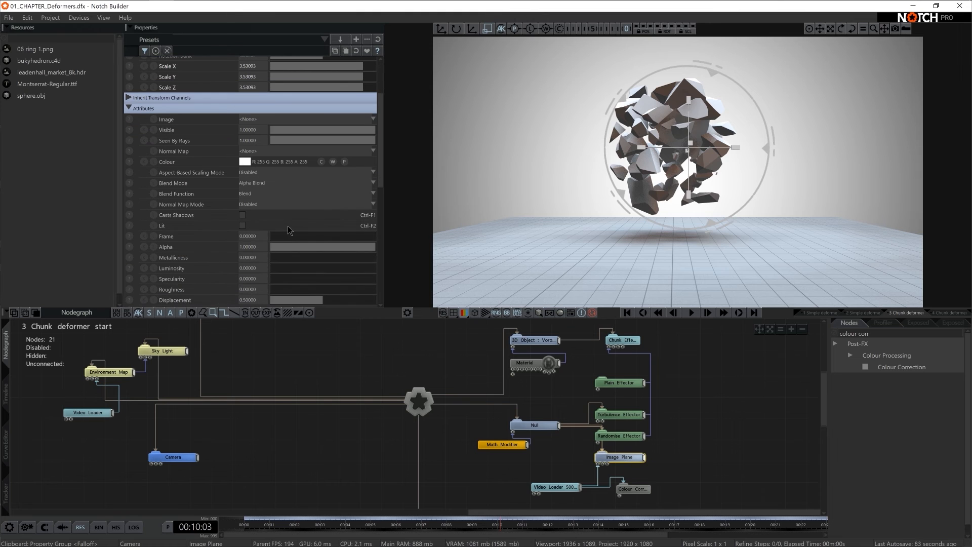
pyautogui.moveTo(372, 248); pyautogui.dragTo(304, 248)
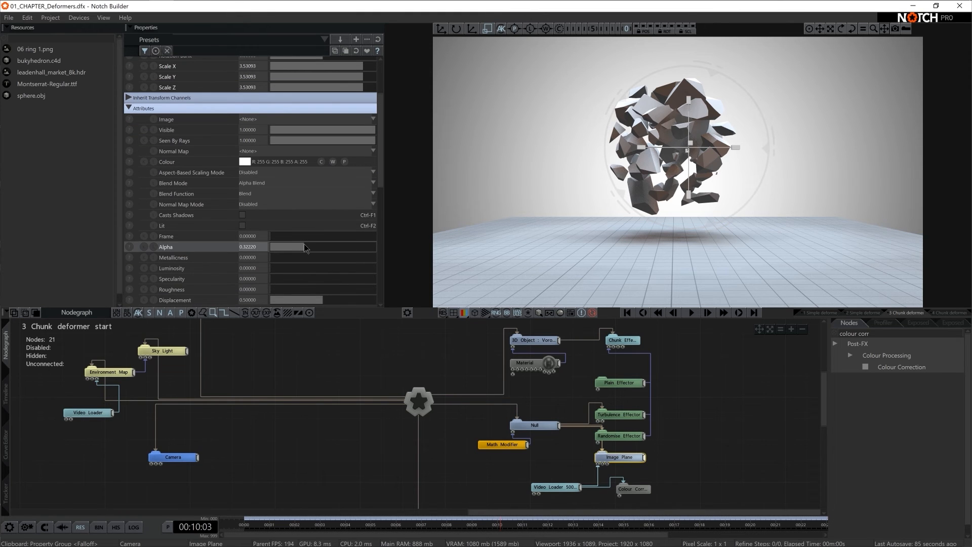
pyautogui.write('0.5')
pyautogui.press('Return')
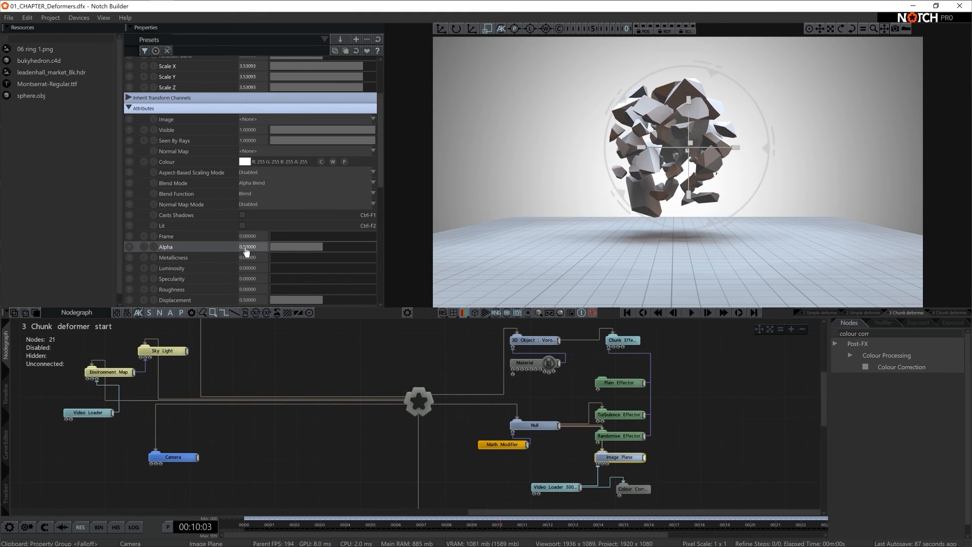
# - Change the Image Plane's Blend Function to Add
pyautogui.scroll(-1, 622, 456)
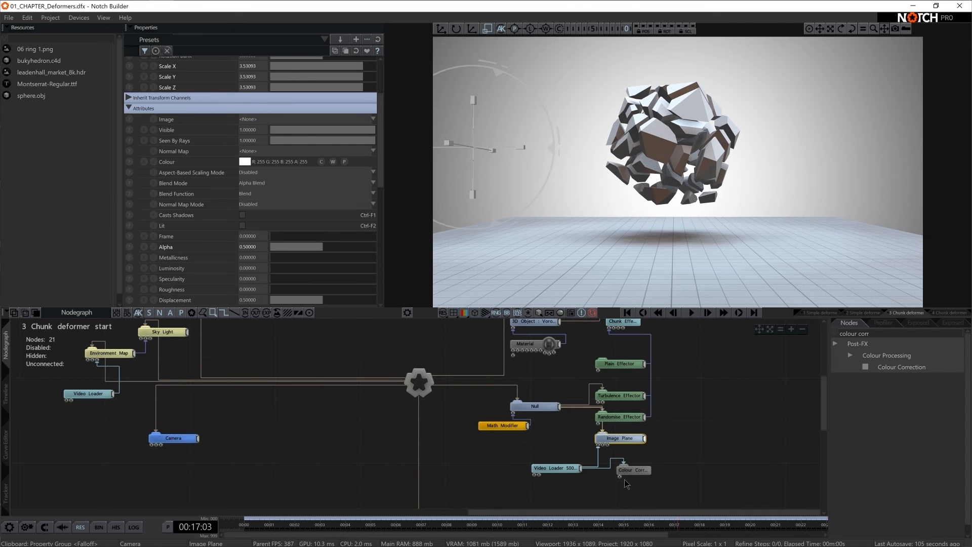
pyautogui.click(257, 195)
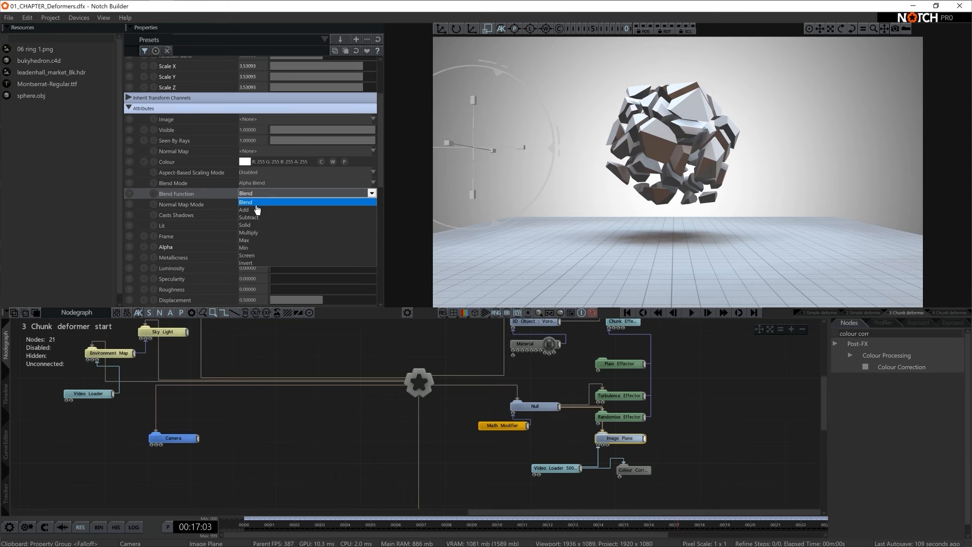
pyautogui.click(258, 209)
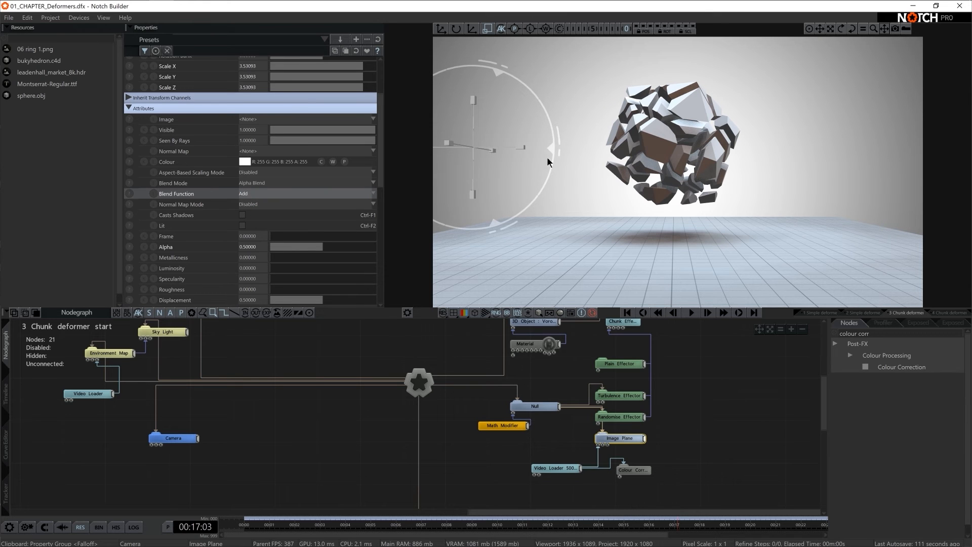
# - Try out the Image Plane's Rotation Bank and place a Continuous Modifier node beside the Image Plane
pyautogui.scroll(3, 341, 142)
pyautogui.moveTo(320, 135)
pyautogui.mouseDown()
pyautogui.moveTo(352, 137)
pyautogui.moveTo(307, 140)
pyautogui.mouseUp()
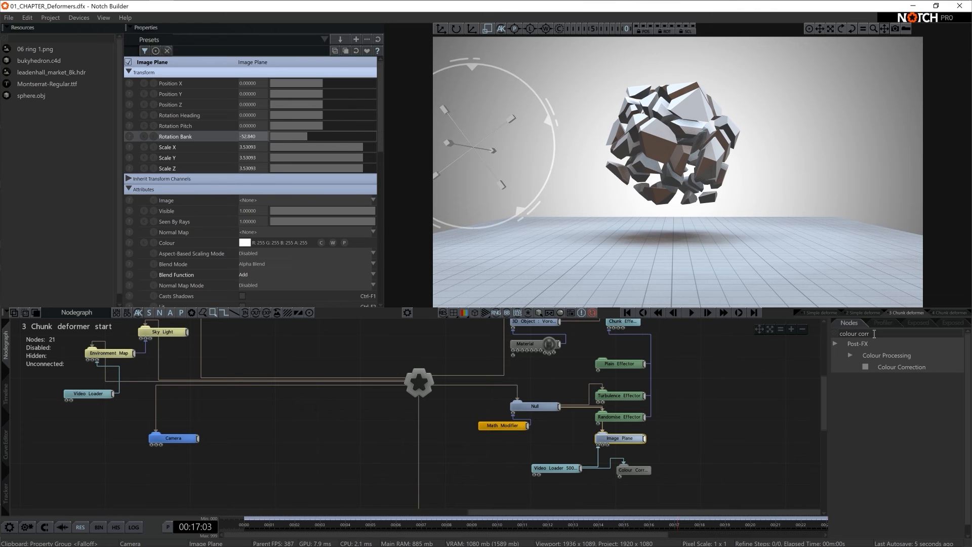
pyautogui.write('co')
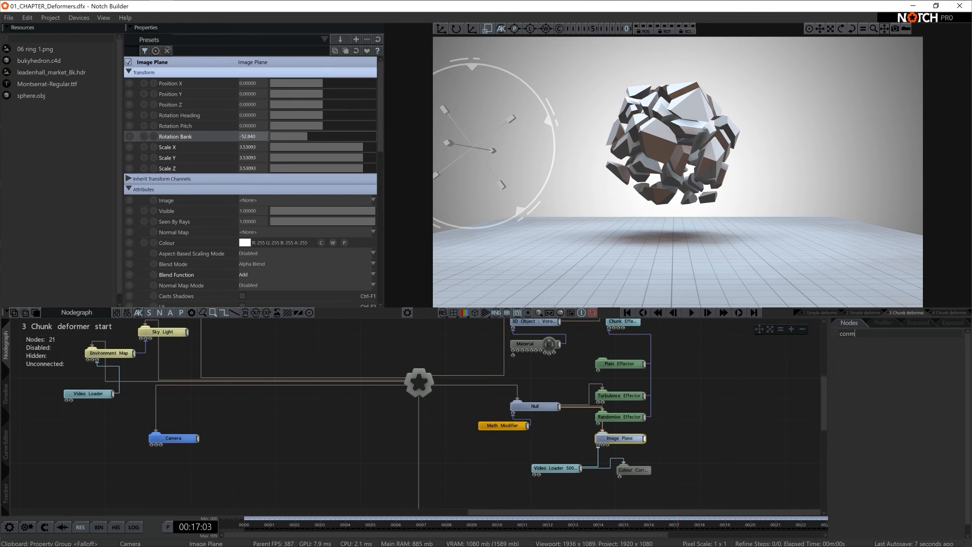
pyautogui.write('ntin')
pyautogui.moveTo(883, 355); pyautogui.dragTo(654, 442)
# - Reset the Image Plane's Rotation Bank to 0 and connect the Continuous Modifier to it
pyautogui.doubleClick(247, 138)
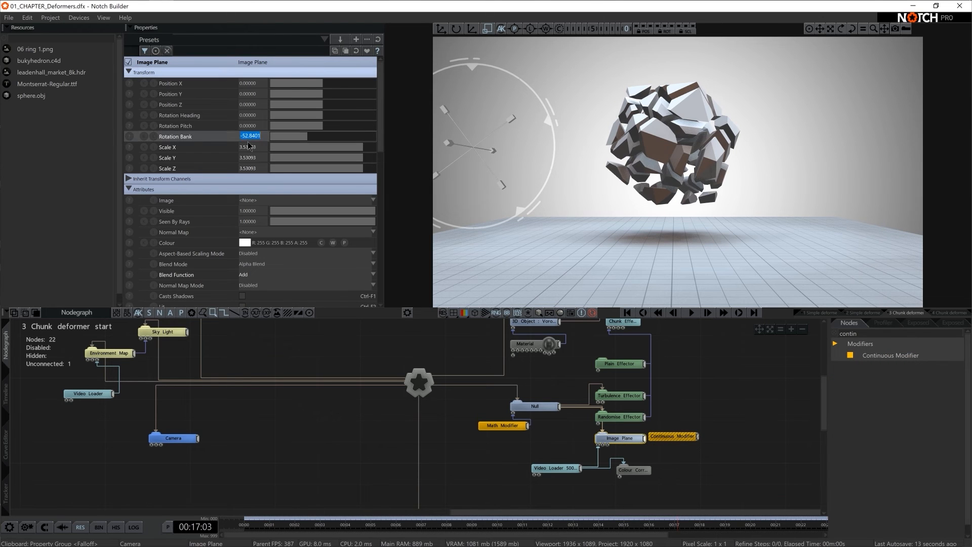
pyautogui.press('Return')
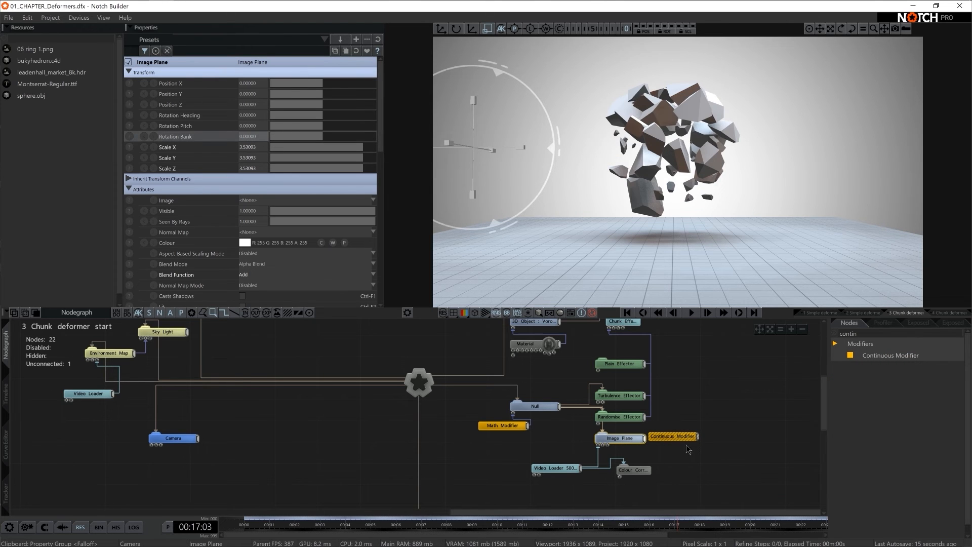
pyautogui.moveTo(697, 436); pyautogui.dragTo(257, 140)
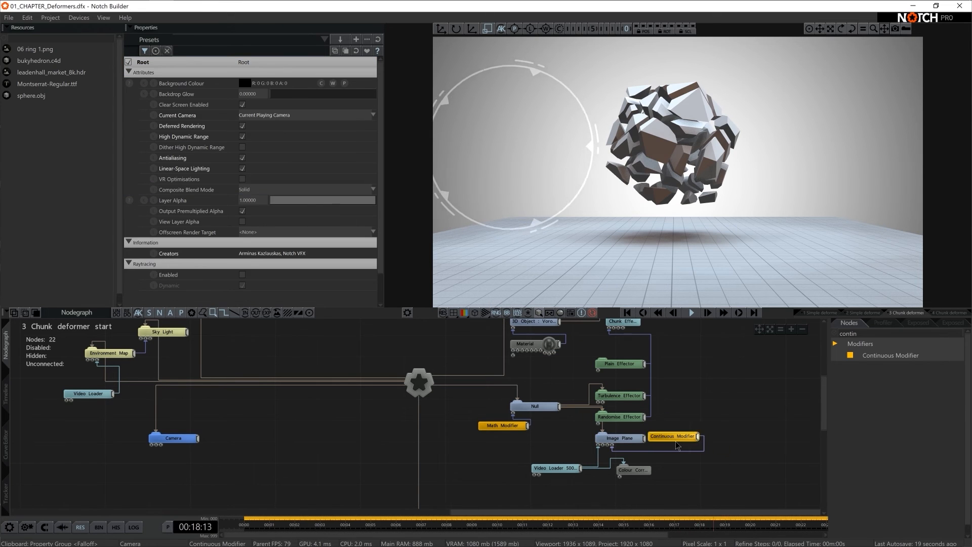
# - Space the Continuous Modifier away from the Image Plane and set its Speed to 30
pyautogui.moveTo(673, 436); pyautogui.dragTo(684, 436)
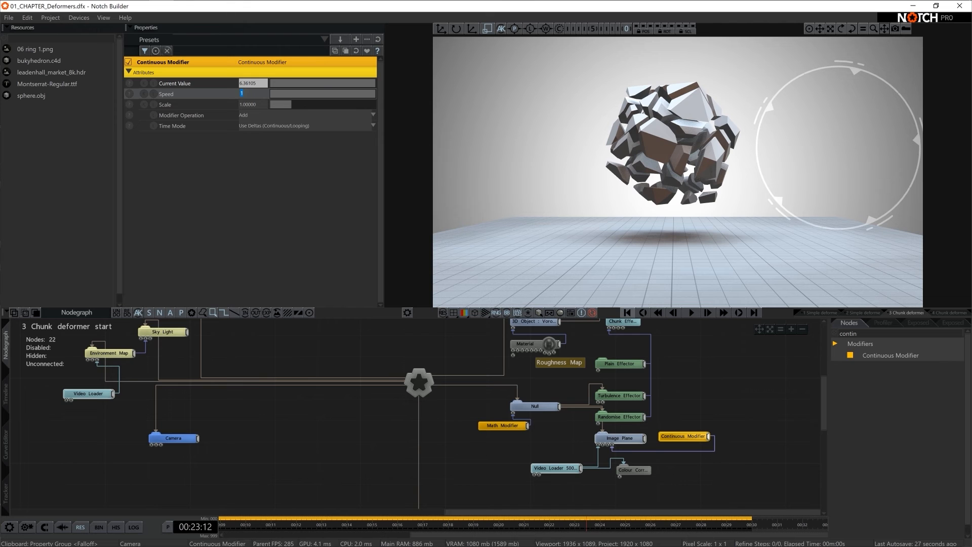
pyautogui.write('10')
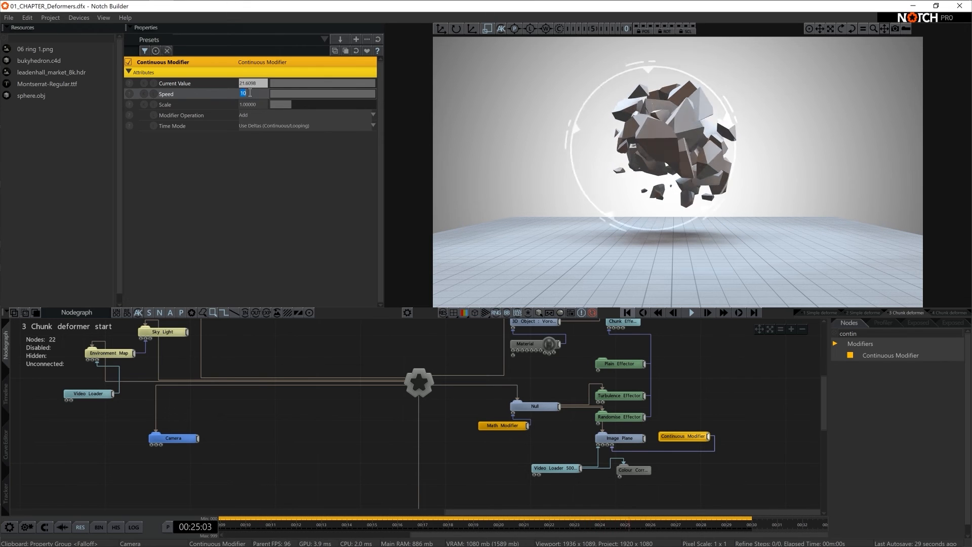
pyautogui.write('30')
pyautogui.press('Return')
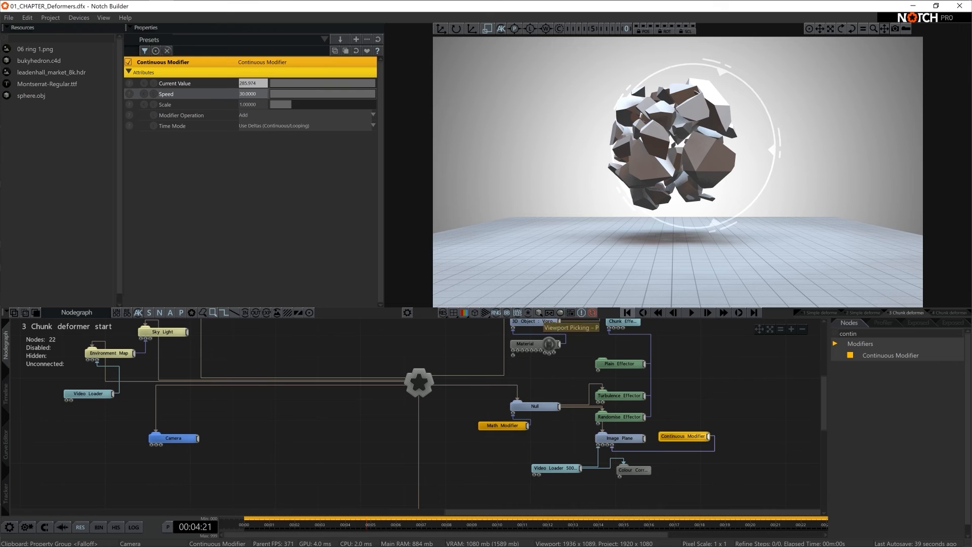
# - Play the timeline from just before its end point to check how the animation loops
pyautogui.scroll(-2, 733, 529)
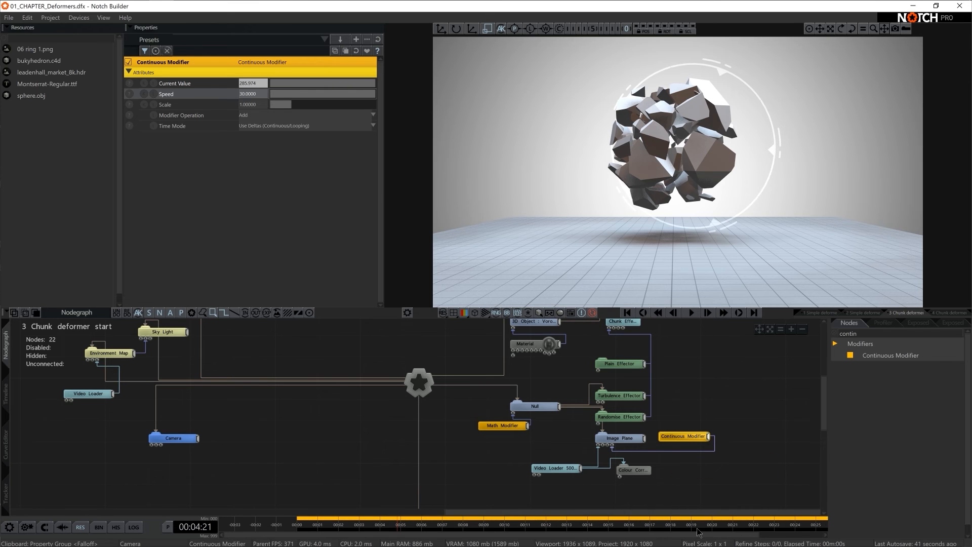
pyautogui.scroll(-3, 698, 530)
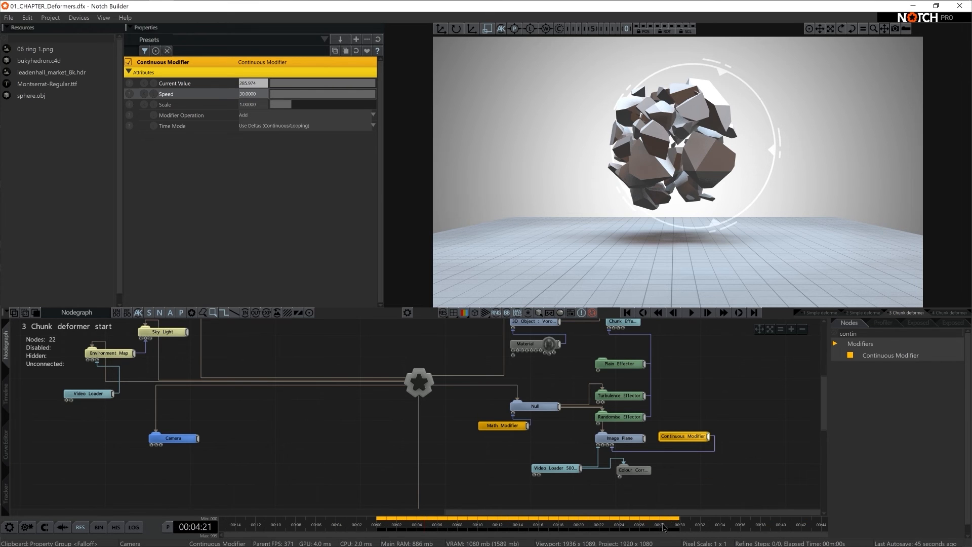
pyautogui.click(663, 527)
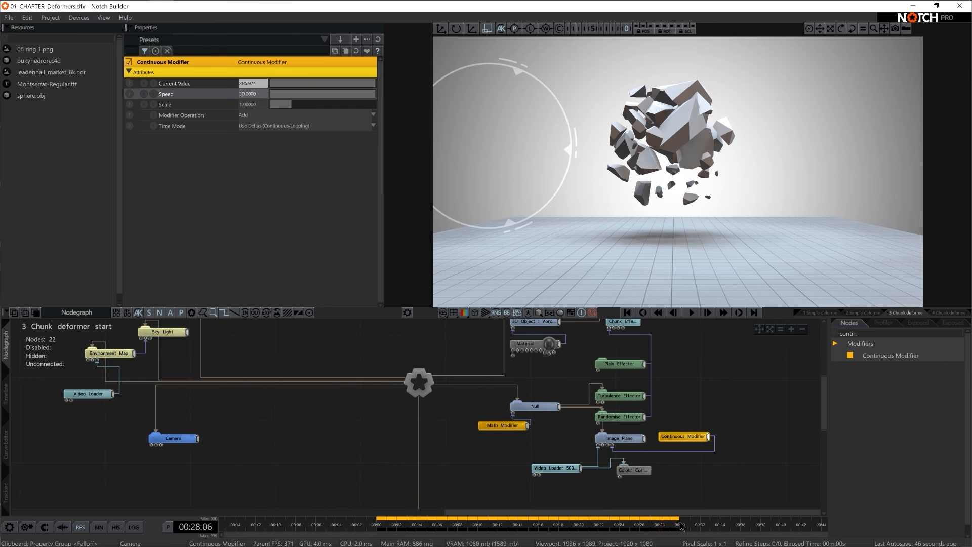
pyautogui.press('space')
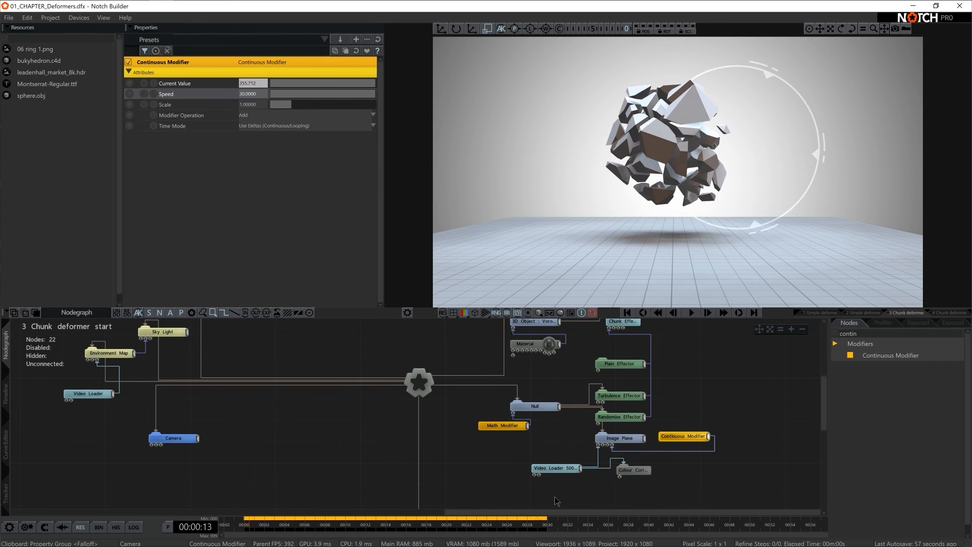
# - Set the Math Modifier's Time Mode to Use Deltas (Continuous/Looping)
pyautogui.moveTo(465, 403); pyautogui.dragTo(502, 441)
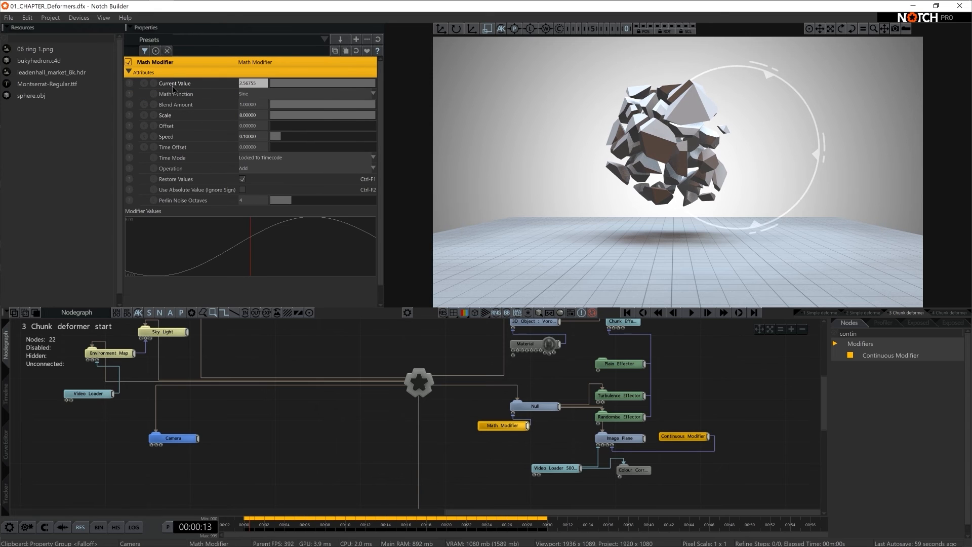
pyautogui.click(274, 162)
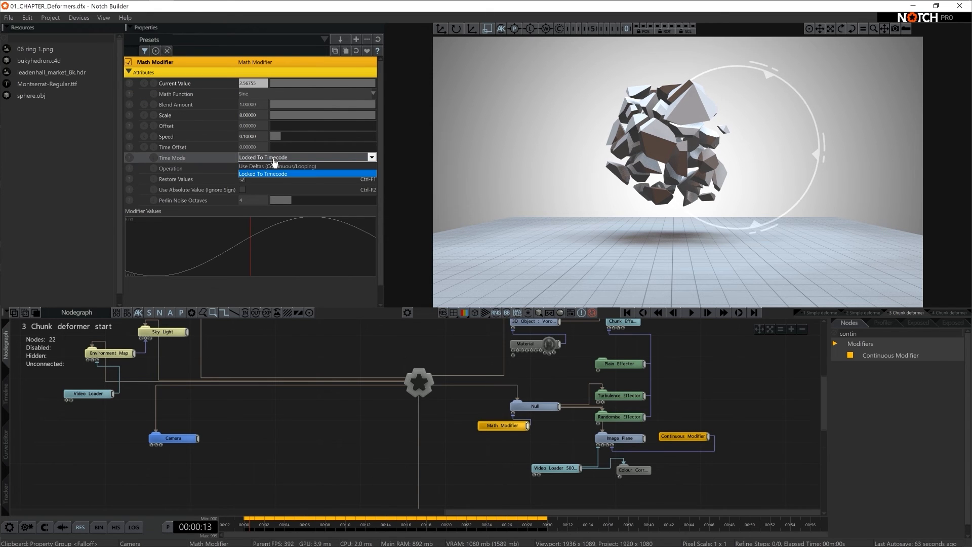
pyautogui.click(276, 178)
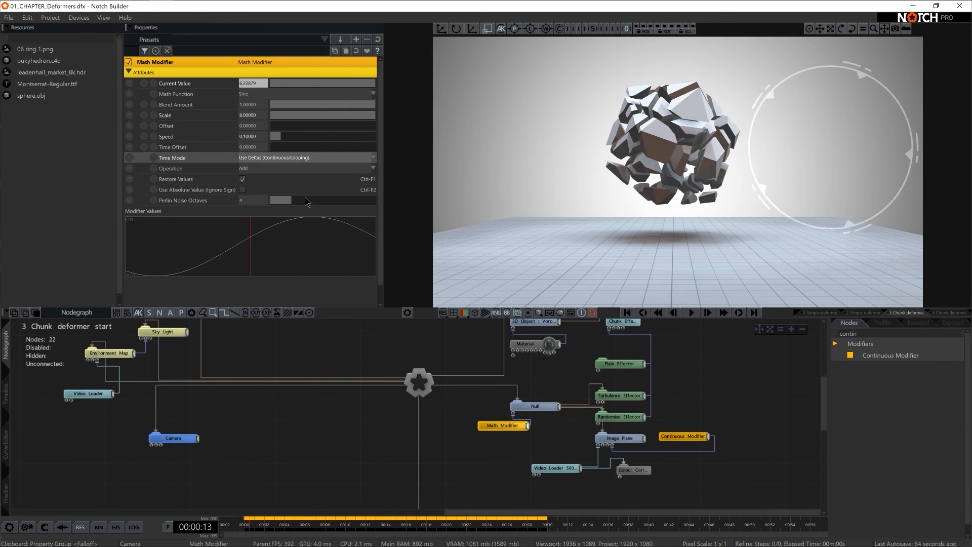
# - Set the Turbulence Effector's Update Time Mode to Running / Loopable and replay the timeline from near its end
pyautogui.click(628, 396)
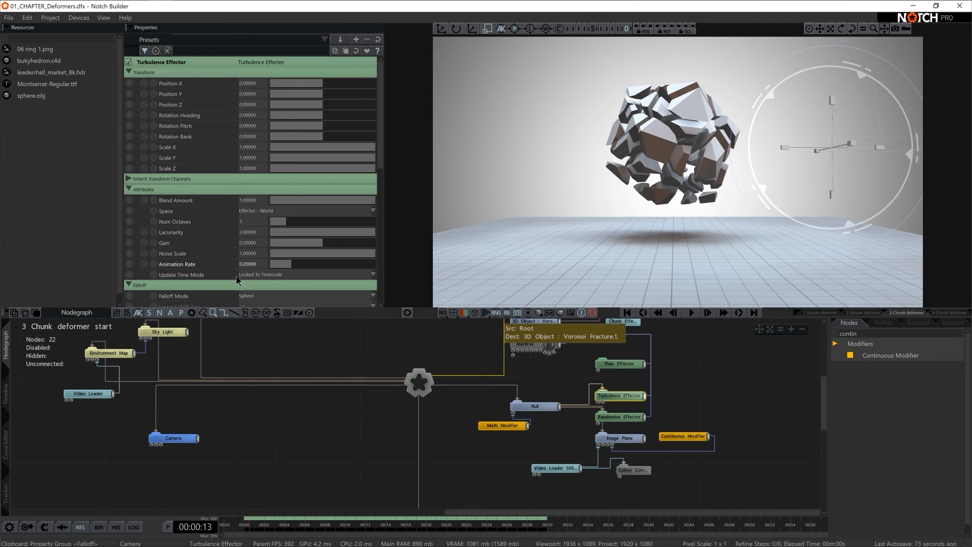
pyautogui.click(282, 280)
pyautogui.click(275, 287)
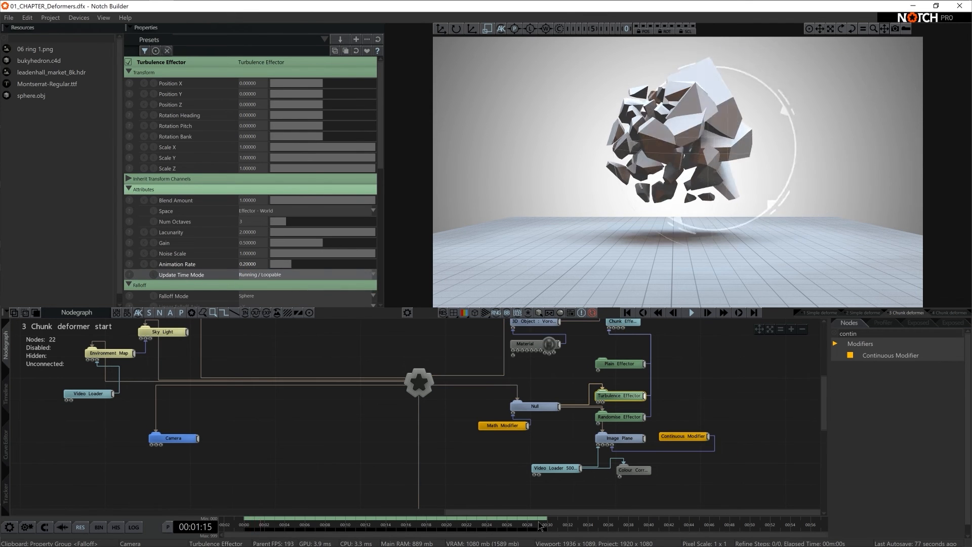
pyautogui.click(538, 522)
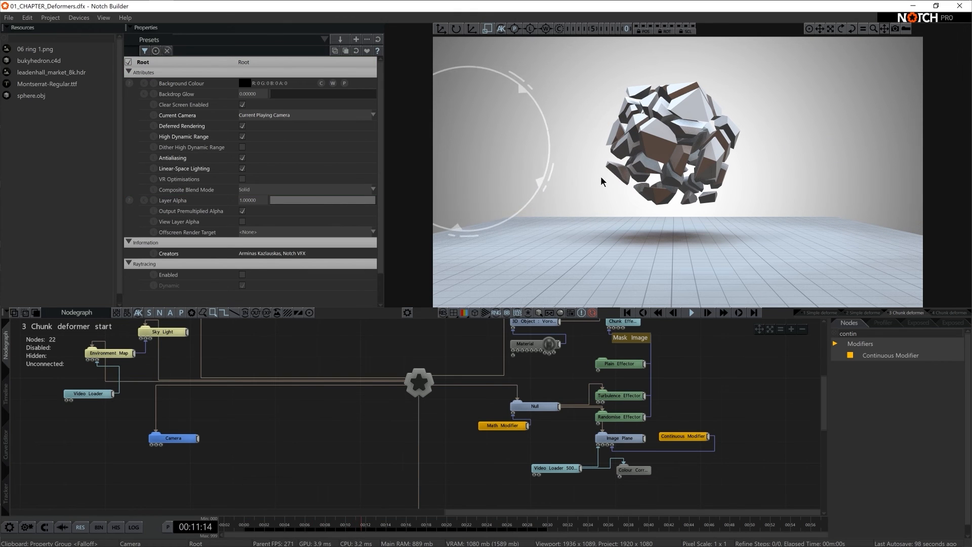
# - Move the Null and its Math Modifier farther away from the effector nodes
pyautogui.moveTo(549, 406); pyautogui.dragTo(478, 441)
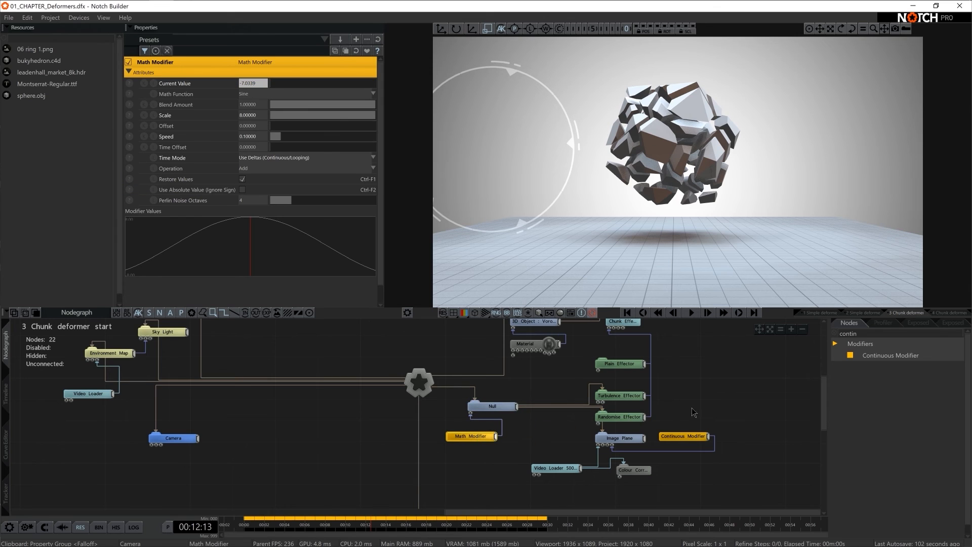
pyautogui.scroll(-2, 693, 412)
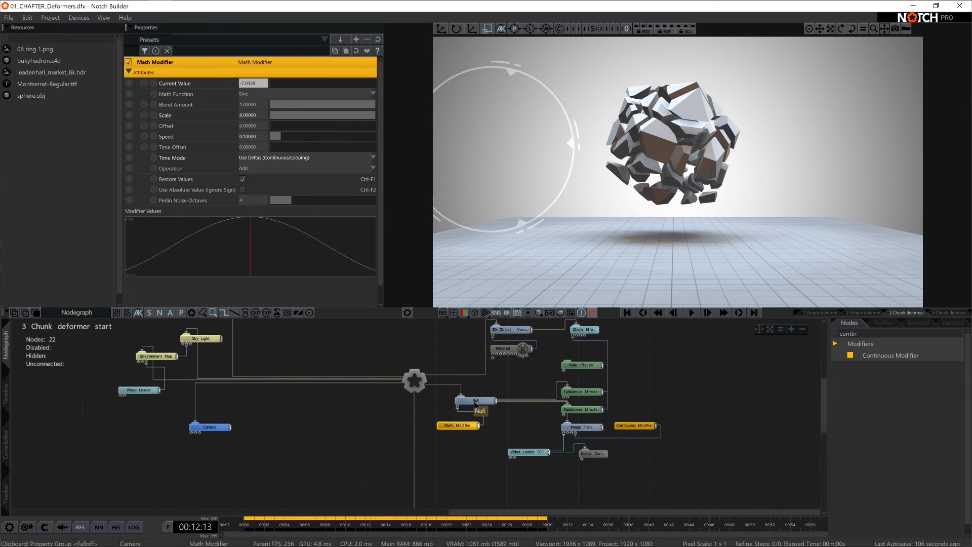
# - Add a Turbulence Deformer to the Voronoi-fractured object and set its Displacement Amount to about 0.62
pyautogui.click(889, 334)
pyautogui.write('tub')
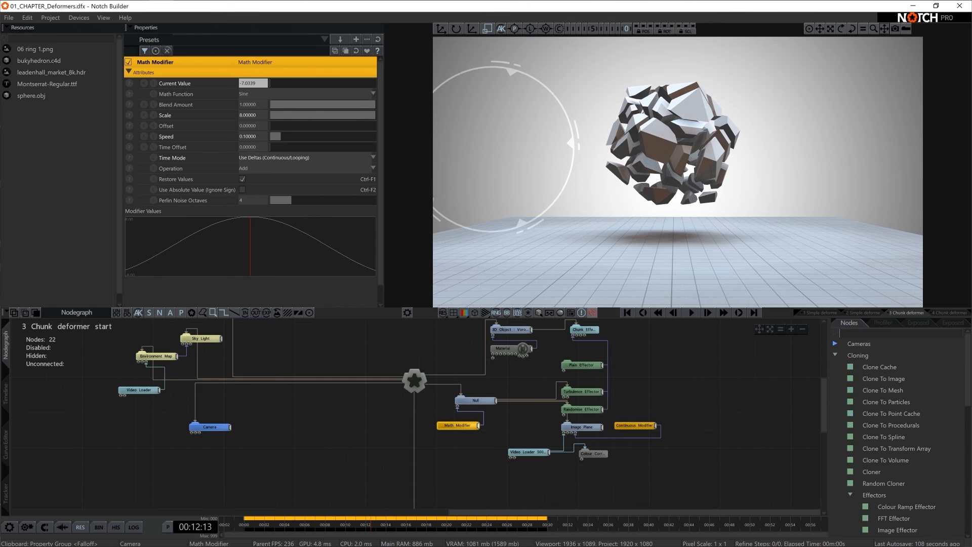
pyautogui.press('BackSpace')
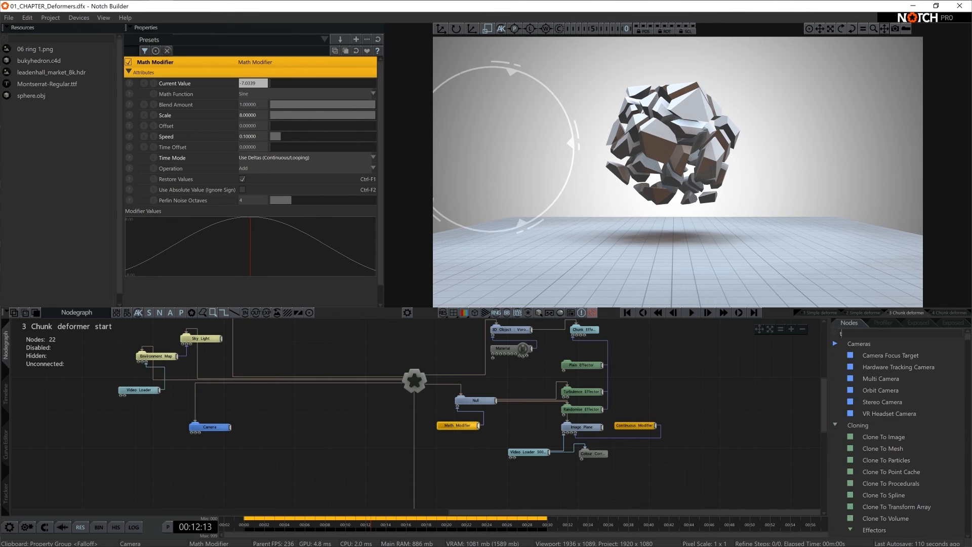
pyautogui.write('rb')
pyautogui.moveTo(892, 390); pyautogui.dragTo(588, 481)
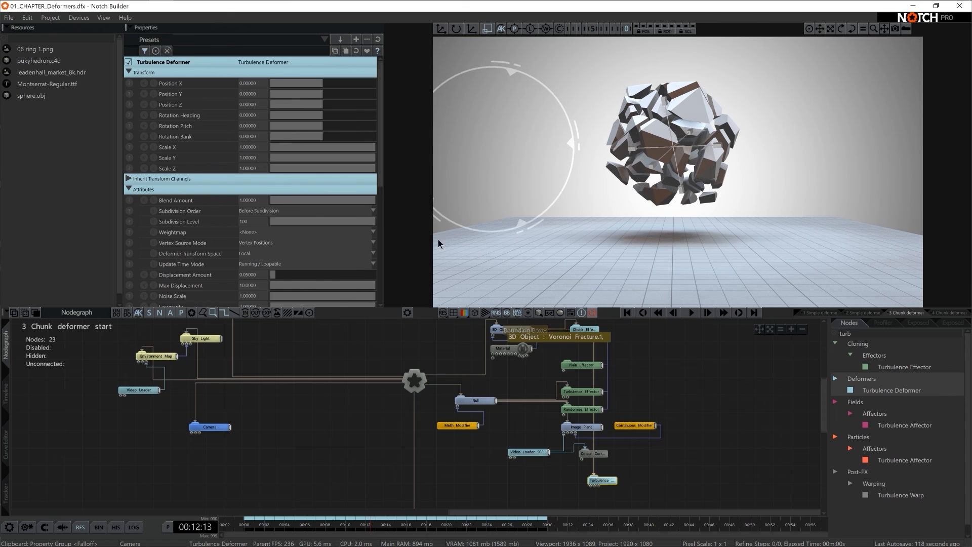
pyautogui.scroll(-2, 325, 245)
pyautogui.moveTo(275, 242); pyautogui.dragTo(336, 242)
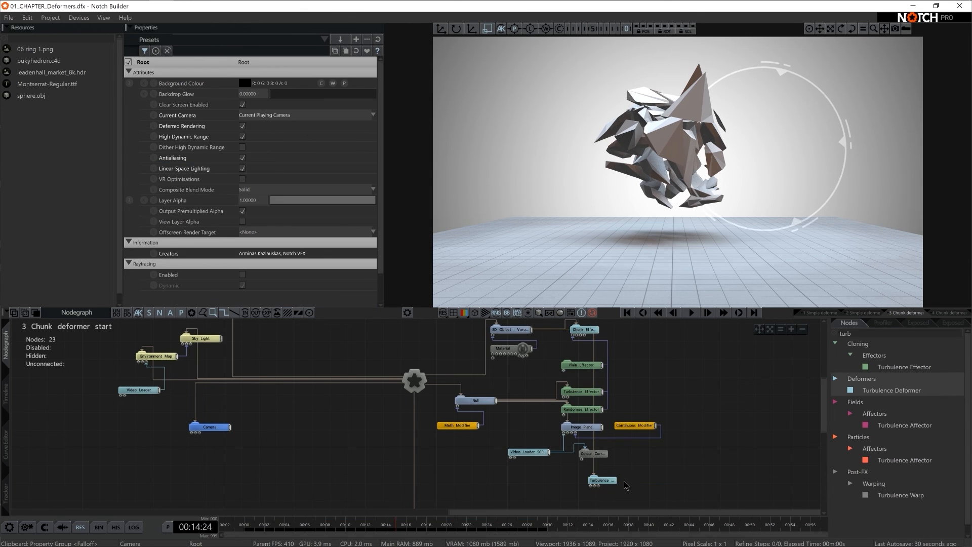
# - Enable the Turbulence Deformer's falloff, with a Falloff Range of about 1.46 and a Falloff Inner Range of about 0.76
pyautogui.scroll(-5, 212, 174)
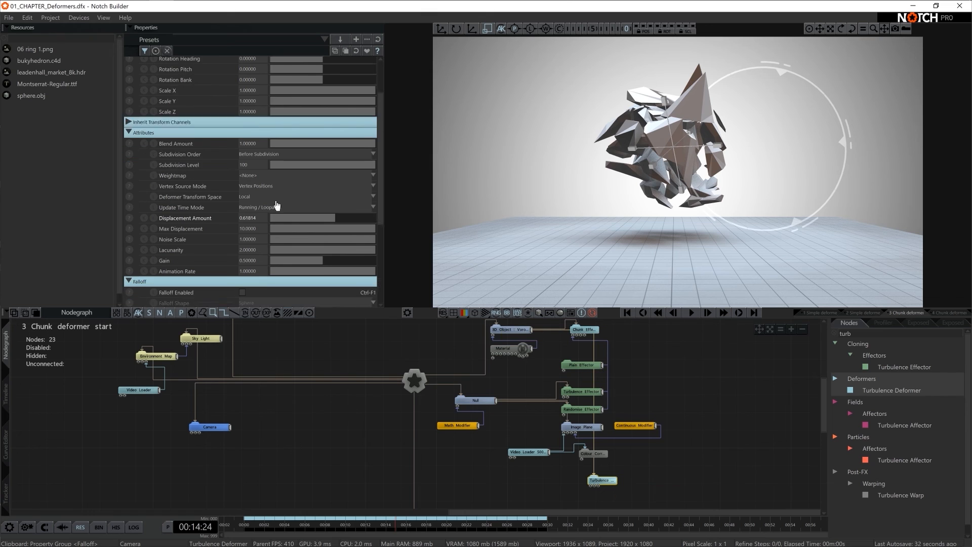
pyautogui.click(242, 151)
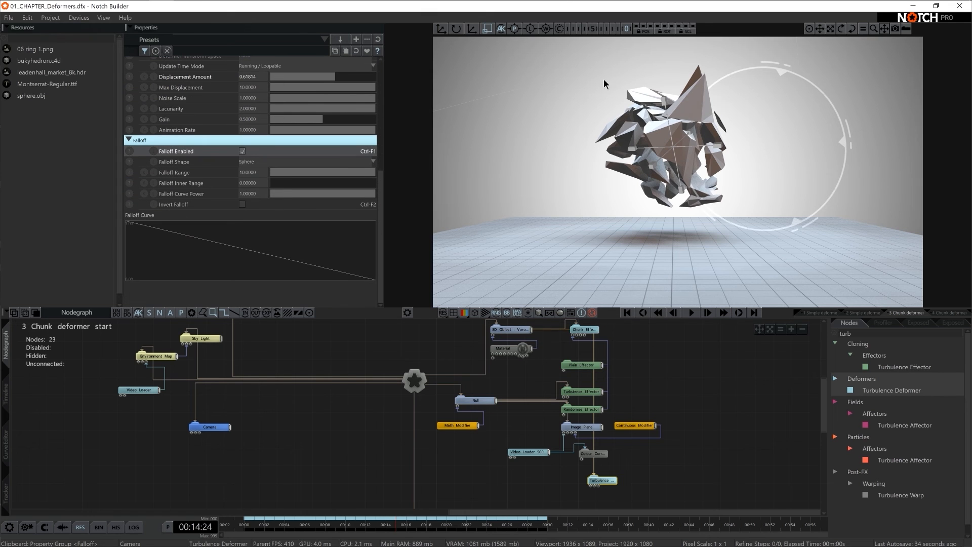
pyautogui.press('5')
pyautogui.keyDown('alt'); pyautogui.moveTo(707, 157); pyautogui.dragTo(652, 166); pyautogui.keyUp('alt')
pyautogui.scroll(-3, 717, 148)
pyautogui.moveTo(349, 173); pyautogui.dragTo(310, 176)
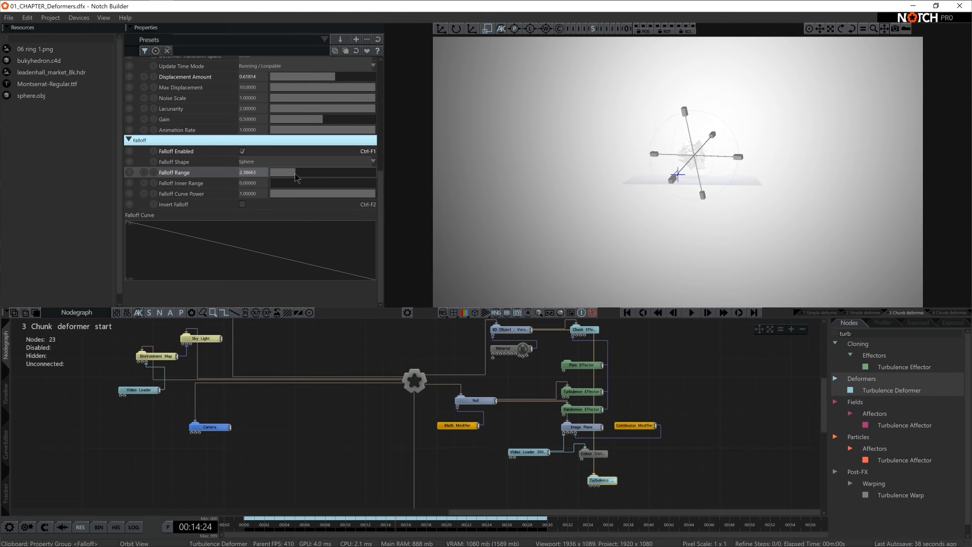
pyautogui.press('0')
pyautogui.moveTo(283, 183); pyautogui.dragTo(350, 194)
pyautogui.moveTo(302, 175); pyautogui.dragTo(285, 172)
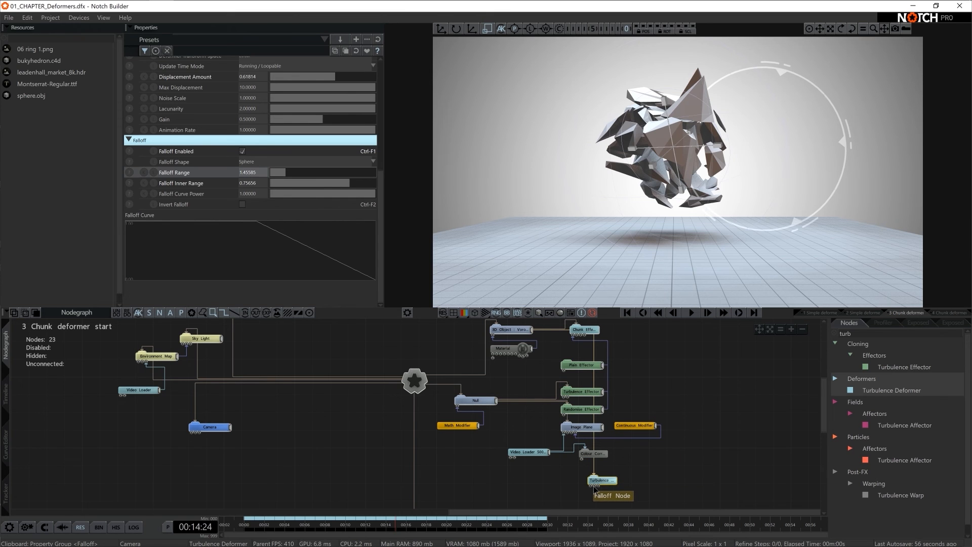
# - Use the Null as the Turbulence Deformer's Falloff Node, raise the Falloff Range to about 3.79 and play the animation
pyautogui.moveTo(572, 474); pyautogui.dragTo(594, 486)
pyautogui.click(618, 475)
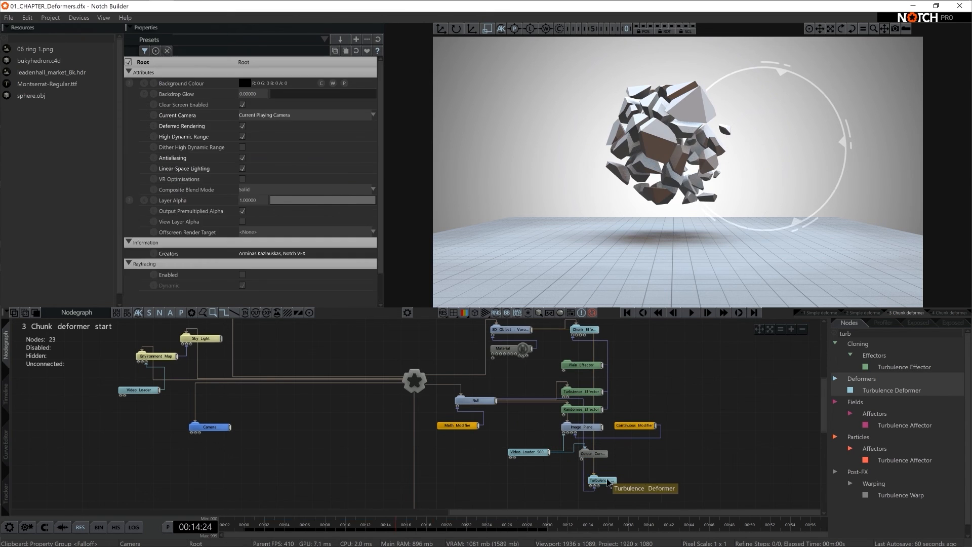
pyautogui.click(602, 480)
pyautogui.moveTo(868, 116); pyautogui.dragTo(684, 169)
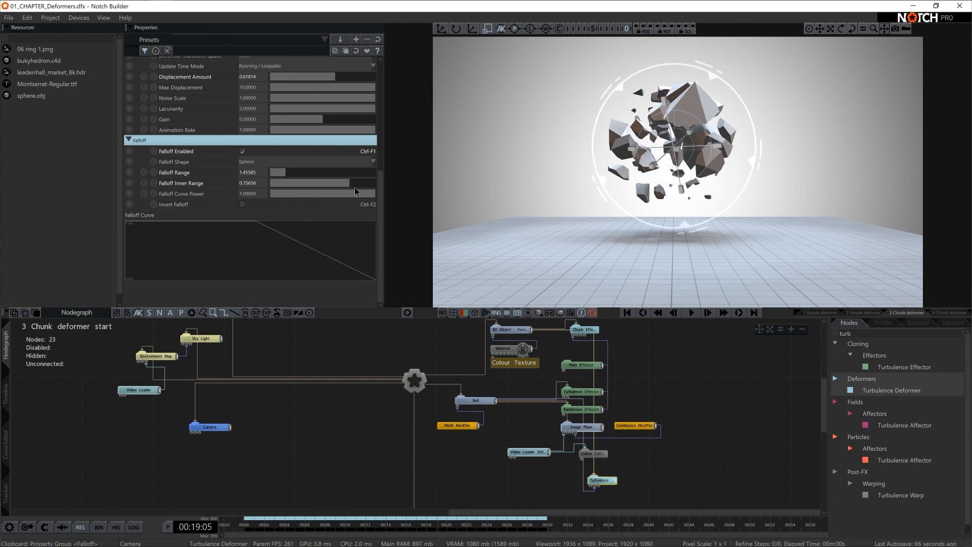
pyautogui.moveTo(279, 172); pyautogui.dragTo(310, 175)
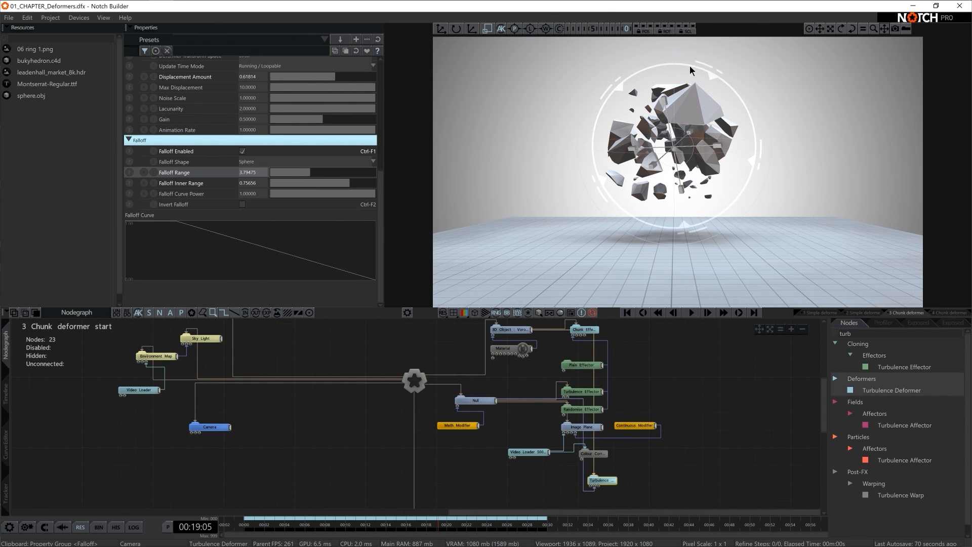
pyautogui.press('space')
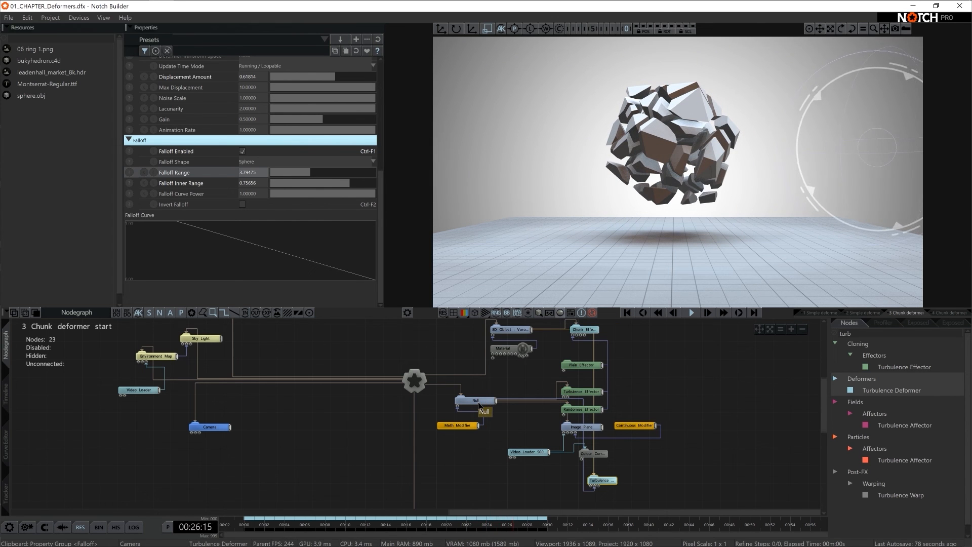
# - Tidy the node graph by spacing out the effectors, the Image Plane with its modifier and video nodes, and the Turbulence Deformer
pyautogui.moveTo(584, 364); pyautogui.dragTo(628, 356)
pyautogui.moveTo(596, 392); pyautogui.dragTo(648, 383)
pyautogui.moveTo(597, 411); pyautogui.dragTo(651, 401)
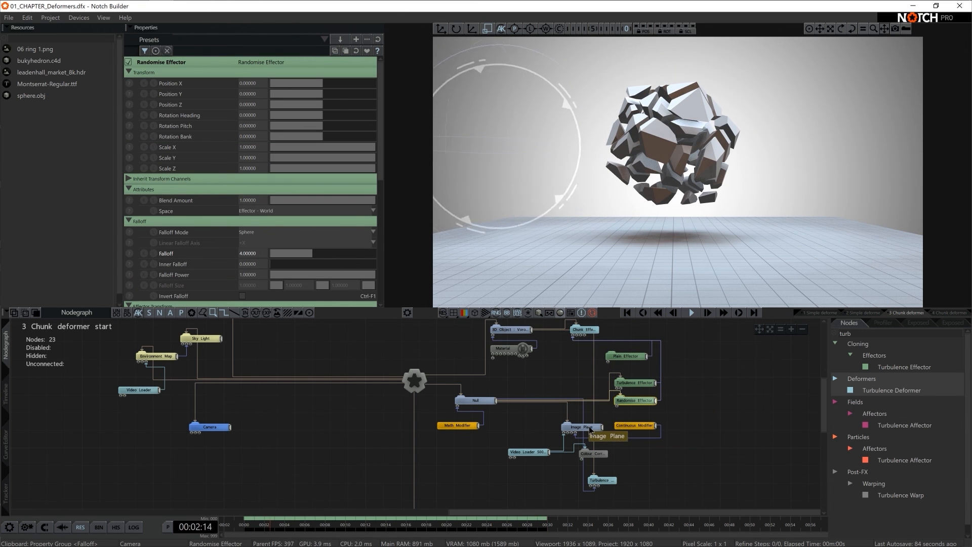
pyautogui.moveTo(582, 426); pyautogui.dragTo(705, 428)
pyautogui.moveTo(635, 425); pyautogui.dragTo(728, 443)
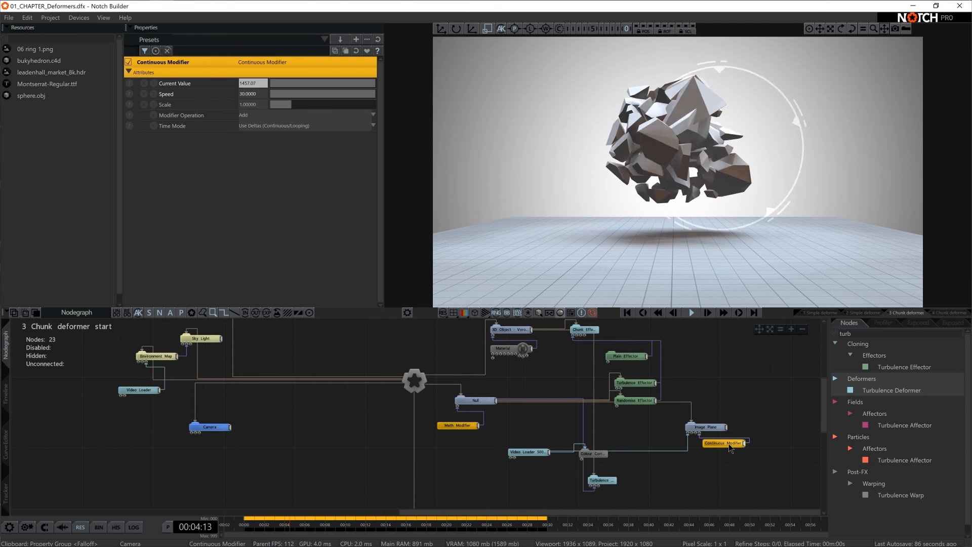
pyautogui.moveTo(529, 452); pyautogui.dragTo(693, 458)
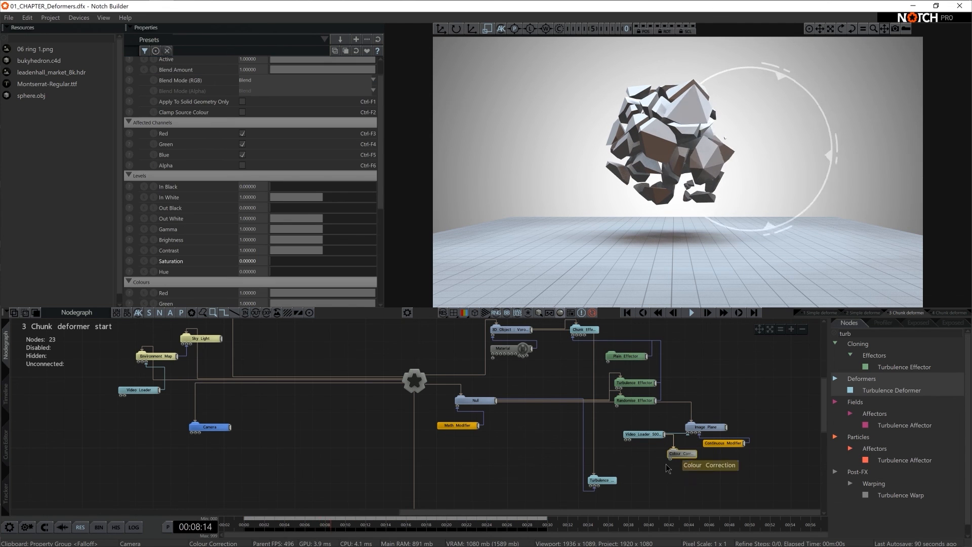
pyautogui.moveTo(608, 480); pyautogui.dragTo(615, 462)
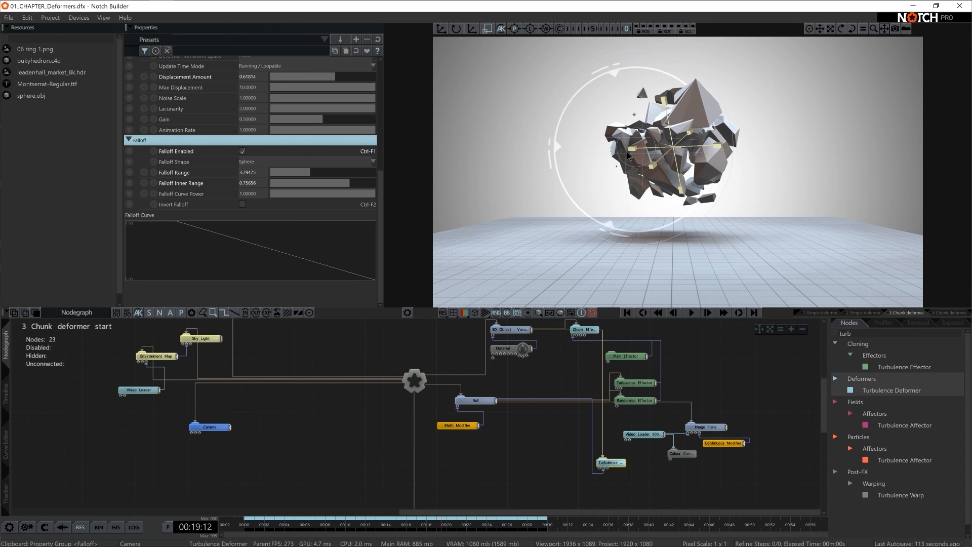
# - Switch to Cinema 4D and add a Platonic primitive to the empty scene
pyautogui.hotkey('alt', 'Tab')
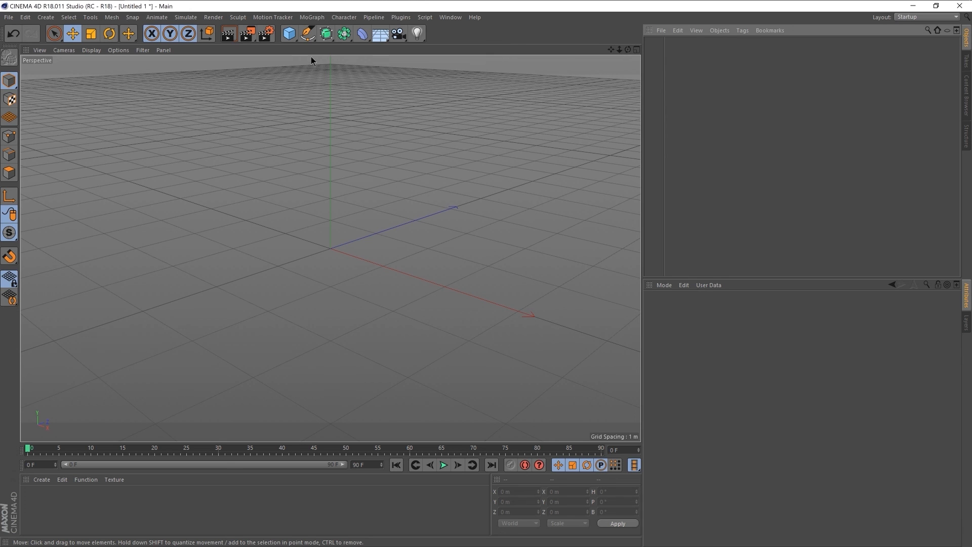
pyautogui.click(289, 34)
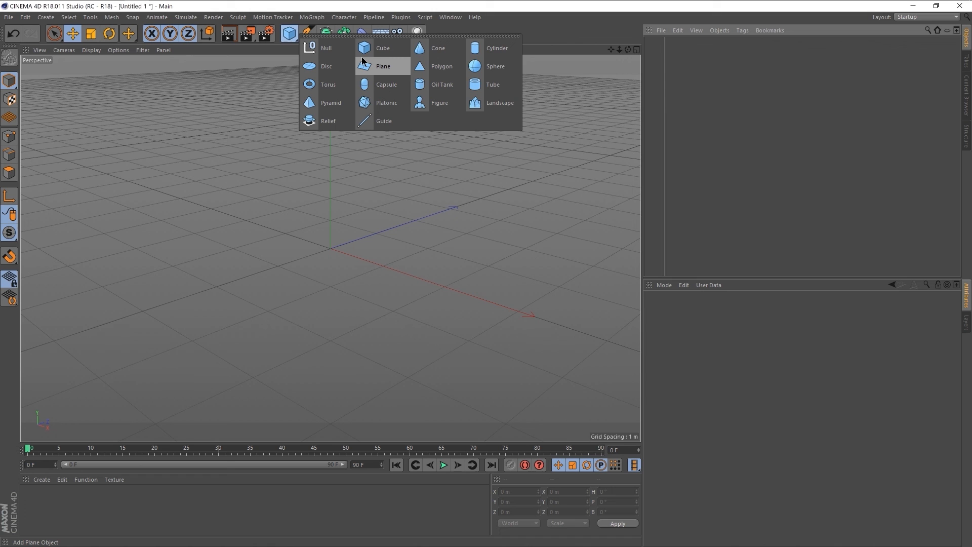
pyautogui.click(384, 103)
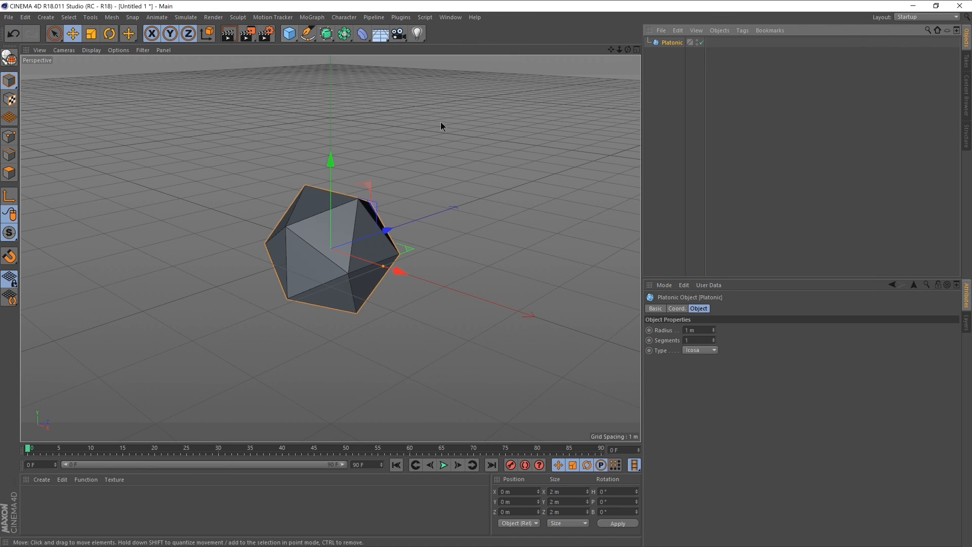
# - Add a Fracture Voronoi object and make the Platonic its child
pyautogui.click(312, 17)
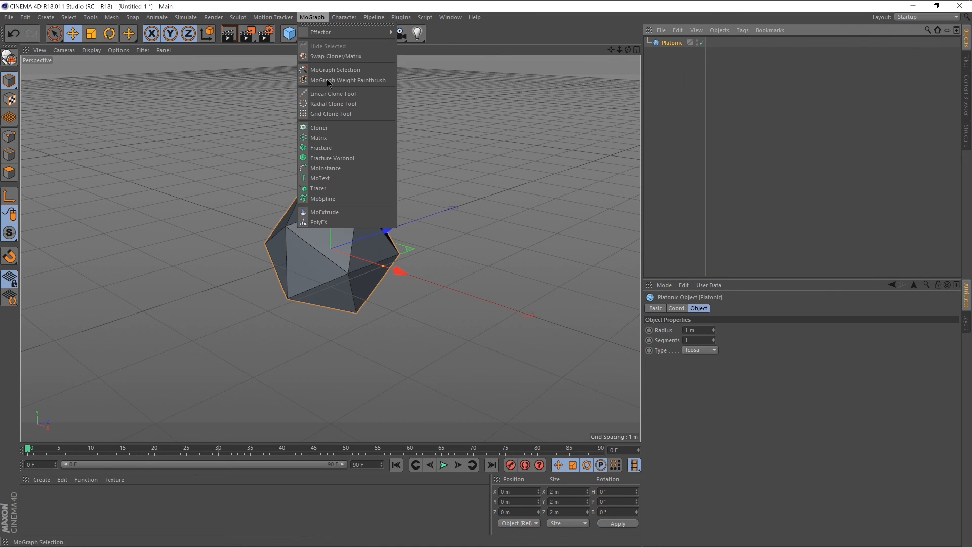
pyautogui.click(360, 156)
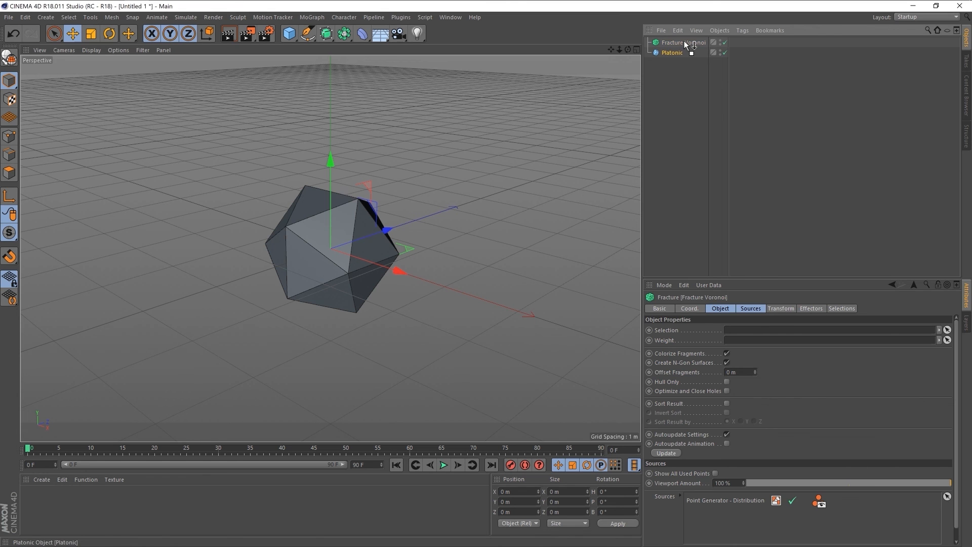
pyautogui.moveTo(685, 42); pyautogui.dragTo(685, 43)
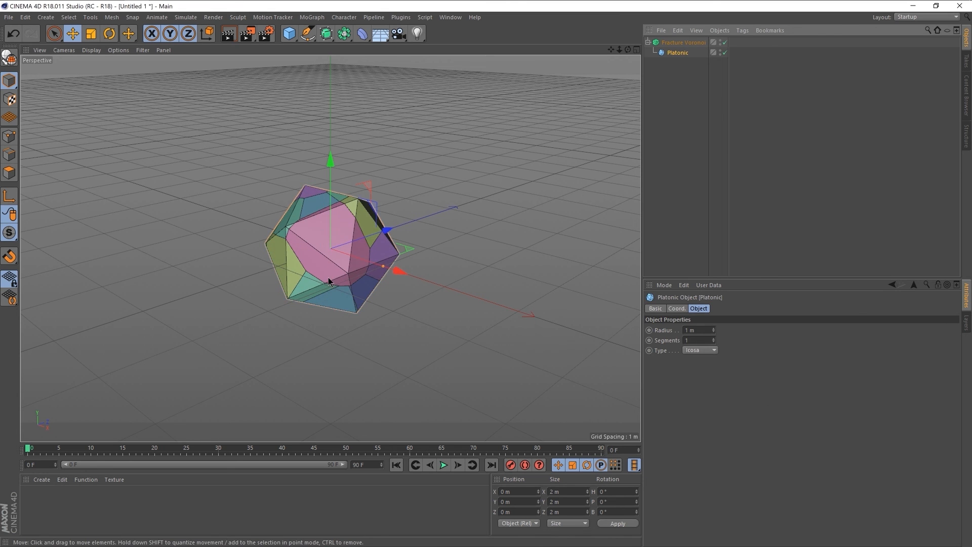
# - Set the Point Amount of the Fracture Voronoi's distribution point generator to 50
pyautogui.click(682, 43)
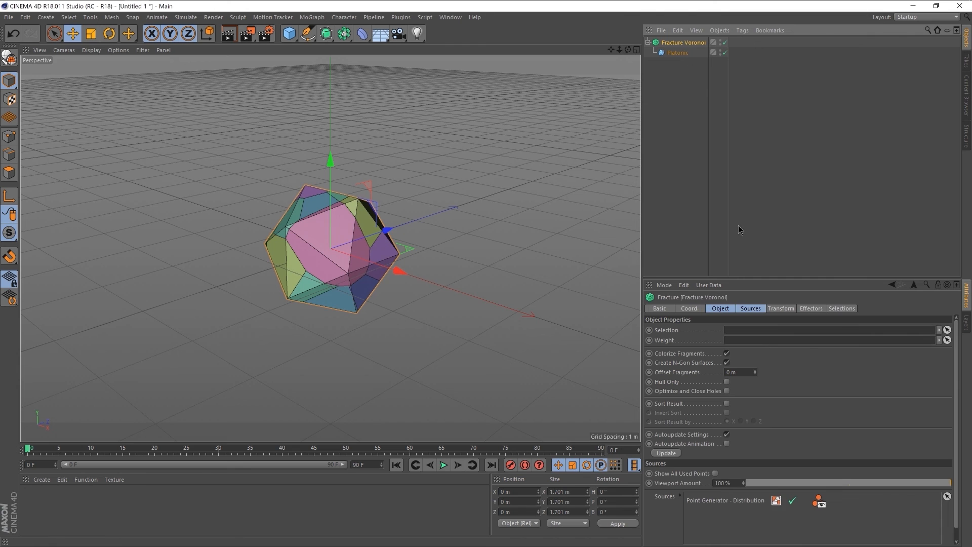
pyautogui.click(776, 501)
pyautogui.scroll(-2, 816, 495)
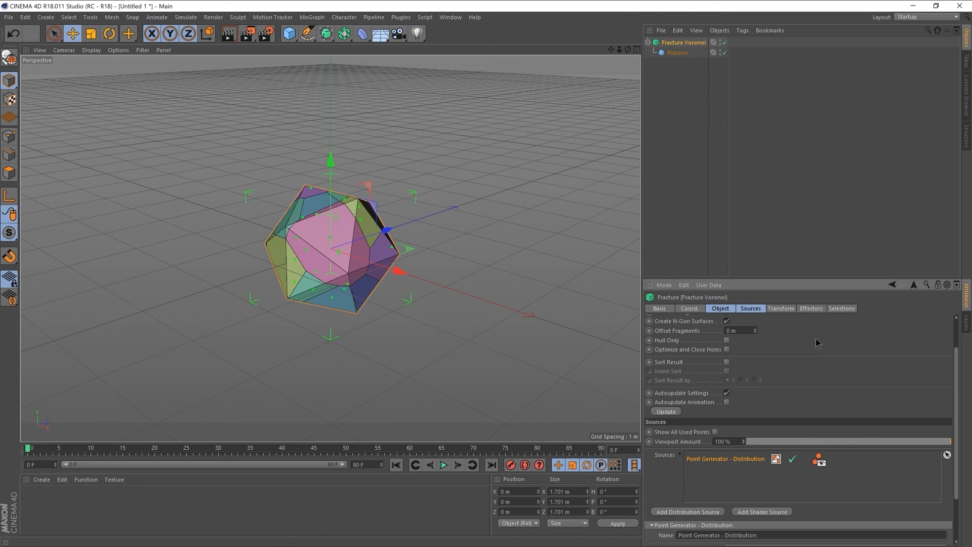
pyautogui.scroll(-3, 756, 452)
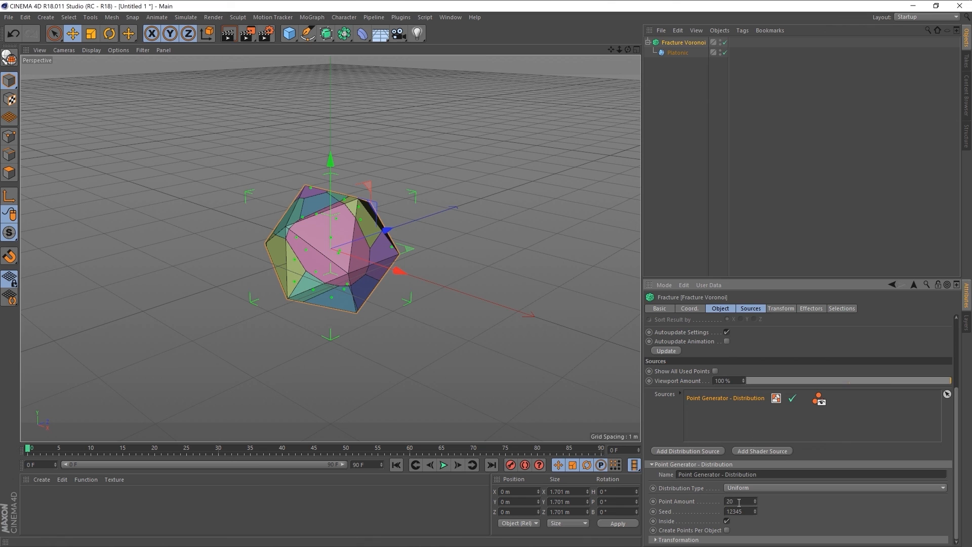
pyautogui.write('50')
pyautogui.press('Return')
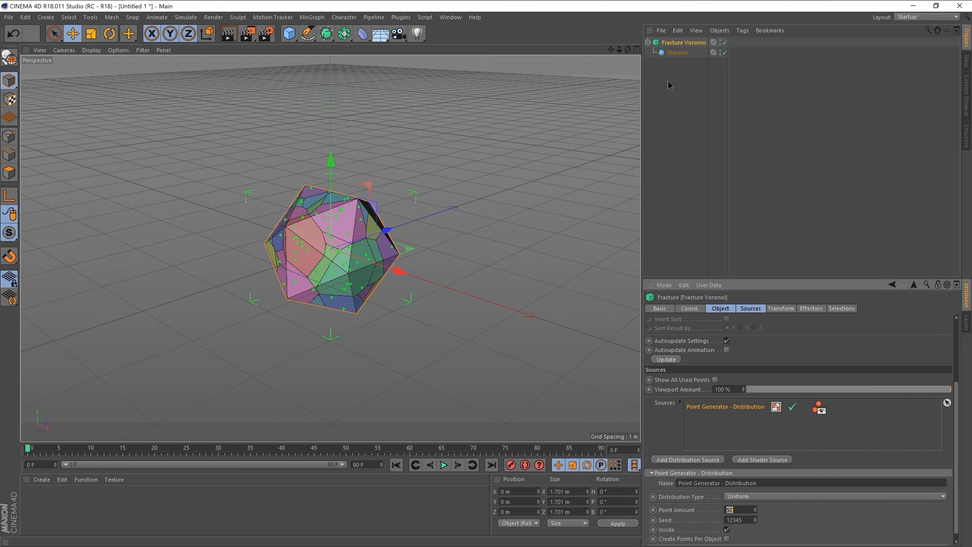
# - Make the Fracture Voronoi object editable and look through its separate fracture parts
pyautogui.rightClick(672, 45)
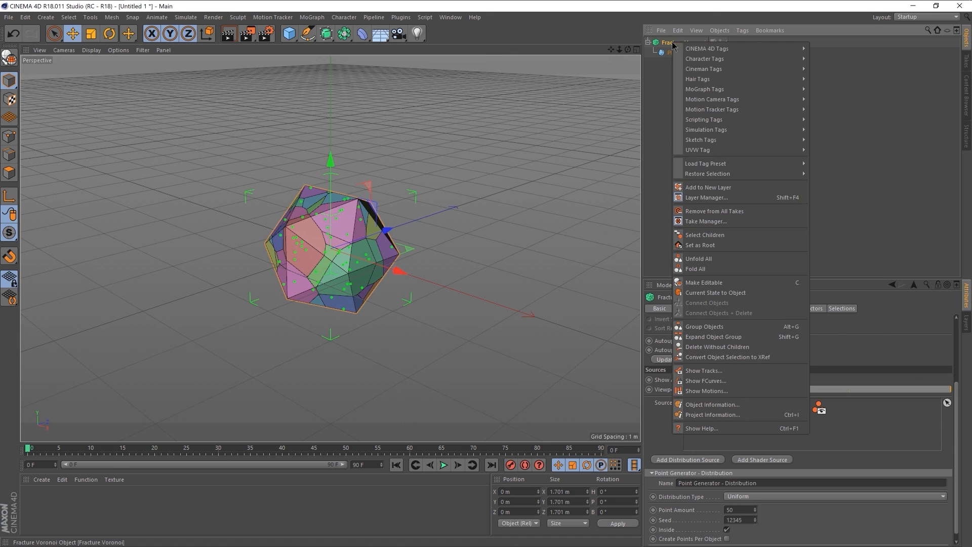
pyautogui.click(731, 282)
pyautogui.scroll(-5, 685, 139)
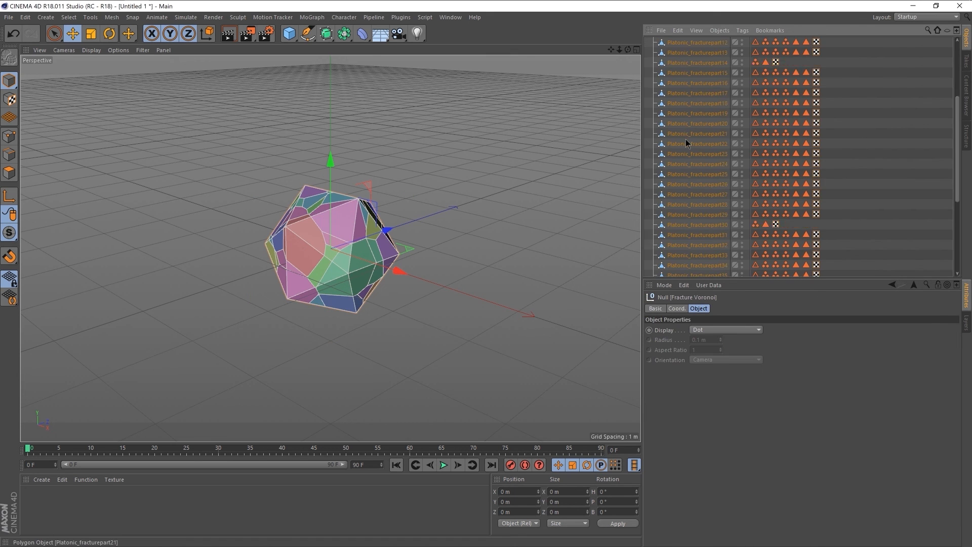
# - Try pulling individual fracture pieces out of the shape, undoing each move
pyautogui.click(691, 201)
pyautogui.click(697, 180)
pyautogui.moveTo(349, 269); pyautogui.dragTo(515, 217)
pyautogui.hotkey('ctrl', 'z')
pyautogui.click(354, 219)
pyautogui.moveTo(339, 196); pyautogui.dragTo(348, 129)
pyautogui.hotkey('ctrl', 'z')
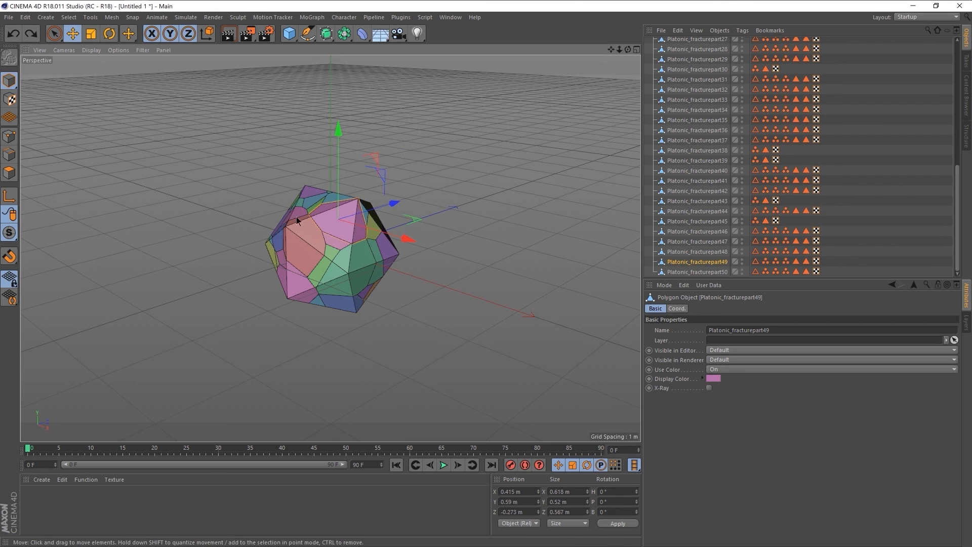
# - Select the Fracture Voronoi null with all its fracture parts and merge them using Connect Objects + Delete
pyautogui.scroll(9, 694, 174)
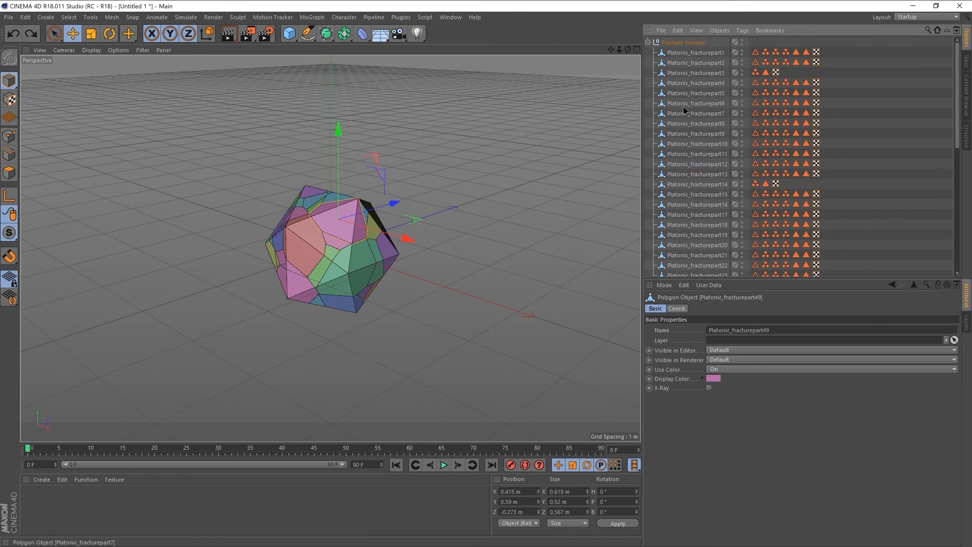
pyautogui.scroll(-8, 676, 146)
pyautogui.scroll(8, 676, 148)
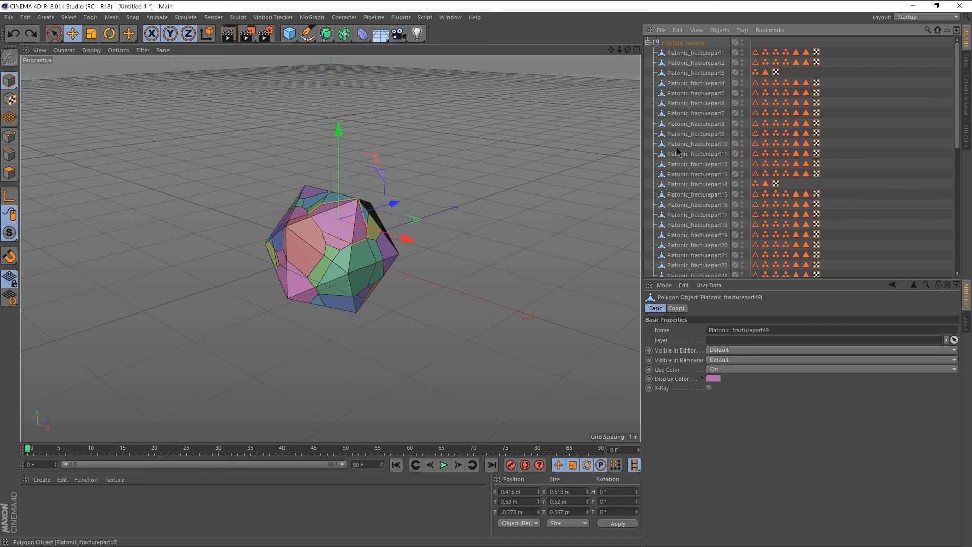
pyautogui.click(679, 42)
pyautogui.scroll(-9, 687, 167)
pyautogui.rightClick(687, 180)
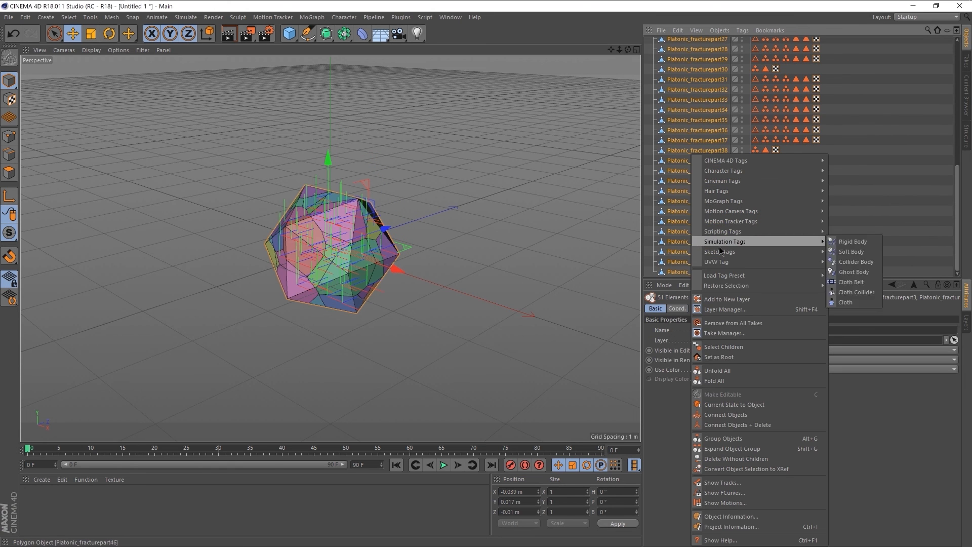
pyautogui.click(760, 424)
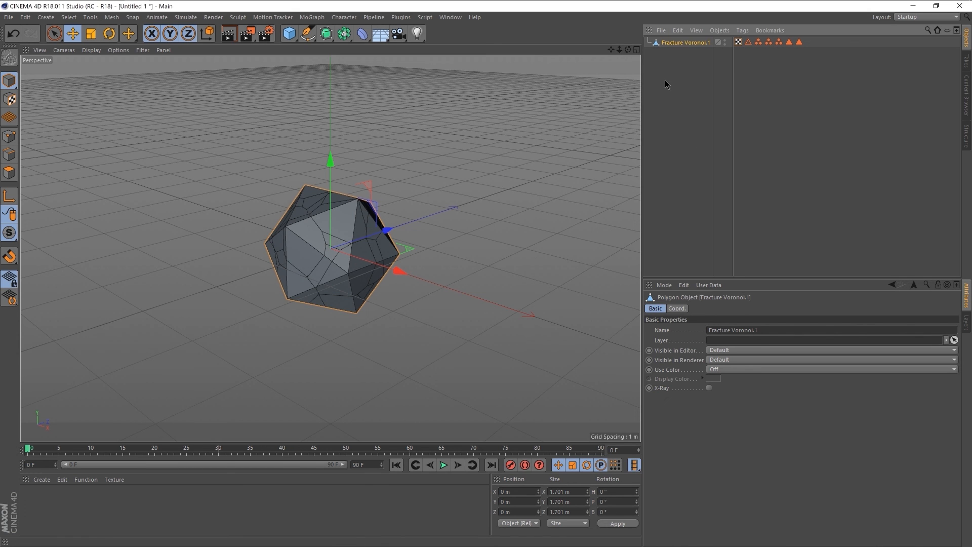
# - Export the merged fracture mesh as an OBJ file, accepting the export options as shown
pyautogui.click(569, 196)
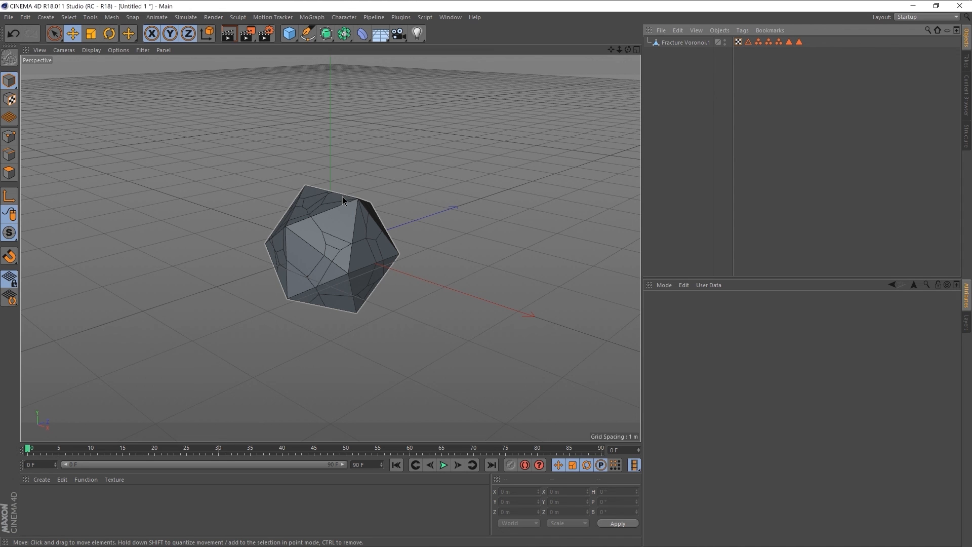
pyautogui.click(9, 17)
pyautogui.moveTo(54, 204)
pyautogui.click(192, 354)
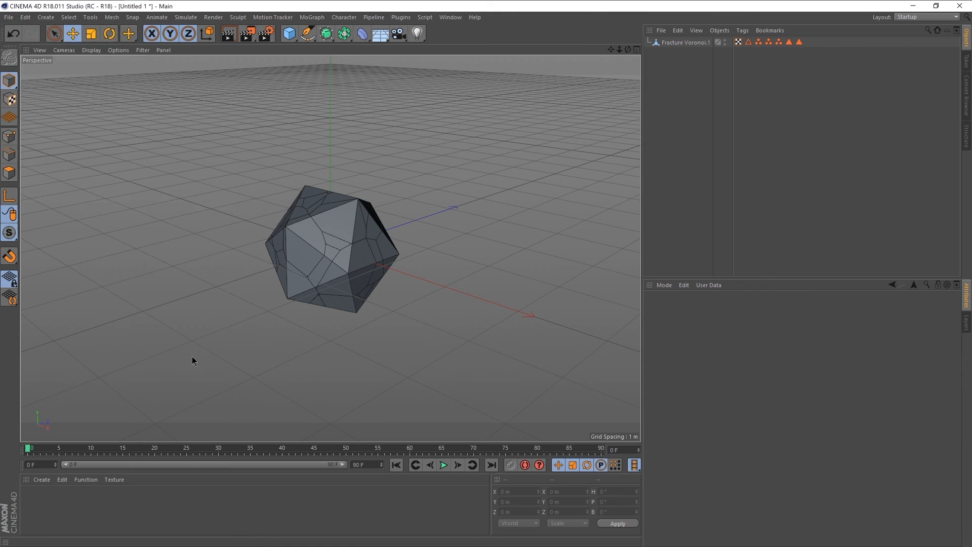
pyautogui.click(506, 422)
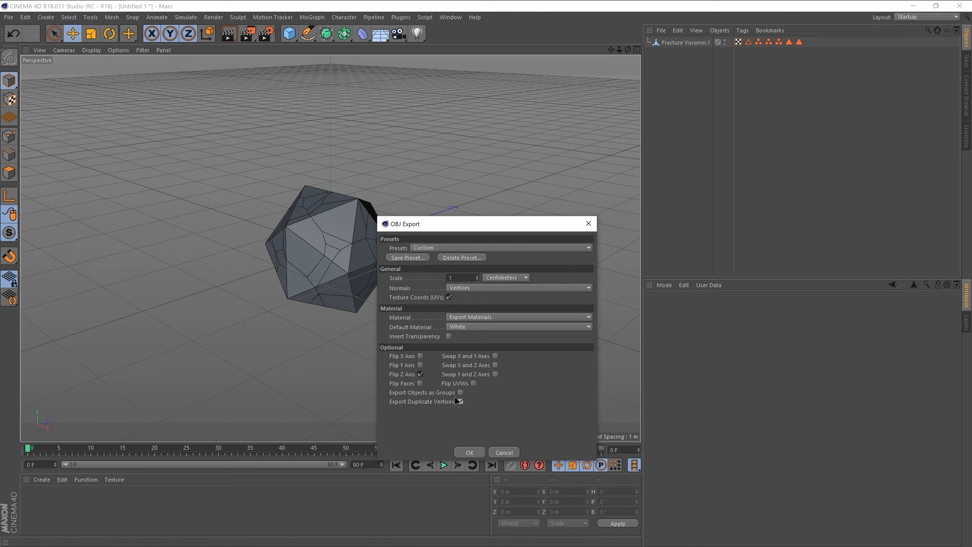
pyautogui.click(469, 451)
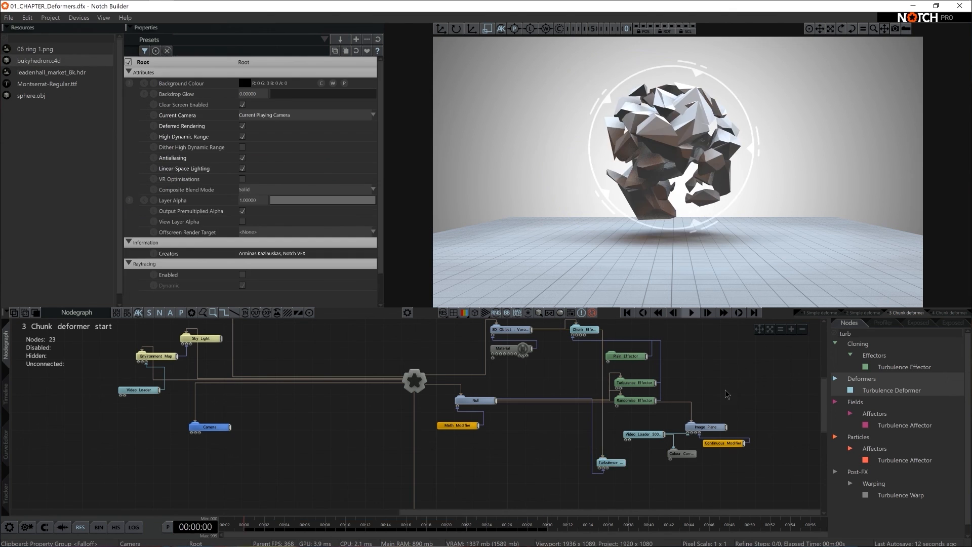
# - Play the animation in Notch and show the Chunk Effector Deformer's attributes
pyautogui.press('space')
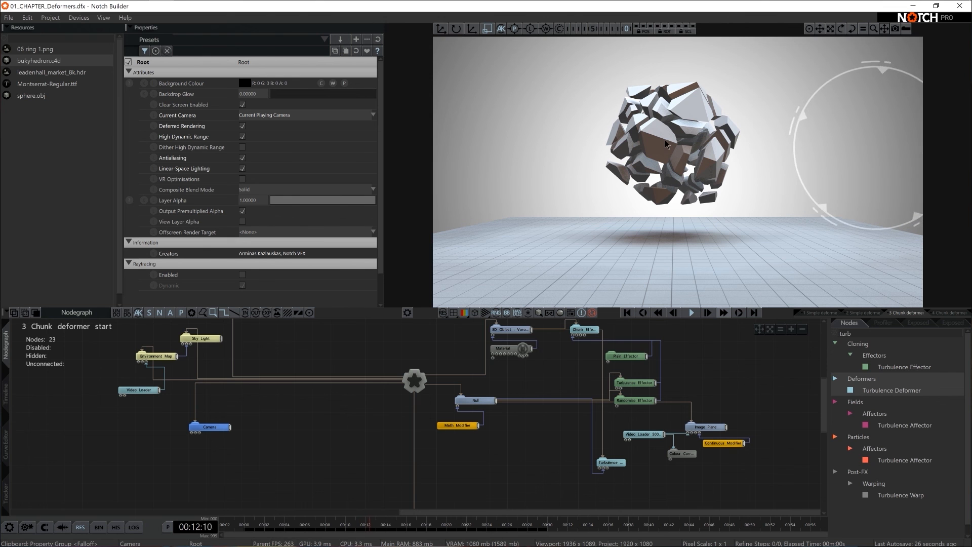
pyautogui.click(581, 331)
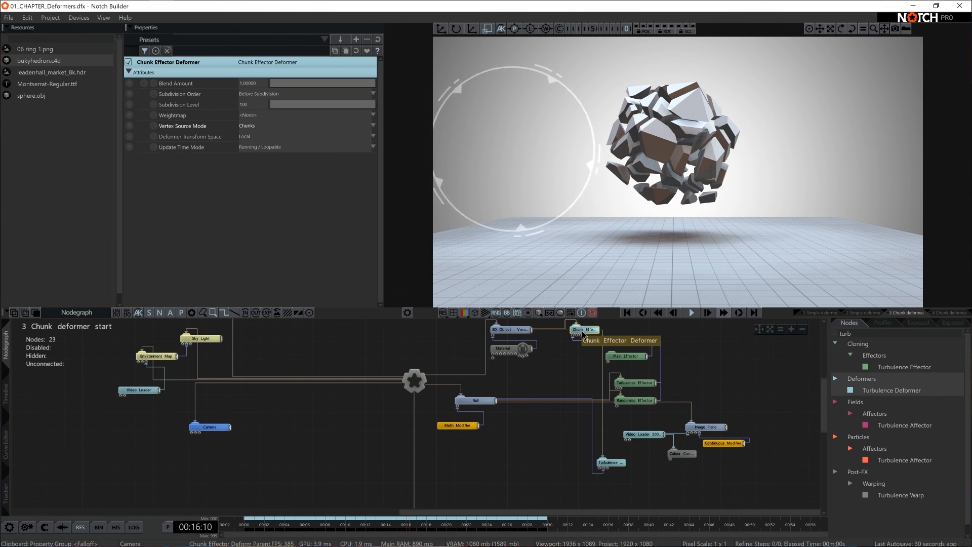